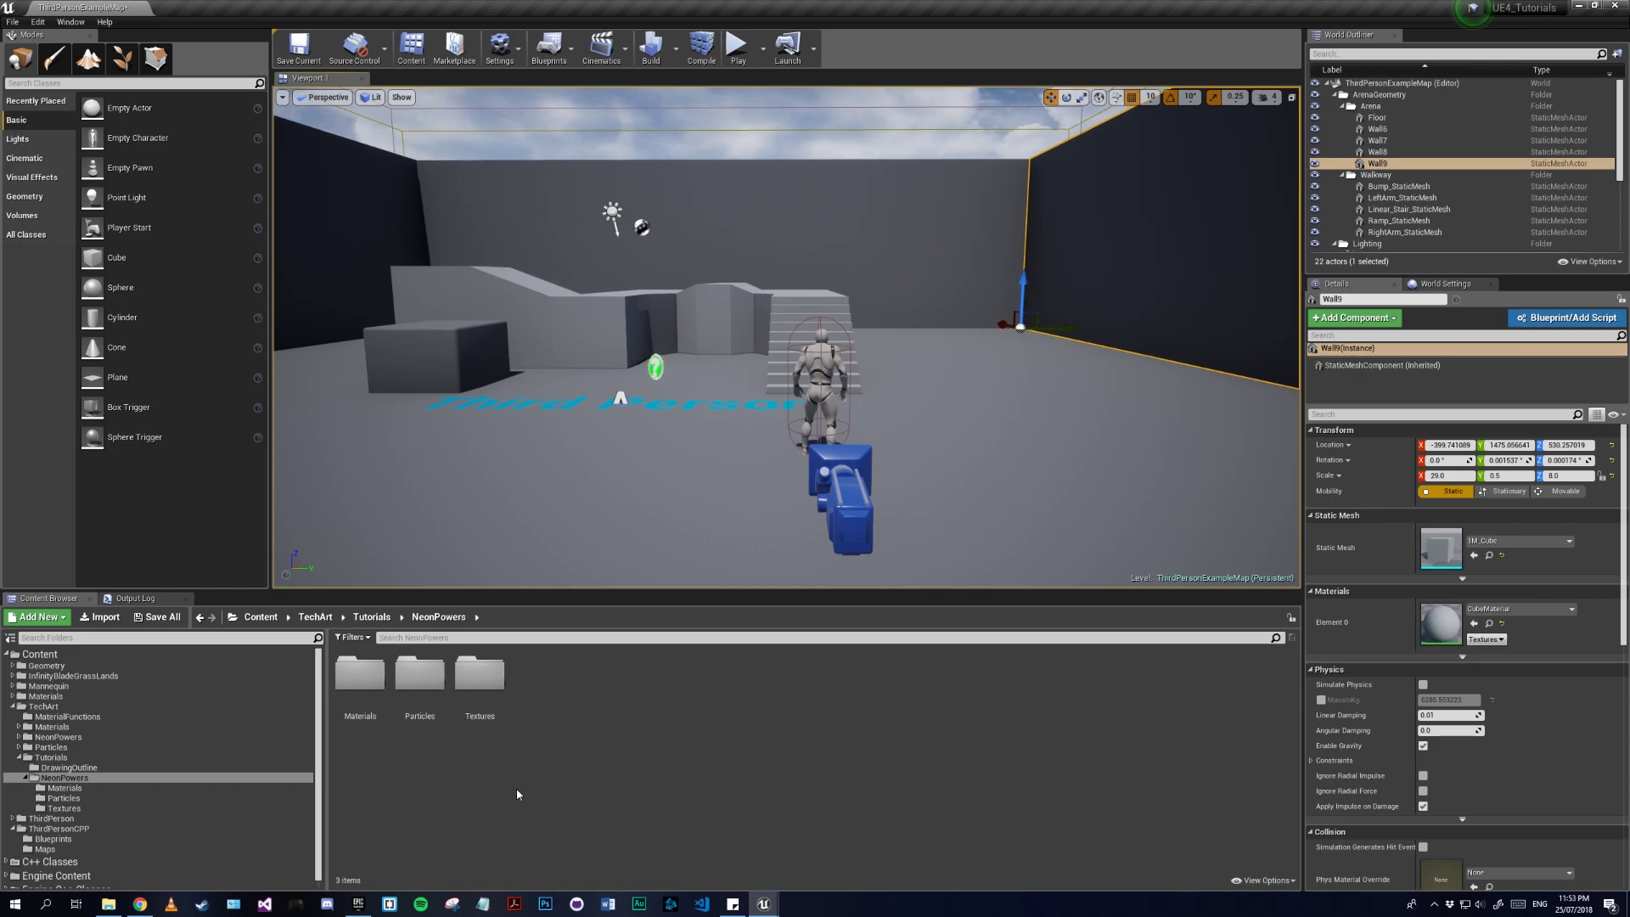
Step: Inspect the T_SnowDot texture in the NeonPowers Textures folder and close its editor
double_click(481, 683)
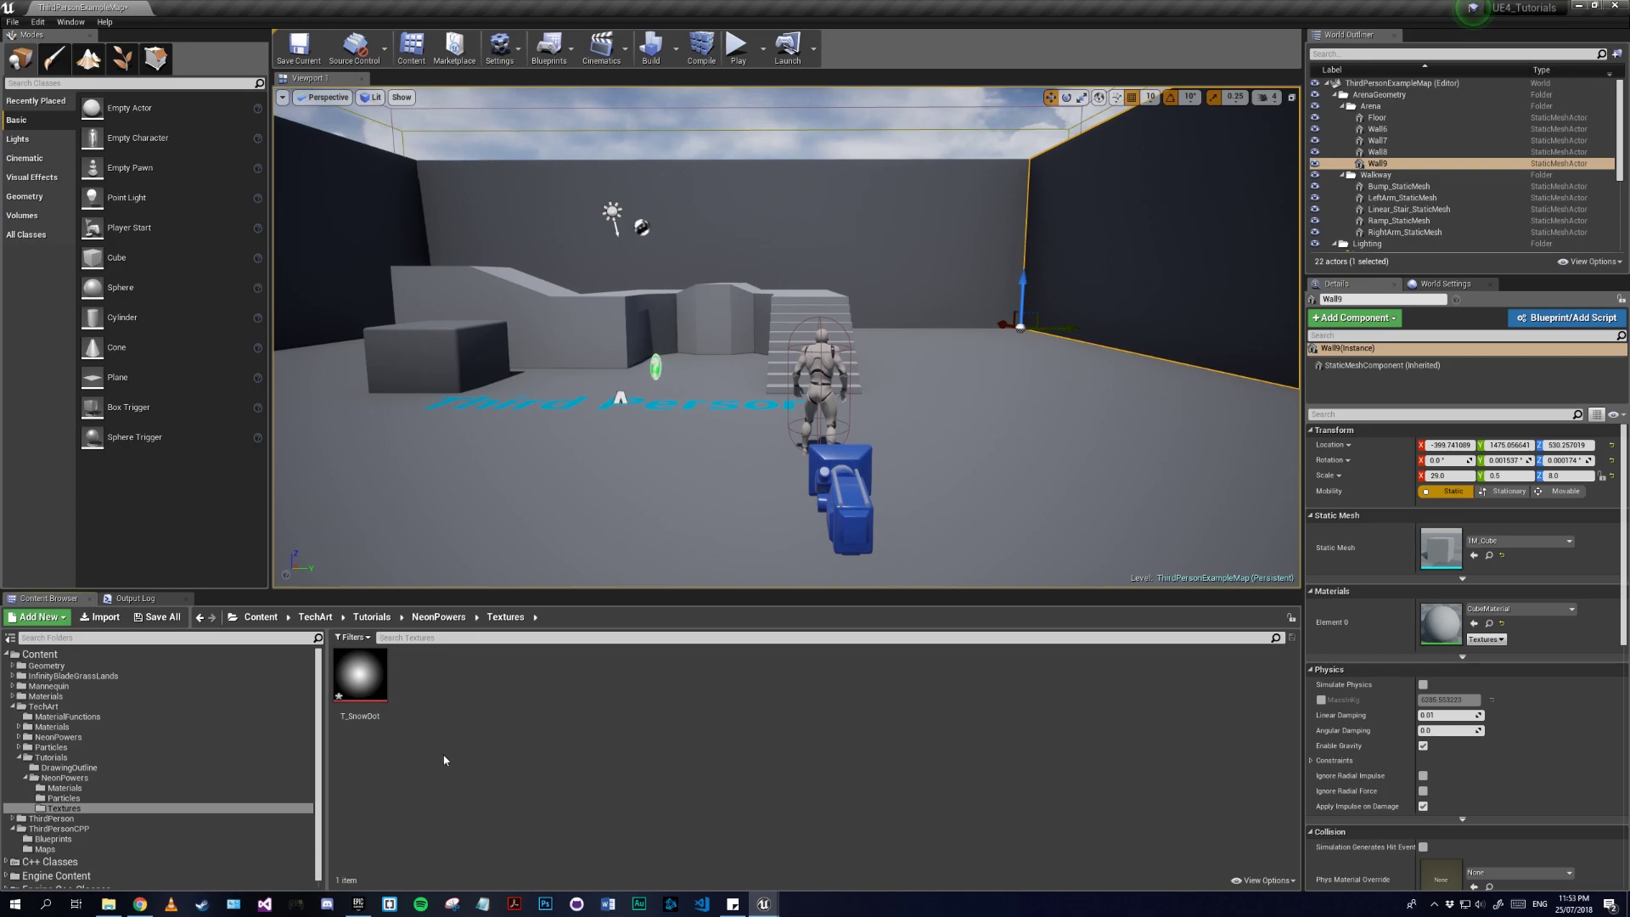
left_click(360, 677)
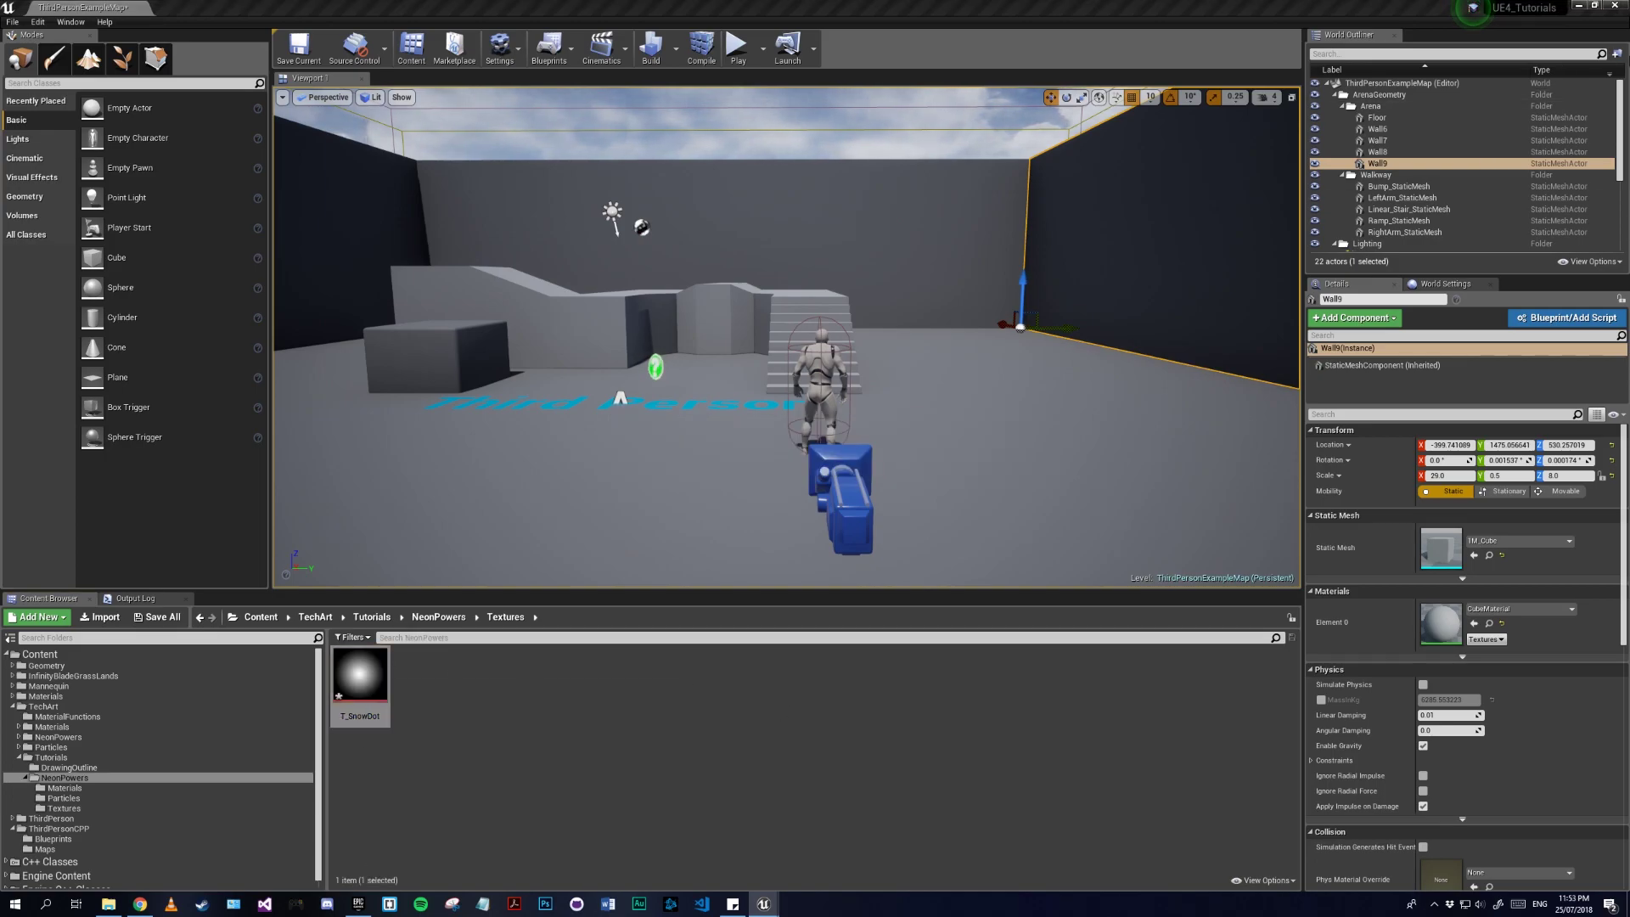
double_click(360, 676)
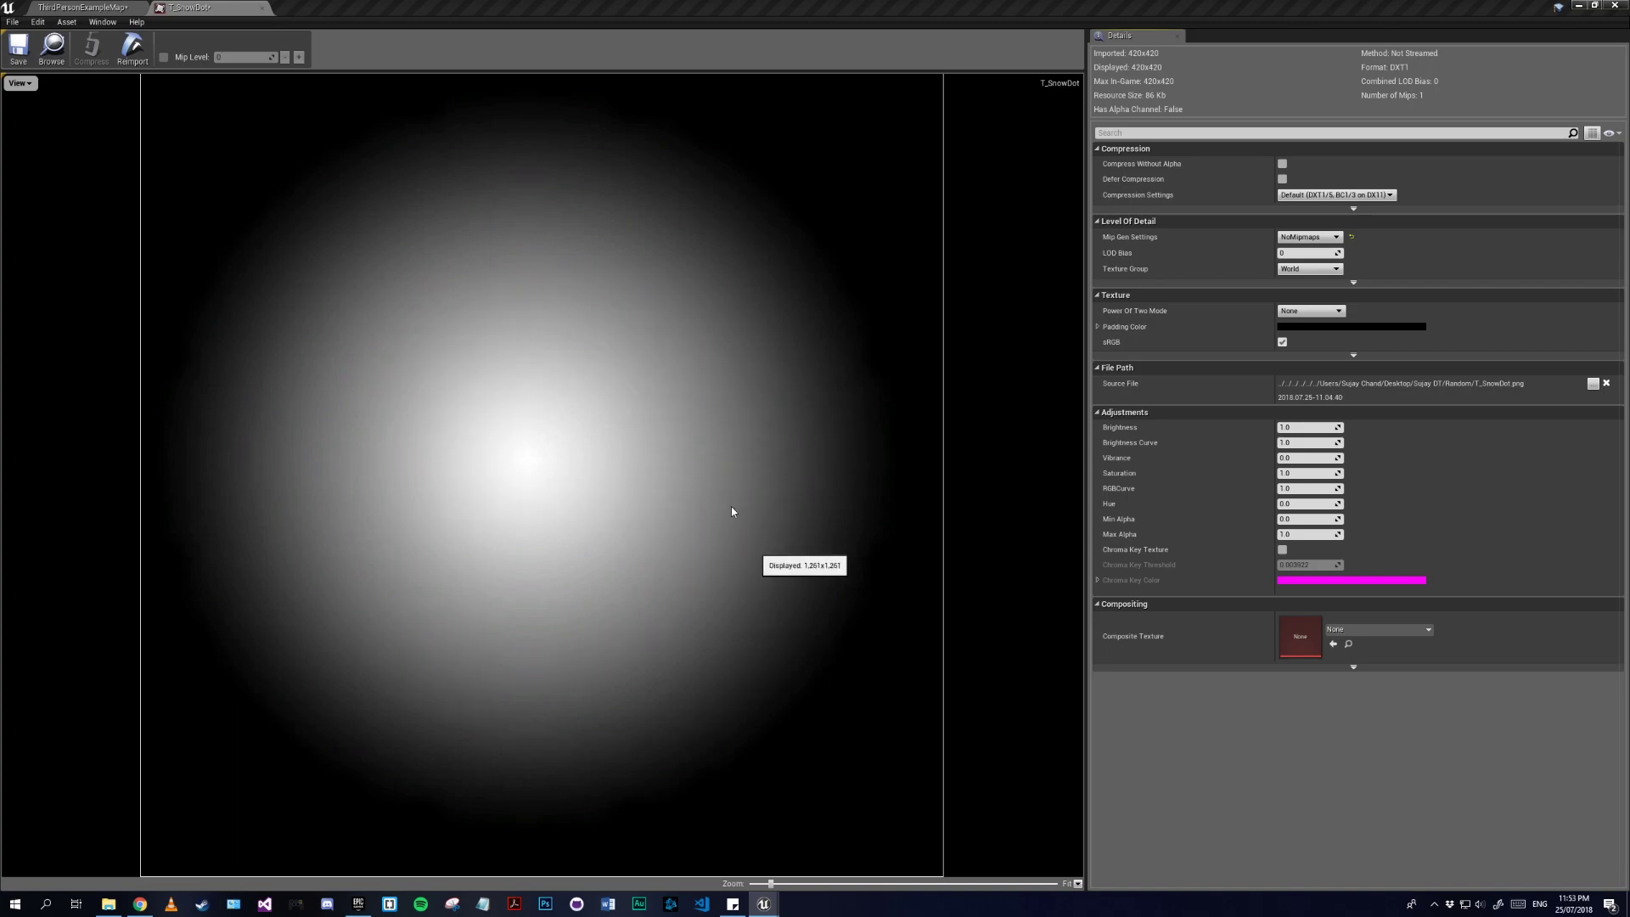
left_click(260, 9)
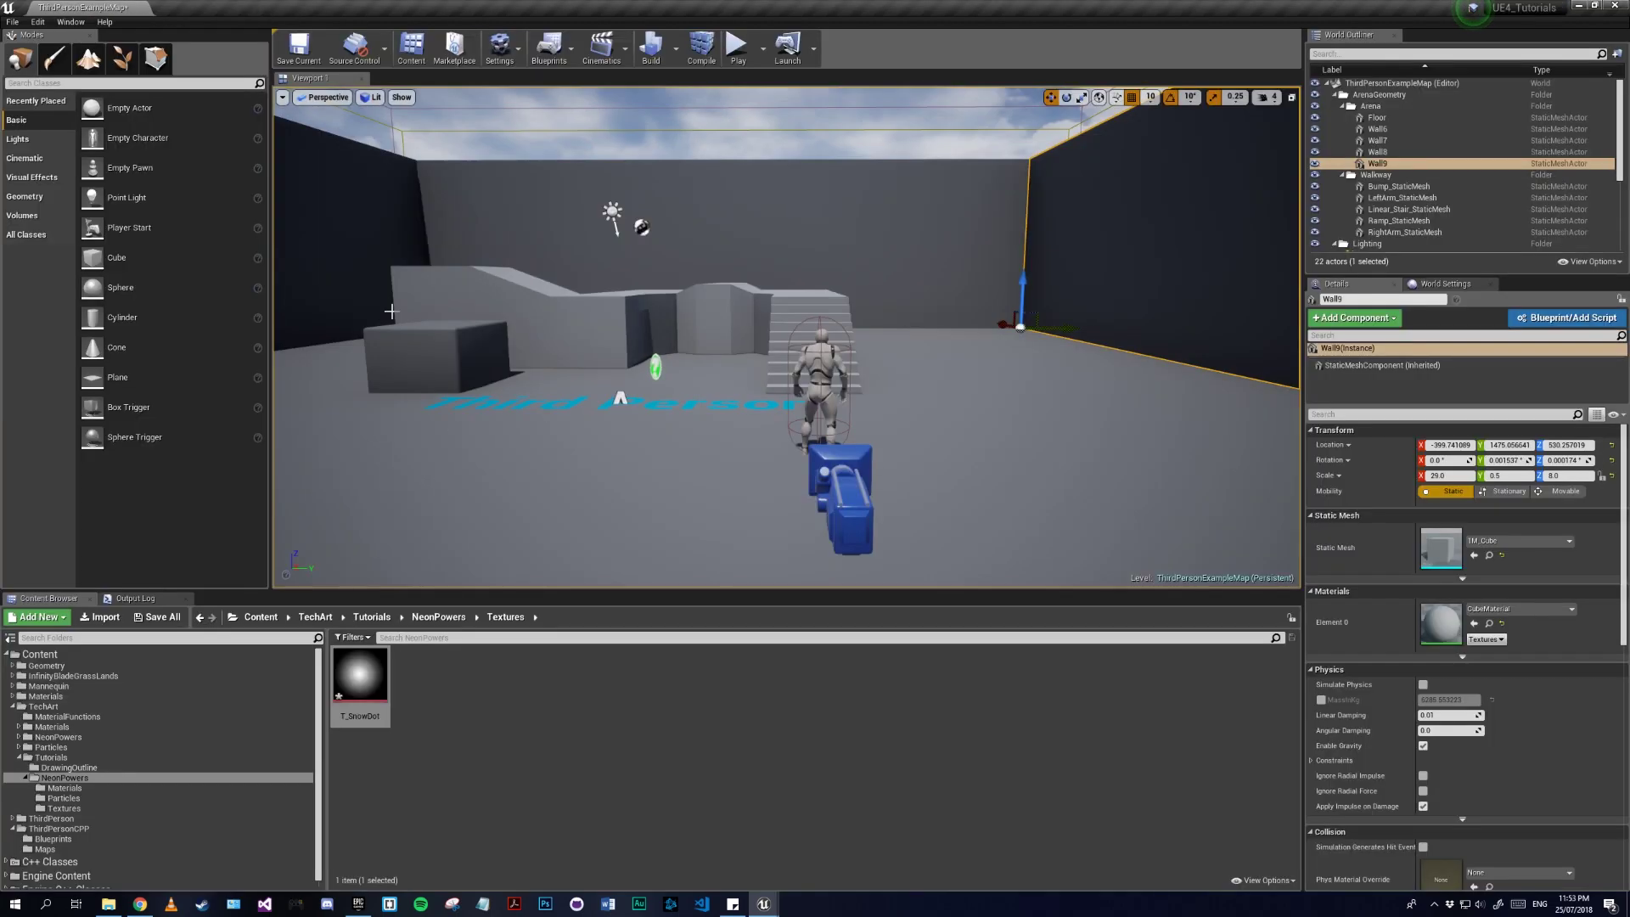
Step: Create a new material named M_Invisibilty in the NeonPowers Materials folder
left_click(439, 618)
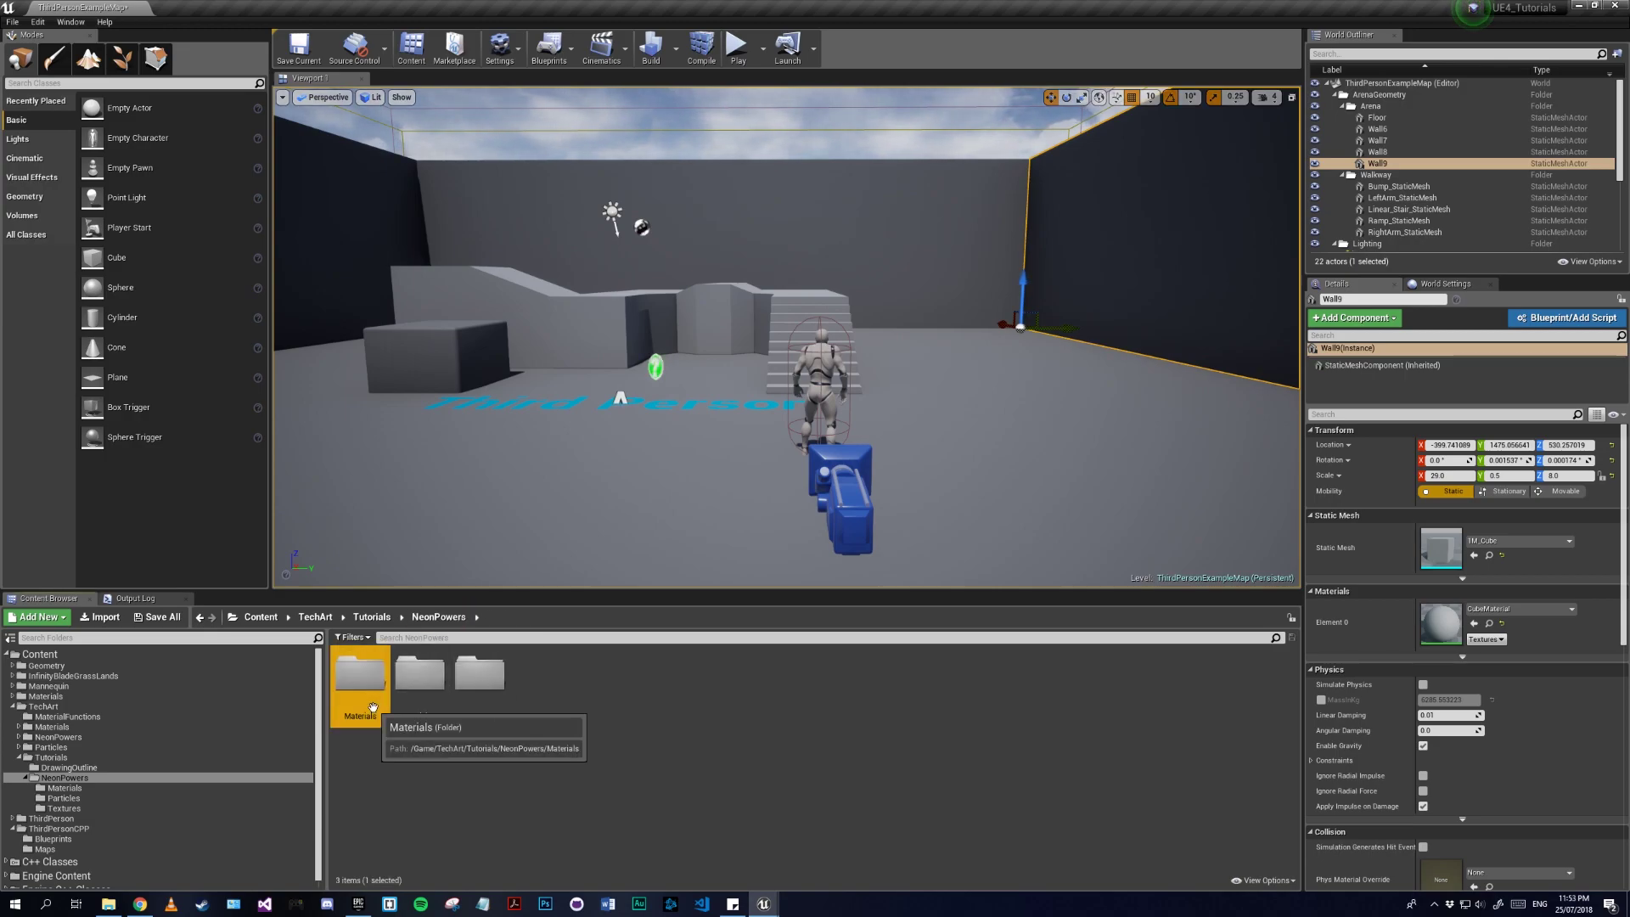
double_click(373, 679)
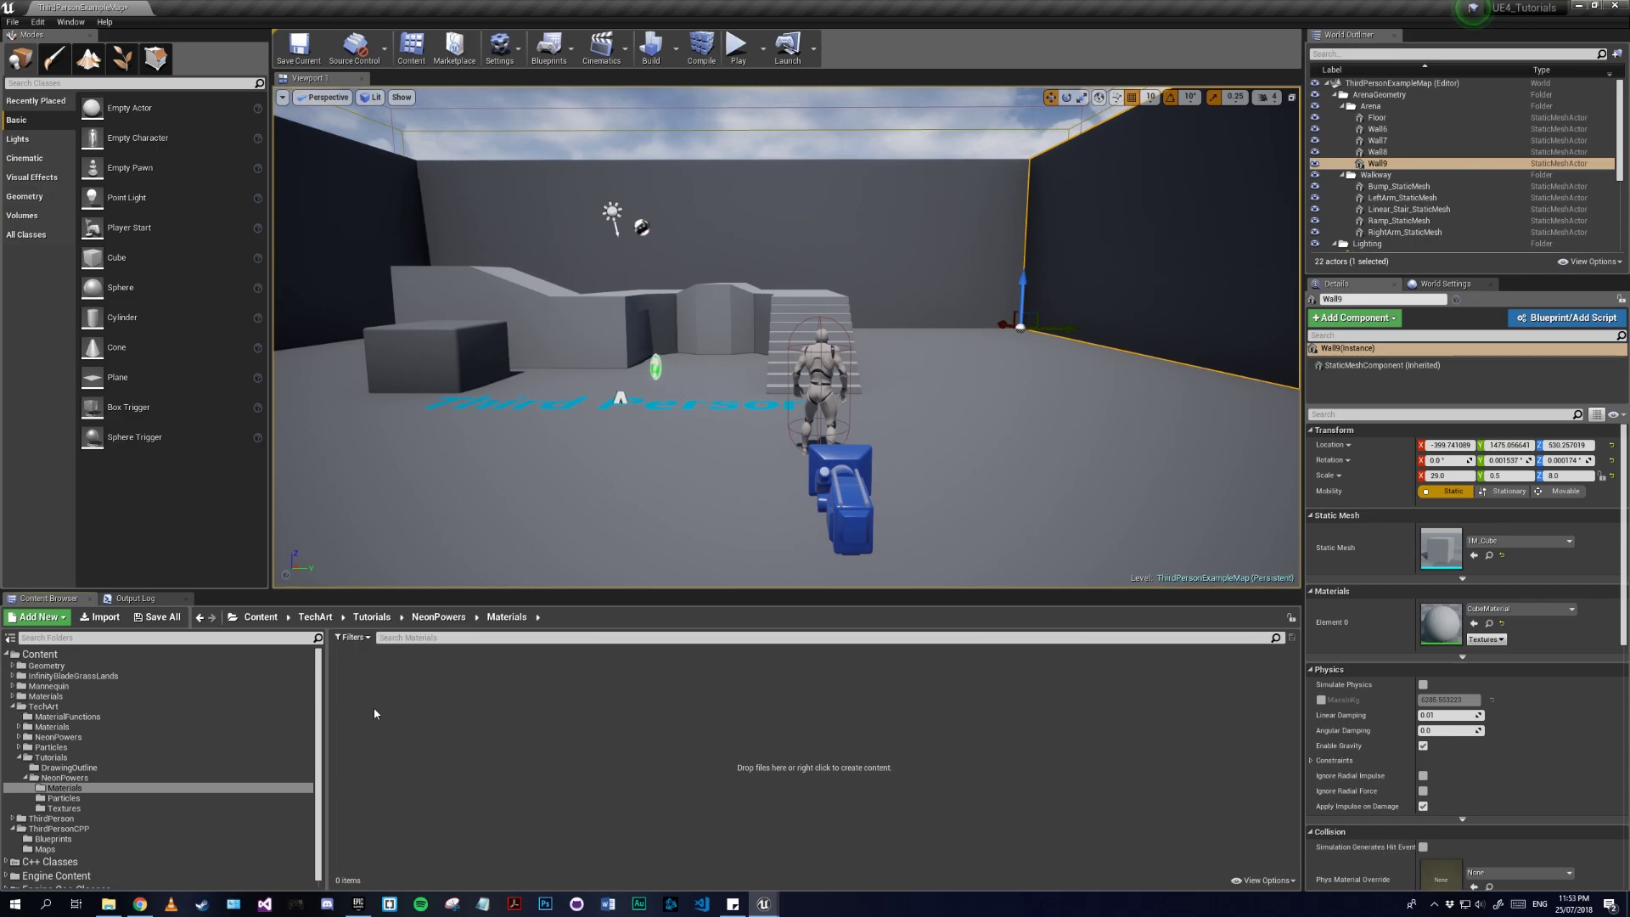
right_click(404, 666)
left_click(454, 419)
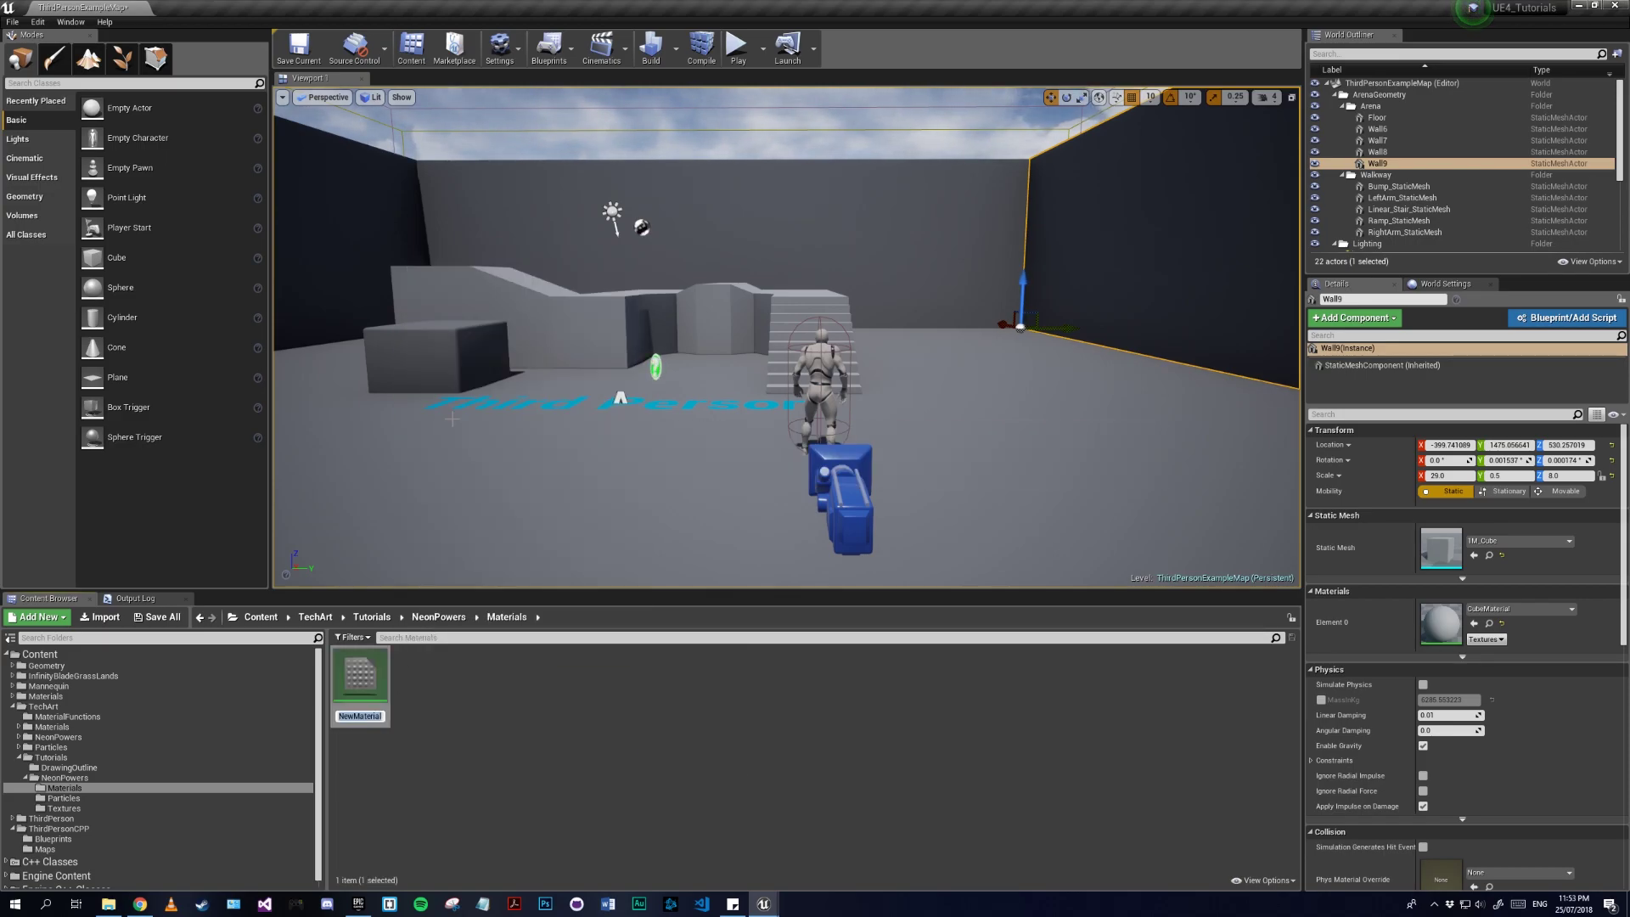
type("M_In")
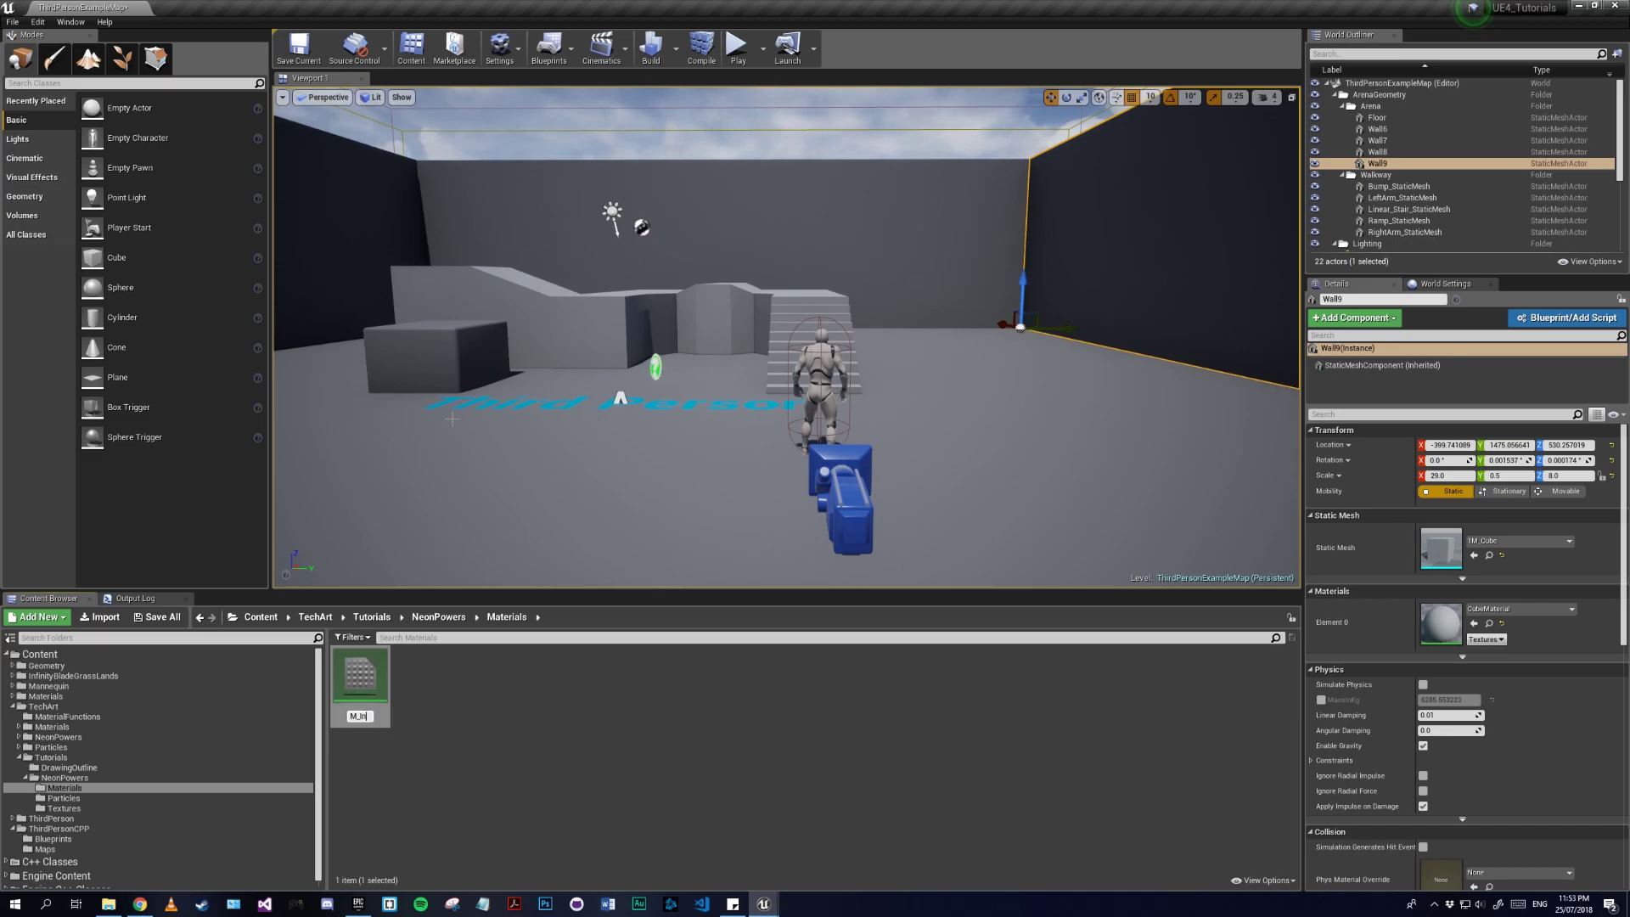
type("visibl")
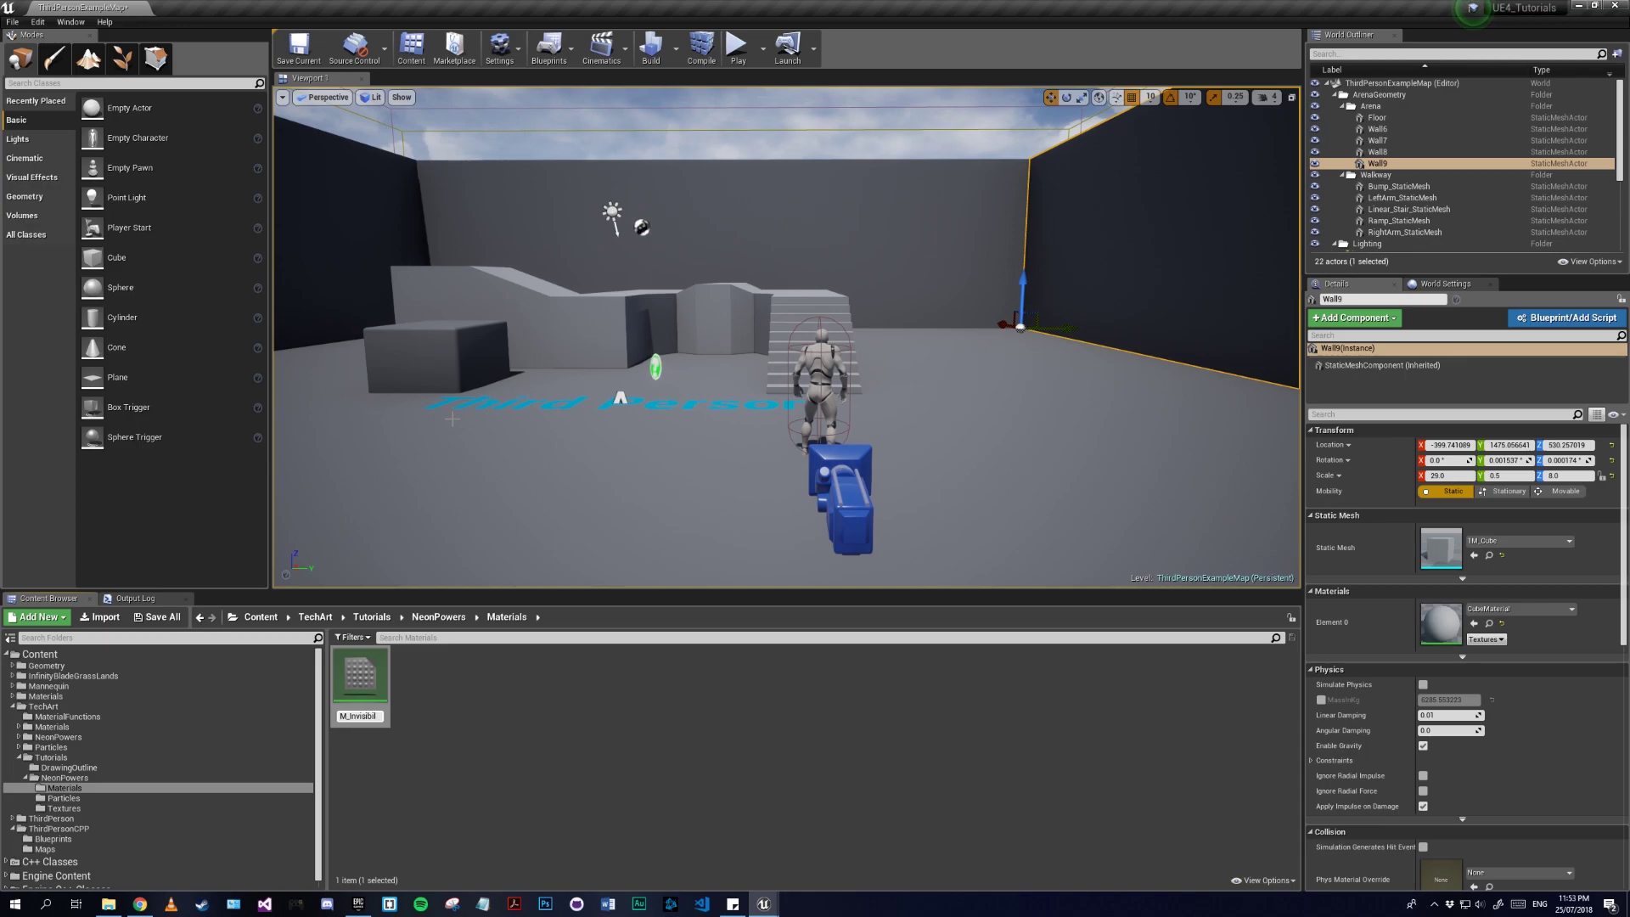
type("ity")
key("Return")
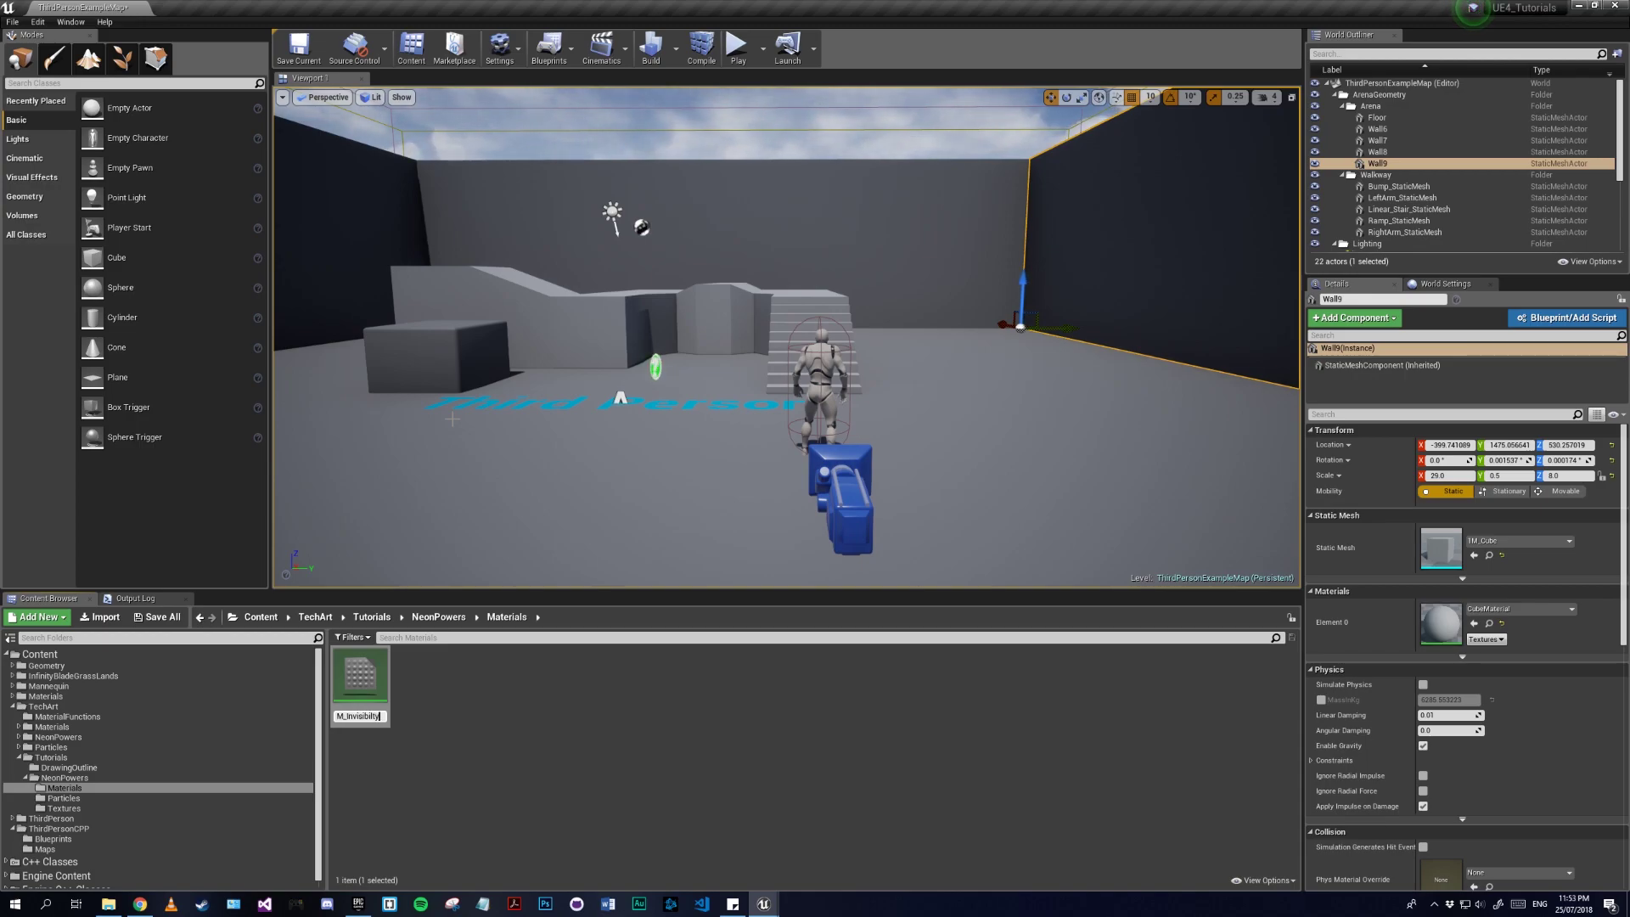
key("Return")
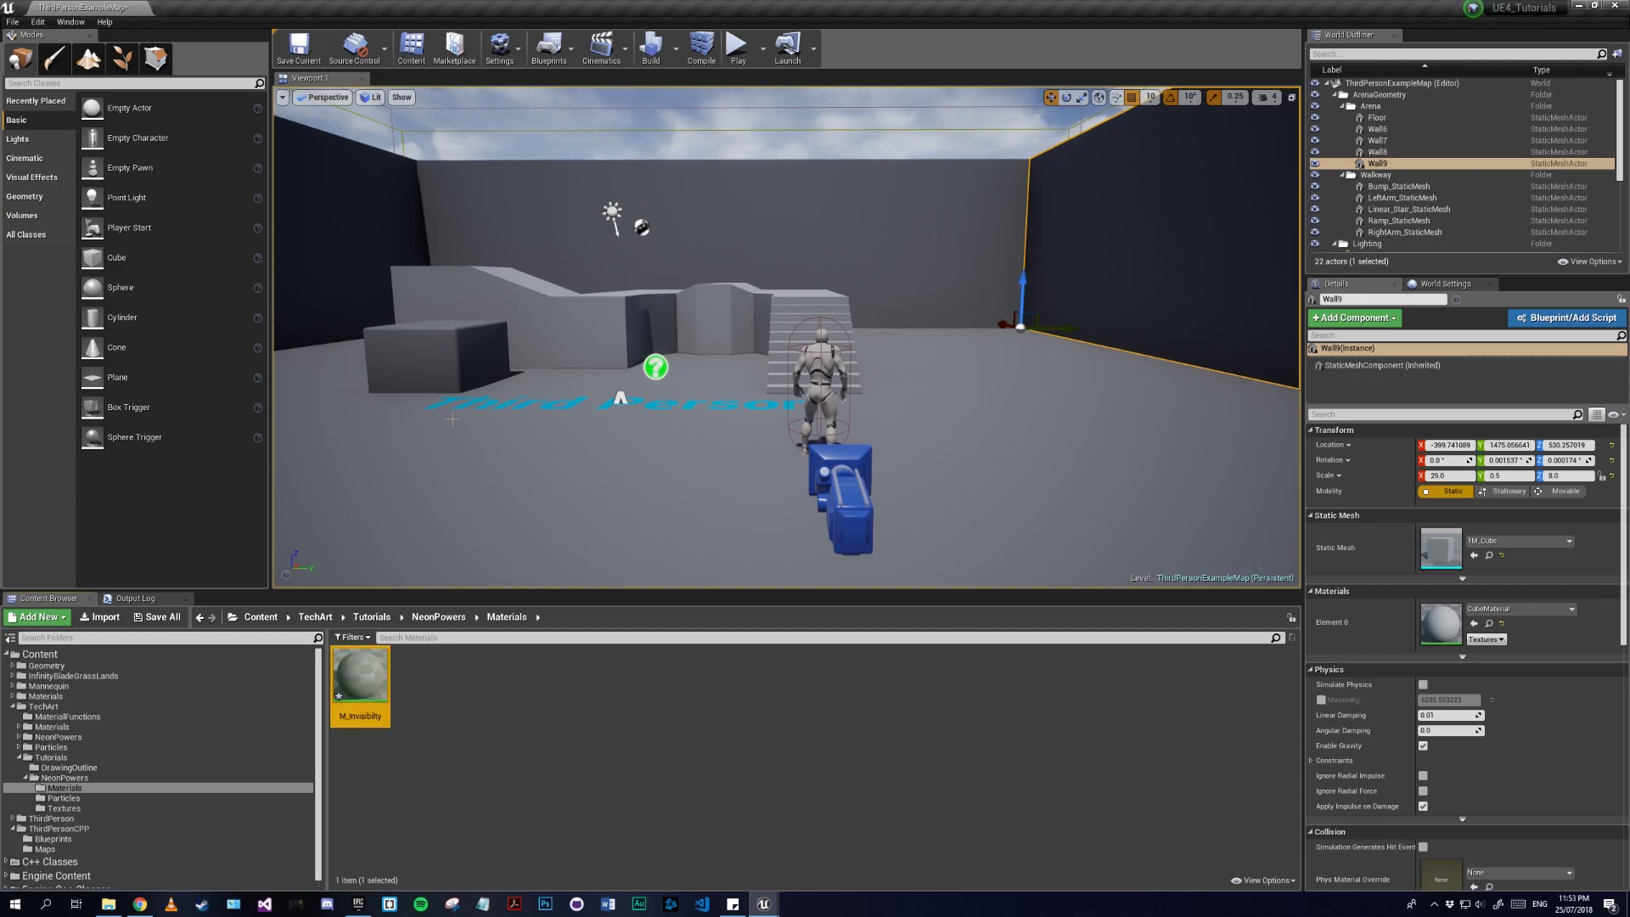
Step: Create a second material named M_NeonParticle in the same Materials folder
right_click(447, 687)
left_click(502, 444)
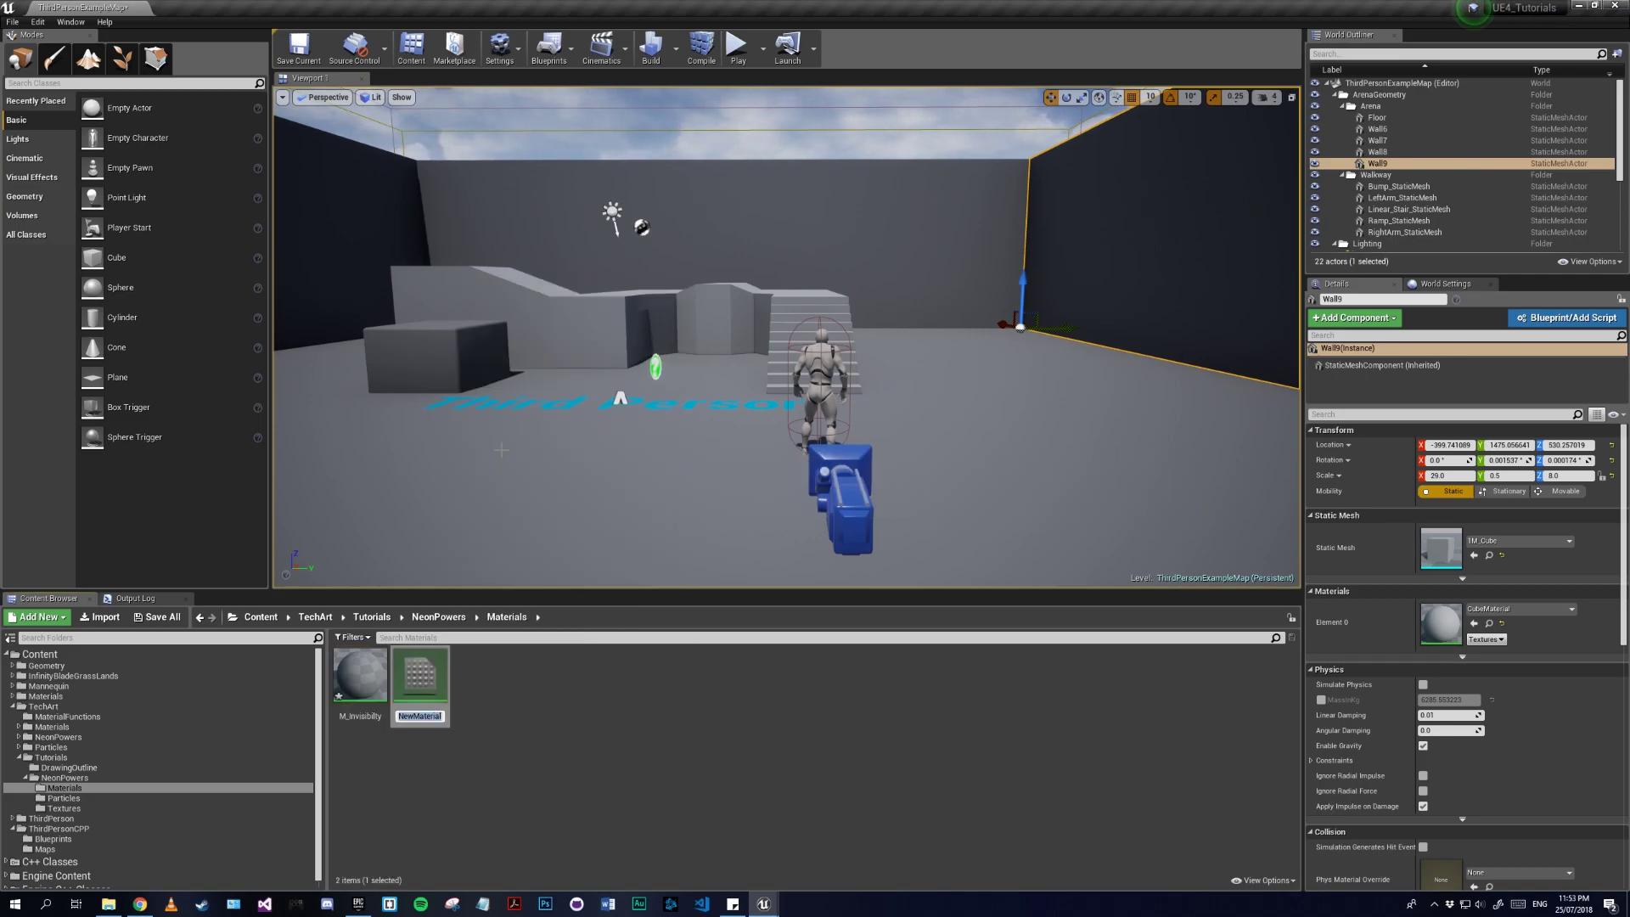
type("M_NeonPart")
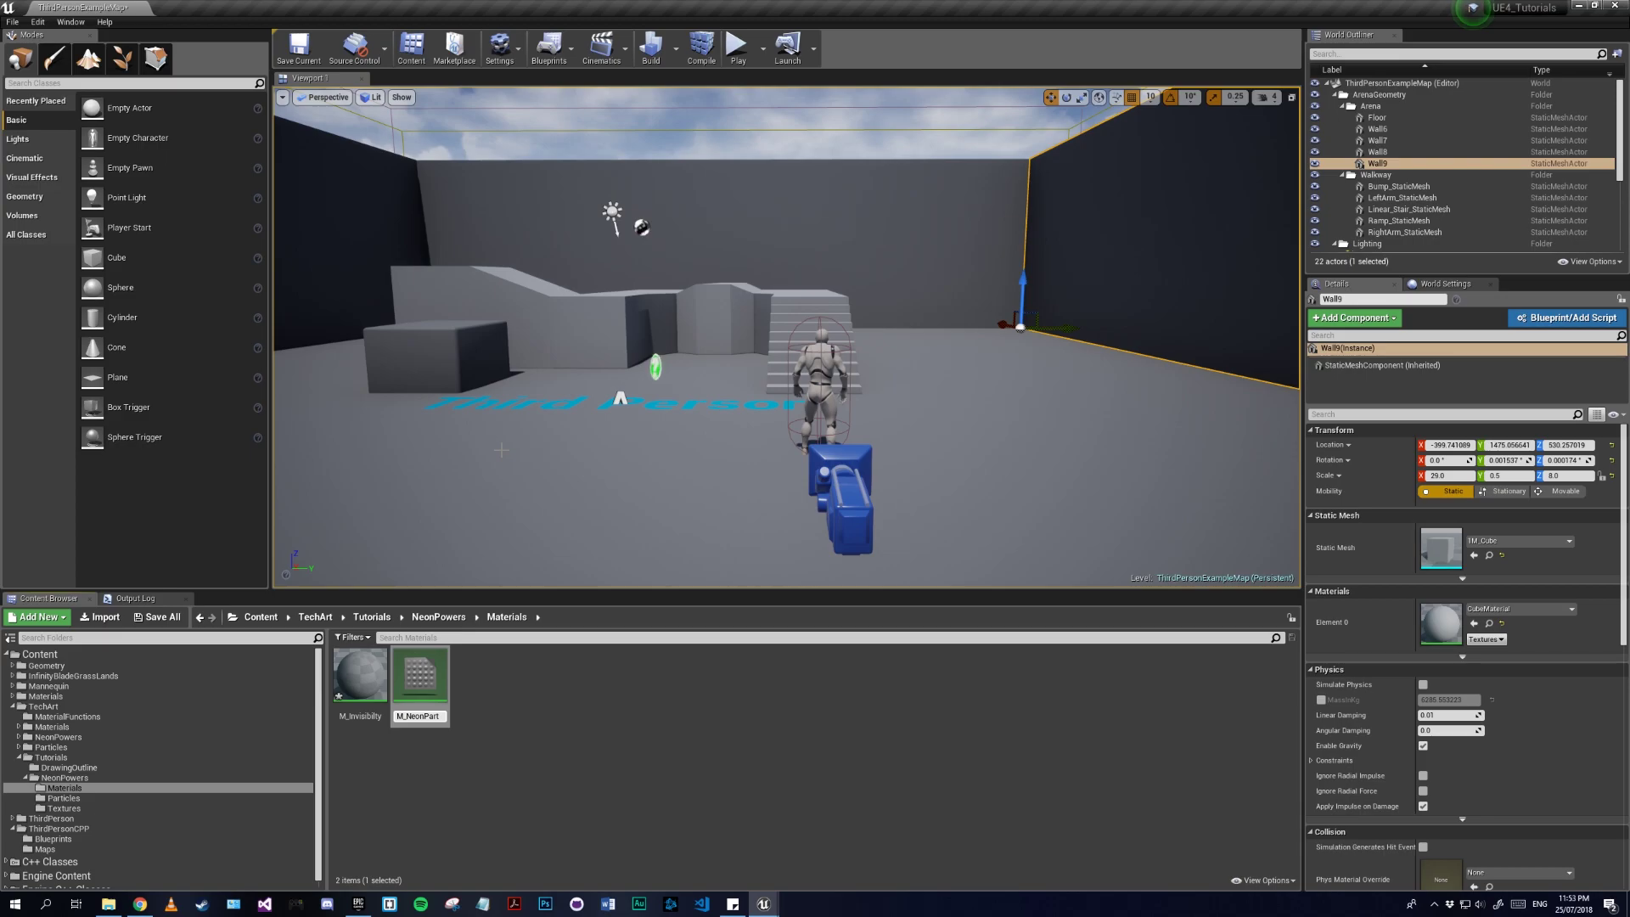
type("icle")
key("Return")
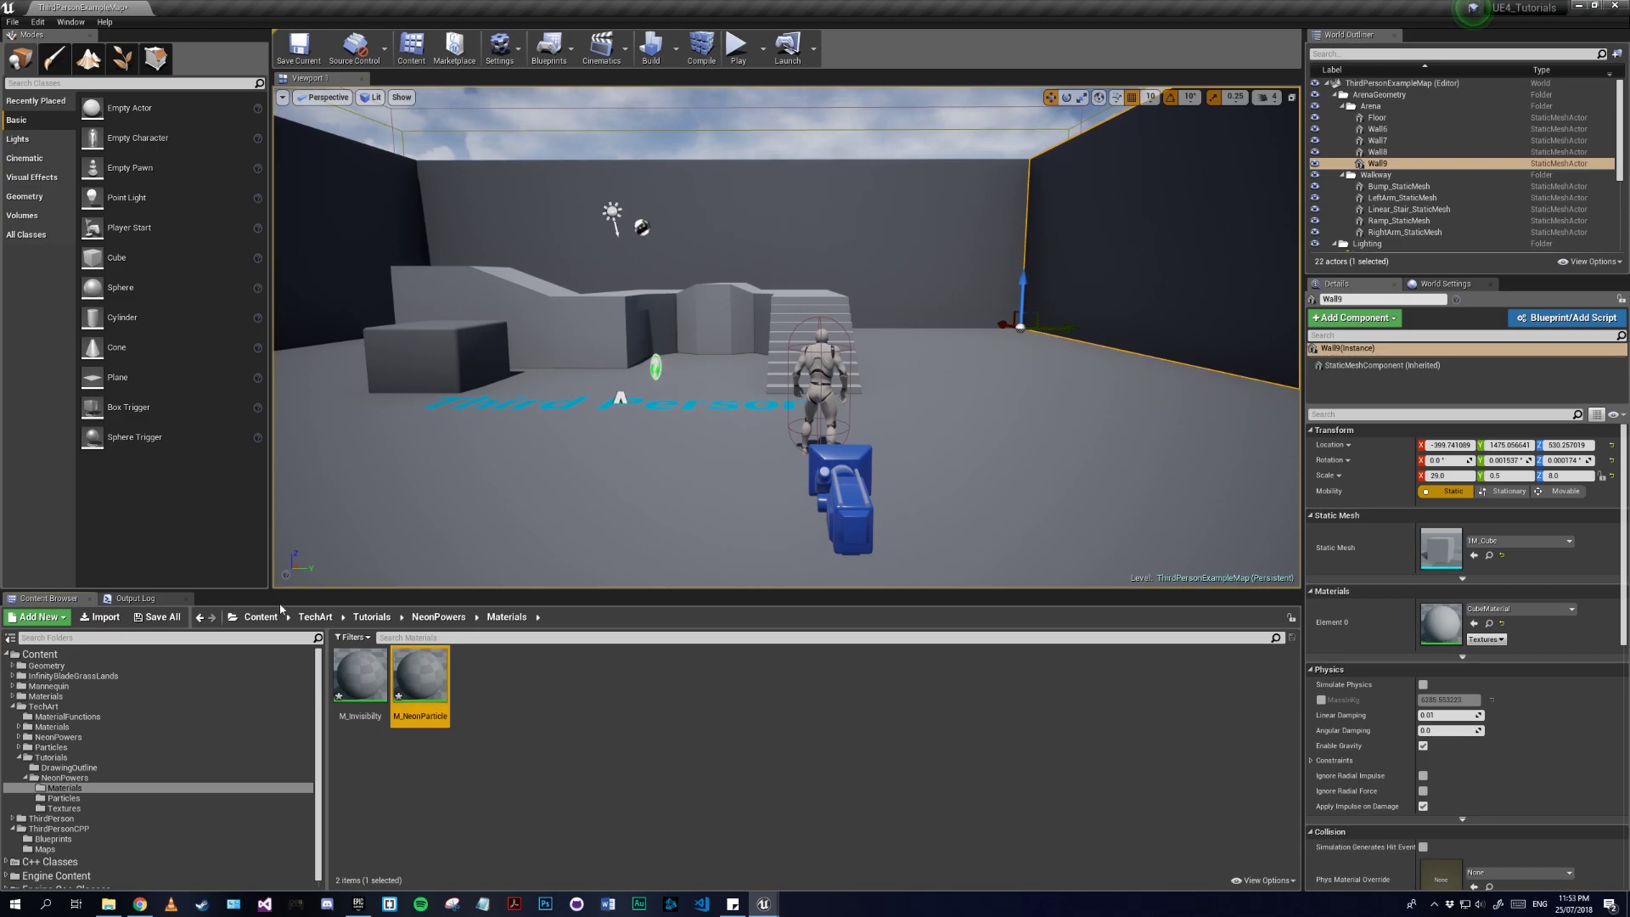
Step: Create a particle system named P_NeonSilhouette in the NeonPowers Particles folder
left_click(64, 798)
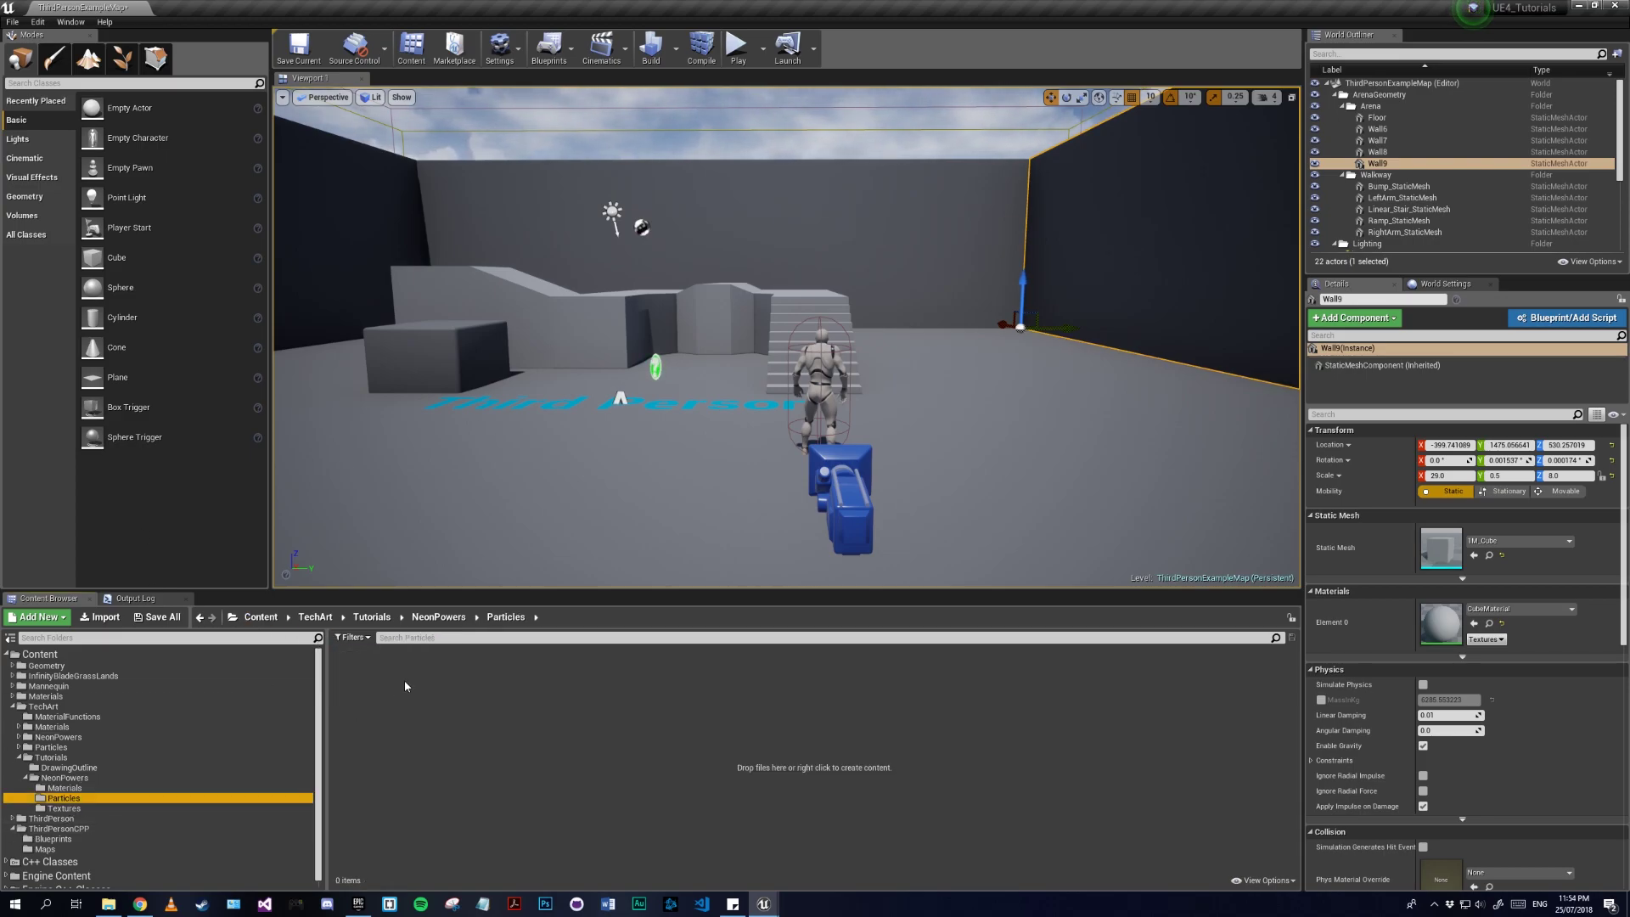
right_click(406, 689)
left_click(450, 470)
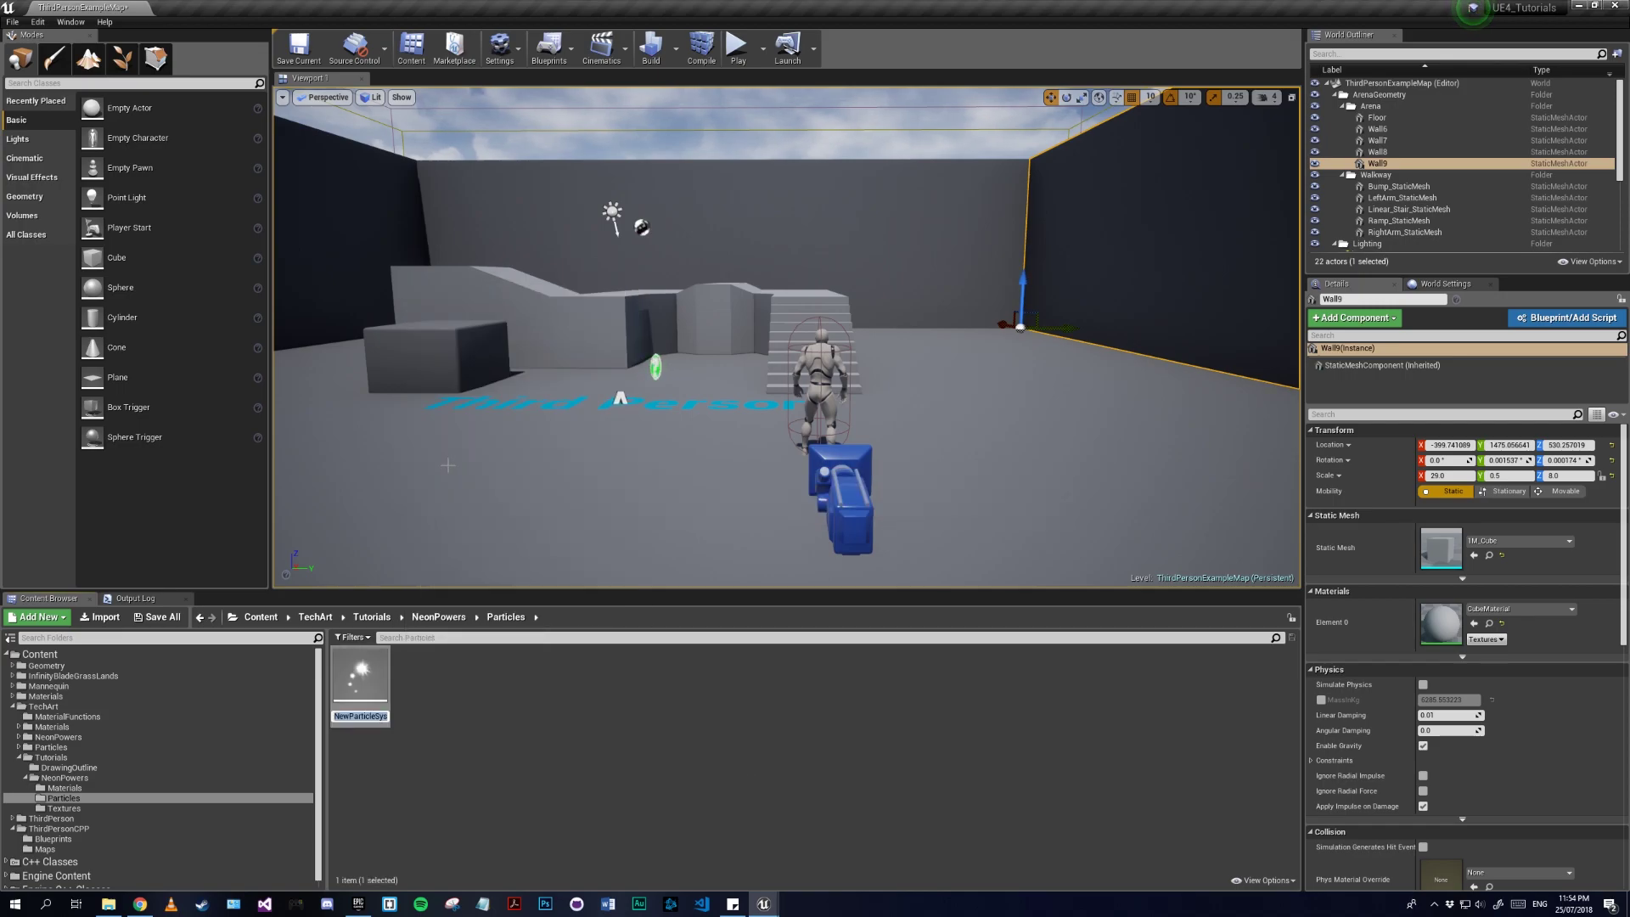
type("P_NeonS")
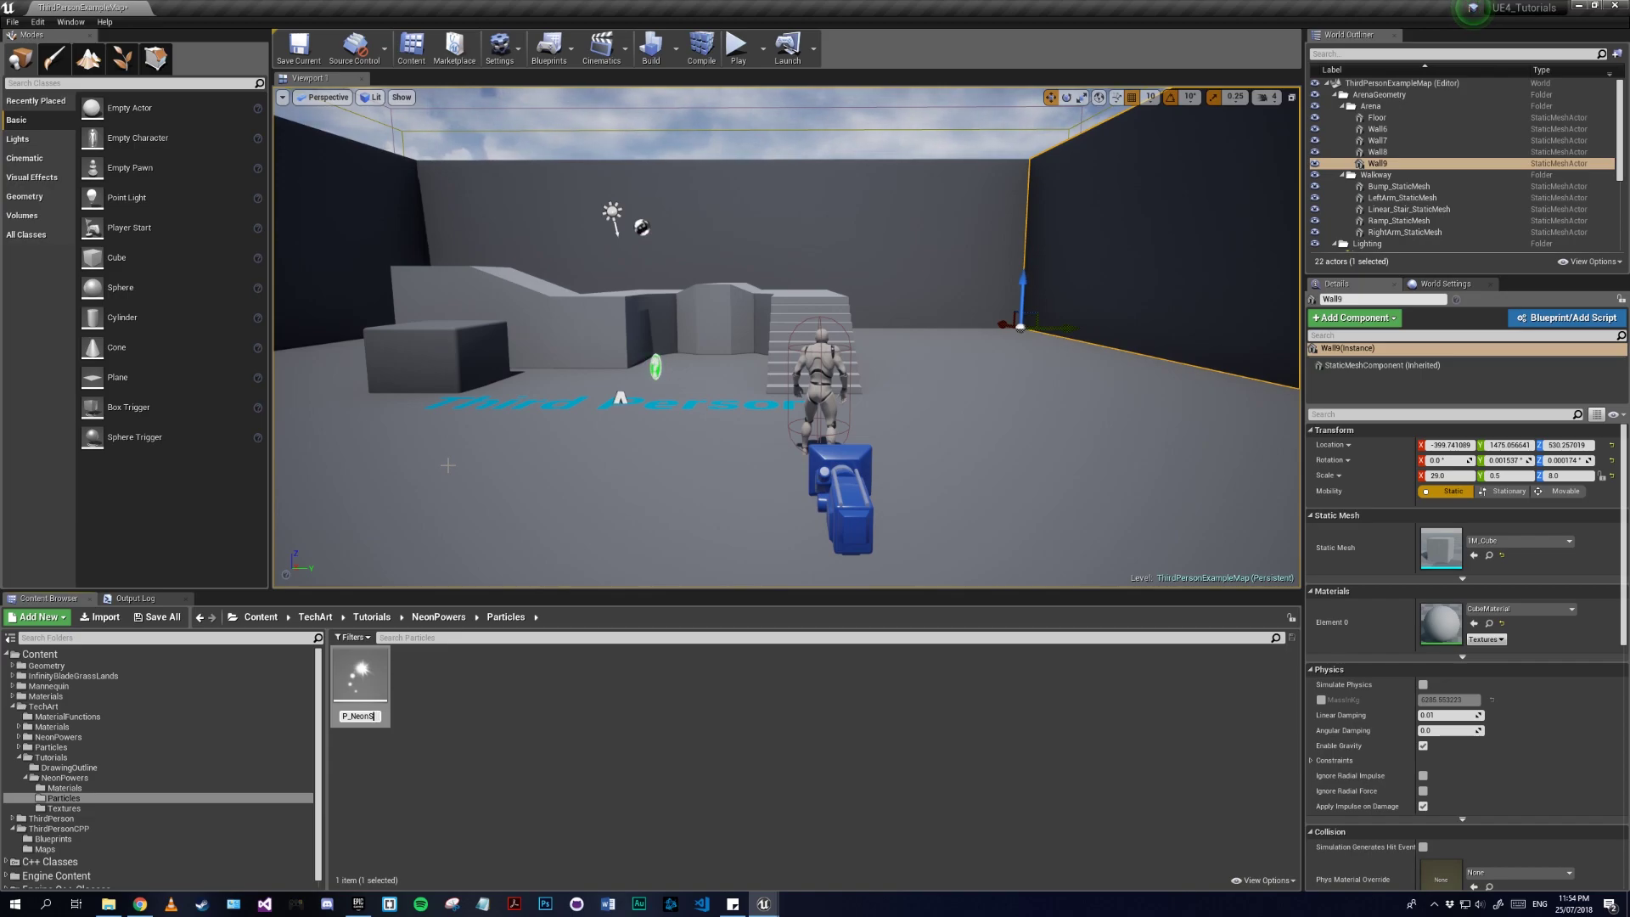
type("ilho")
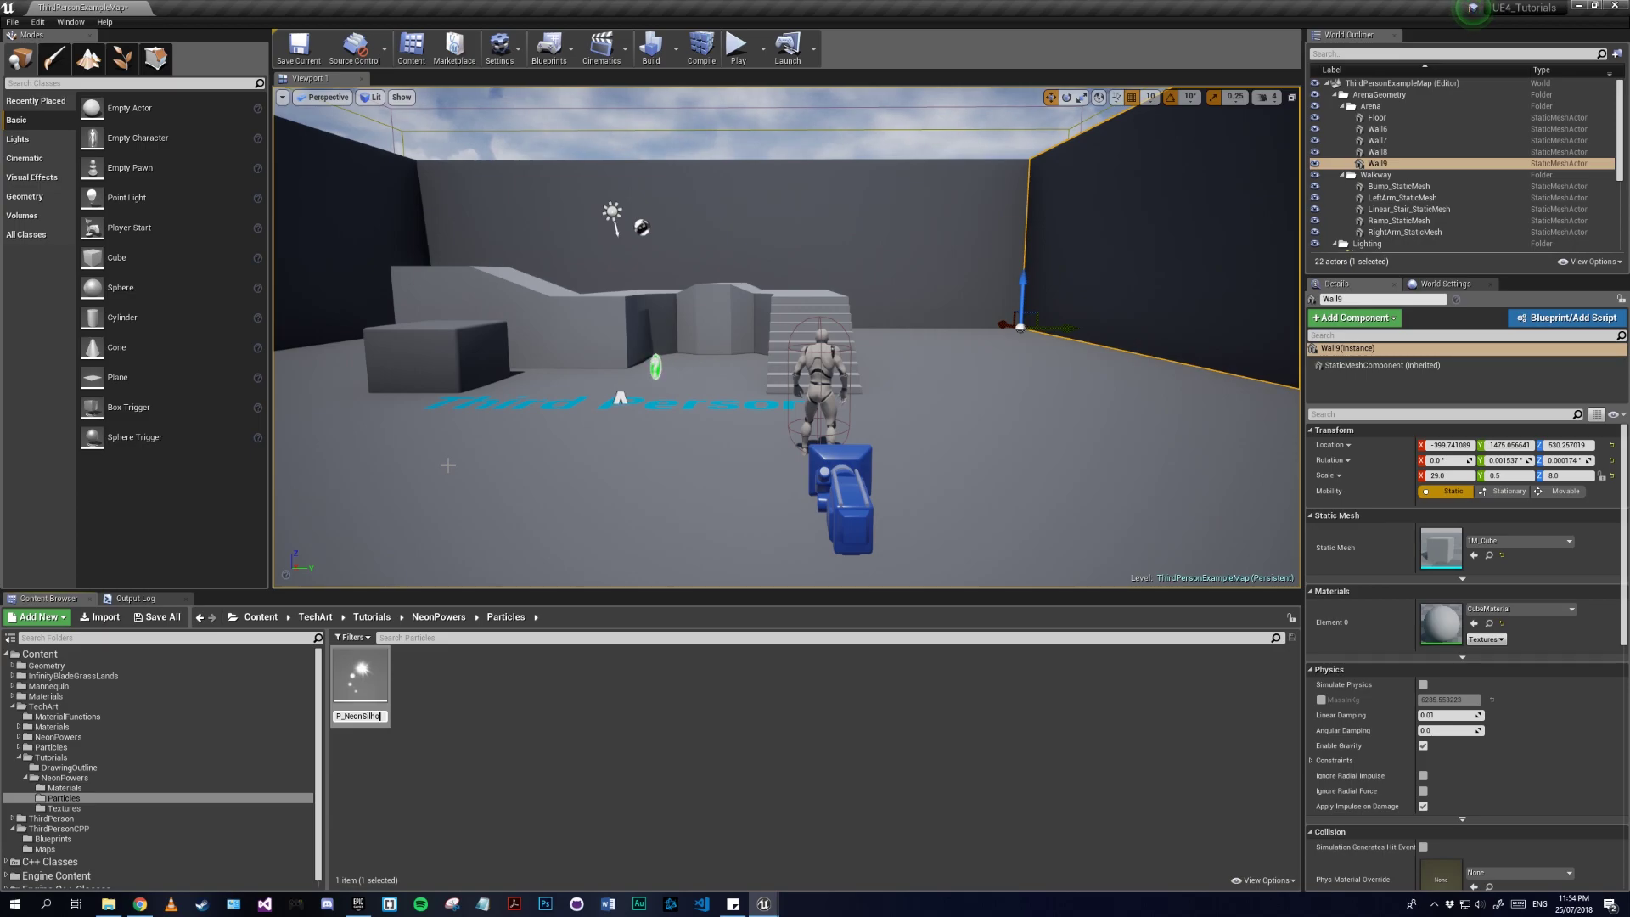
type("uette")
key("Return")
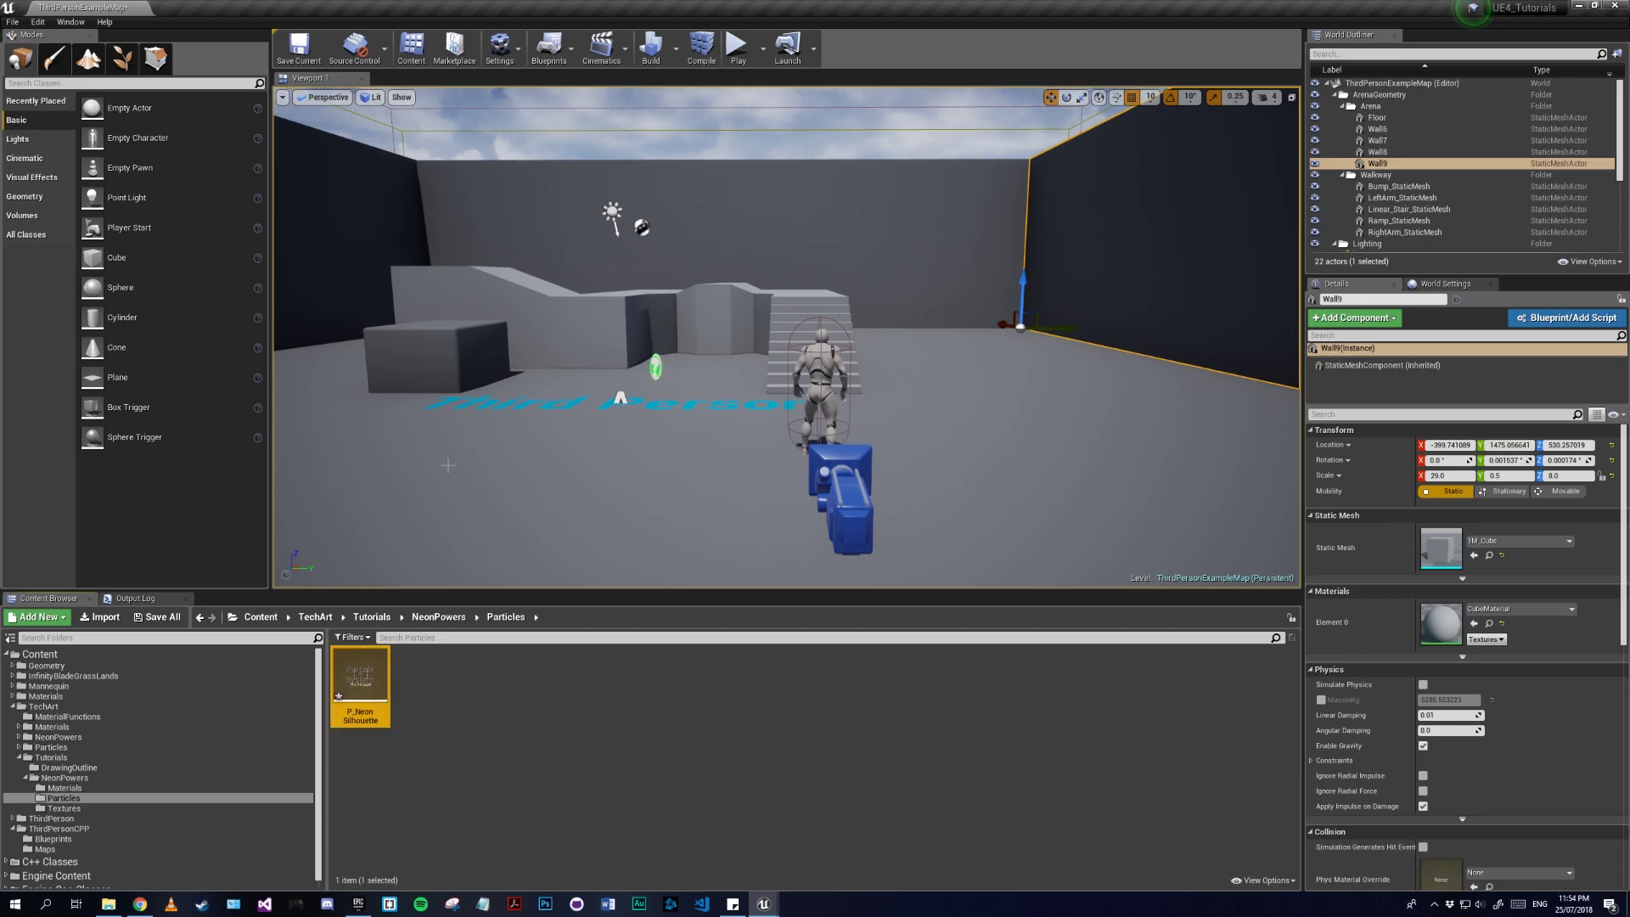
Step: Open the M_Invisibilty material from the Materials folder in a maximized editor and set its blend mode to Translucent
left_click(65, 788)
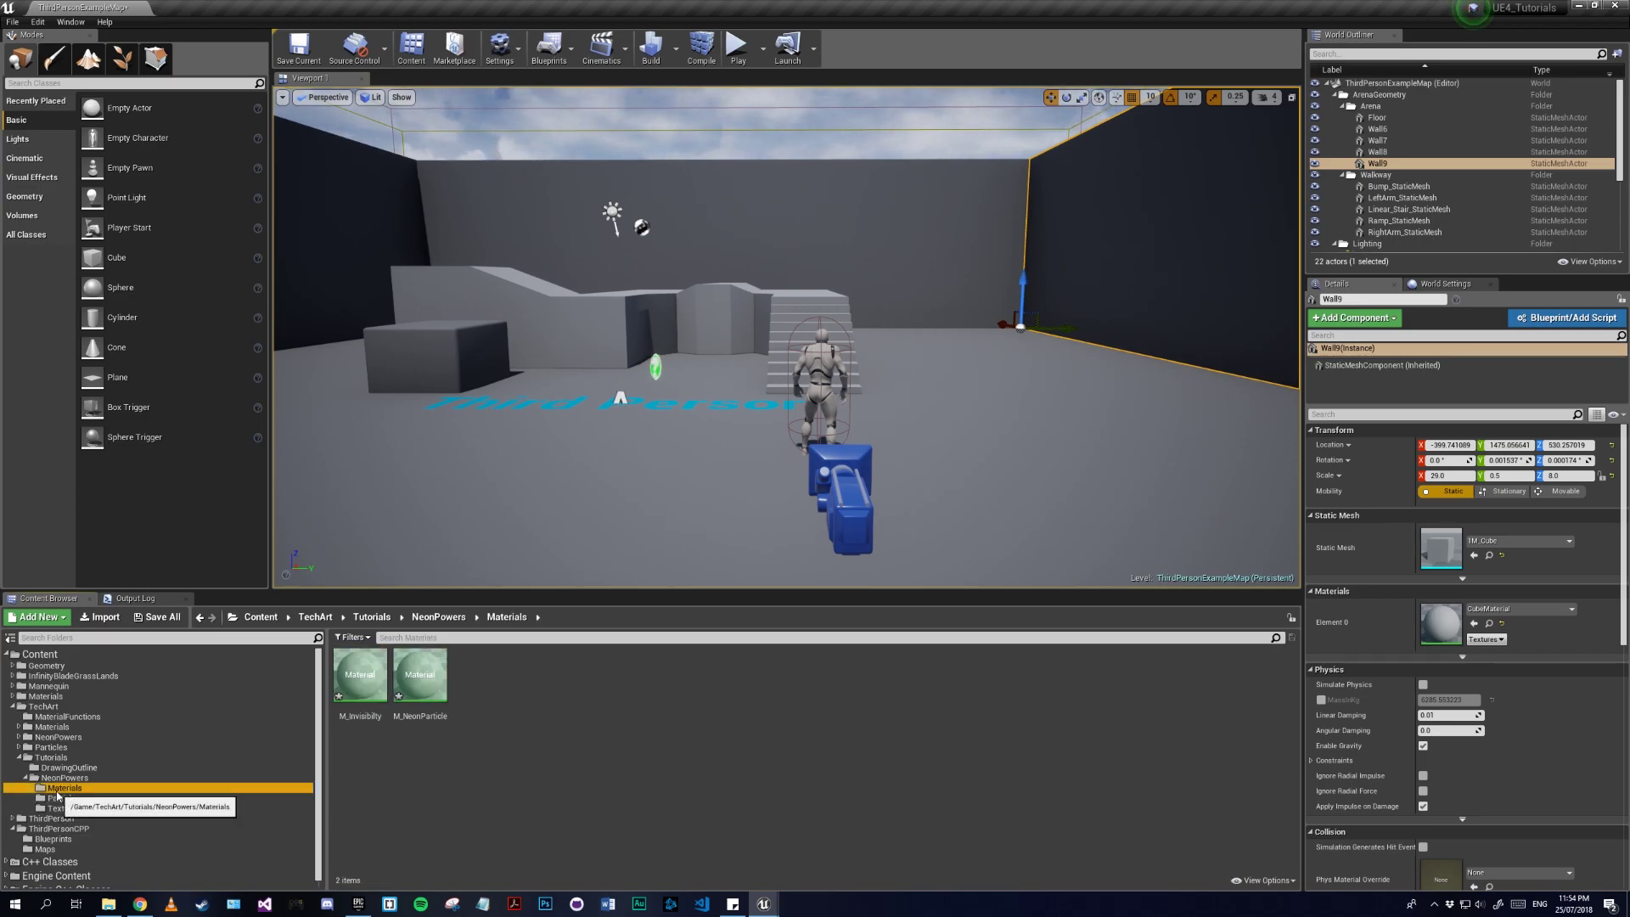
left_click(344, 712)
double_click(344, 711)
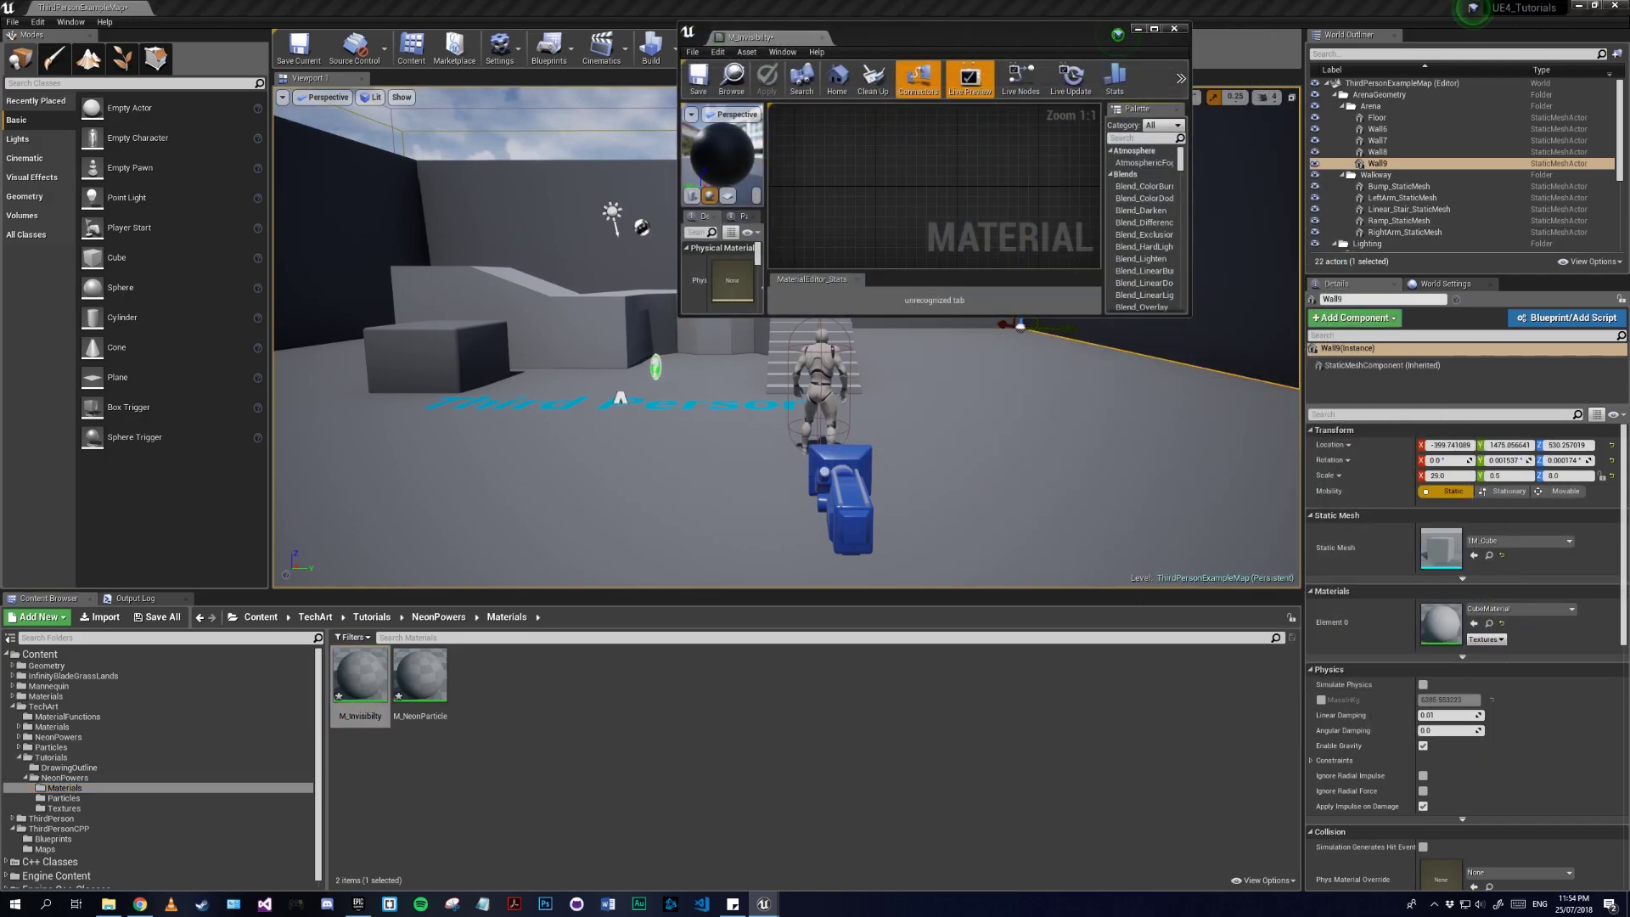
left_click(1154, 29)
right_click_drag(655, 314, 1004, 376)
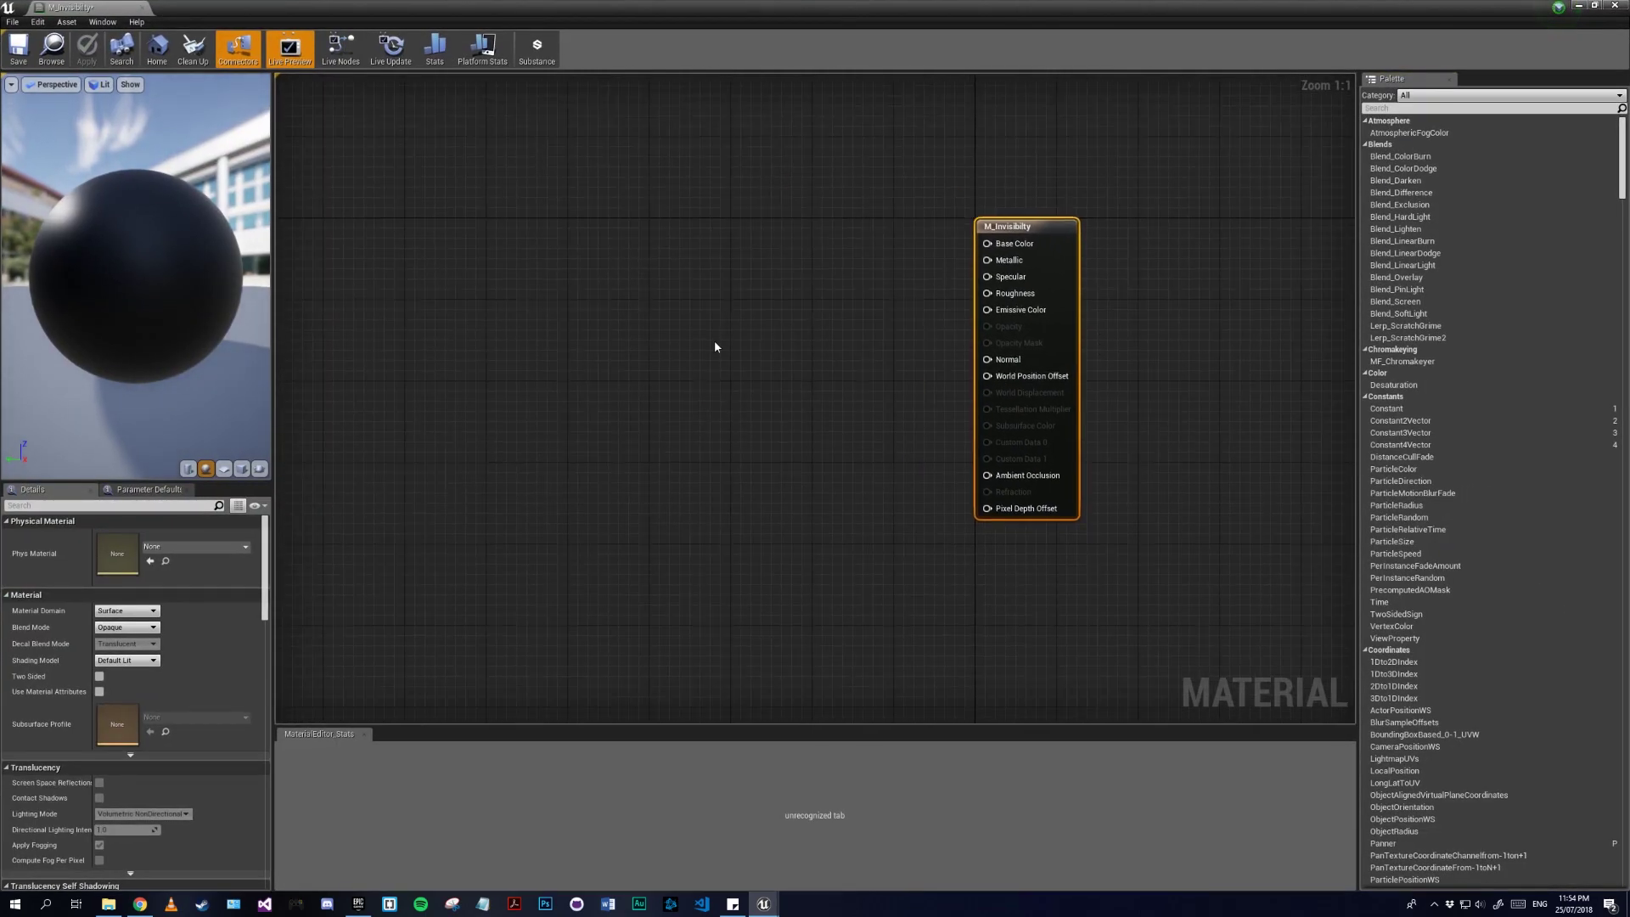
right_click_drag(679, 339, 788, 353)
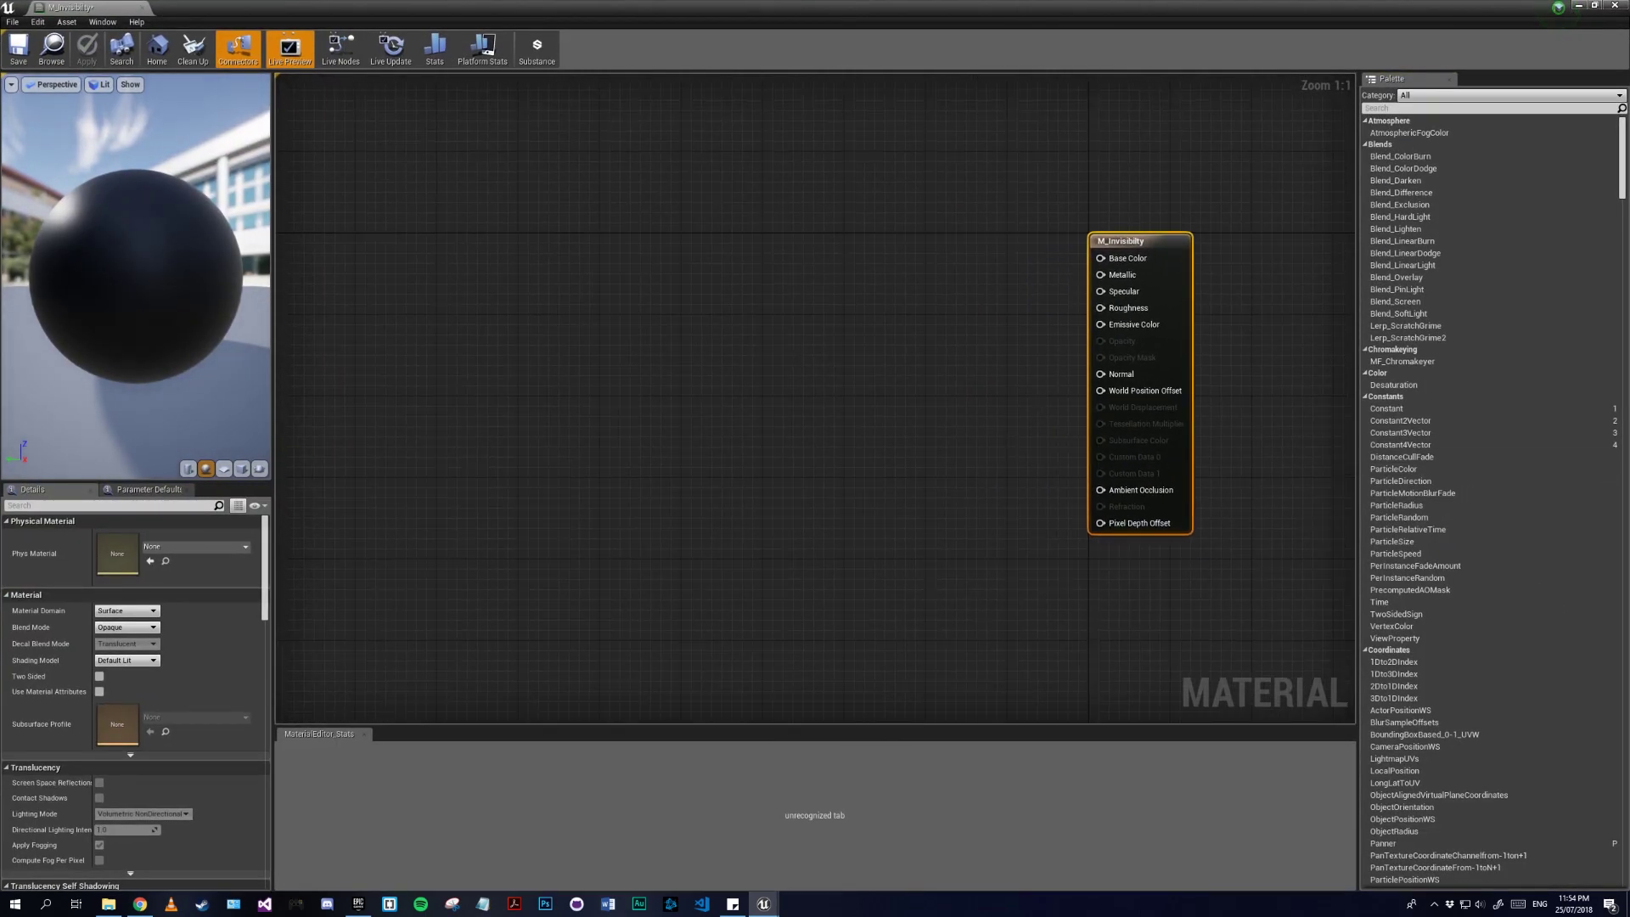
left_click(128, 626)
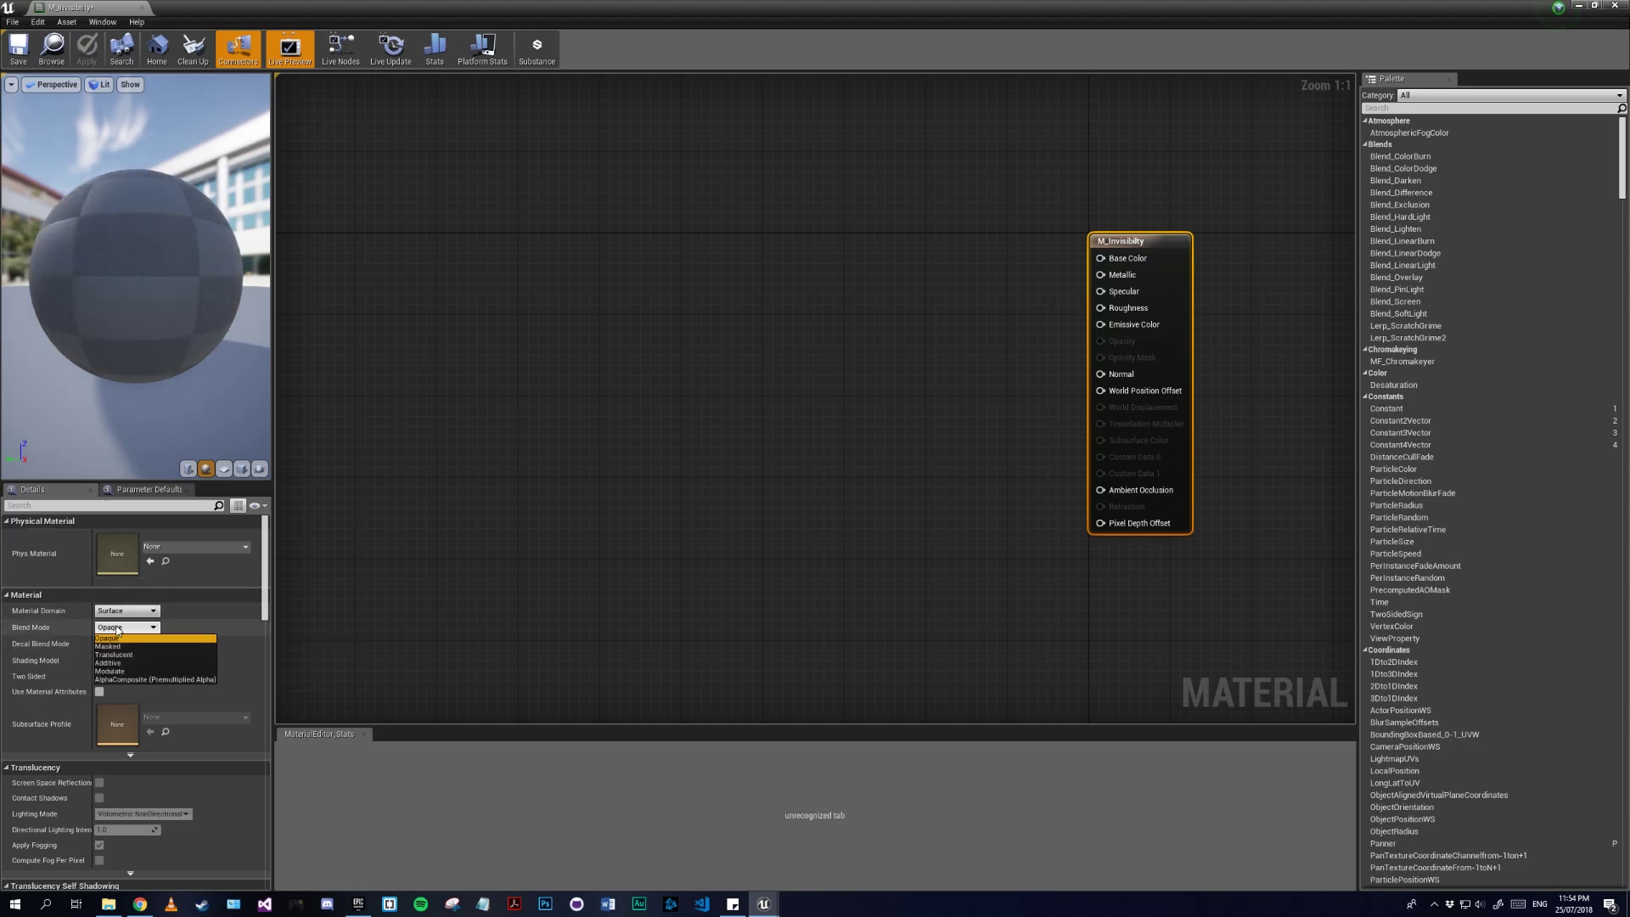
left_click(113, 655)
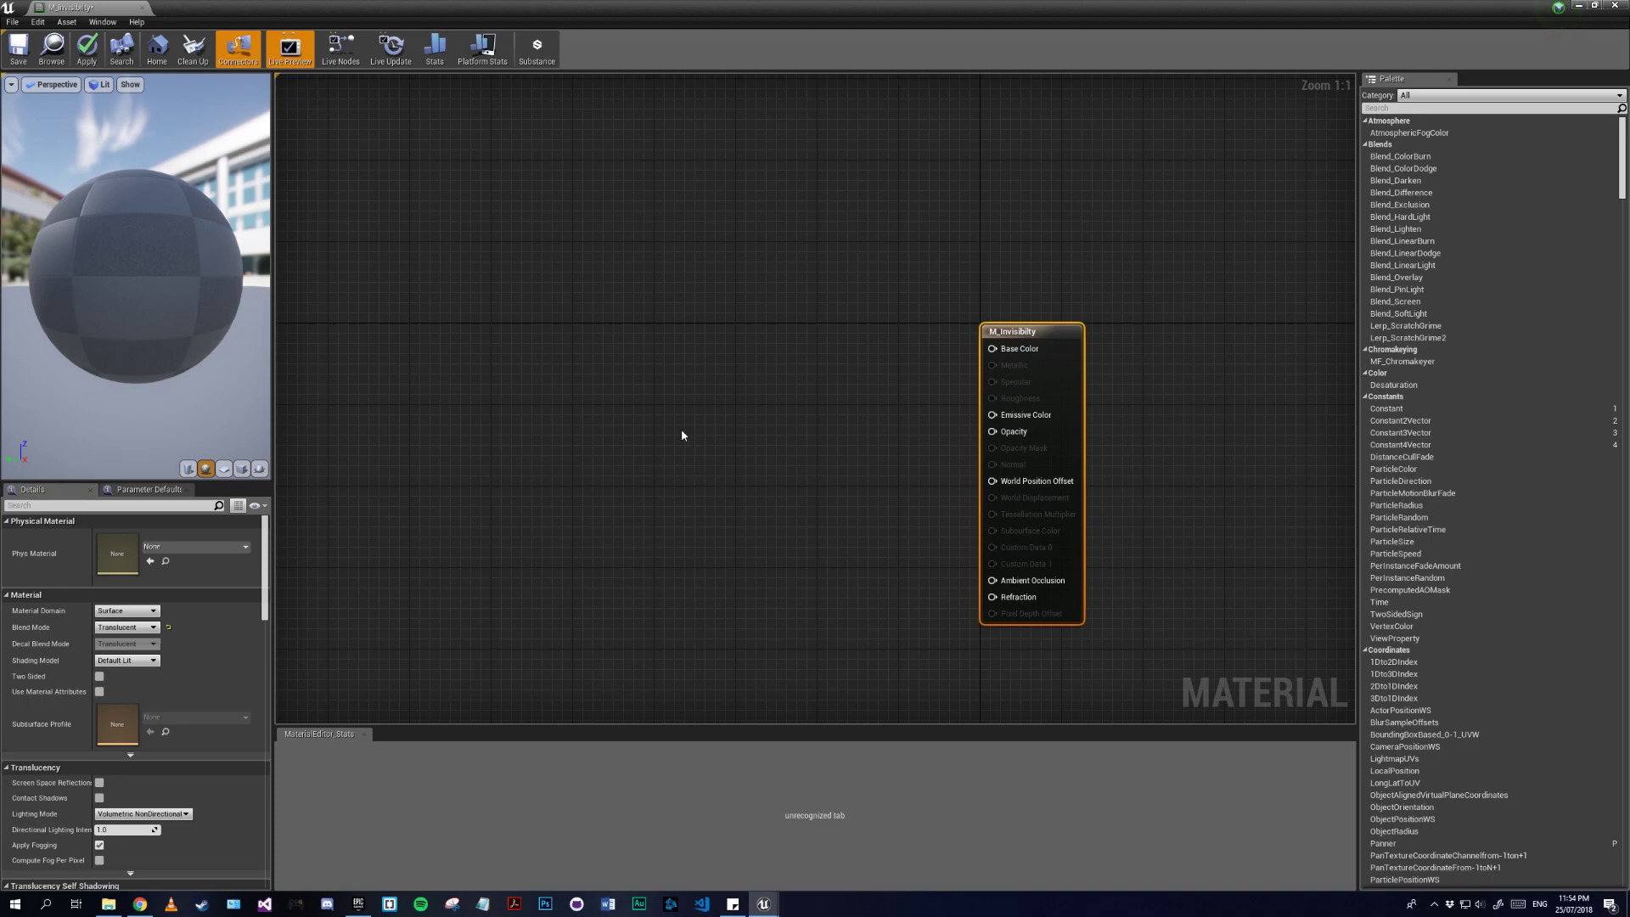
Step: Add two constant nodes with value 0 and connect one to Opacity and the other to Refraction
left_click(780, 390)
left_click(788, 461)
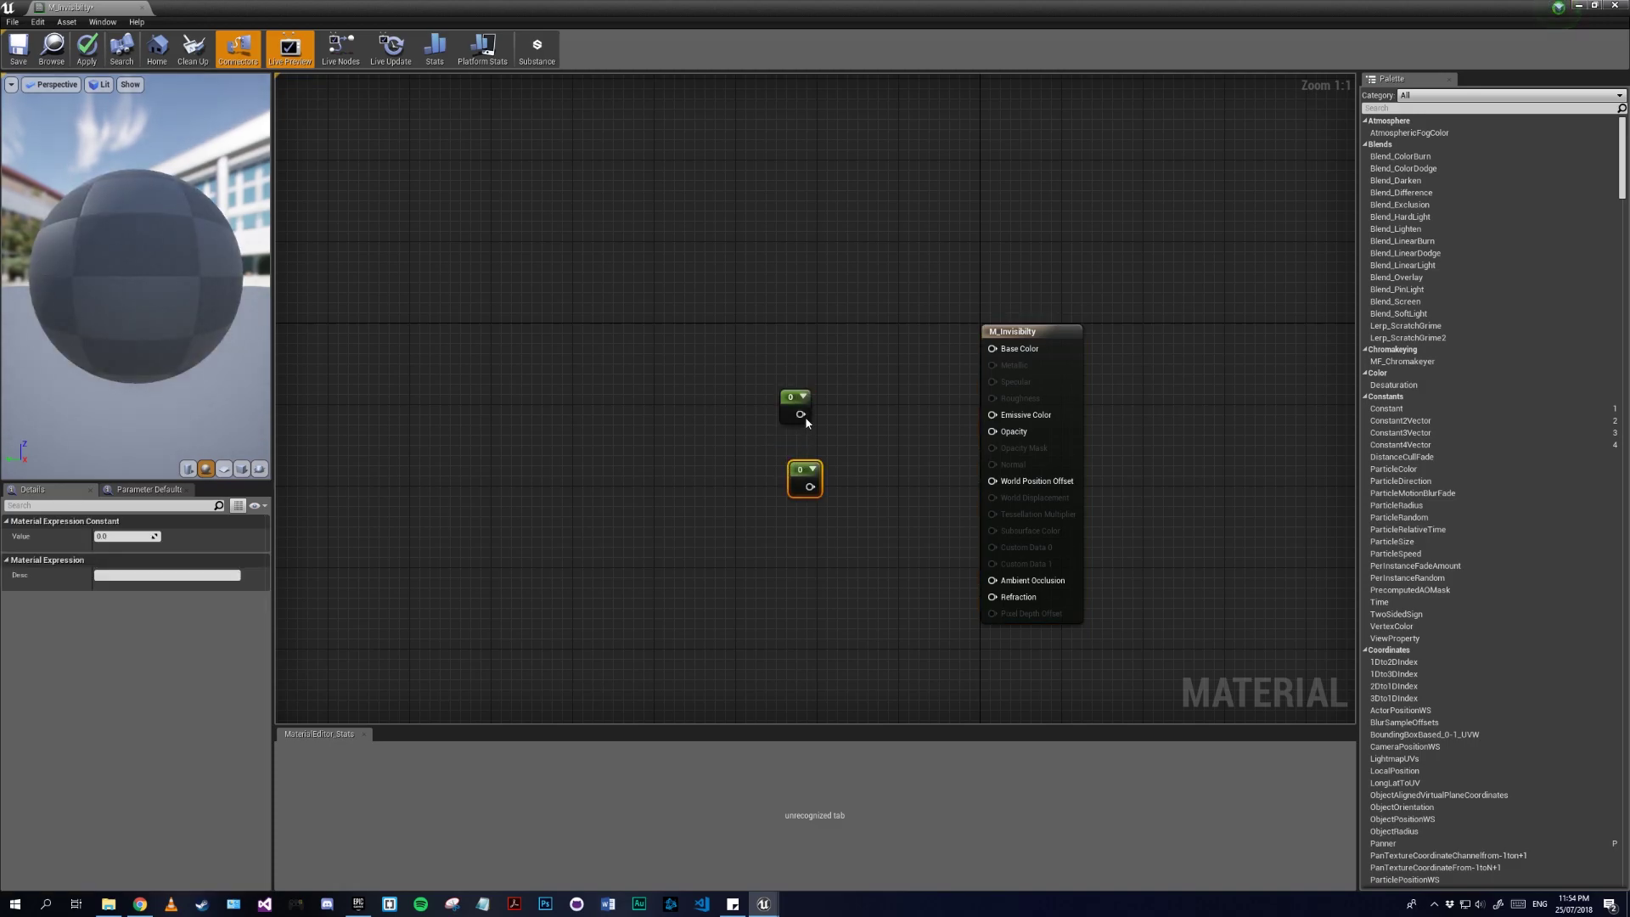
left_click_drag(800, 414, 884, 422)
right_click_drag(817, 491, 778, 405)
left_click_drag(770, 400, 954, 510)
left_click_drag(768, 395, 878, 511)
Step: Set the Refraction constant to 0.8, apply the material changes and close the material editor
left_click(115, 533)
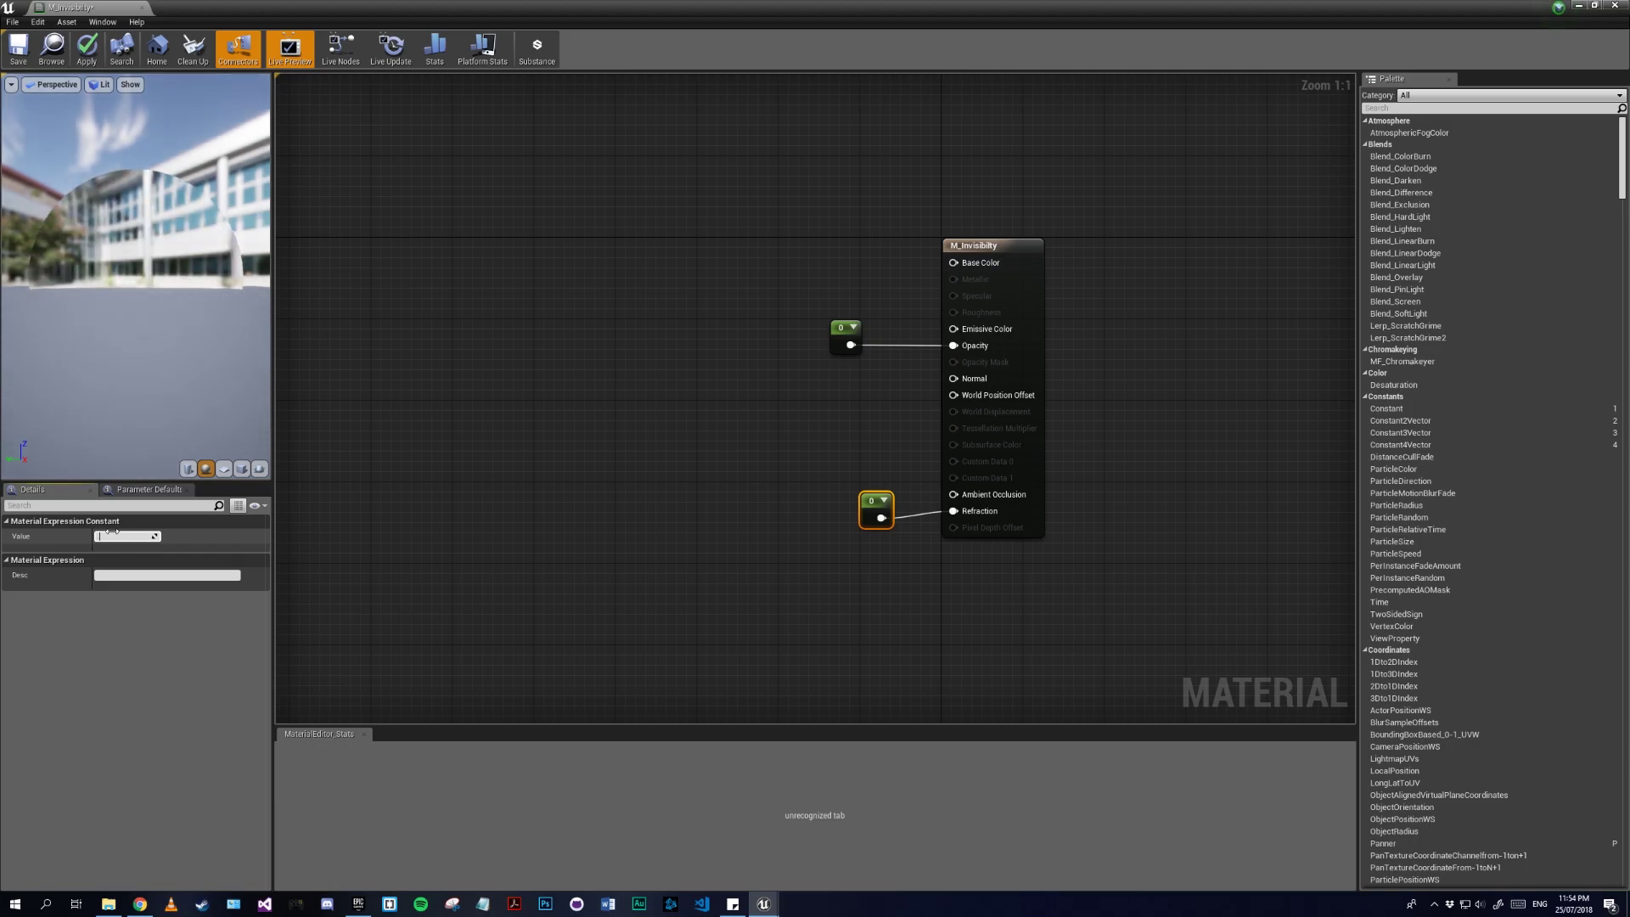
type("0.8")
key("Return")
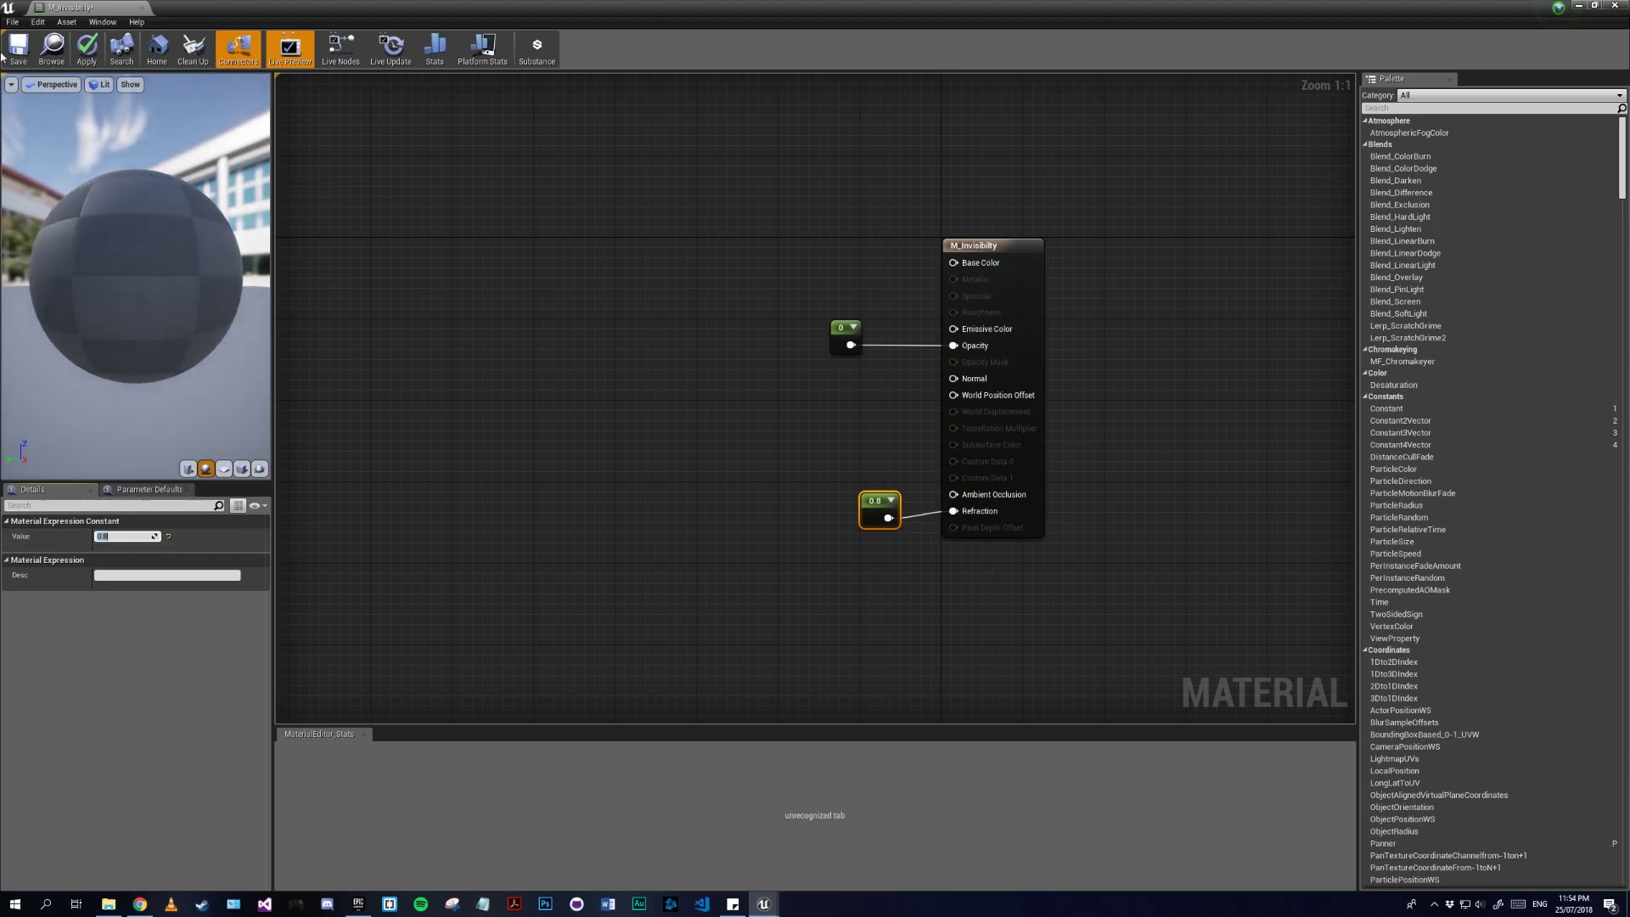
left_click(87, 49)
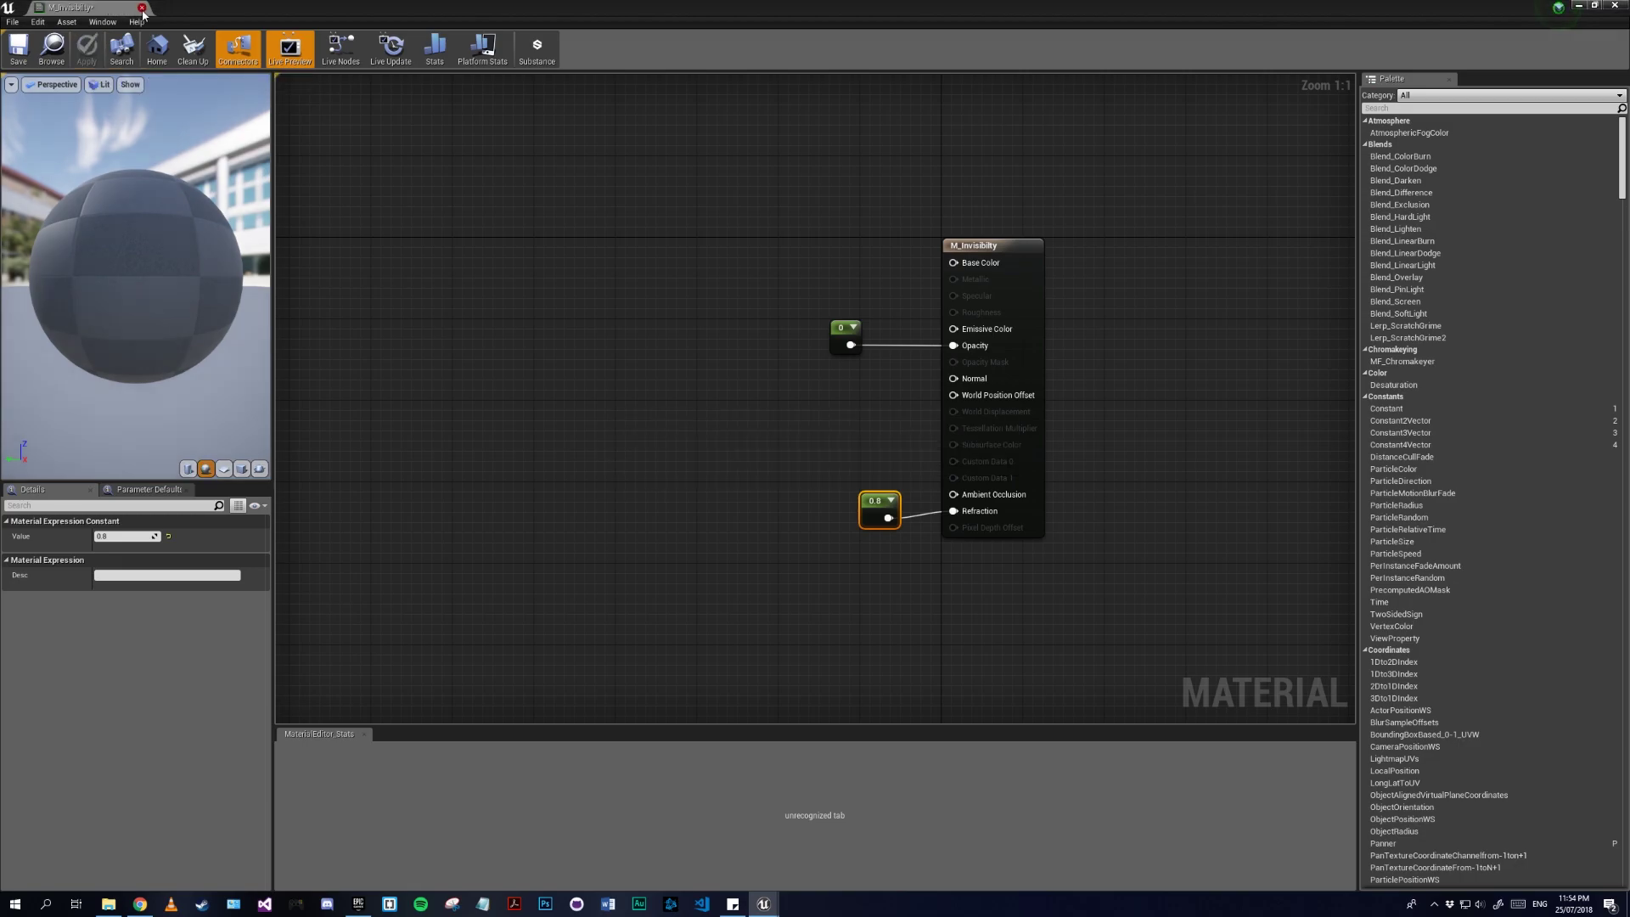
left_click(143, 12)
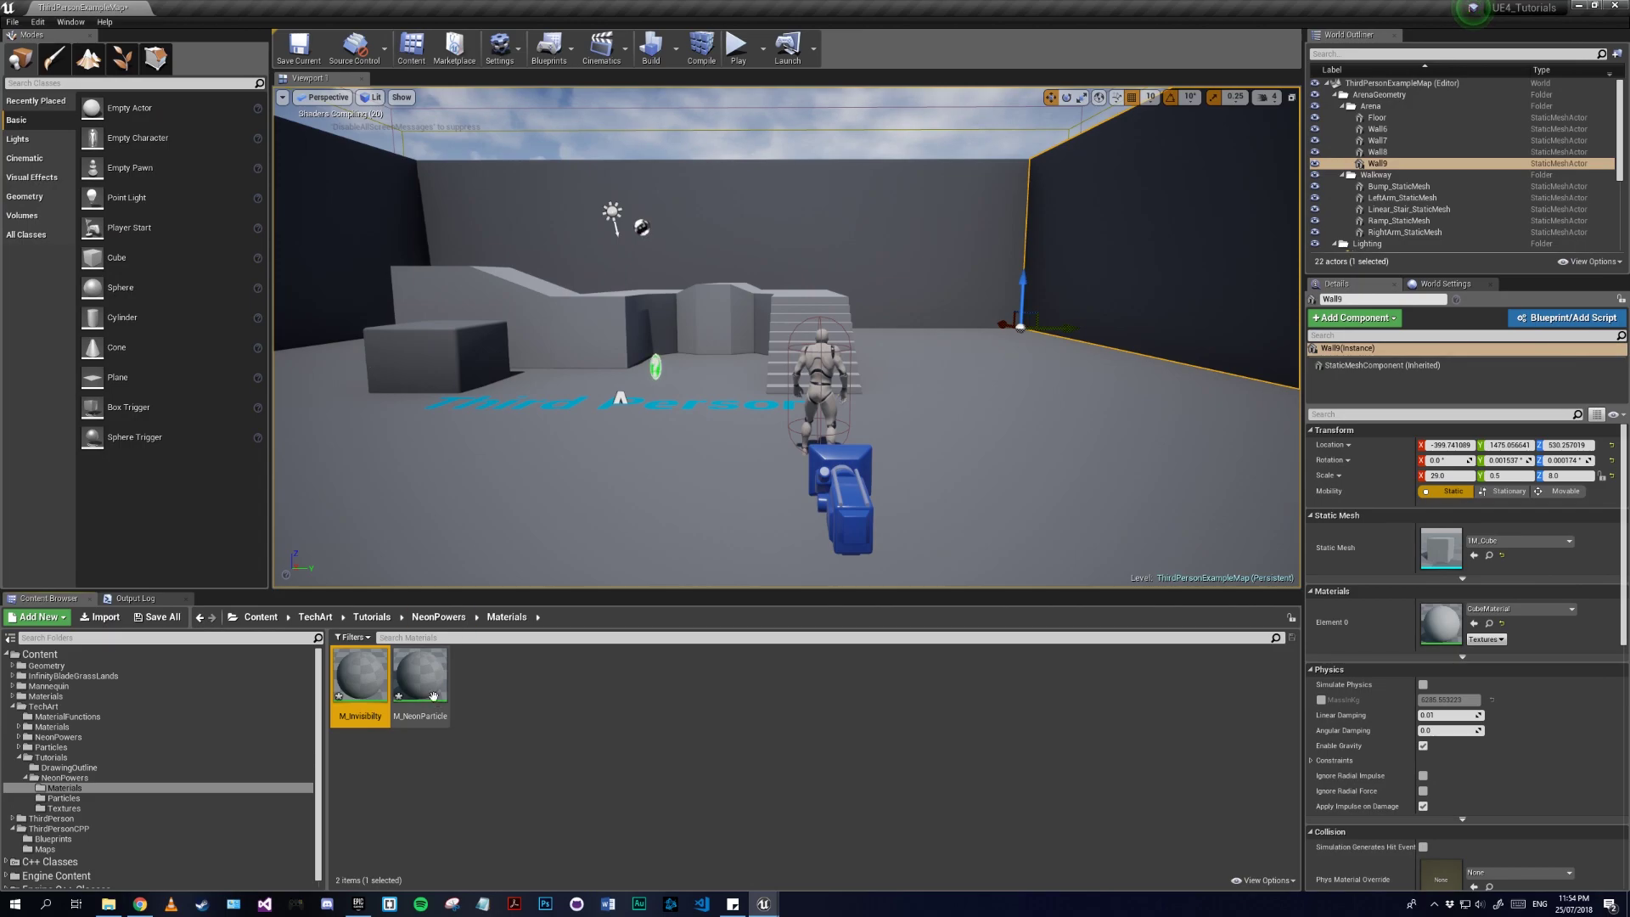
Step: Assign the M_Invisibilty material to Element 0 of the selected Wall9
right_click_drag(594, 424, 527, 441)
key("s")
key("w")
key("a")
key("w")
left_click_drag(348, 692, 1466, 629)
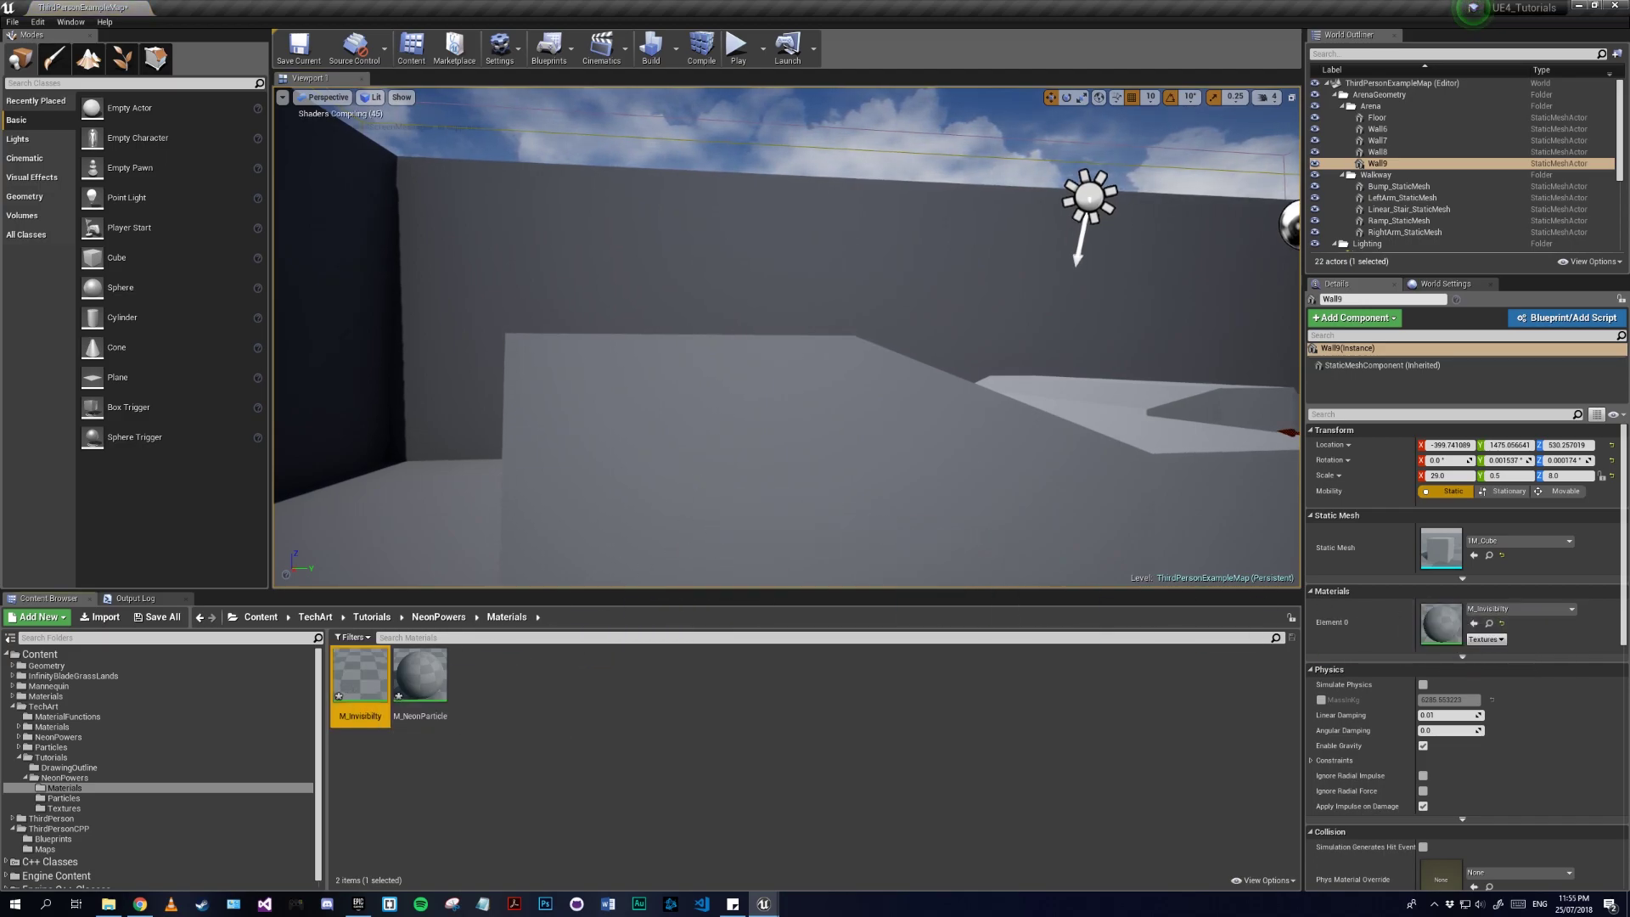
Step: Select the ramp mesh in the level and assign M_Invisibilty as its Element 0 material
right_click_drag(934, 382, 977, 412)
key("s")
key("d")
right_click_drag(679, 401, 569, 402)
left_click(498, 346)
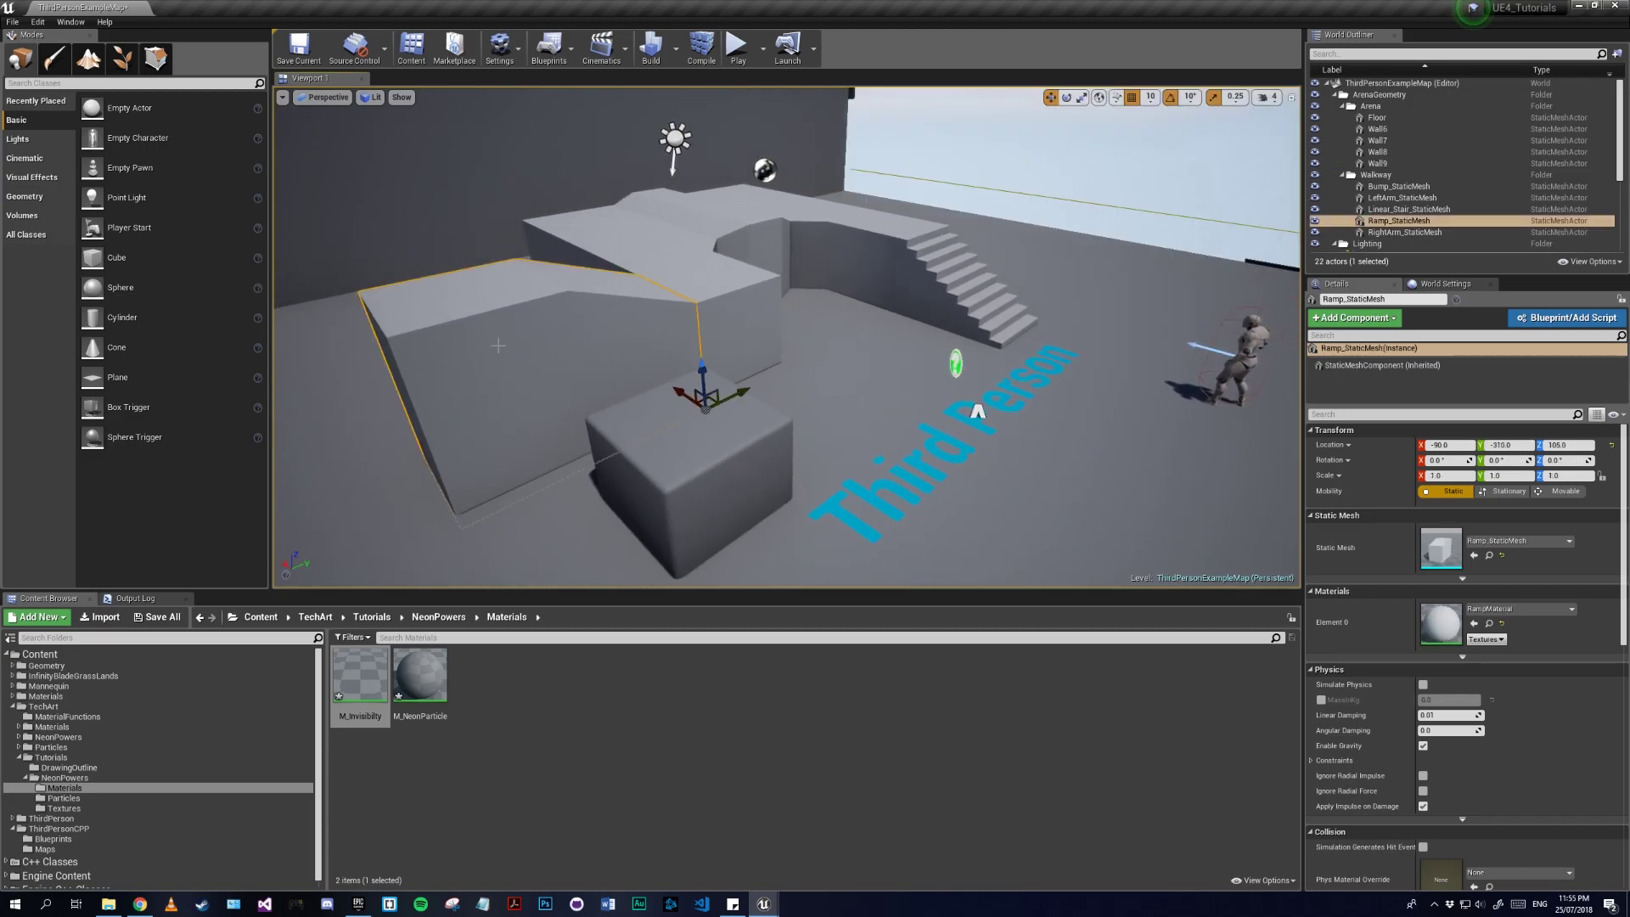
right_click_drag(498, 345, 543, 195)
key("d")
key("f")
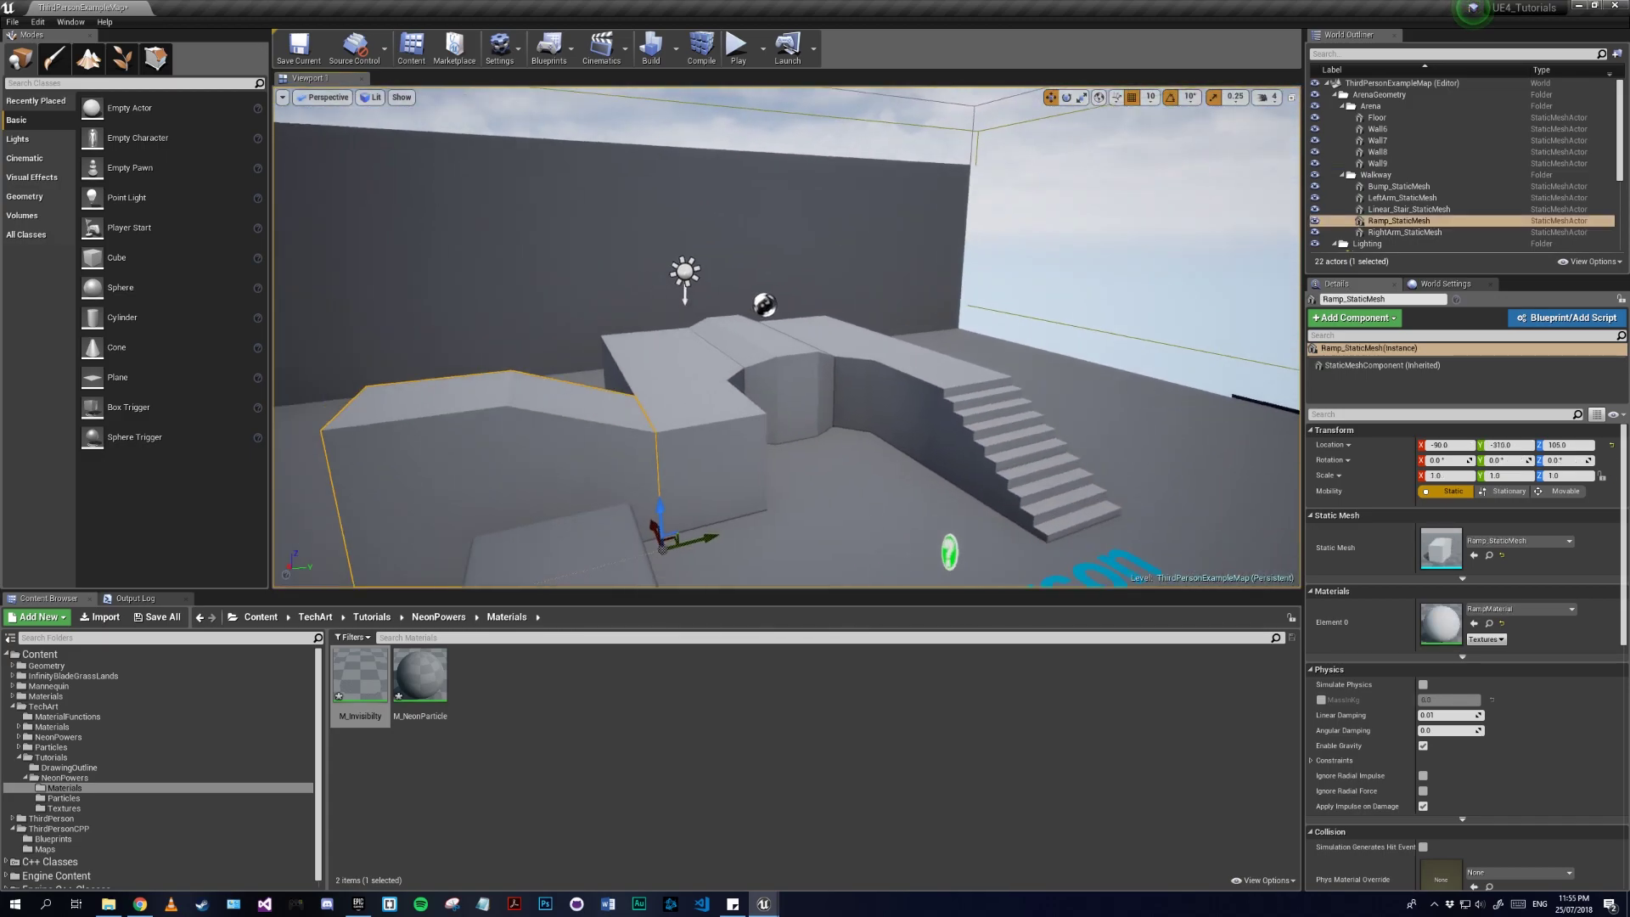
left_click_drag(365, 703, 1448, 624)
Step: Examine the refraction and transparency of the ramp from several angles in the viewport
right_click_drag(934, 382, 934, 331)
key("w")
key("s")
right_click_drag(764, 475, 903, 519)
key("d")
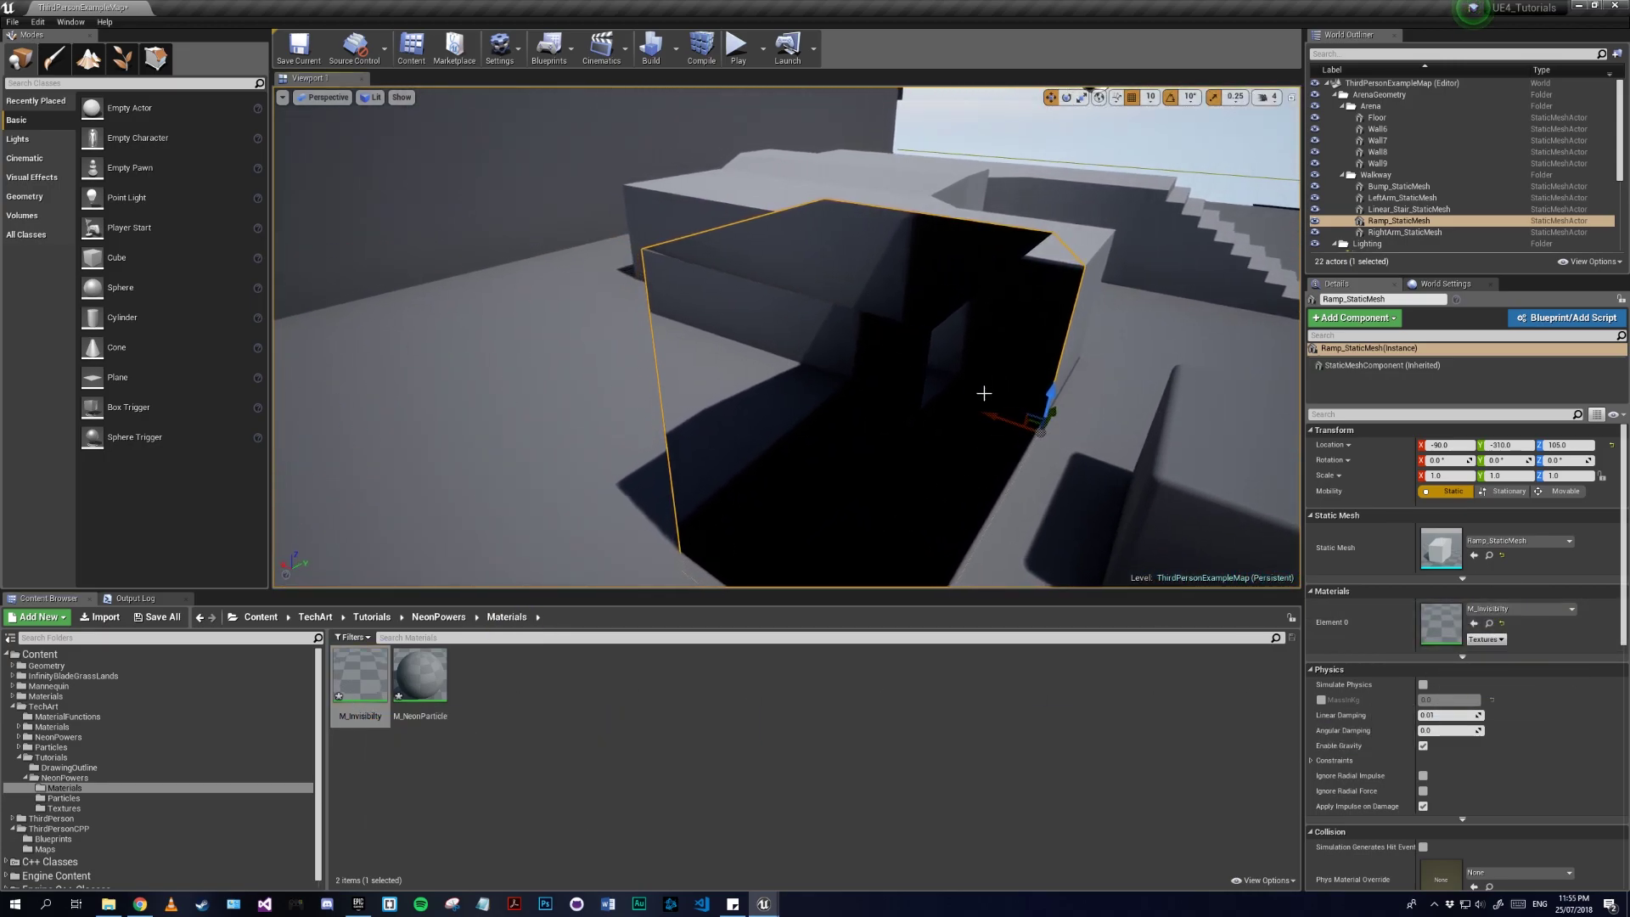
key("d")
right_click_drag(979, 291, 815, 297)
right_click_drag(902, 518, 903, 518)
key("s")
key("w")
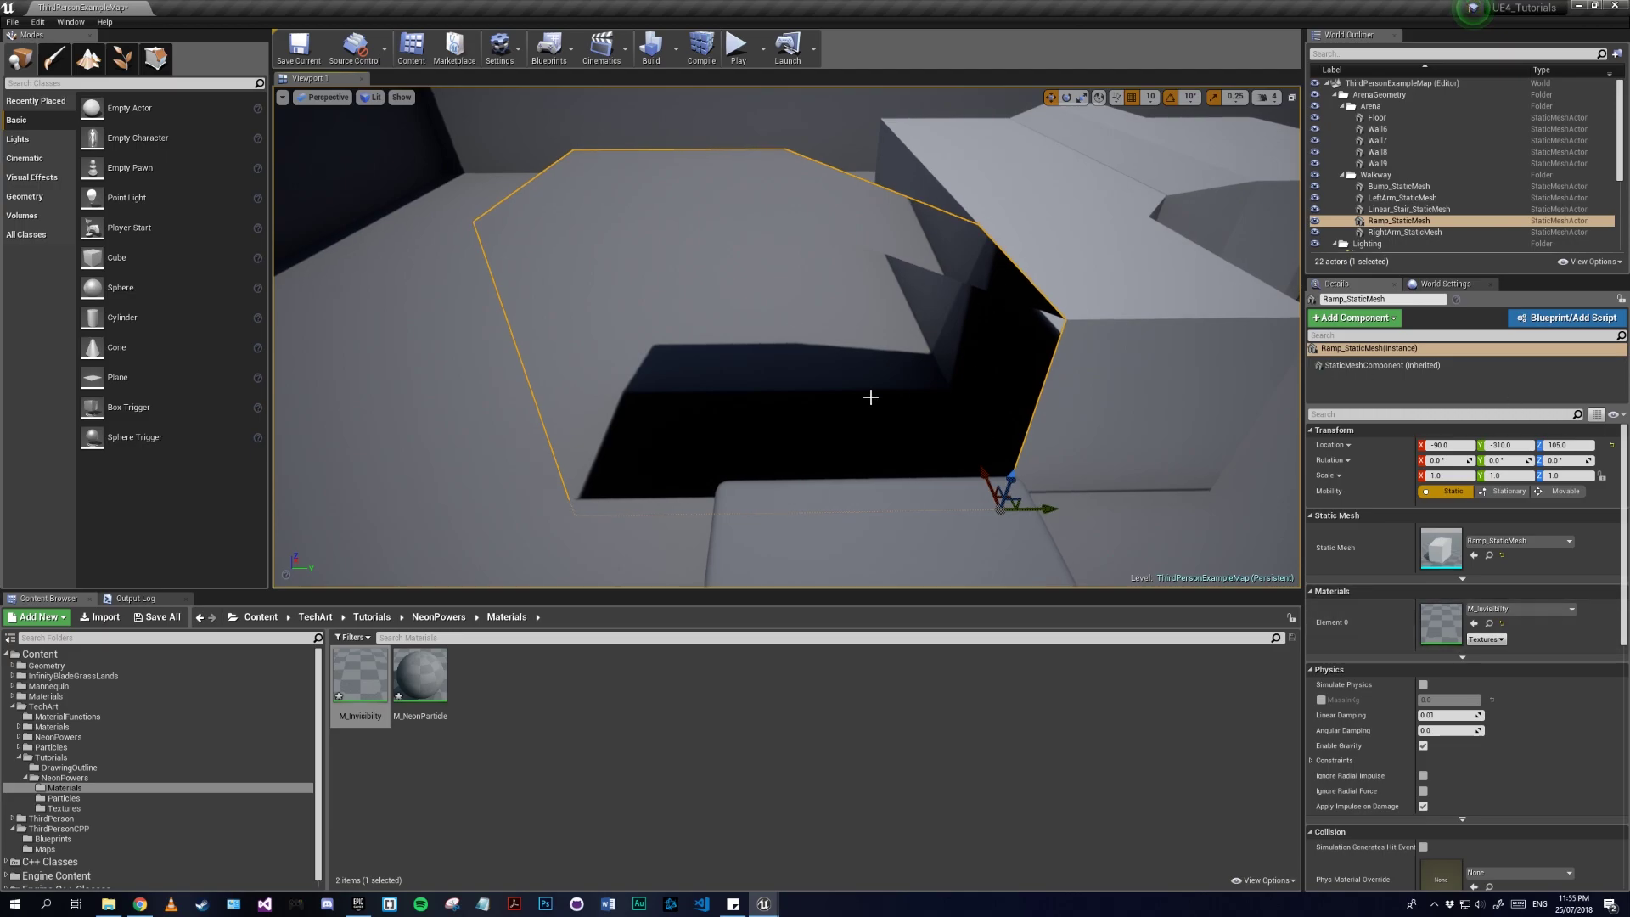
Step: Reset the Element 0 material of the ramp mesh and of Wall9 to their defaults
right_click_drag(870, 396, 870, 396)
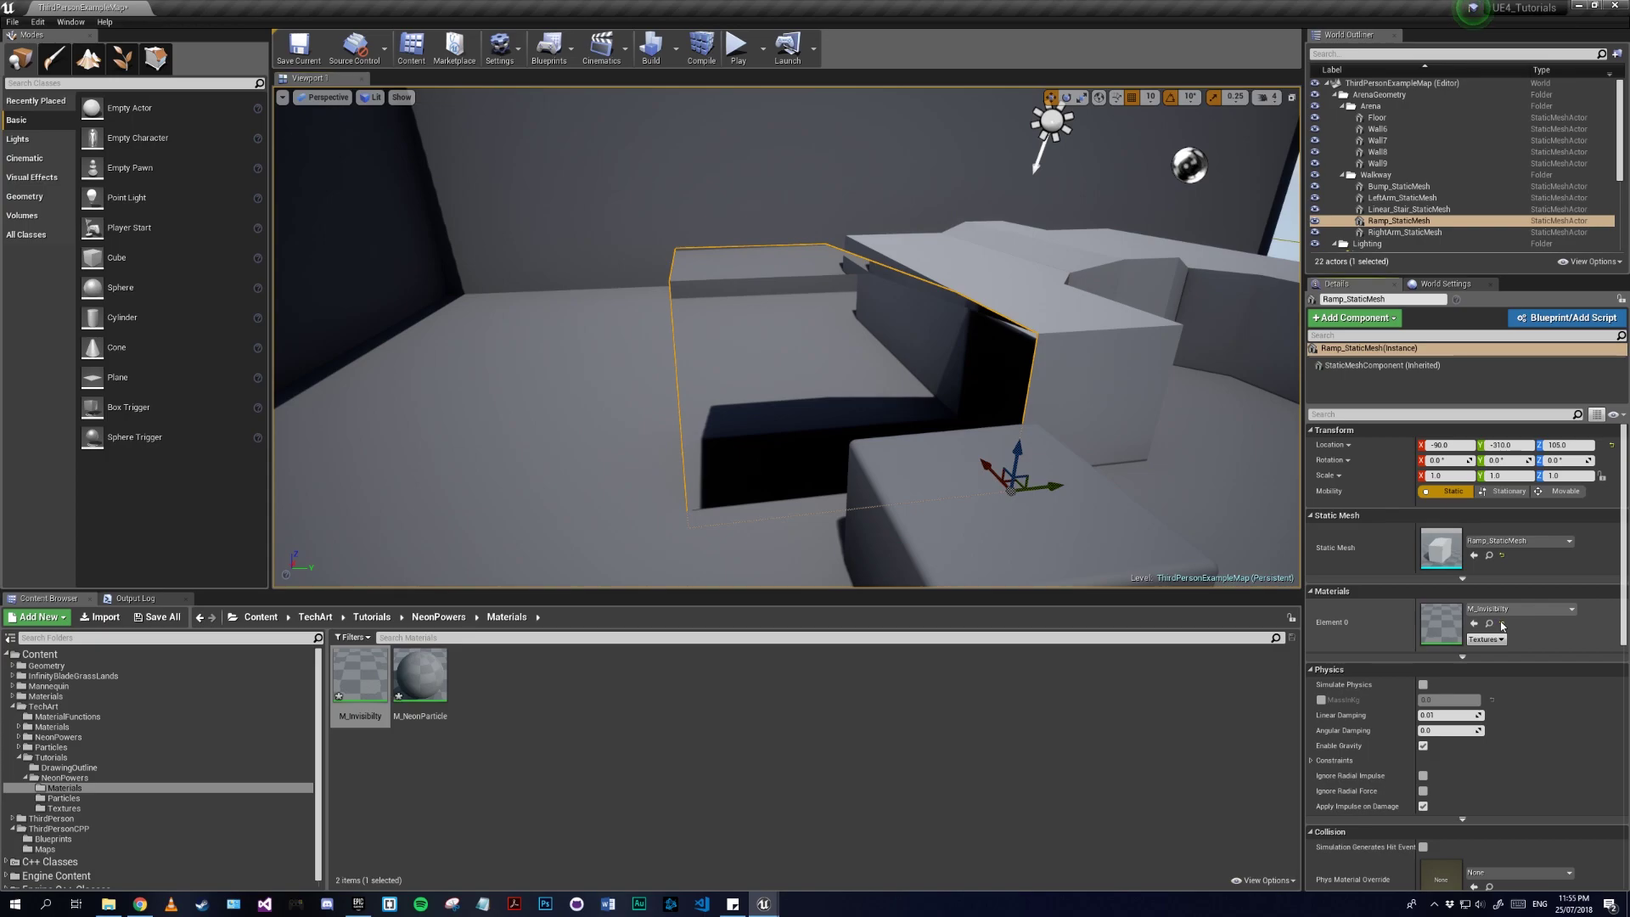
left_click(1502, 624)
right_click_drag(1001, 429, 1001, 430)
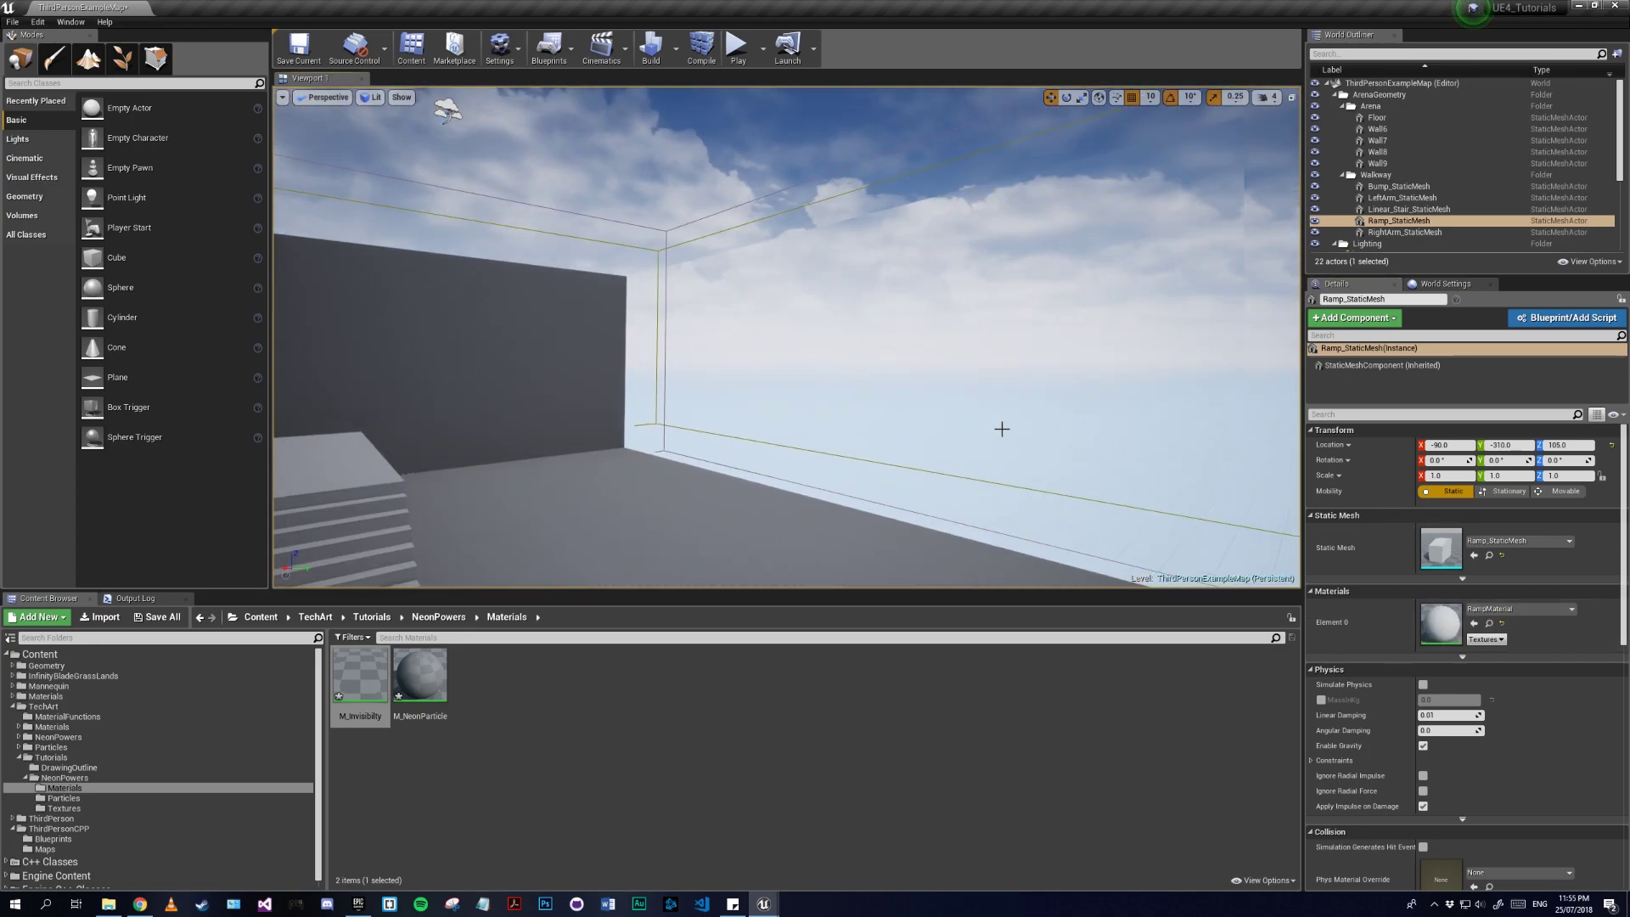
left_click(906, 272)
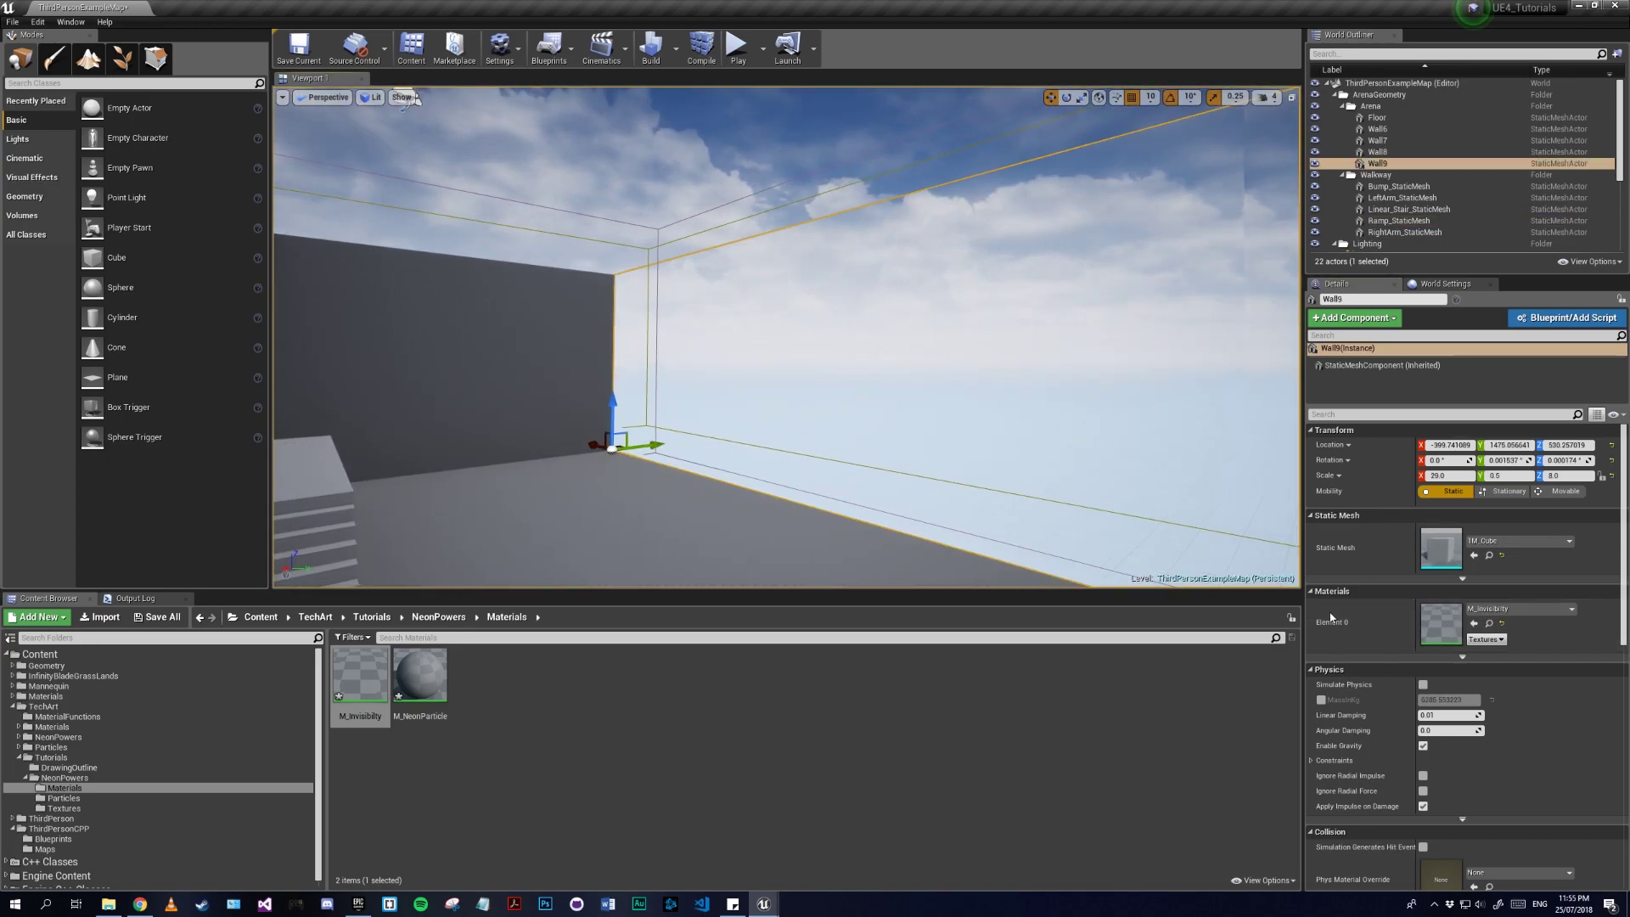
left_click(1501, 624)
key("s")
right_click_drag(1062, 510, 883, 534)
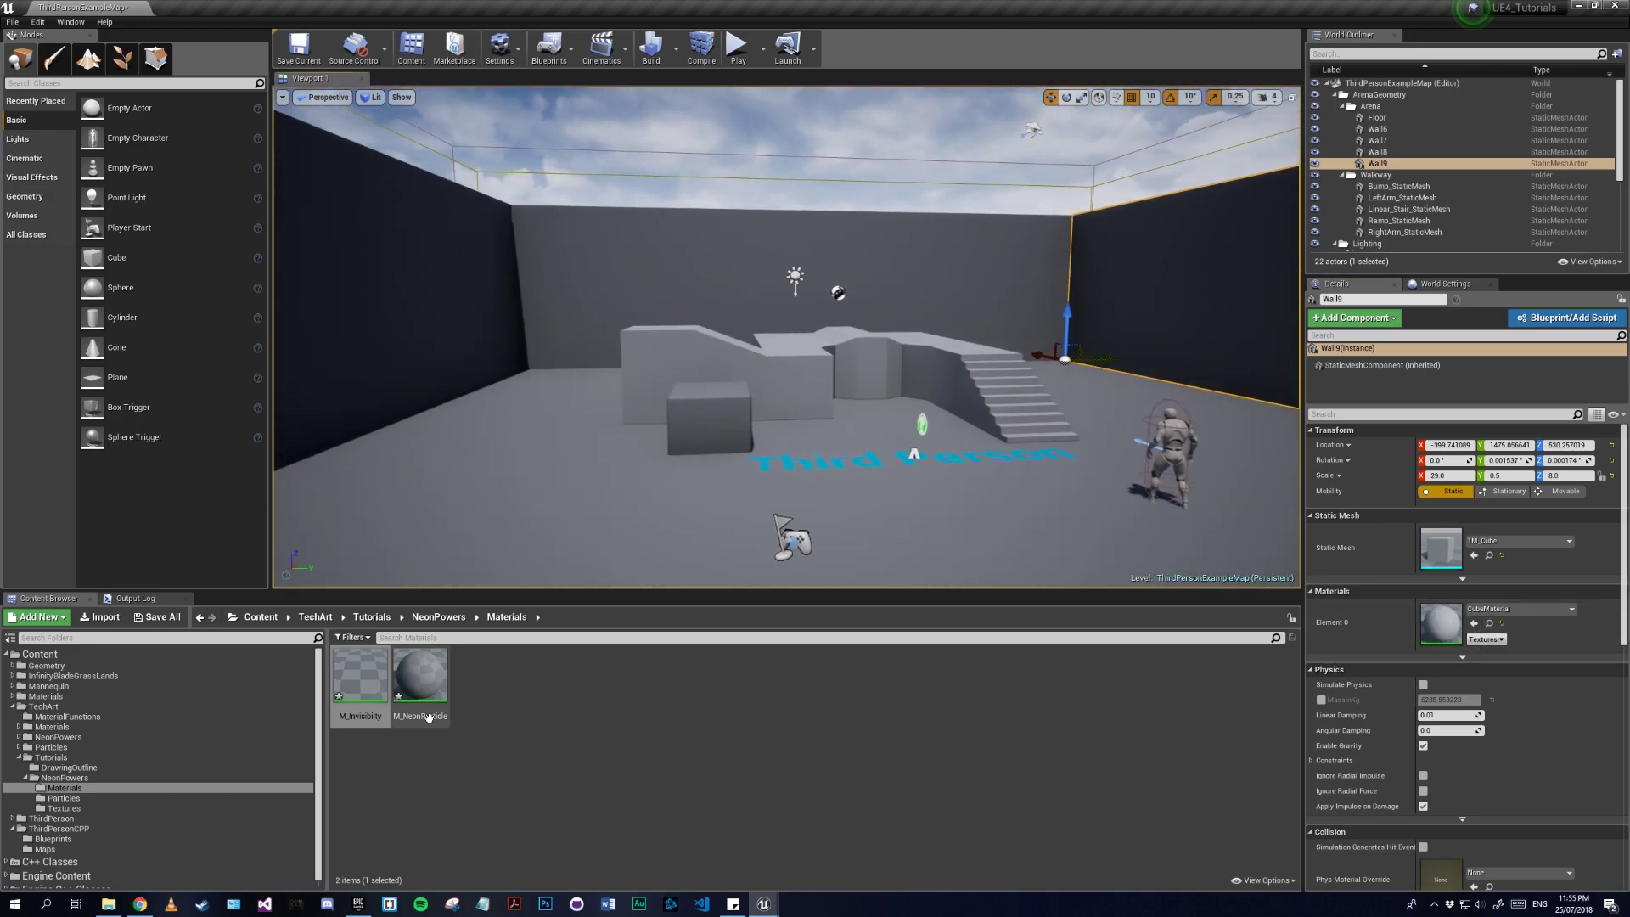
Step: Open M_NeonParticle for editing, set Blend Mode to Translucent and Shading Model to Unlit, and preview it on a cube
double_click(438, 703)
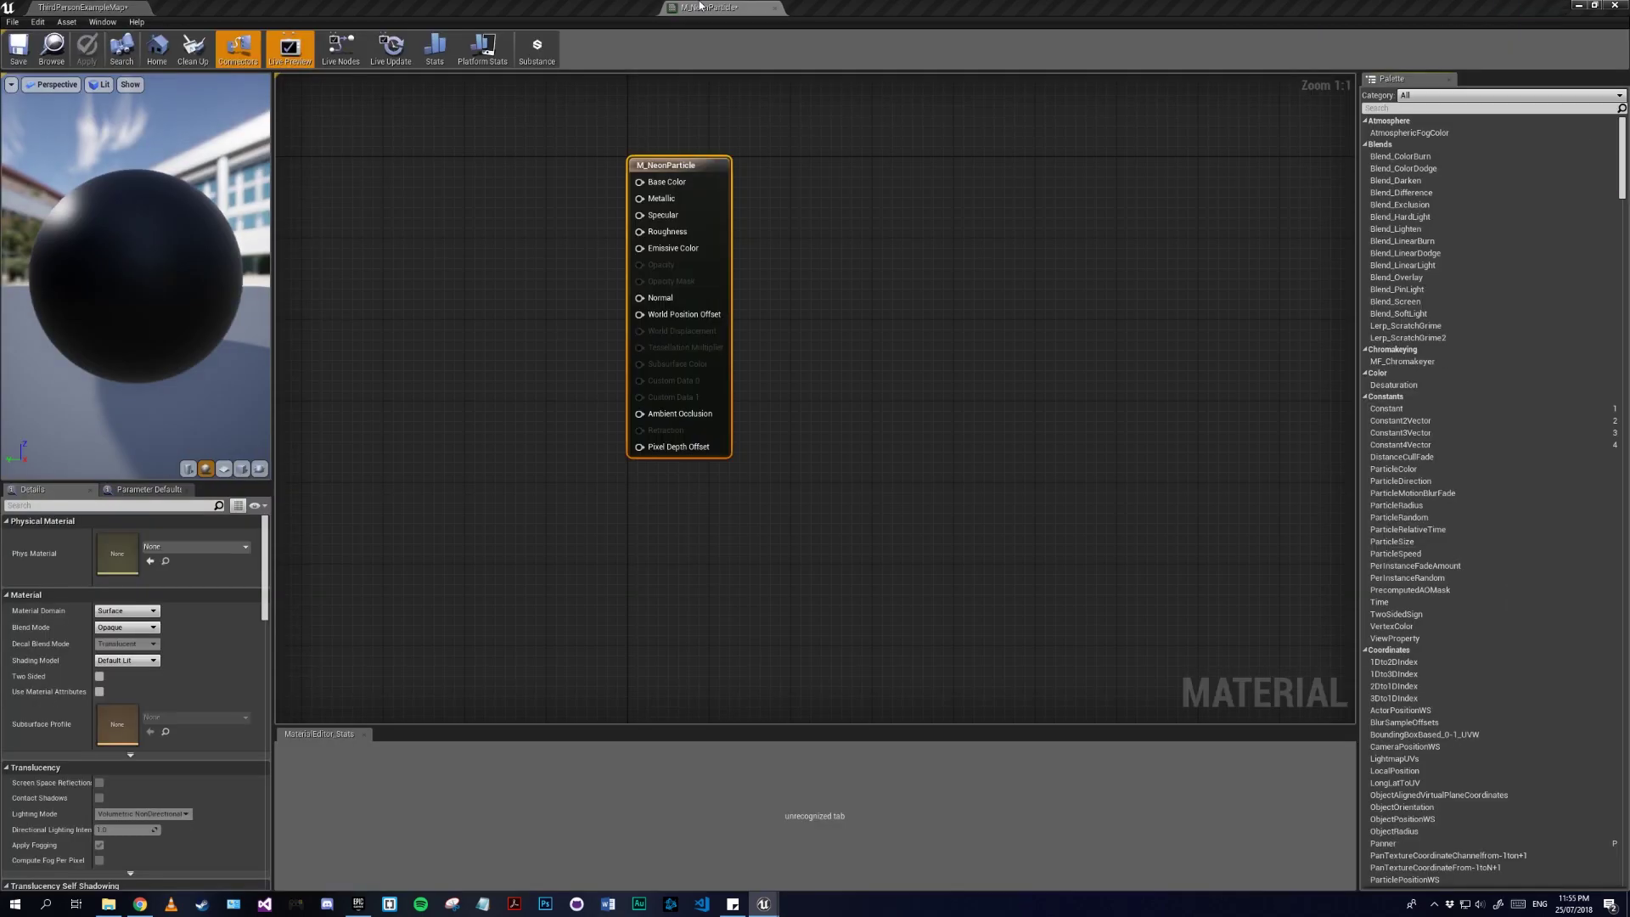
left_click_drag(700, 6, 701, 6)
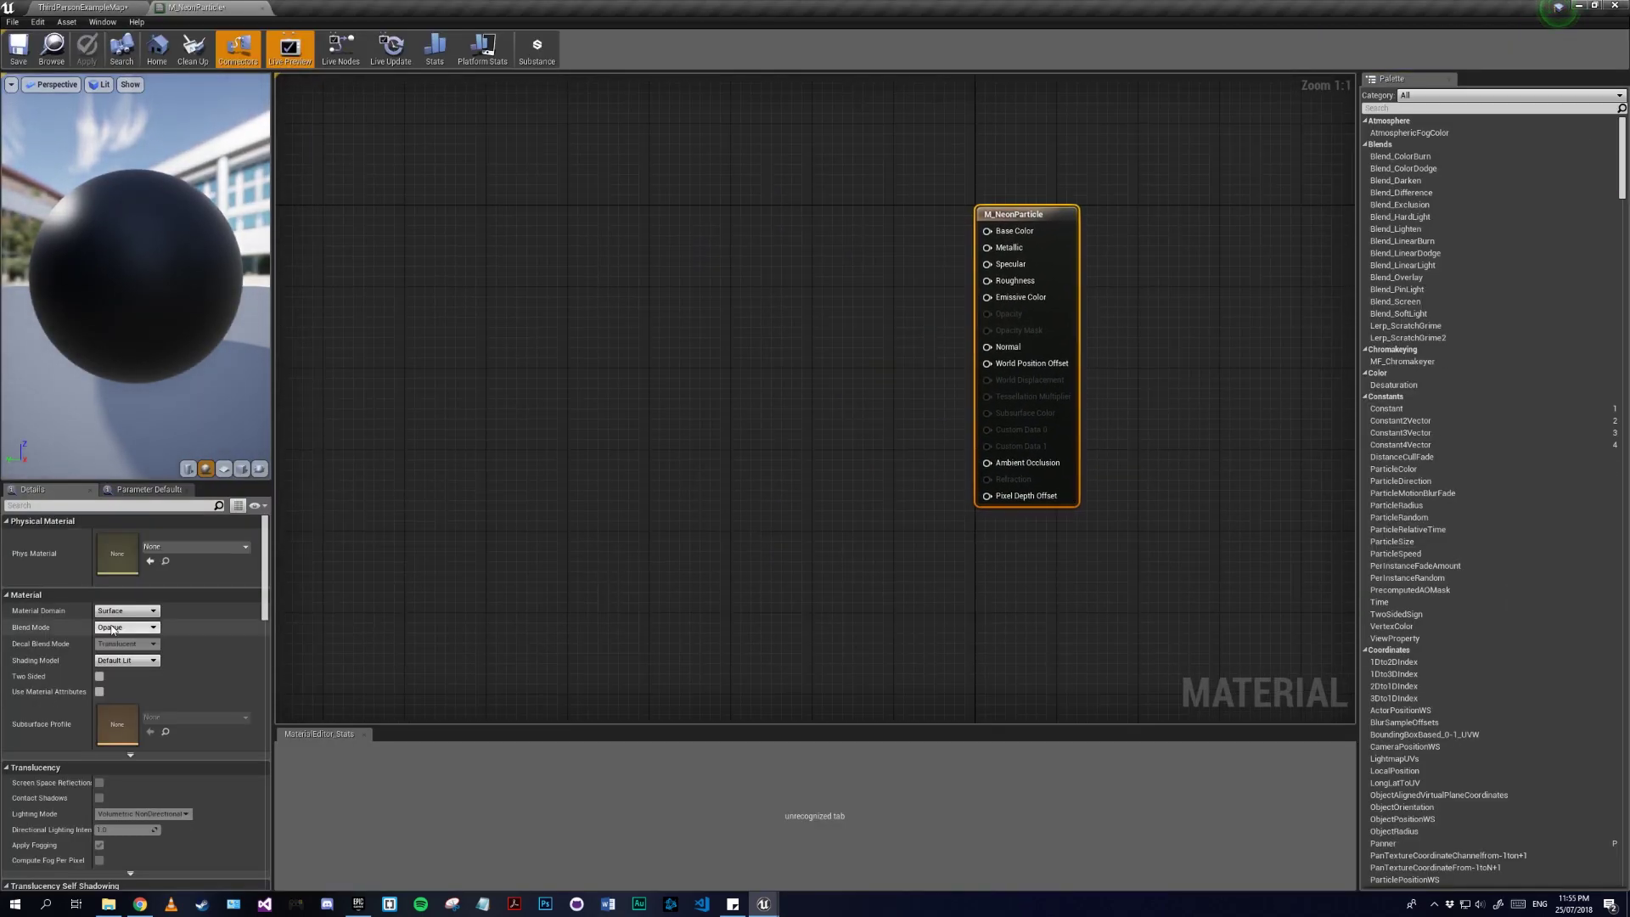
left_click(123, 628)
left_click(114, 655)
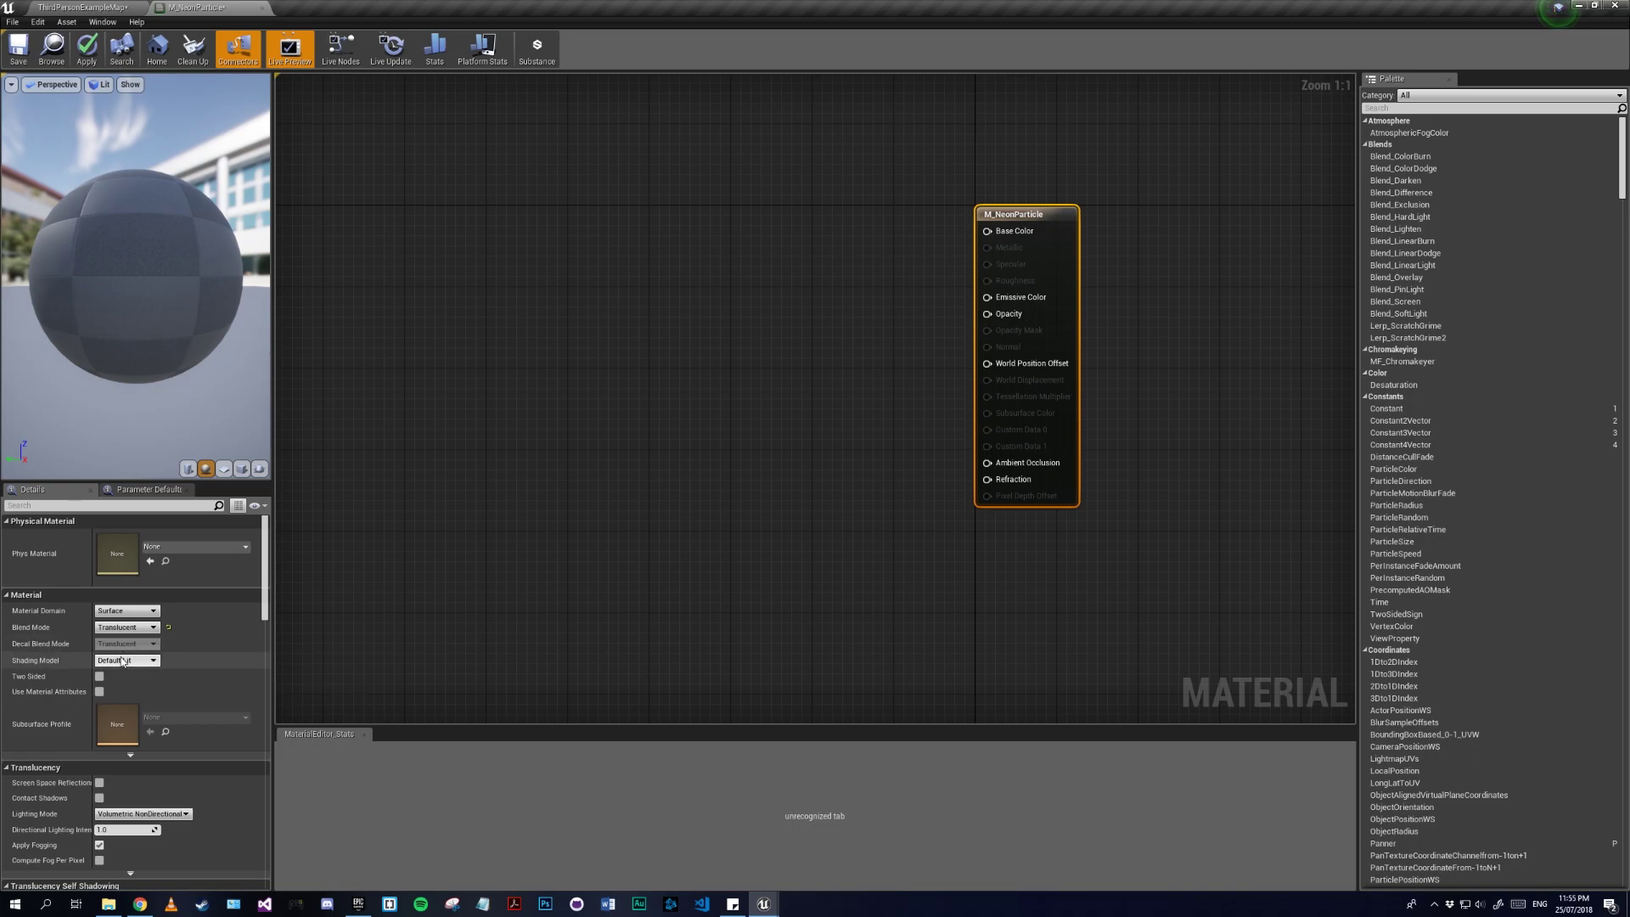
left_click(123, 661)
left_click(103, 671)
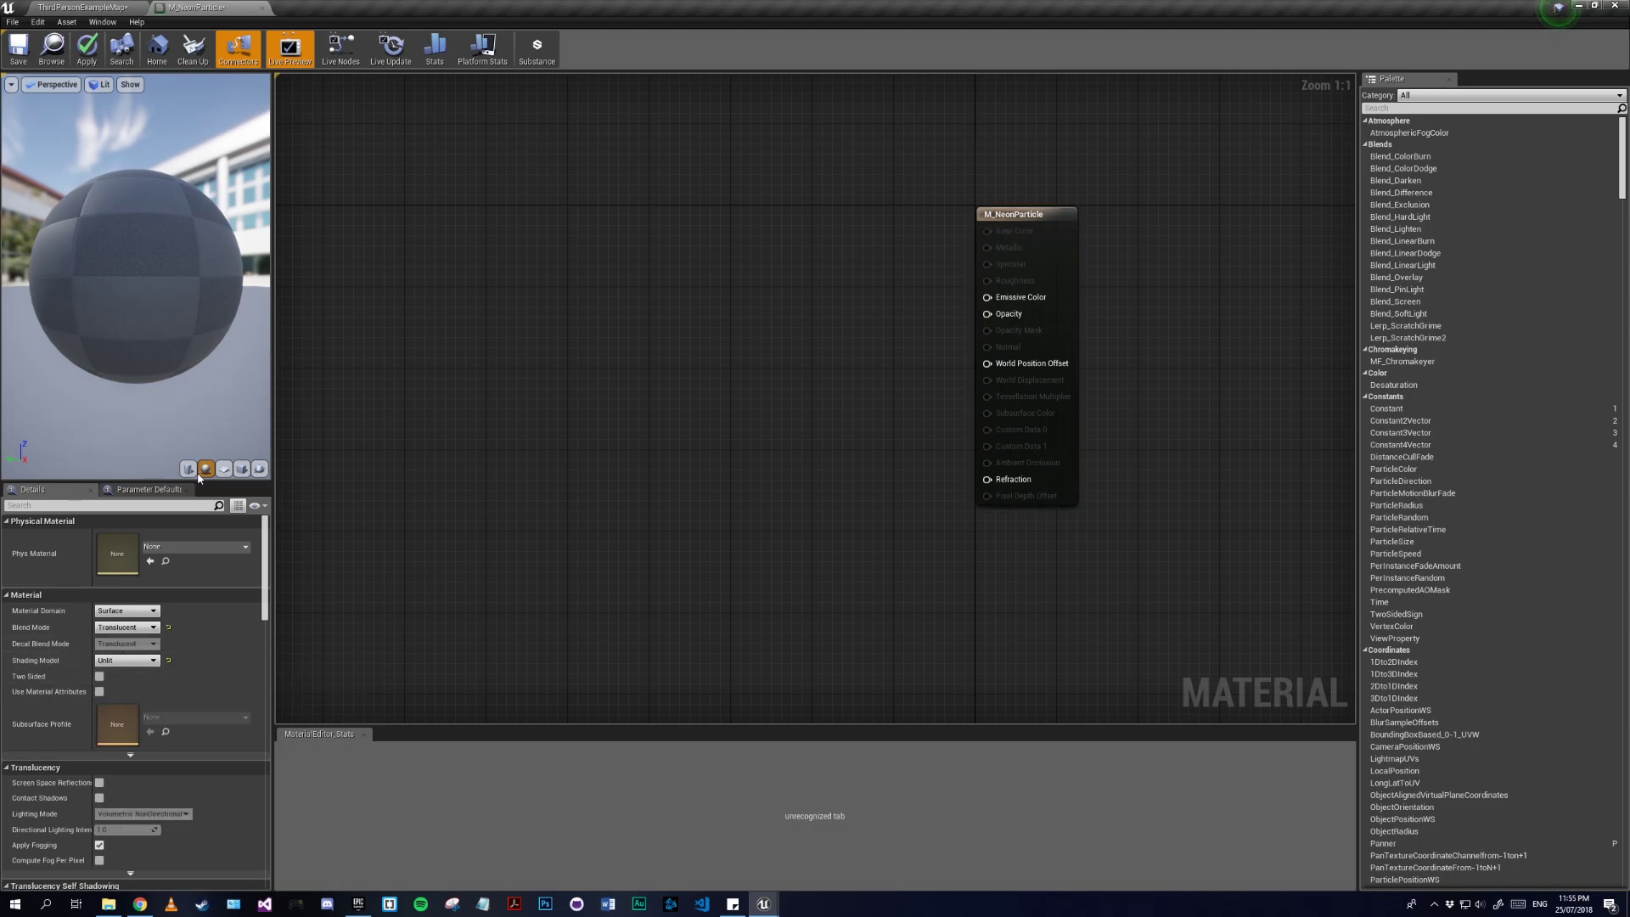
left_click(242, 469)
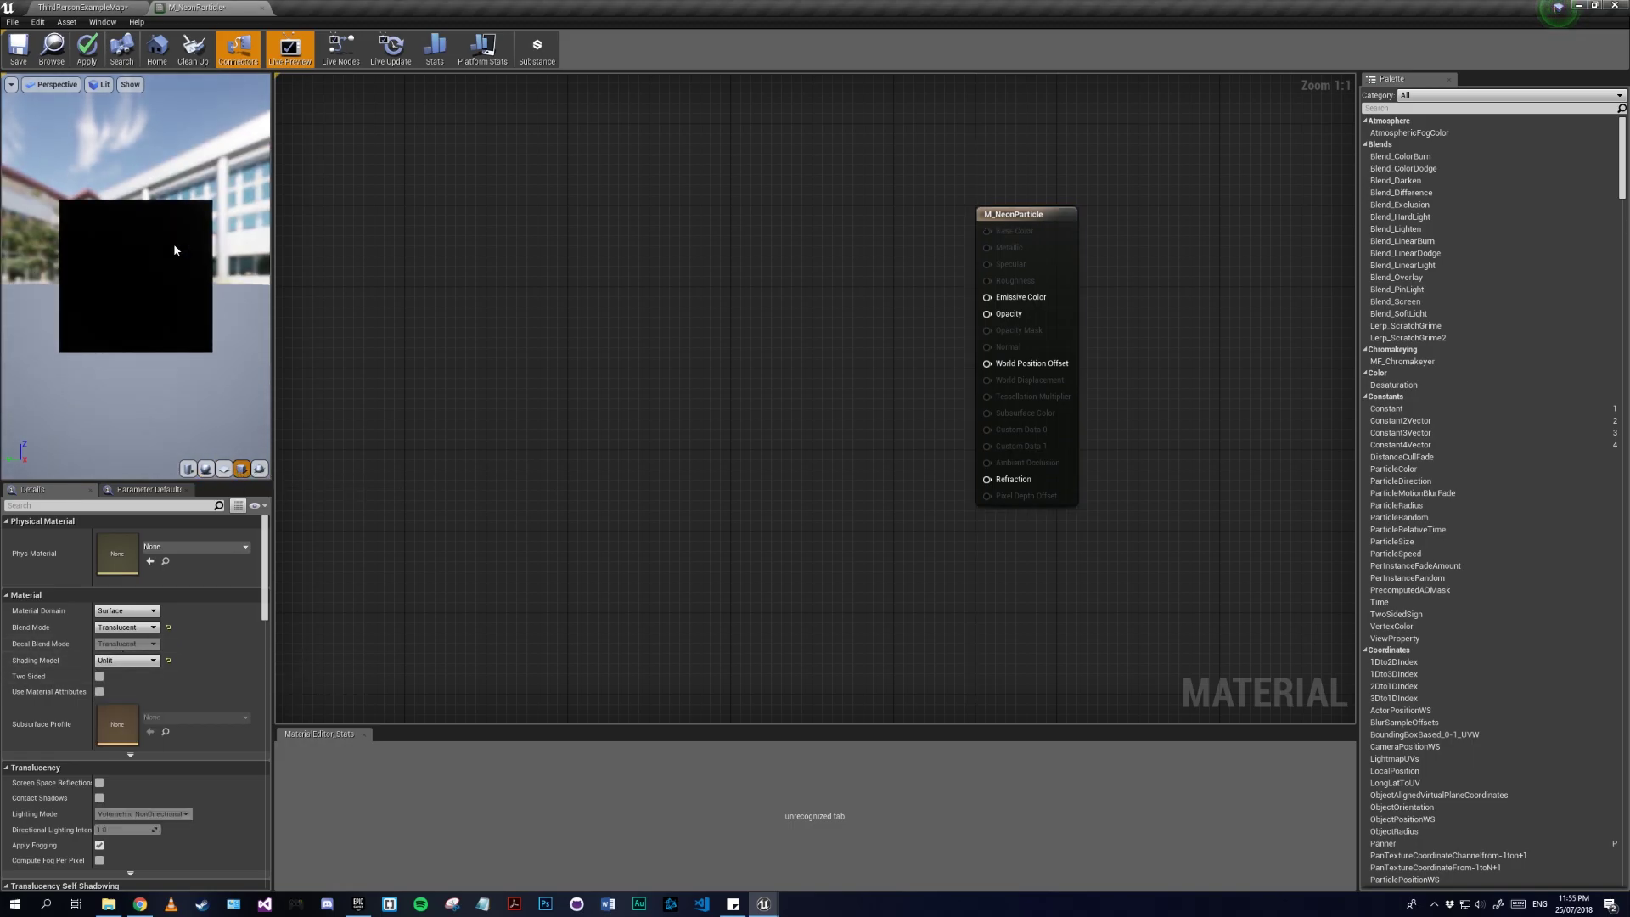
Step: Add a Particle Color node to the M_NeonParticle graph, well before the material's result node
right_click_drag(547, 324, 715, 421)
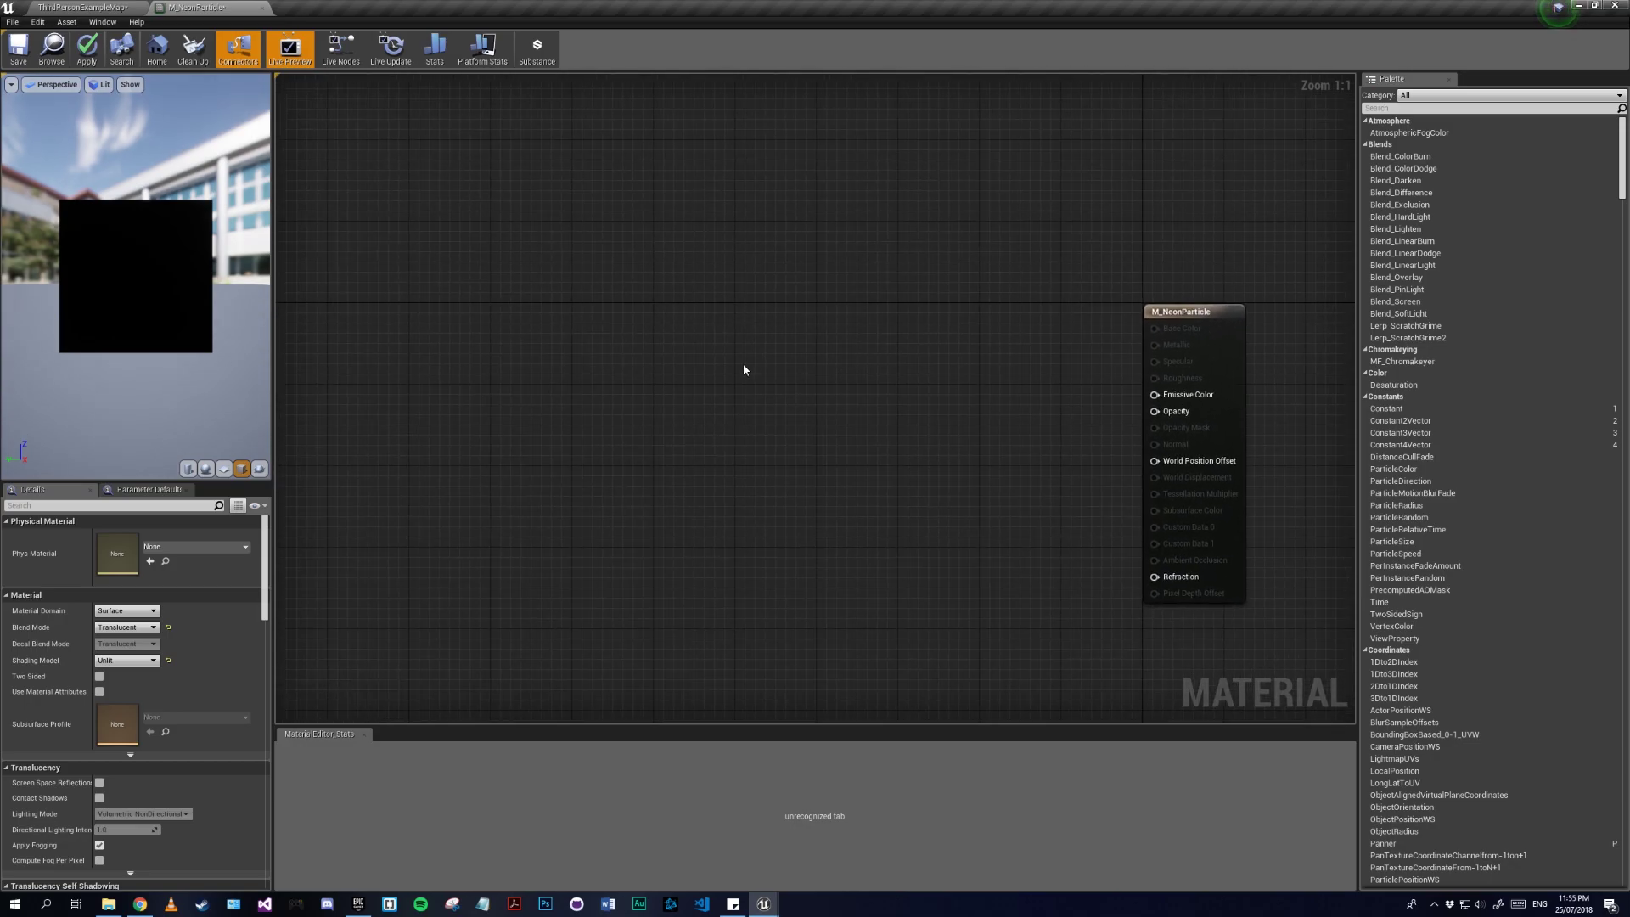
right_click(628, 303)
type("p")
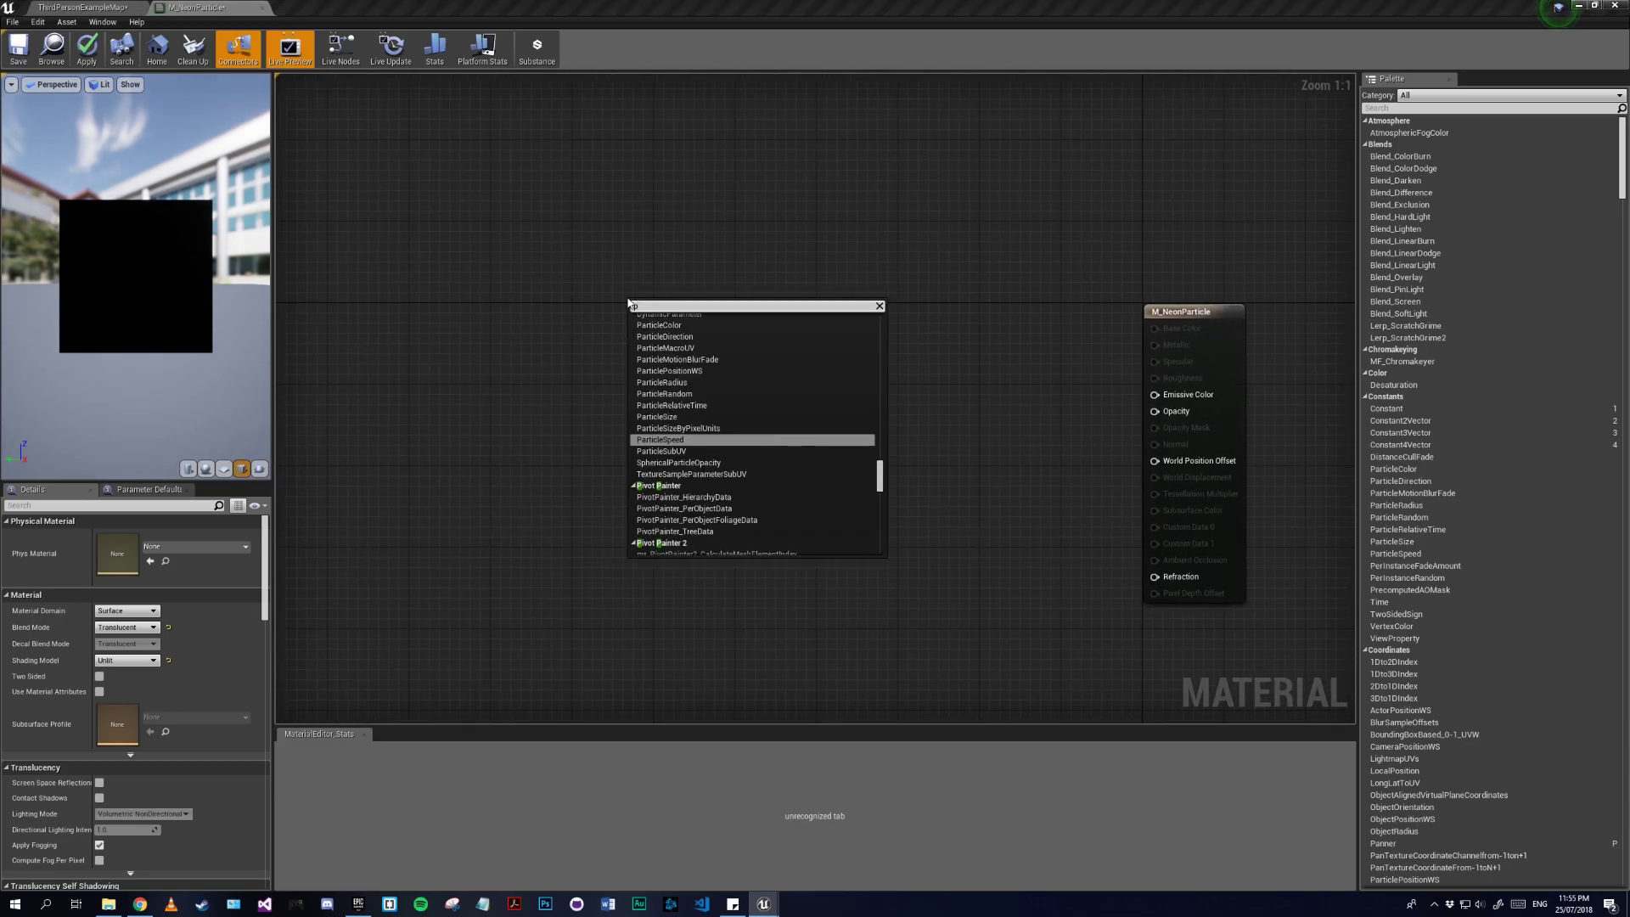
type("artic")
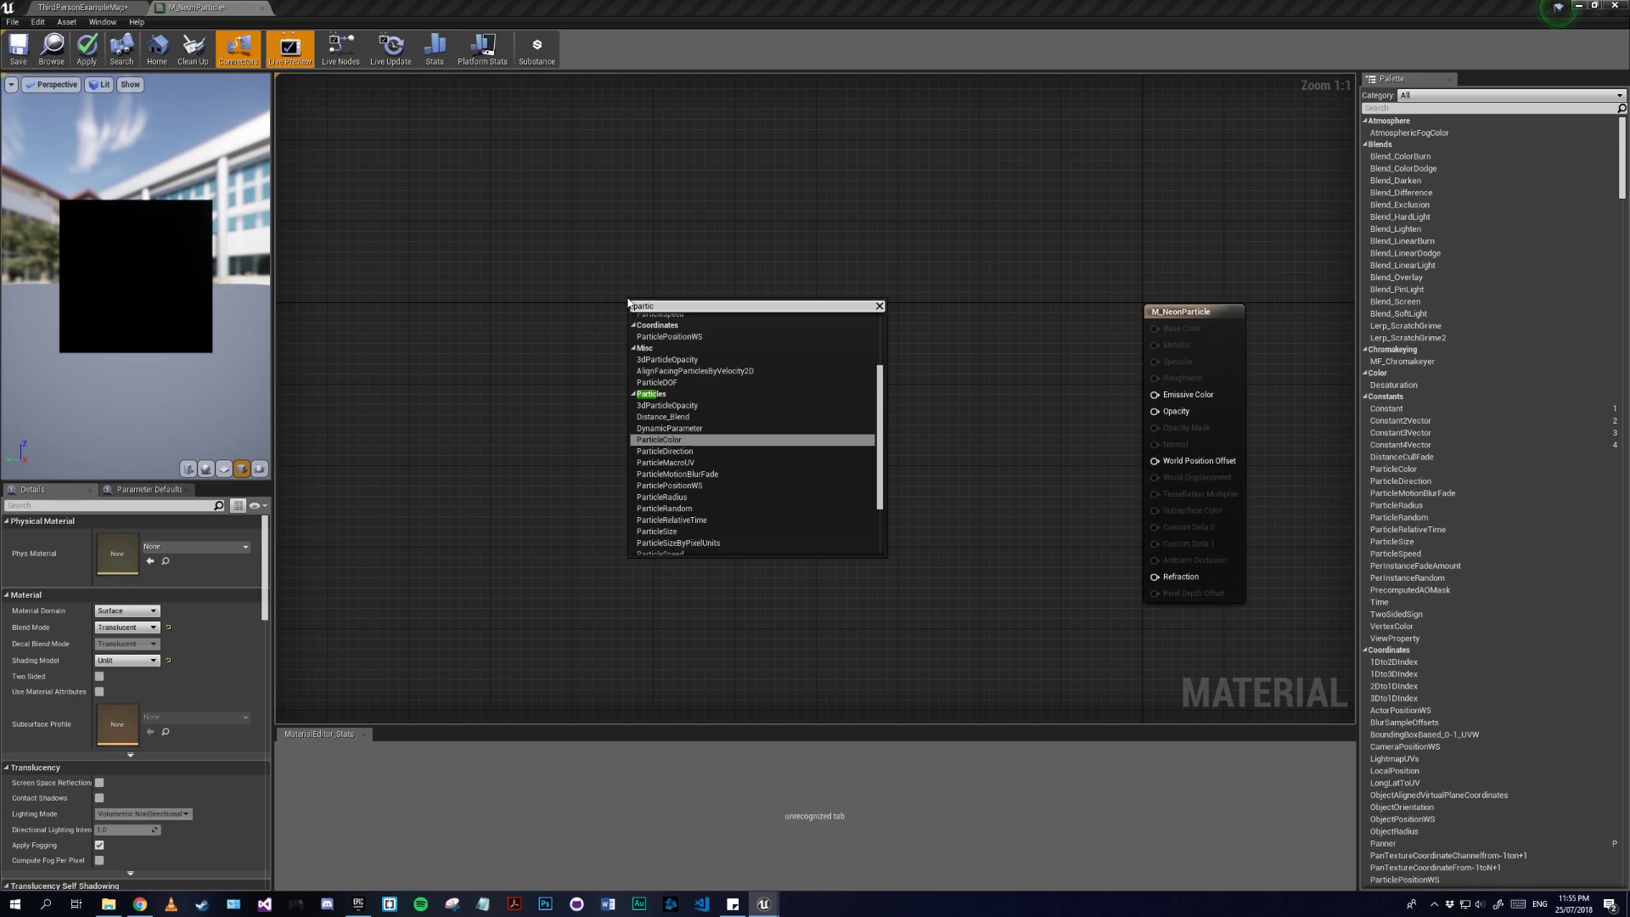
key("Return")
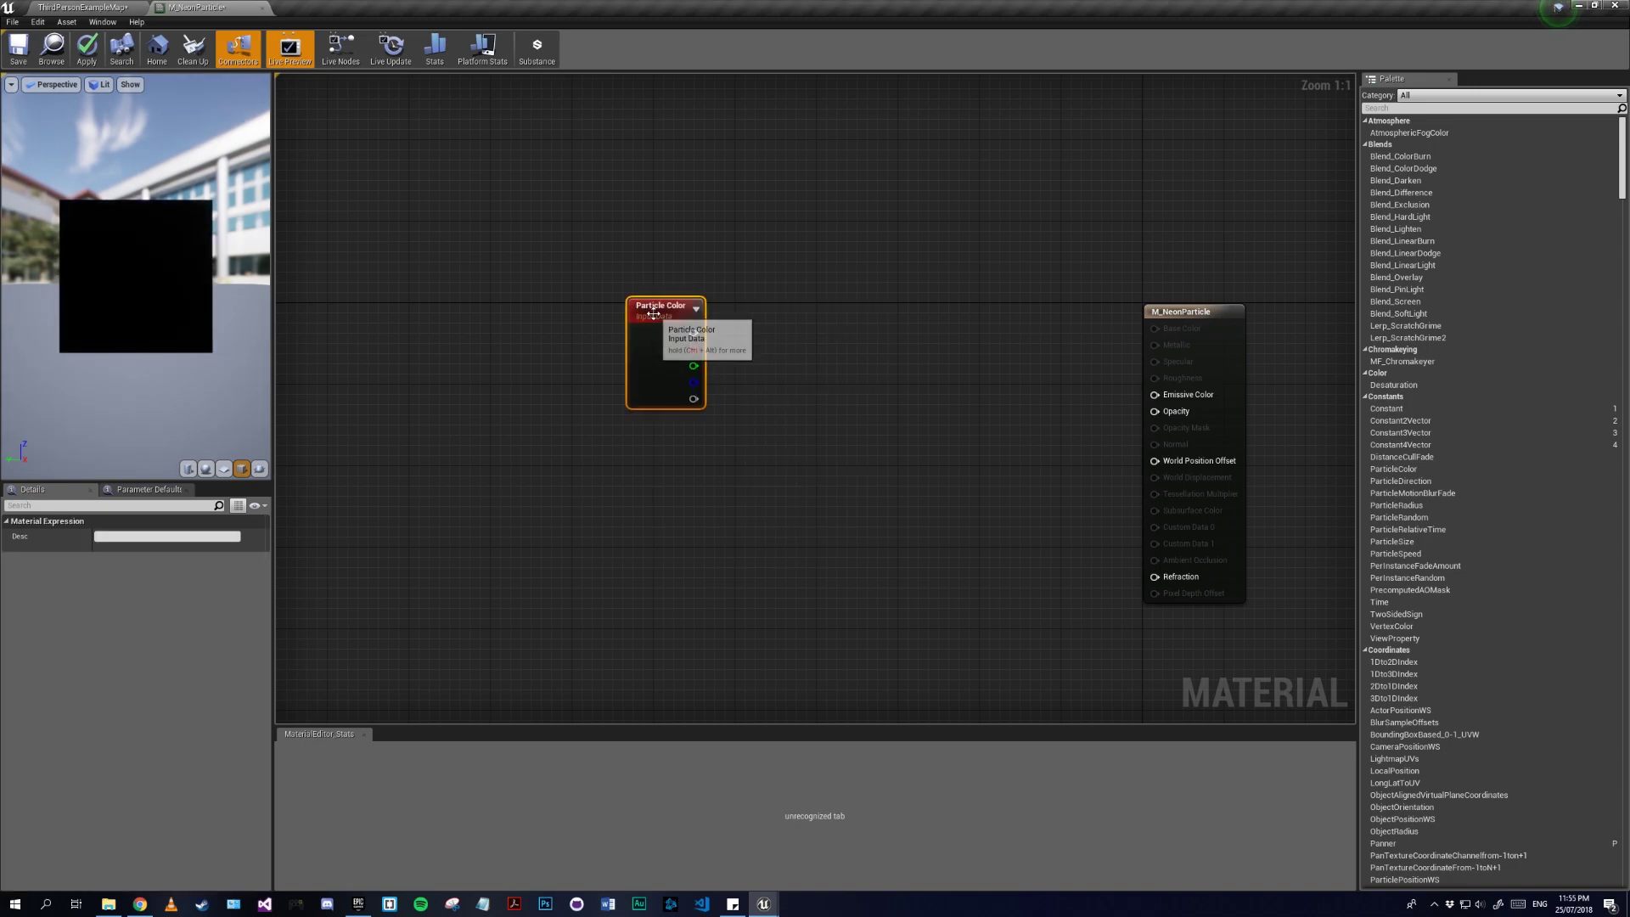
mouse_move(653, 313)
left_mouse_down()
mouse_move(599, 289)
mouse_move(832, 382)
mouse_move(626, 303)
mouse_move(639, 307)
left_mouse_up()
Step: Multiply the Particle Color's RGB output through a new Multiply node and feed the result into Emissive Color
left_click(836, 353)
key("m")
left_click(834, 355)
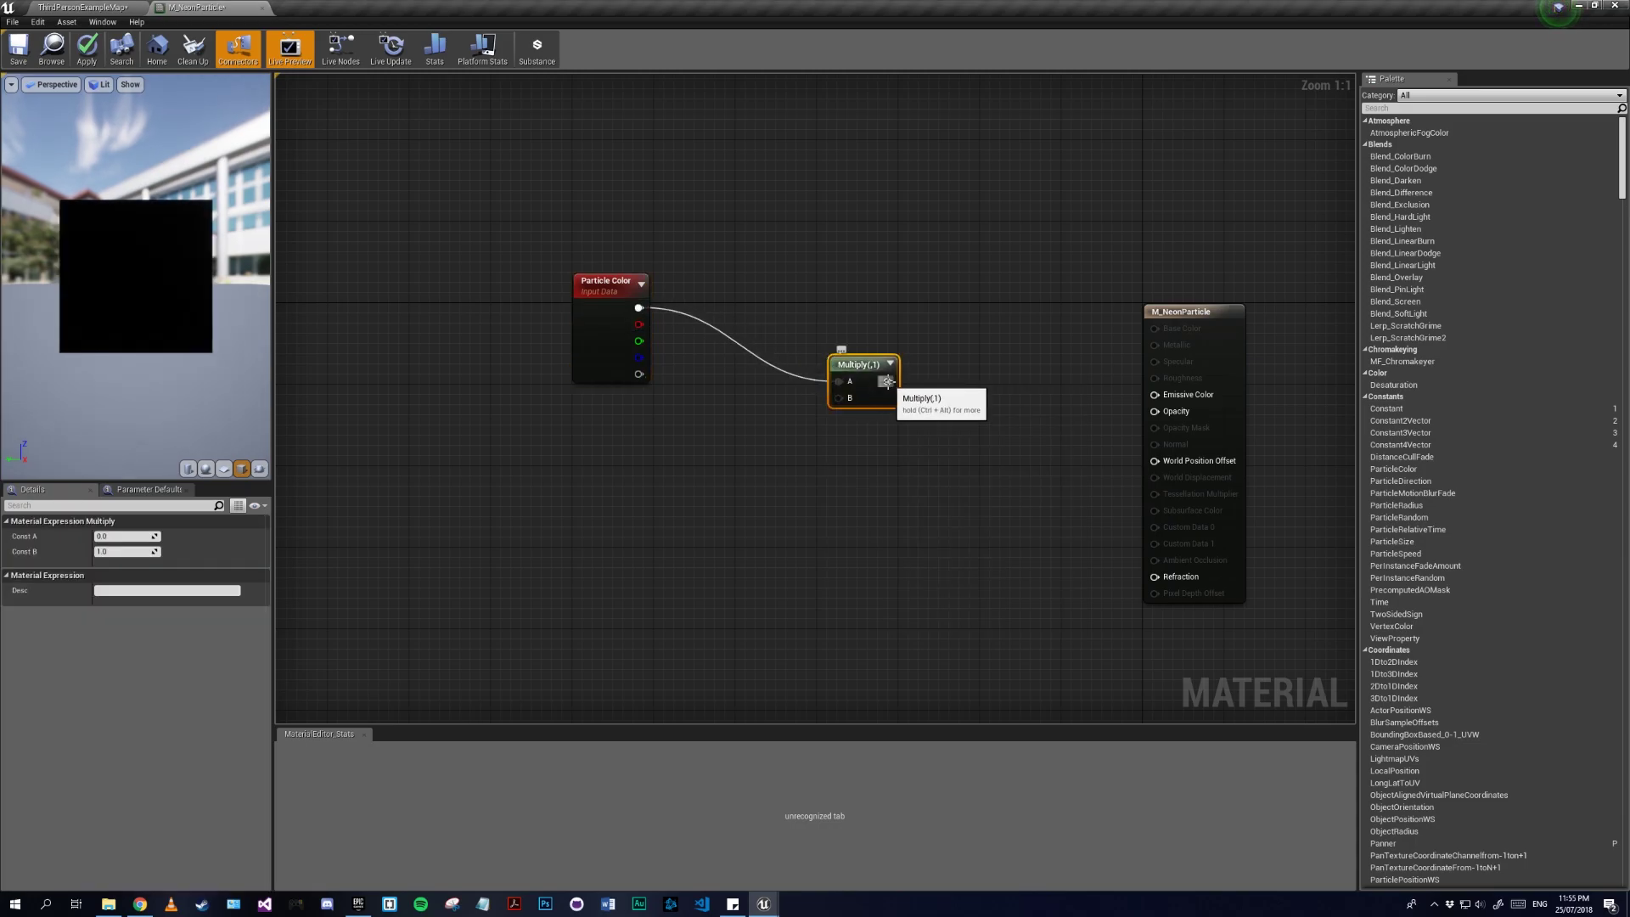
left_click_drag(887, 381, 1155, 395)
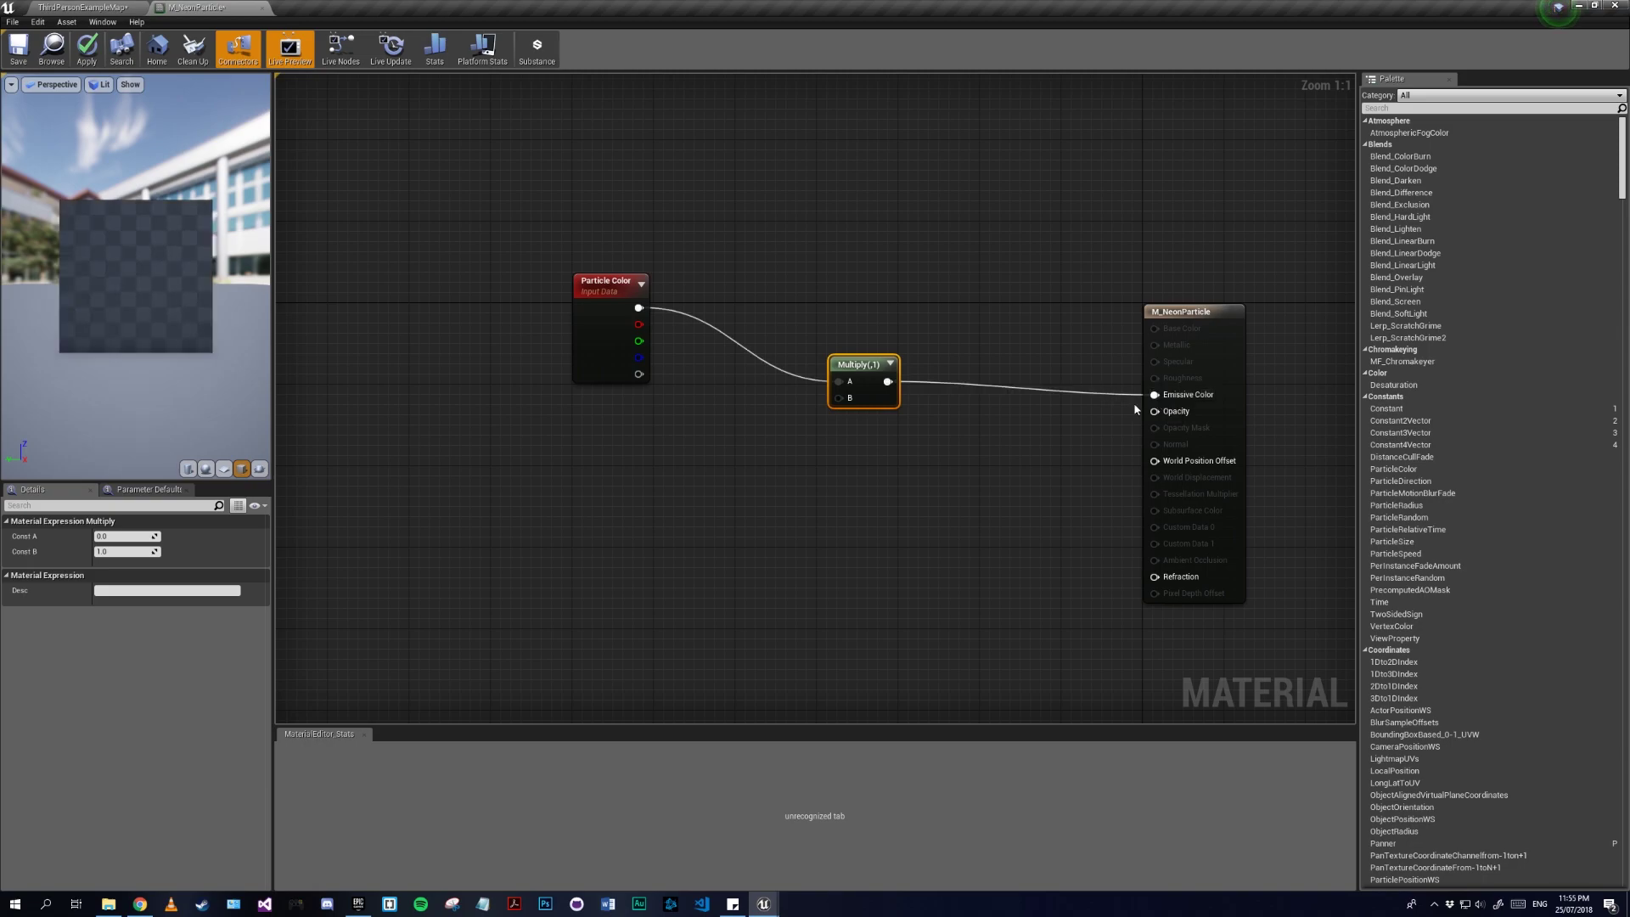
Step: Add a Constant of 5 as input B of the Multiply node and arrange the input nodes closer to it
right_click_drag(673, 487, 719, 515)
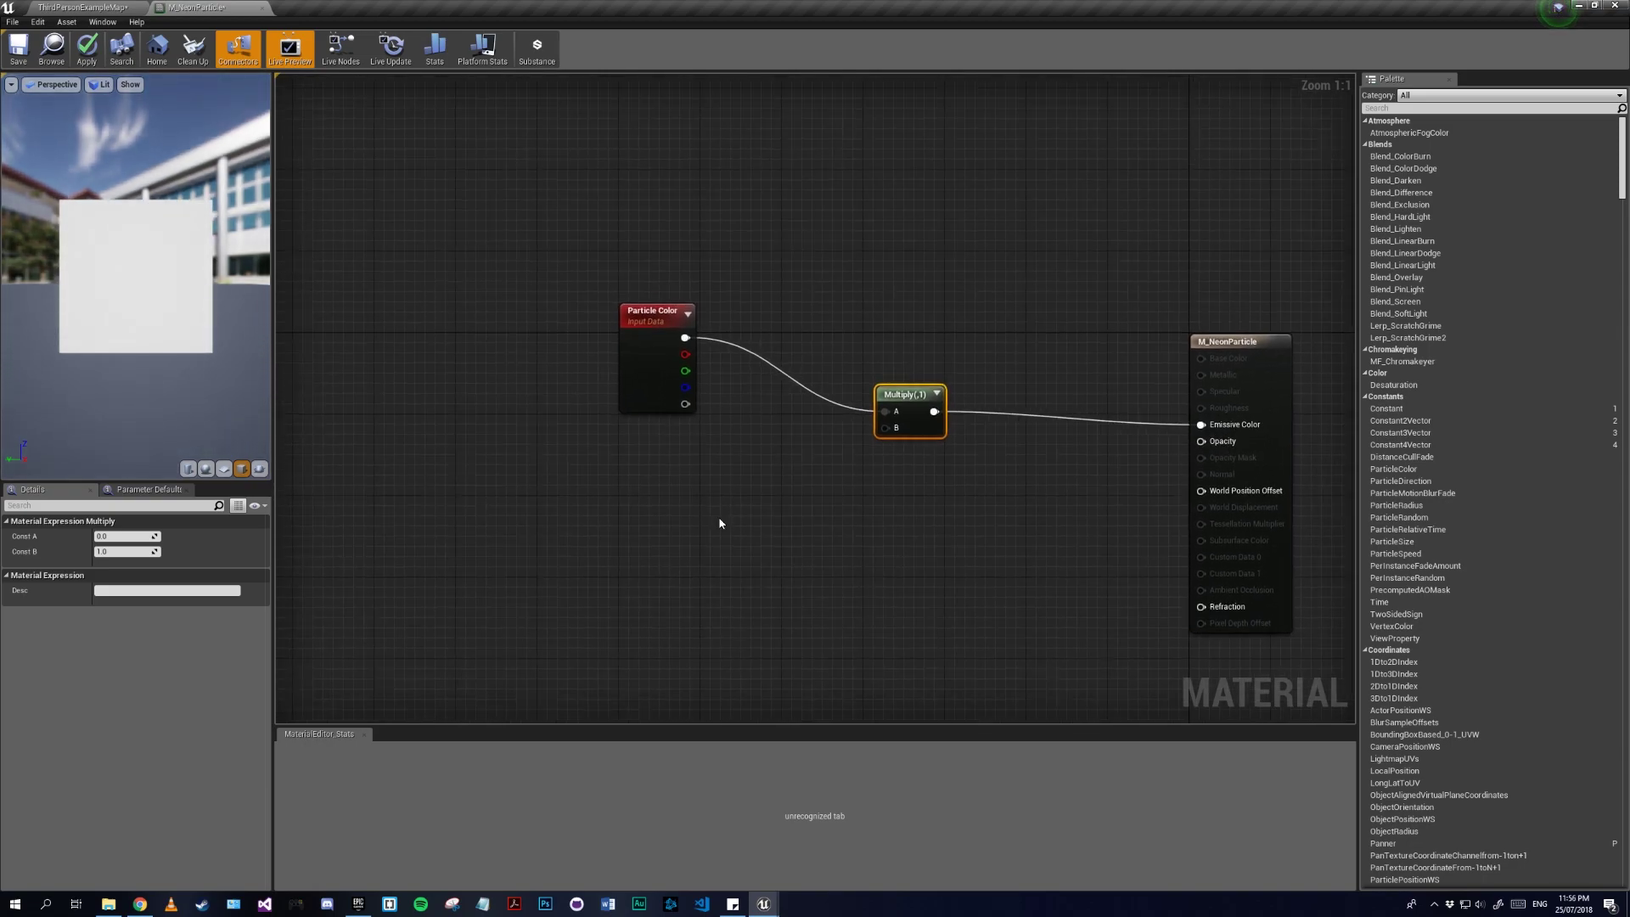
scroll(715, 510, "up", 1)
left_click(699, 494)
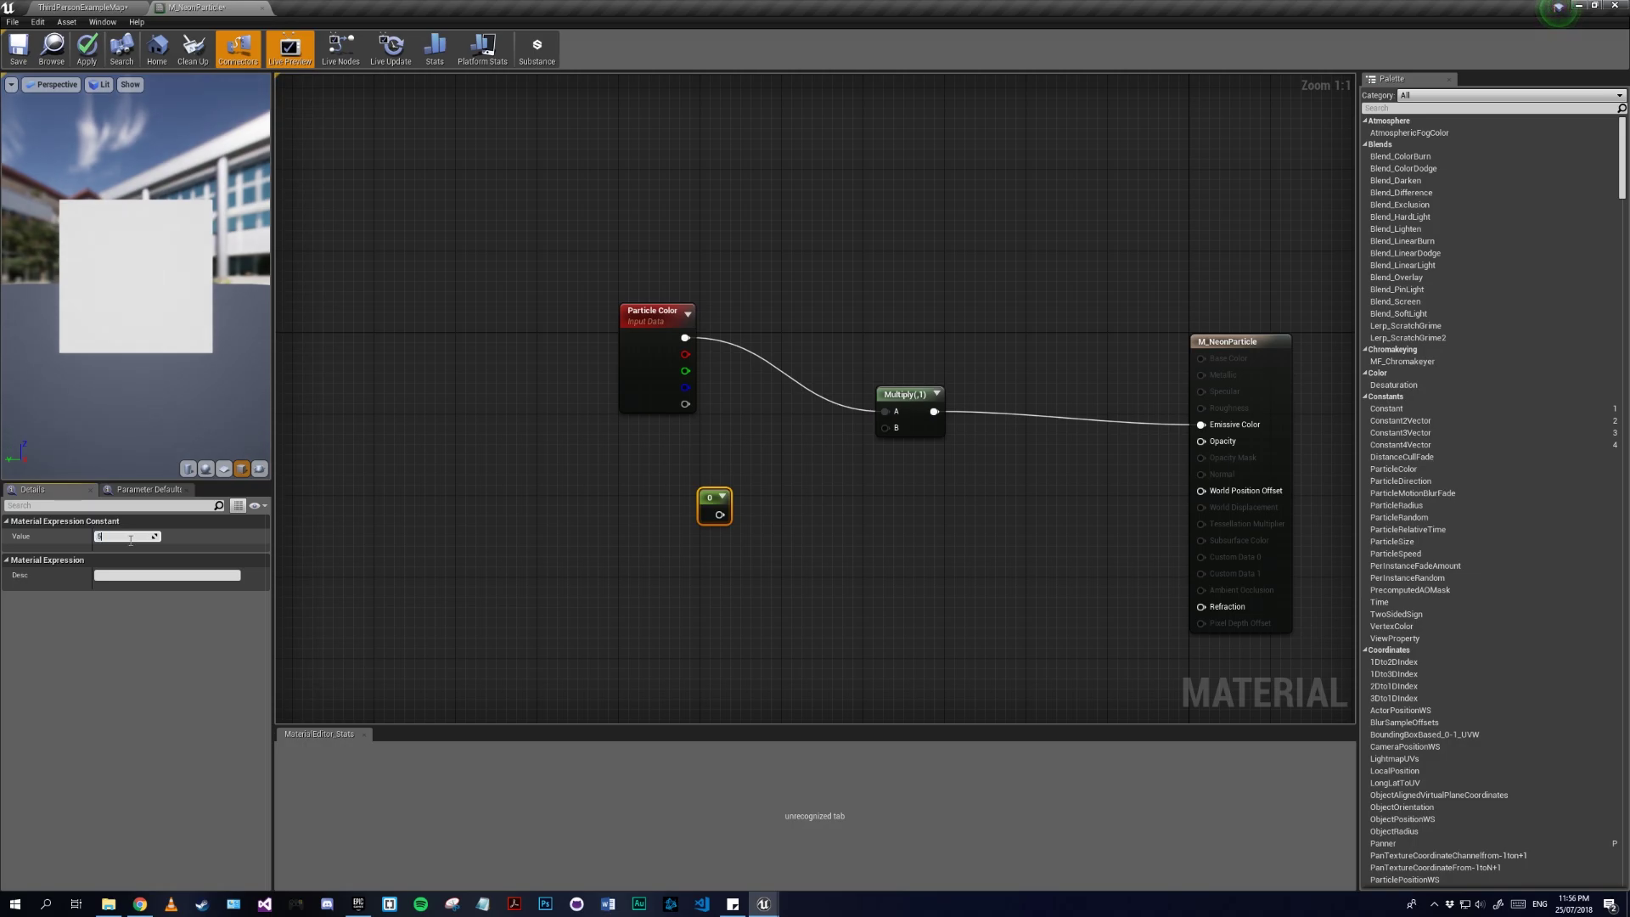
key("Return")
left_click_drag(719, 514, 890, 427)
left_click_drag(668, 316, 760, 305)
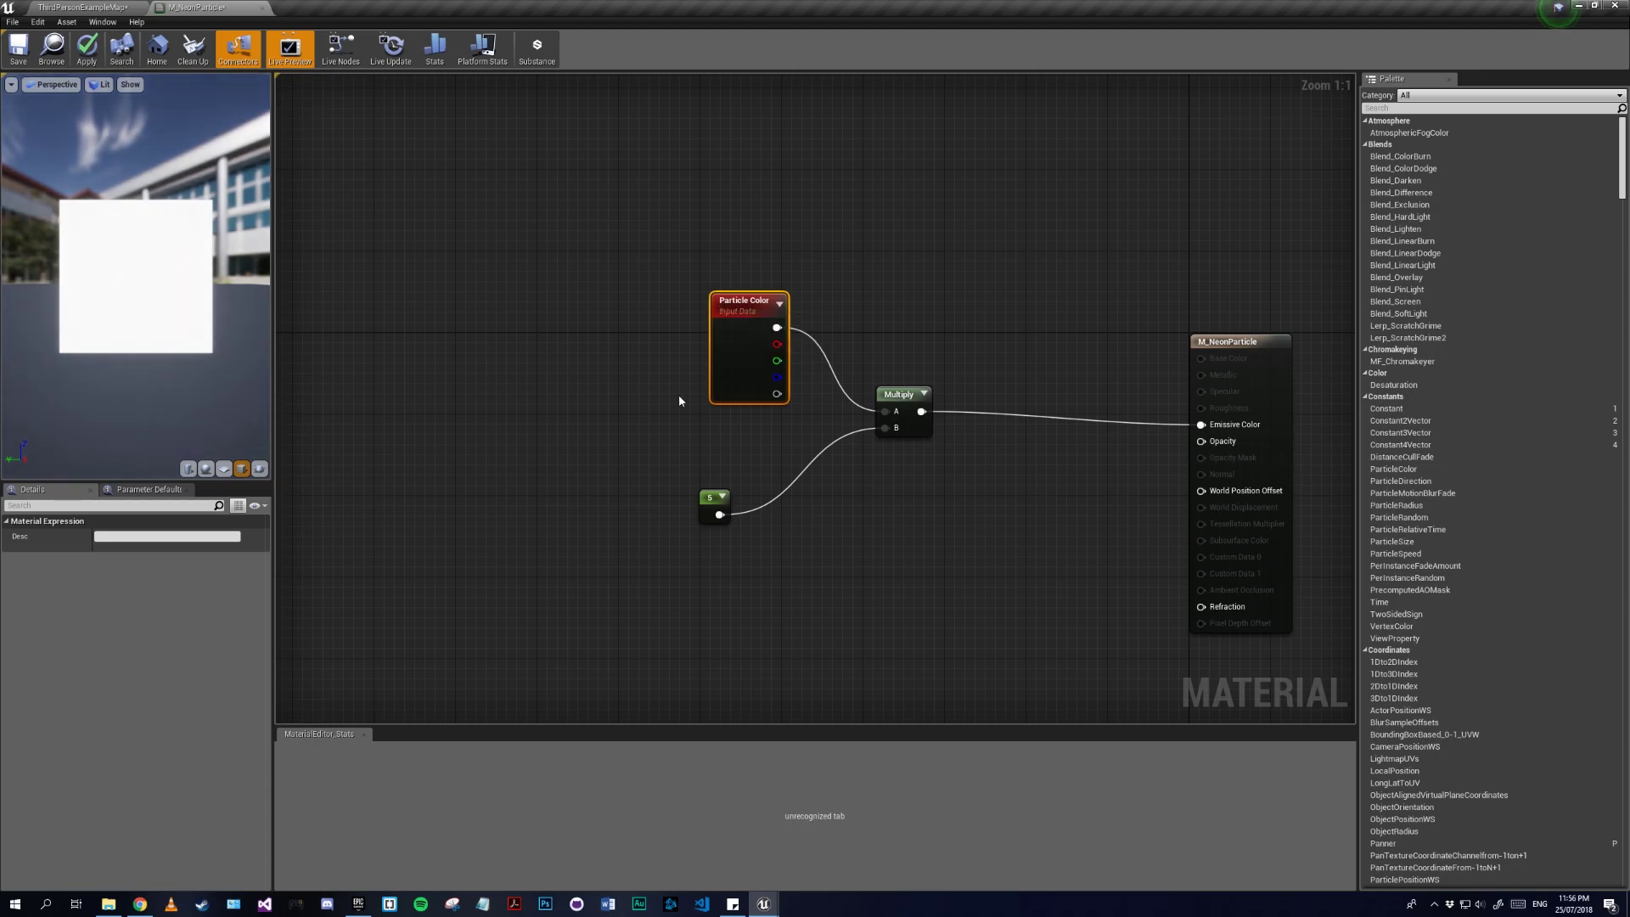
left_click_drag(713, 498, 744, 451)
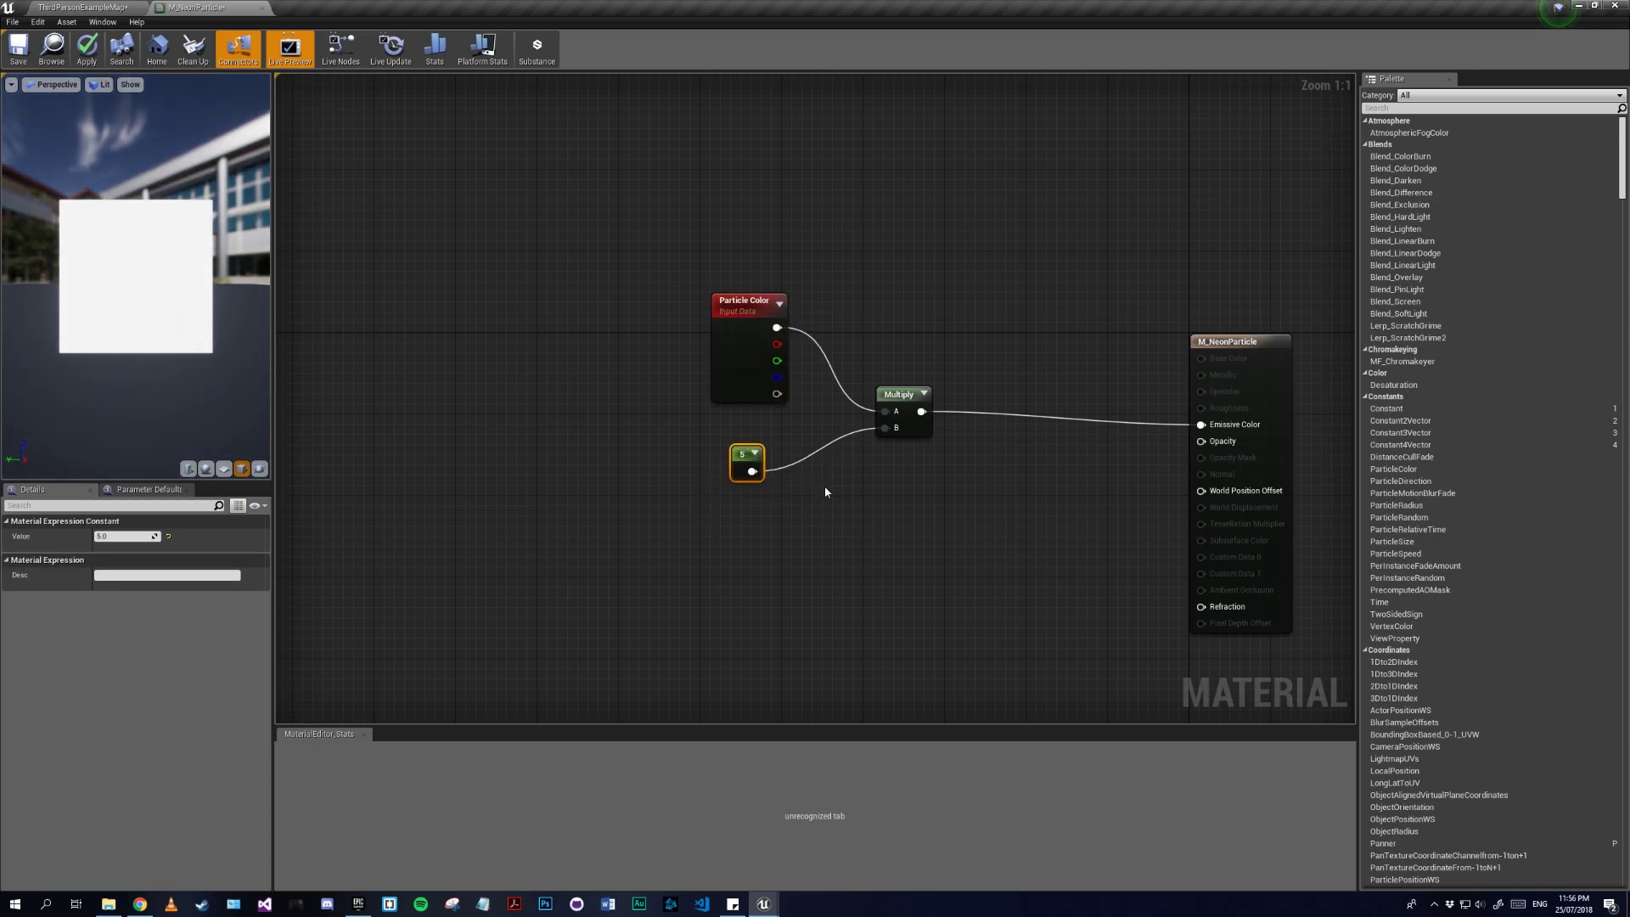
Step: Create a second Multiply node below the first, with Particle Color's alpha output as its input A
right_click_drag(1022, 557, 860, 553)
left_click_drag(643, 394, 753, 555)
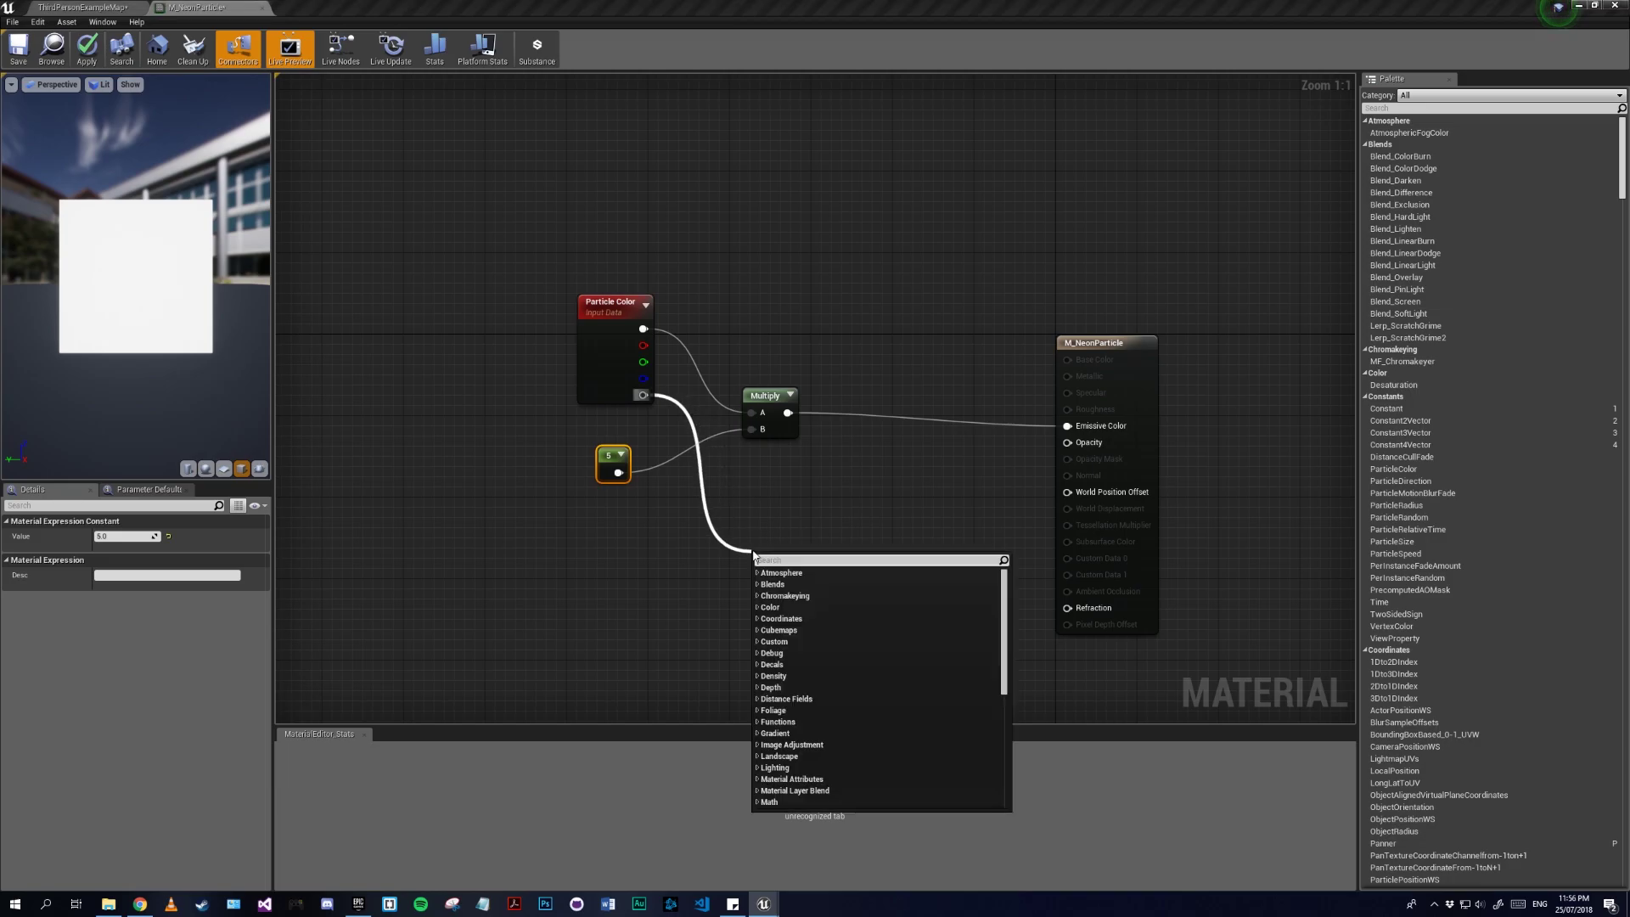
type("*")
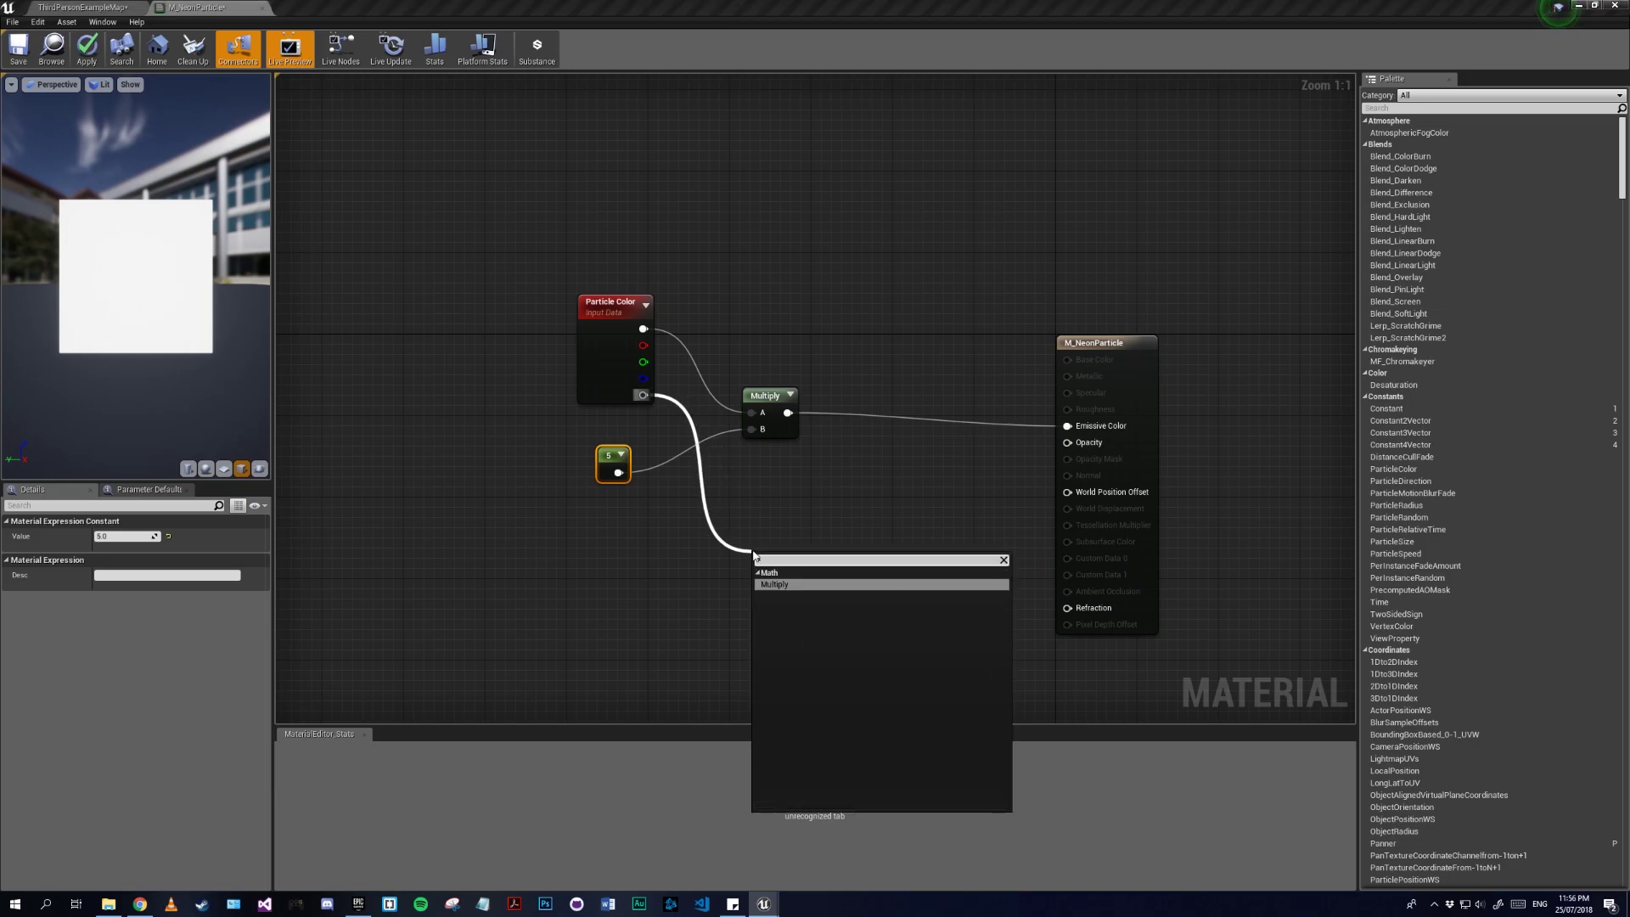
key("Return")
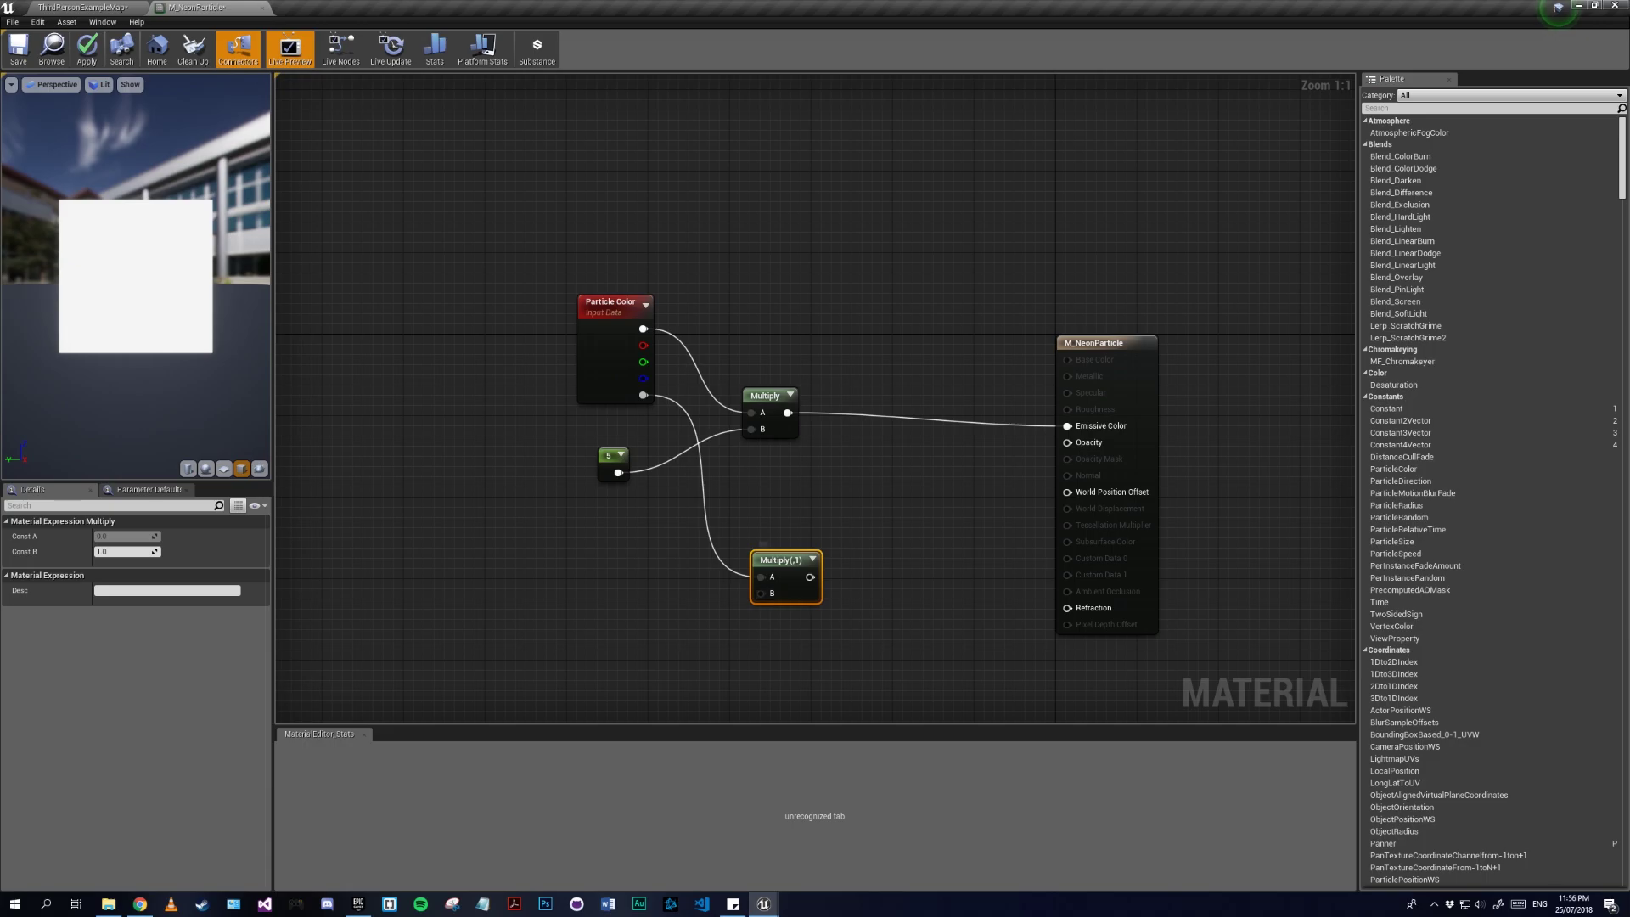
Step: Add a Texture Sample node below the second Multiply and assign it the T_SnowDot texture
right_click_drag(670, 632, 607, 569)
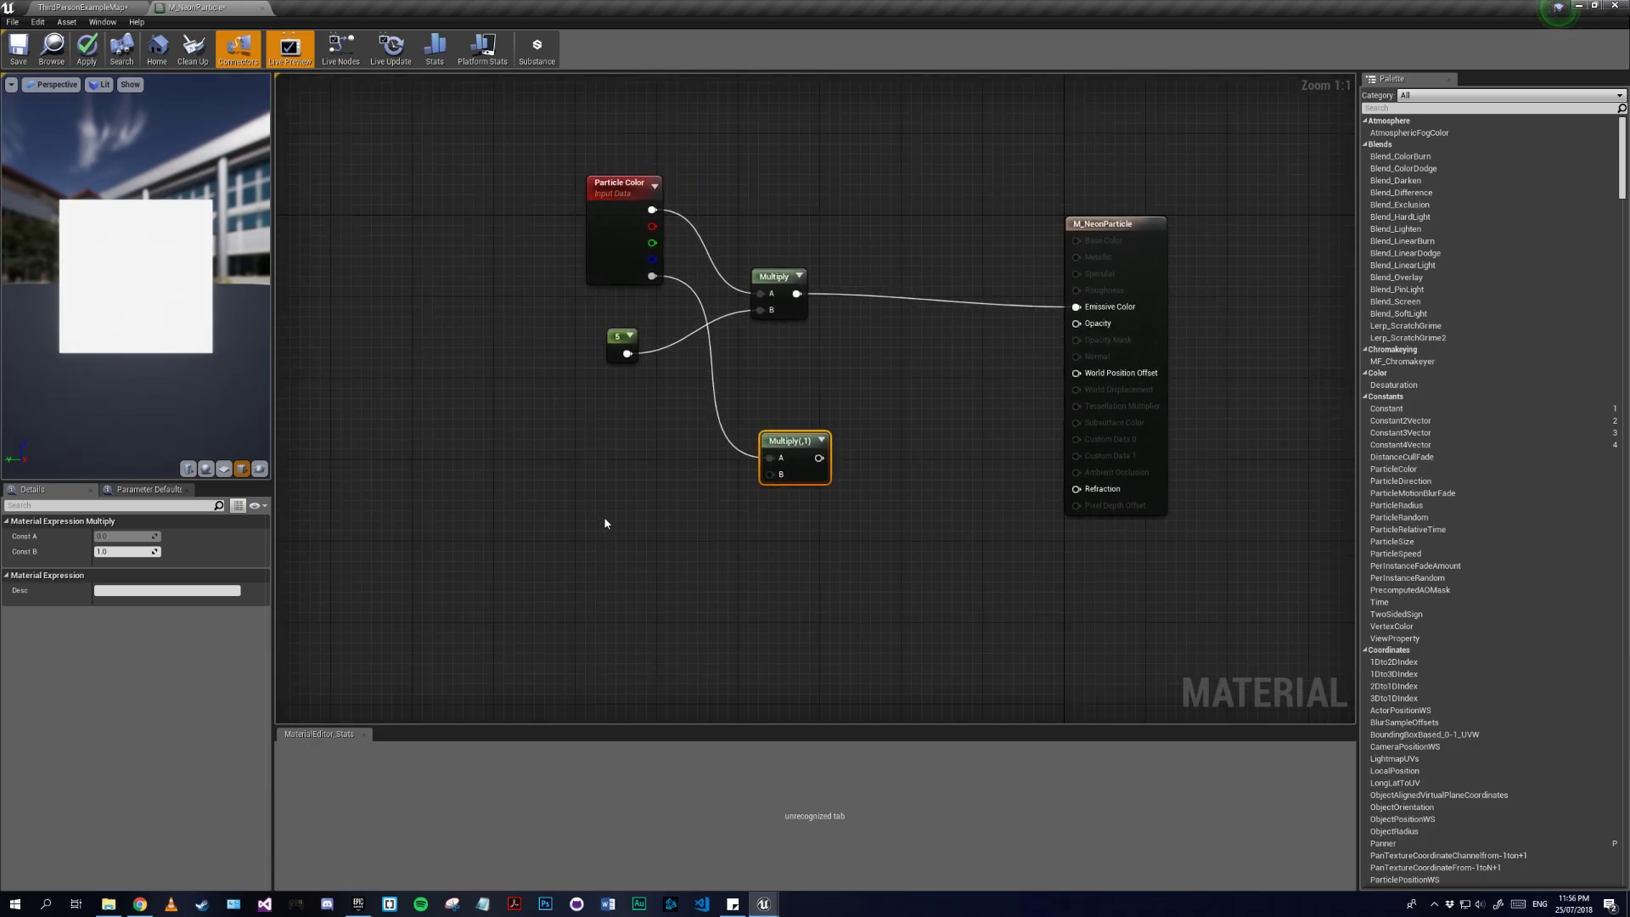
left_click(605, 522)
left_click(206, 650)
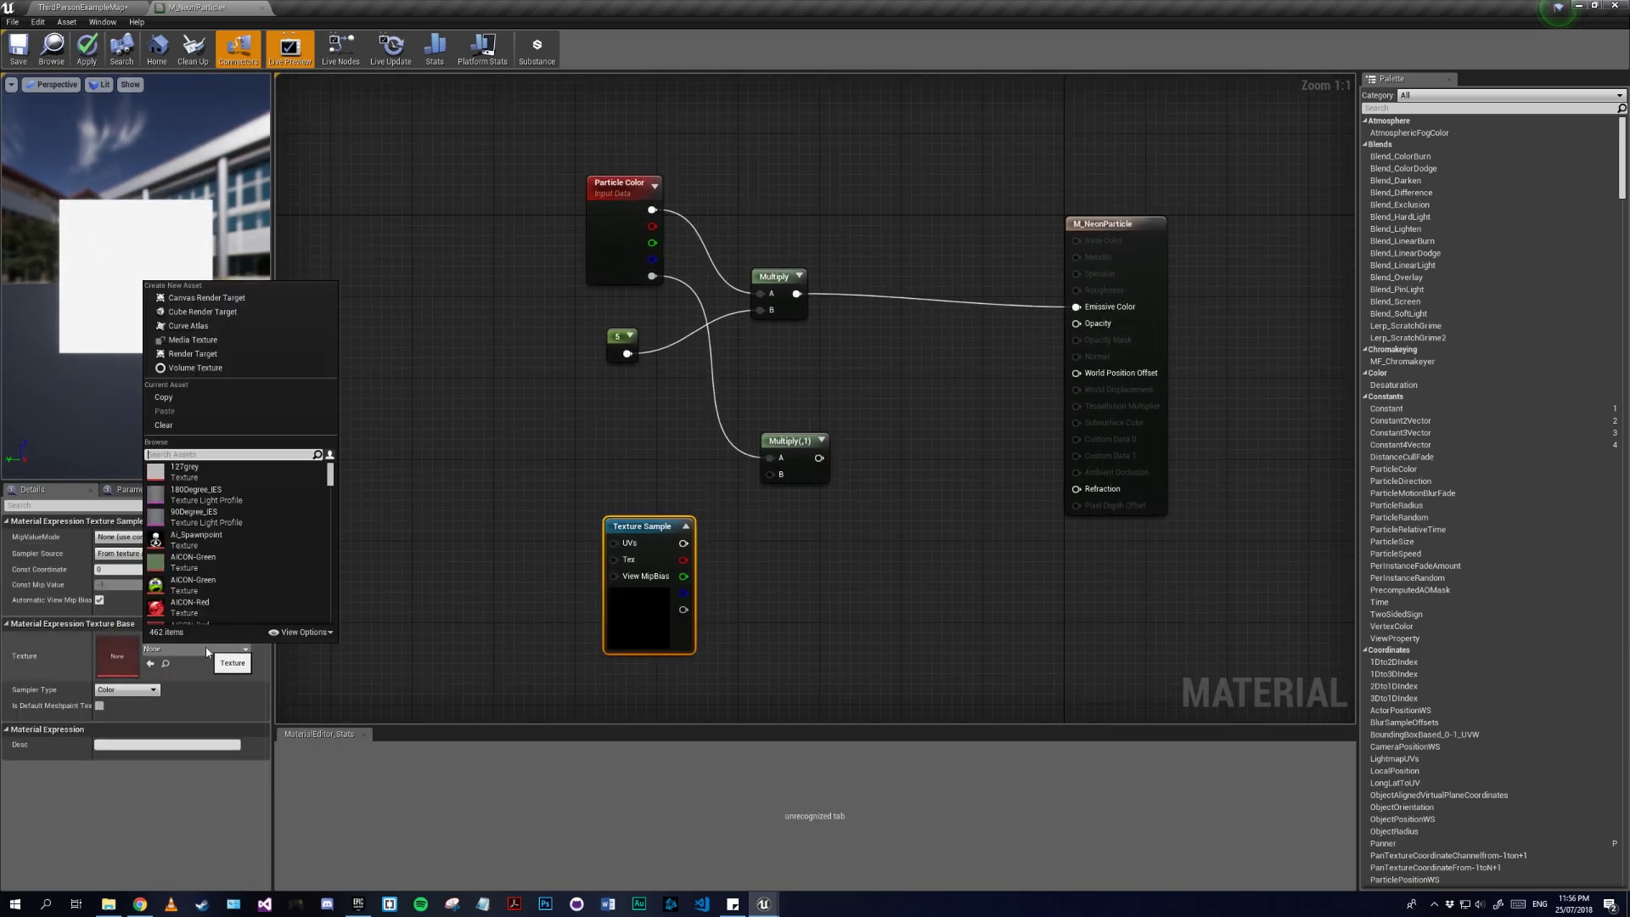
type("snow")
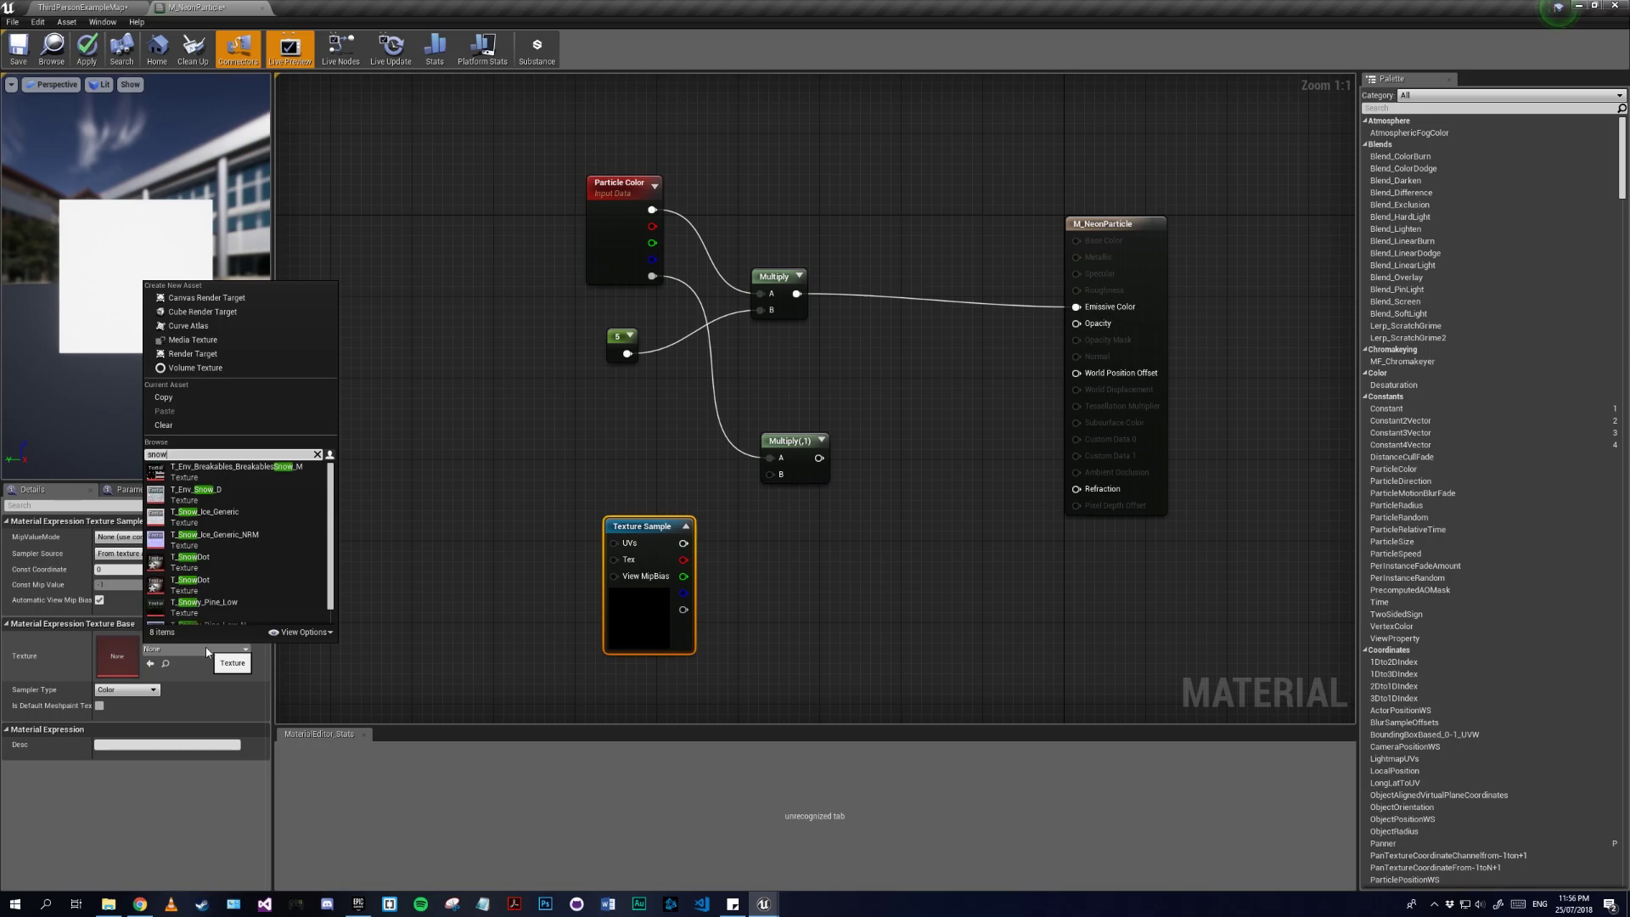
type("do")
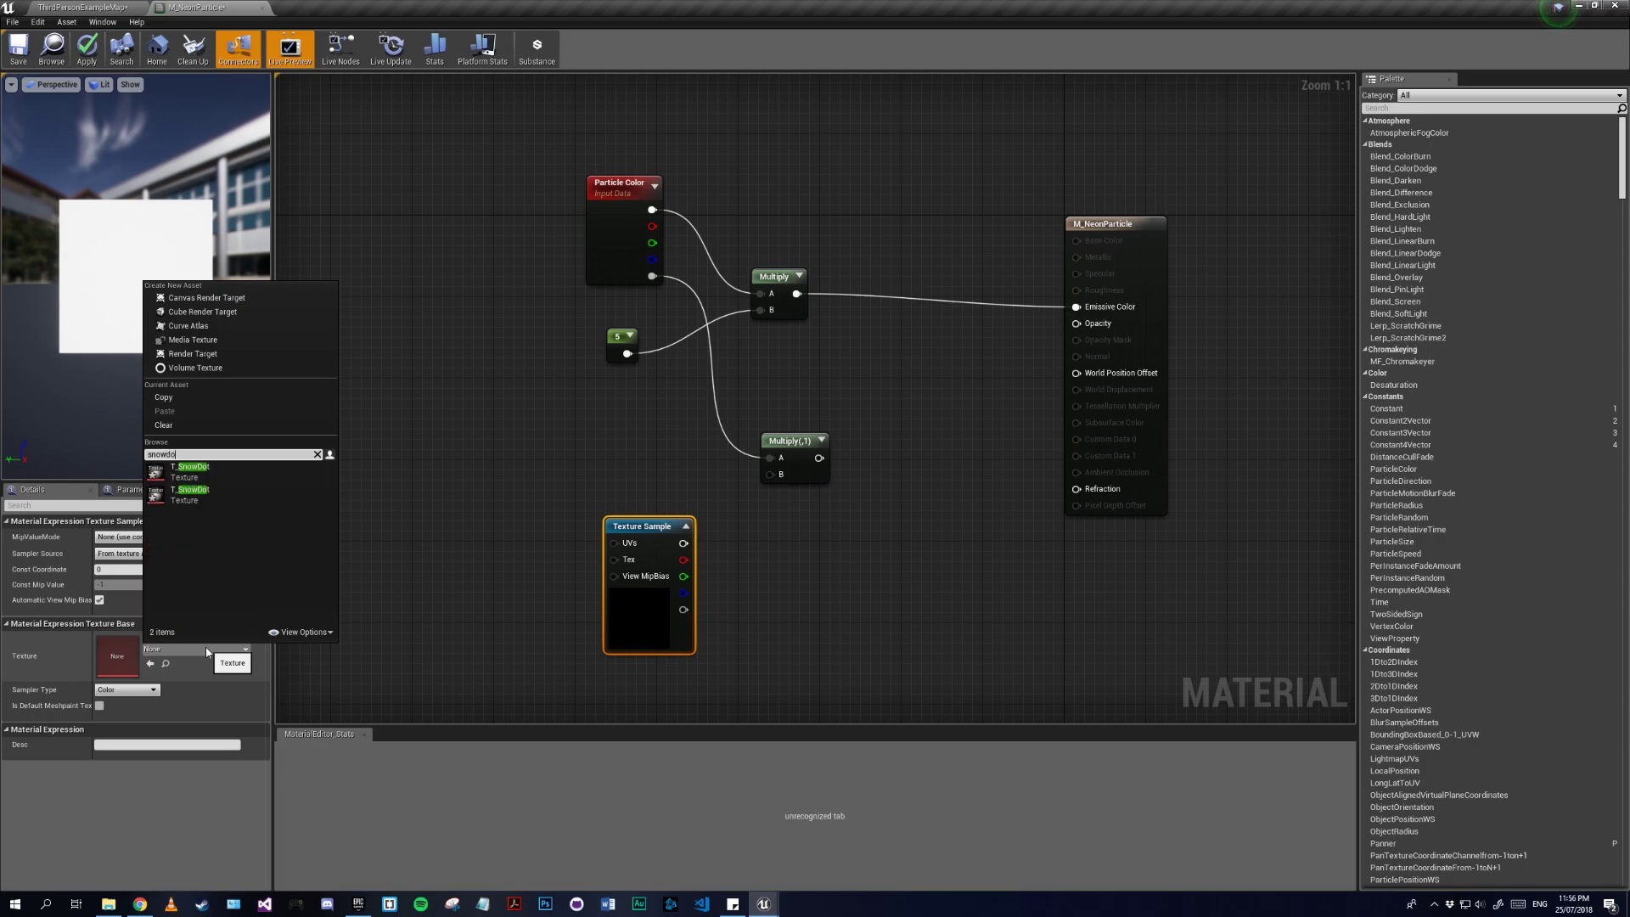
left_click(205, 497)
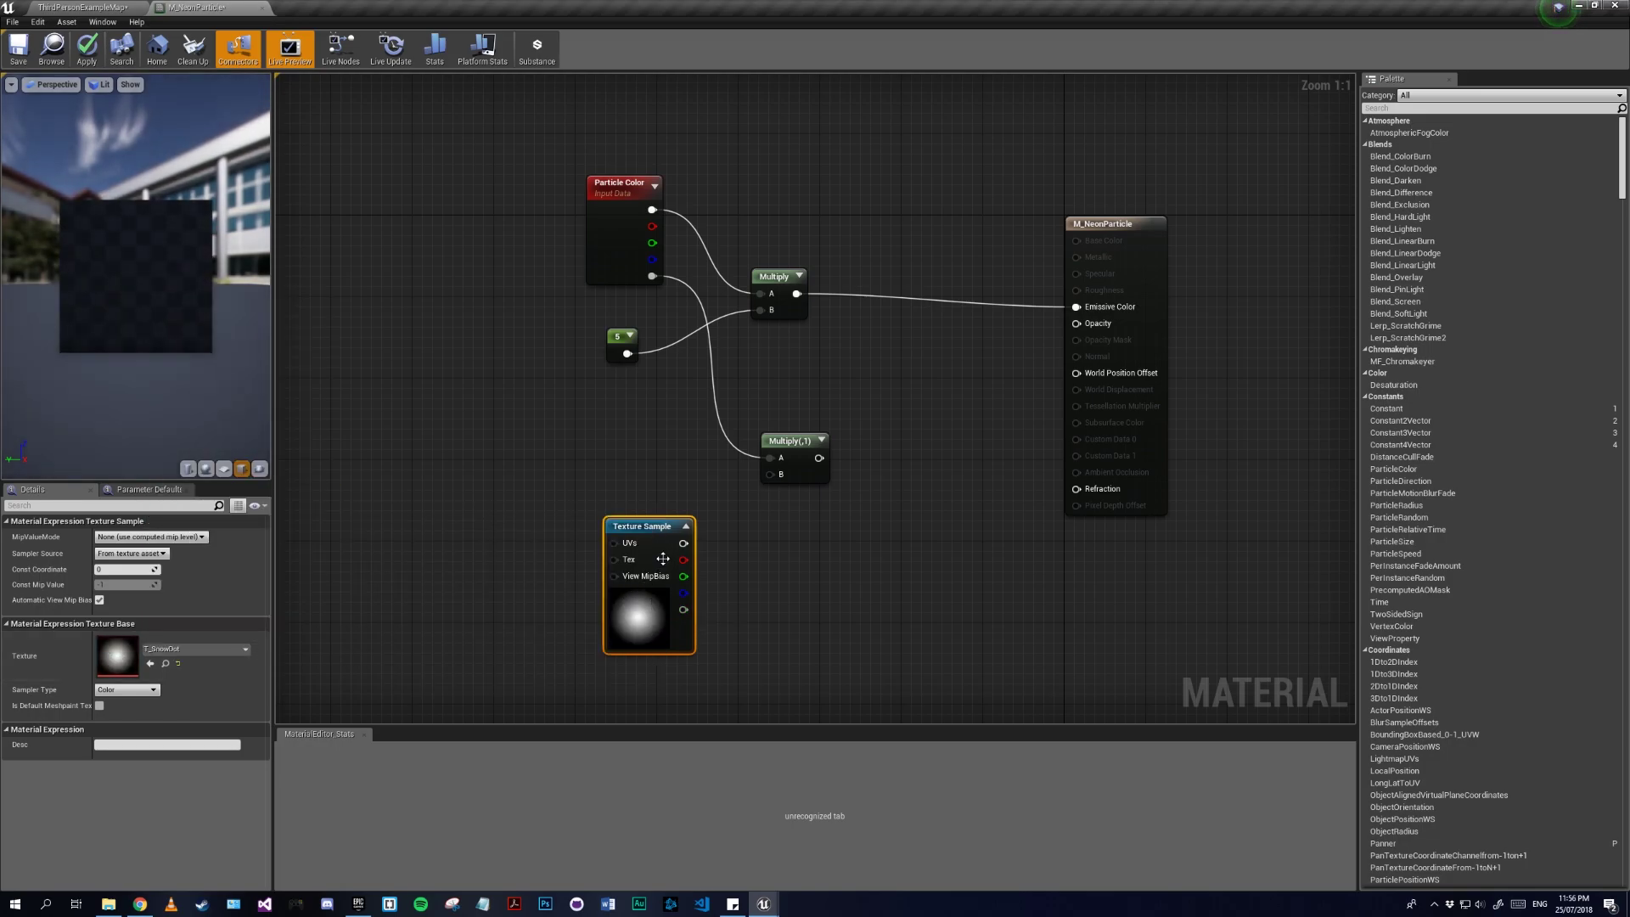
Step: Connect the Texture Sample's RGB to input B of the second Multiply, and that Multiply's output to Opacity
left_click_drag(684, 543, 770, 474)
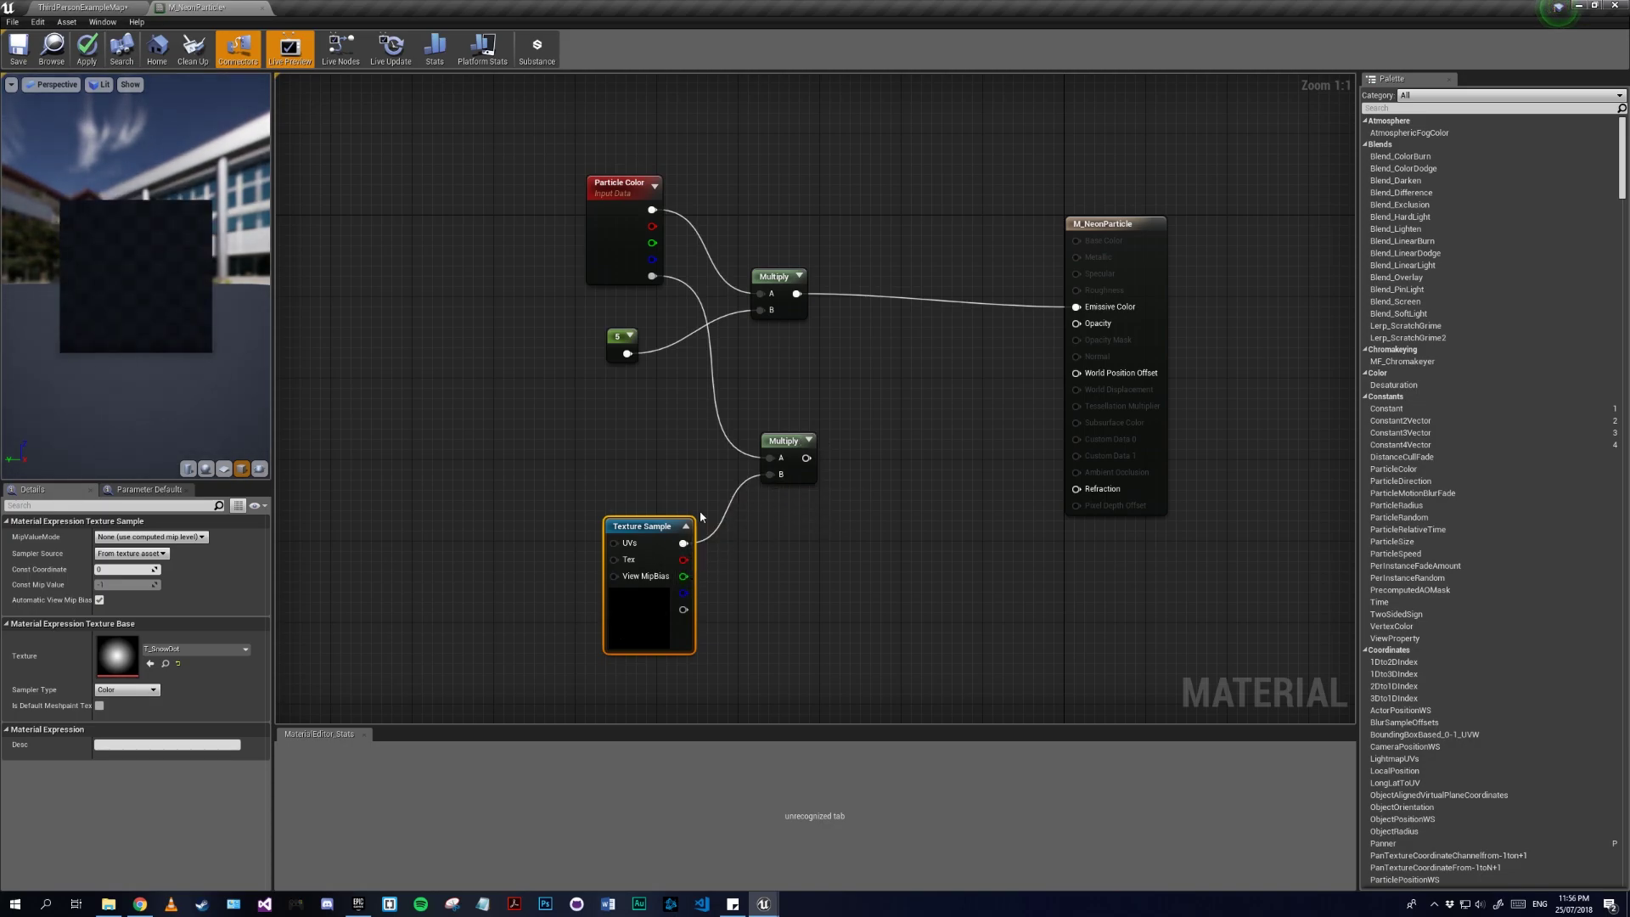
left_click_drag(640, 526, 642, 509)
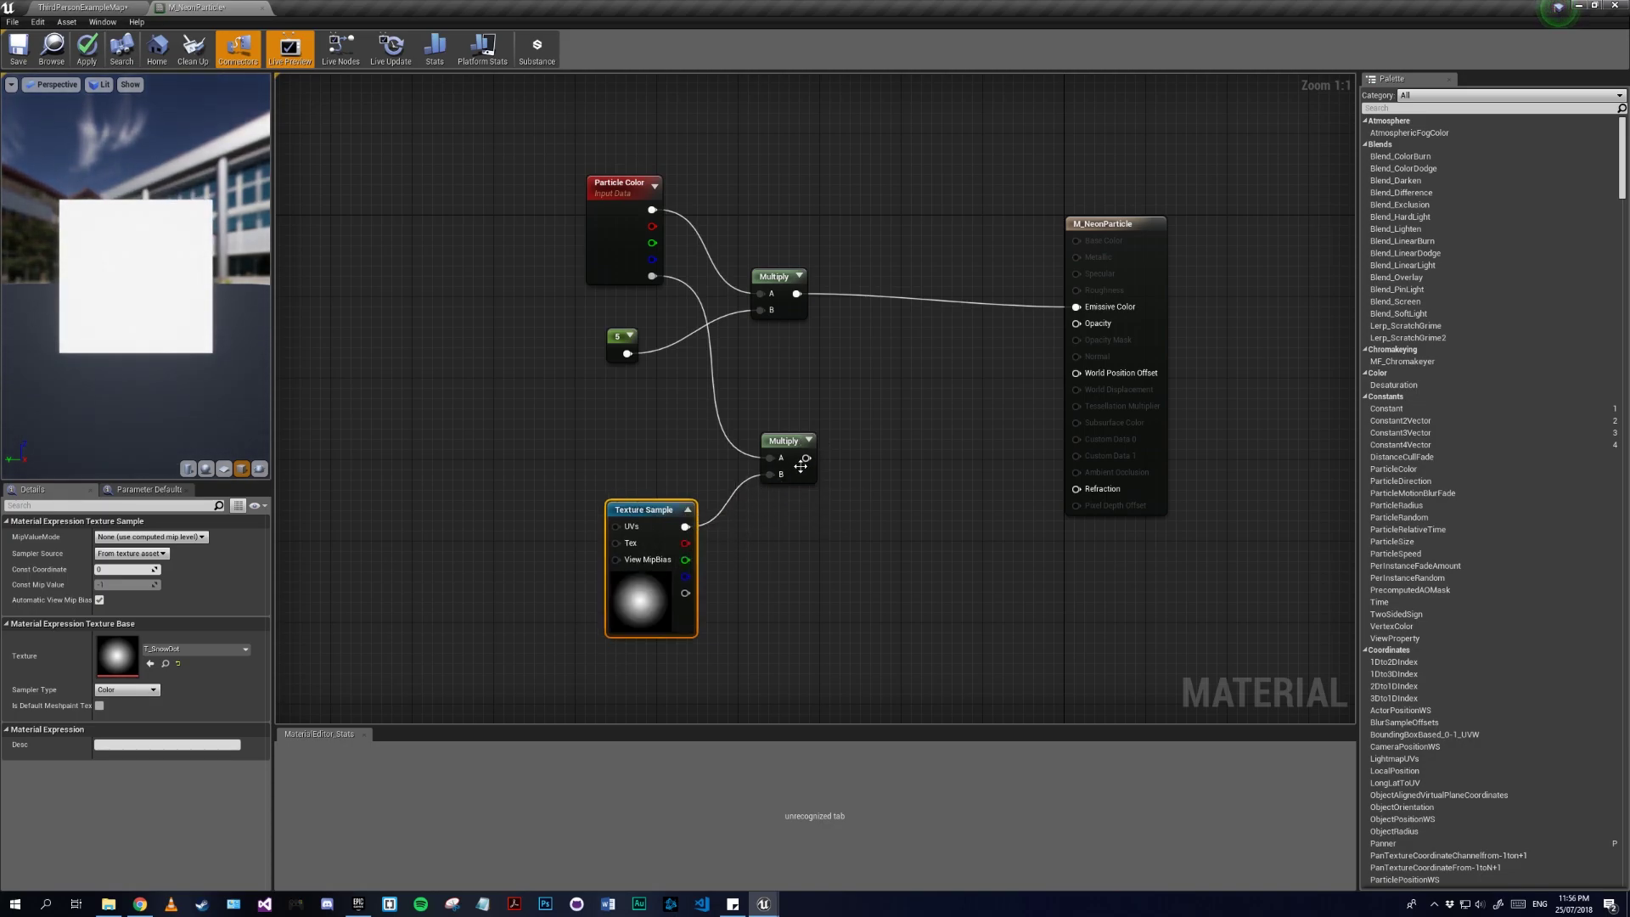
left_click_drag(806, 458, 1086, 331)
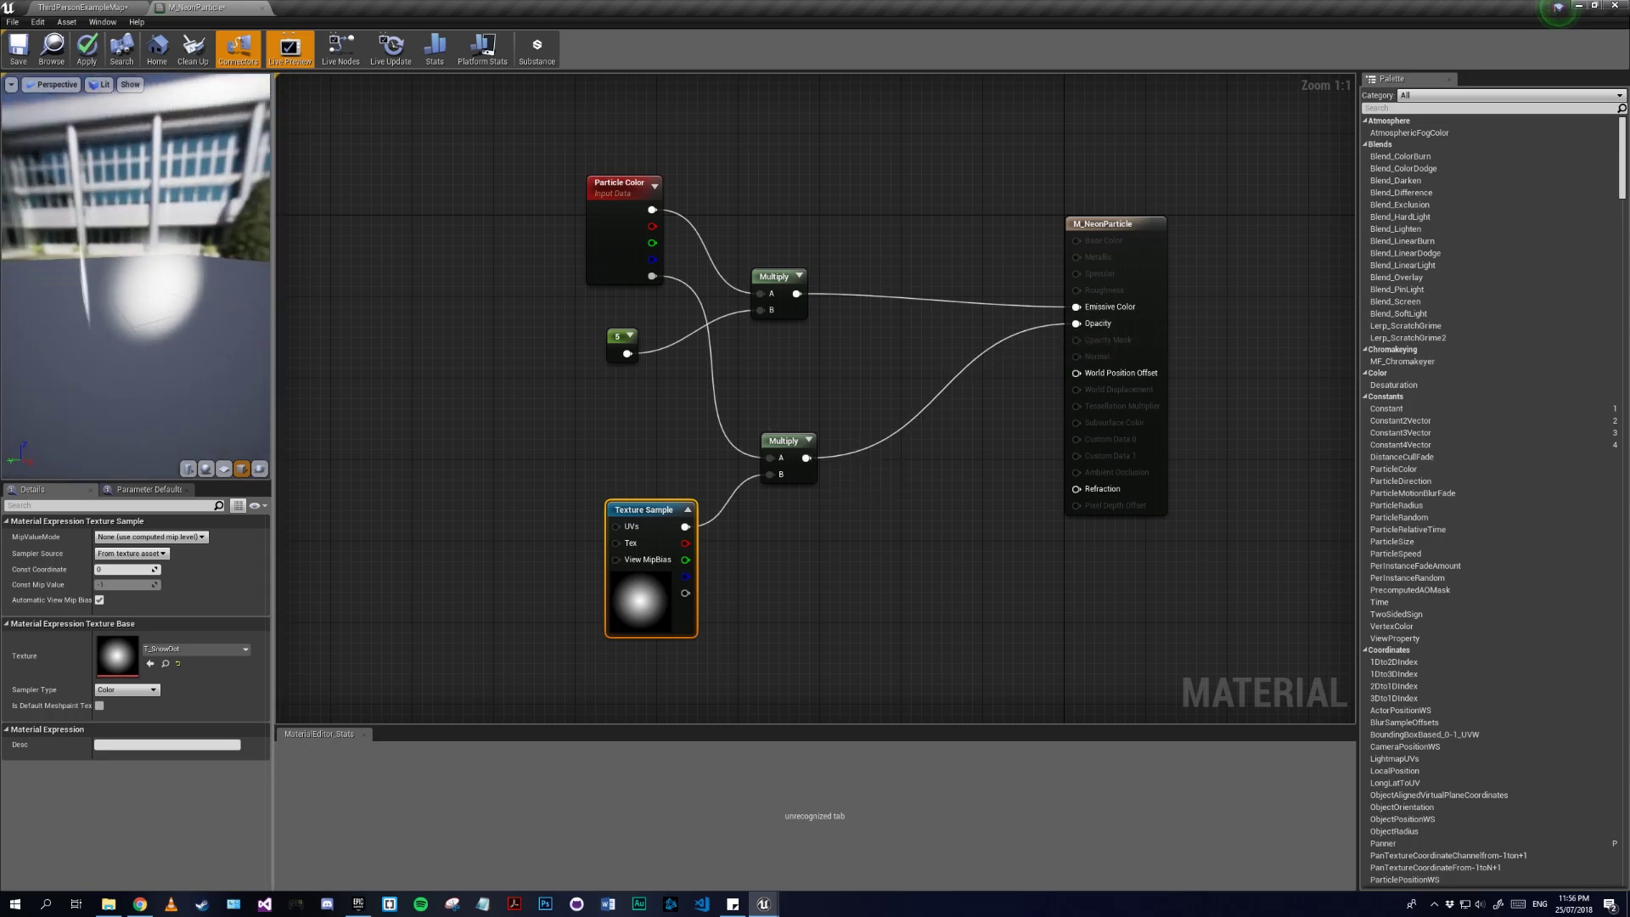
left_click_drag(136, 280, 178, 275)
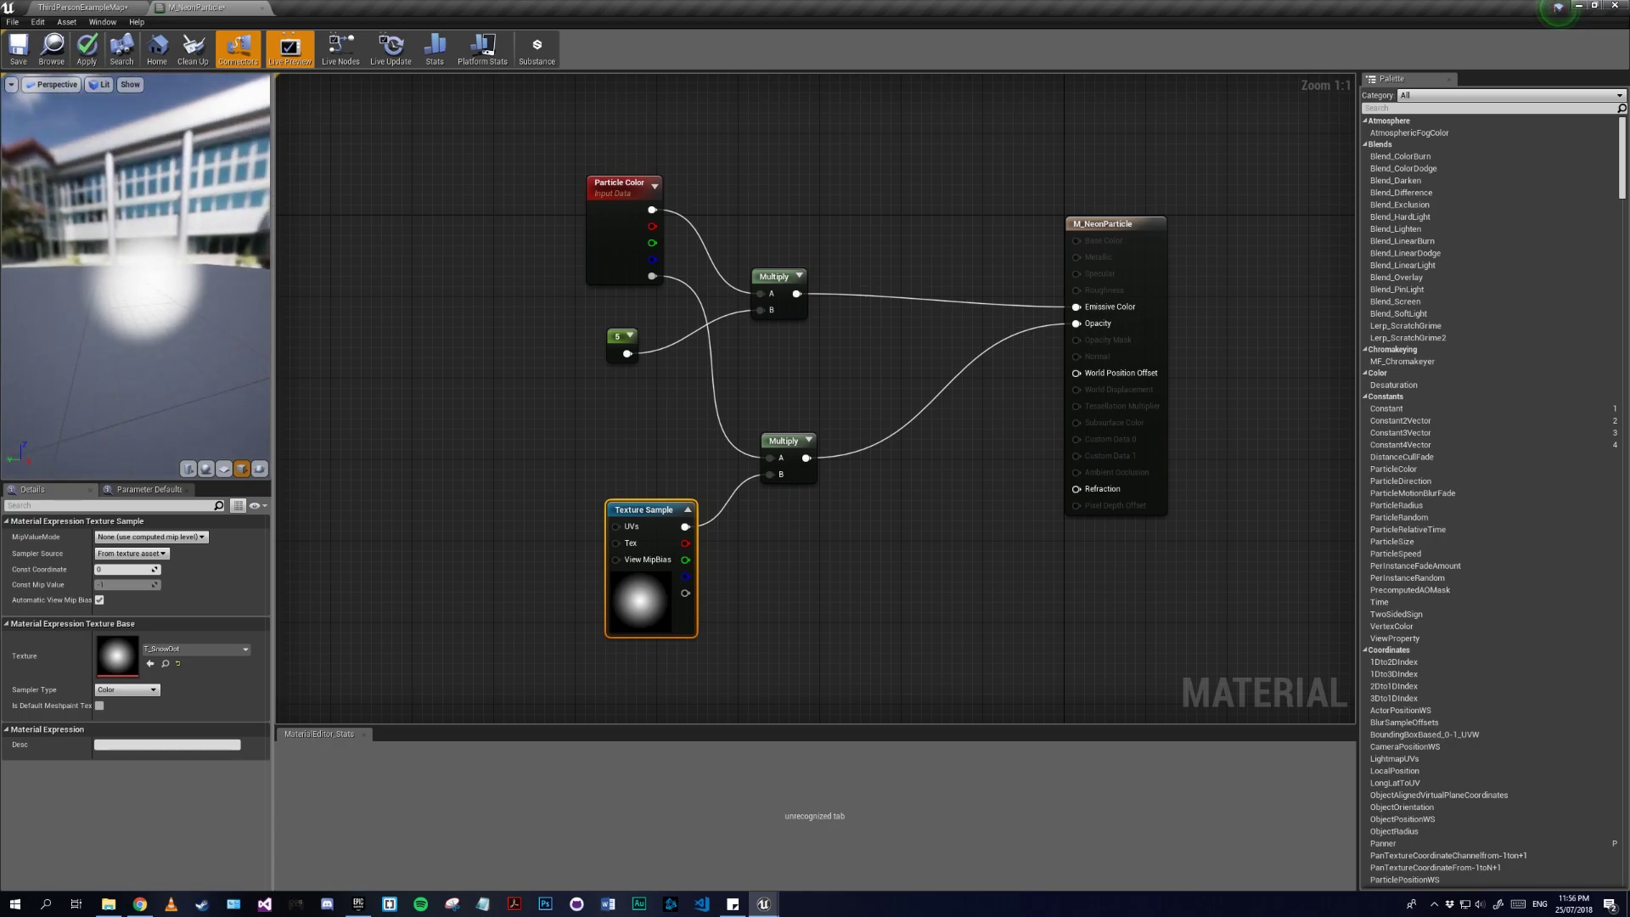
left_click_drag(128, 333, 125, 295)
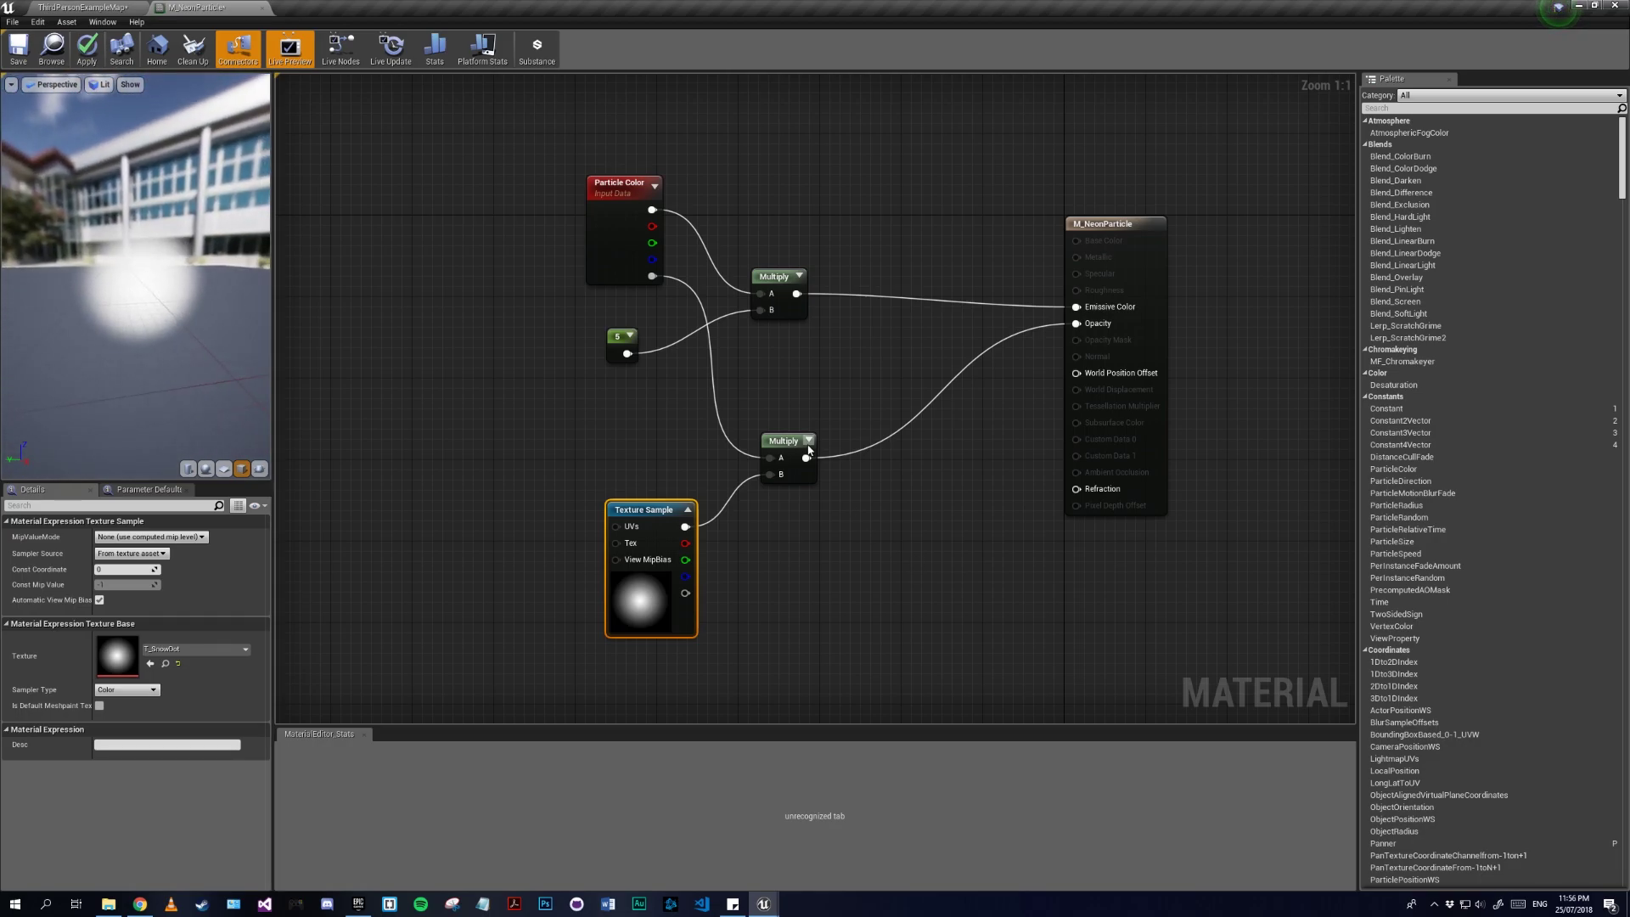
Step: Insert a Depth Fade node between the second Multiply and Opacity, apply the material changes and return to the level
left_click_drag(618, 465, 830, 605)
left_click_drag(787, 442, 881, 494)
left_click(773, 439)
type("depth")
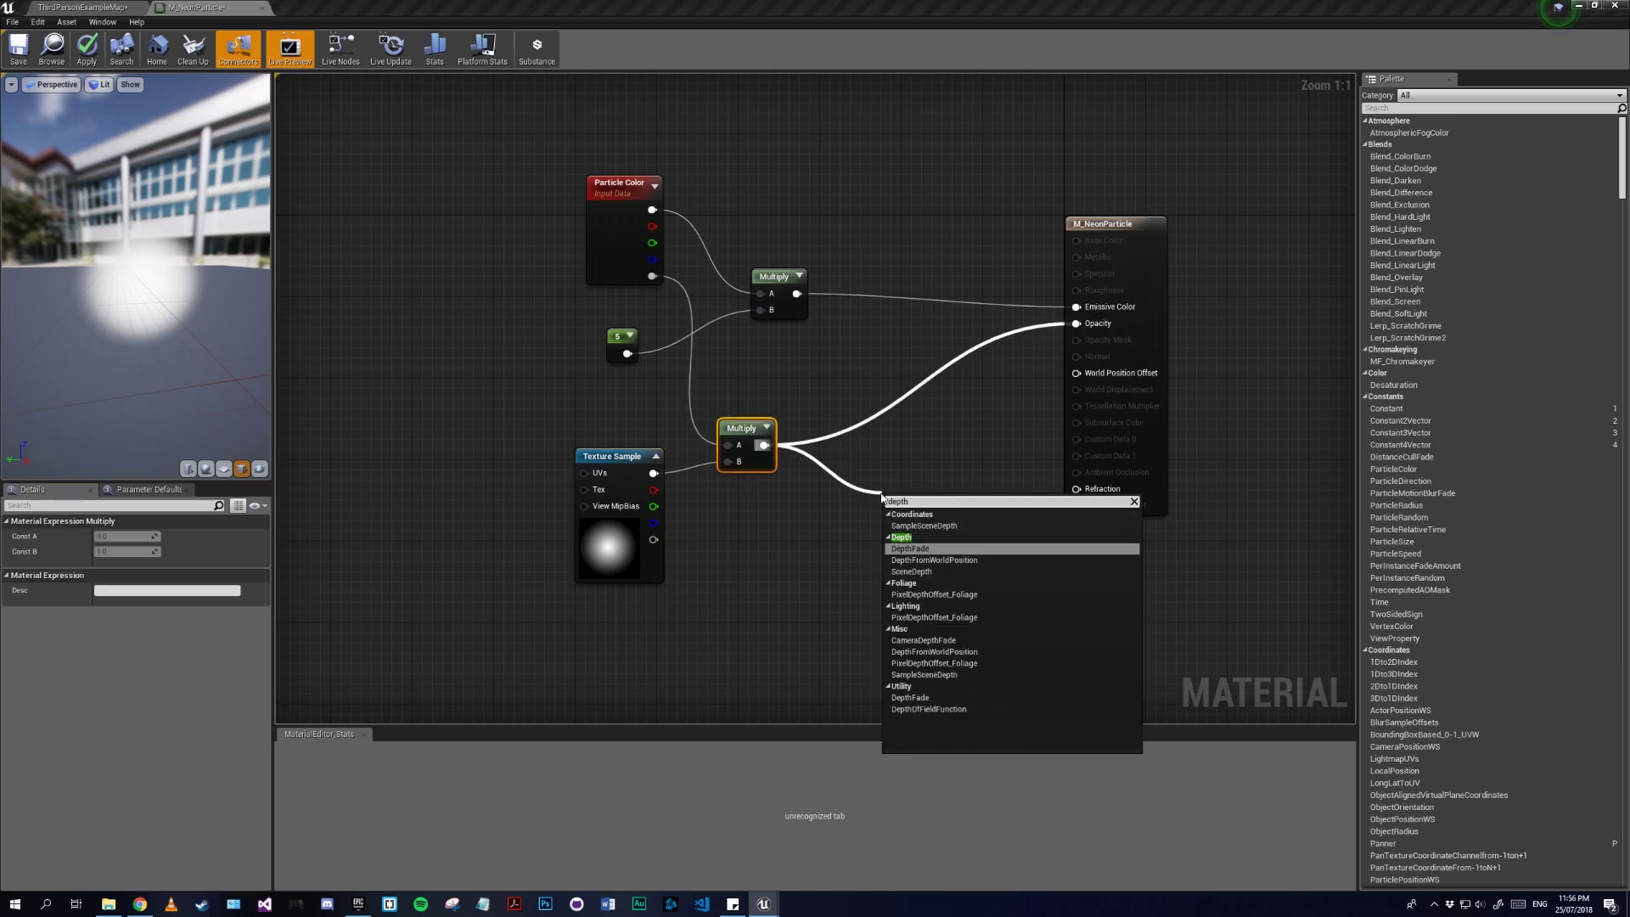
key("Return")
left_click_drag(1006, 518, 1075, 324)
left_click_drag(954, 512, 933, 429)
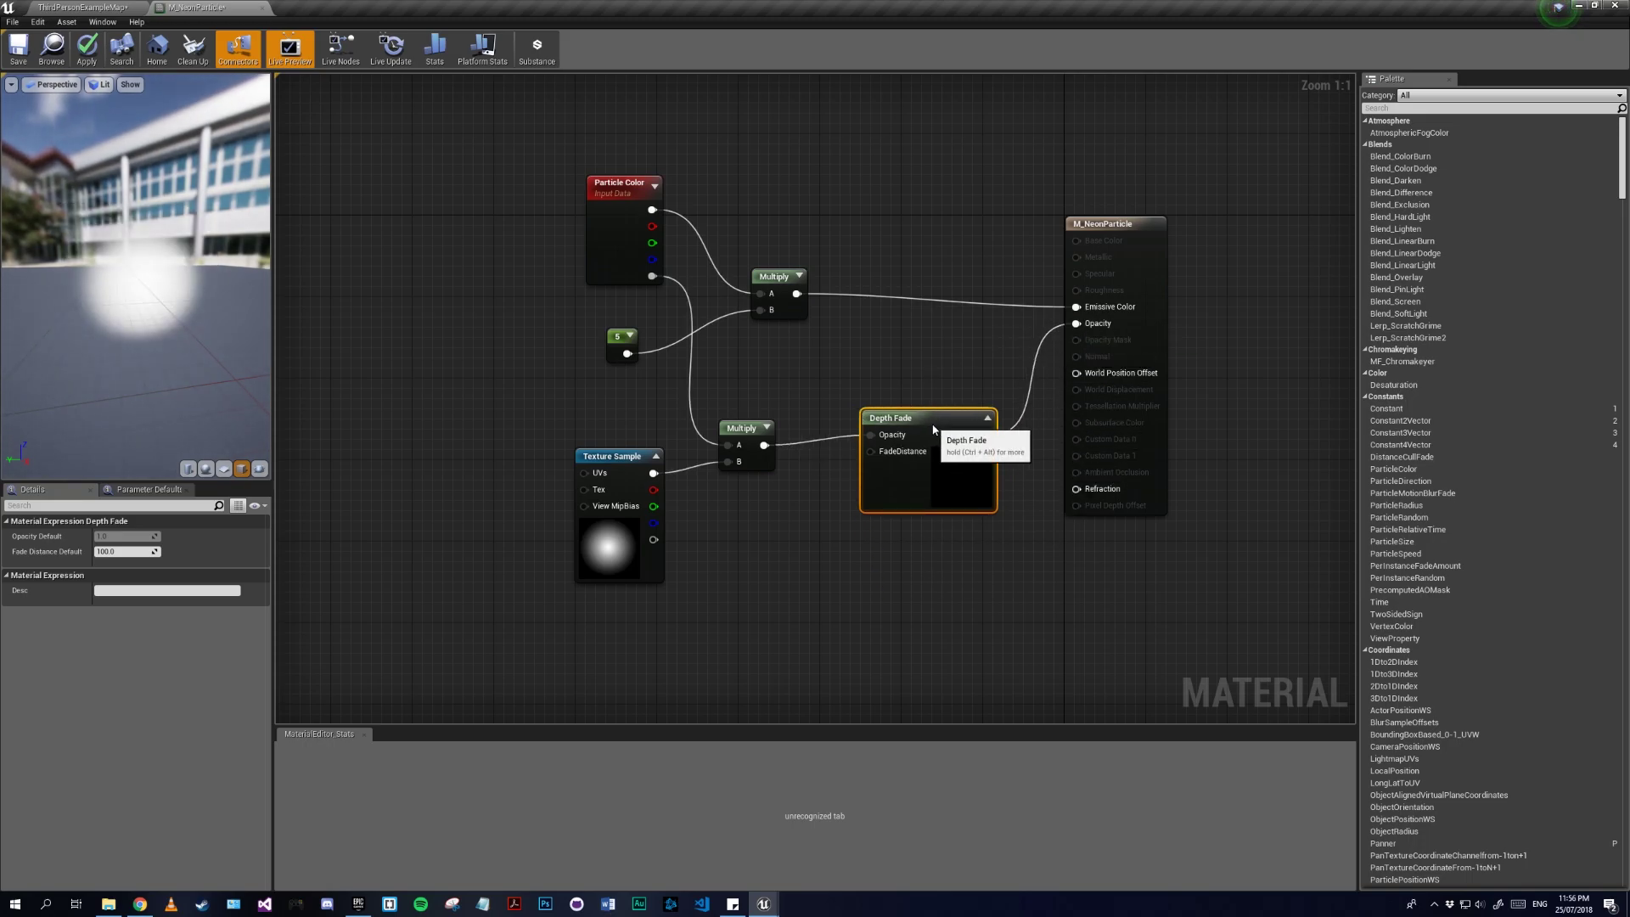
left_click(89, 53)
left_click(121, 9)
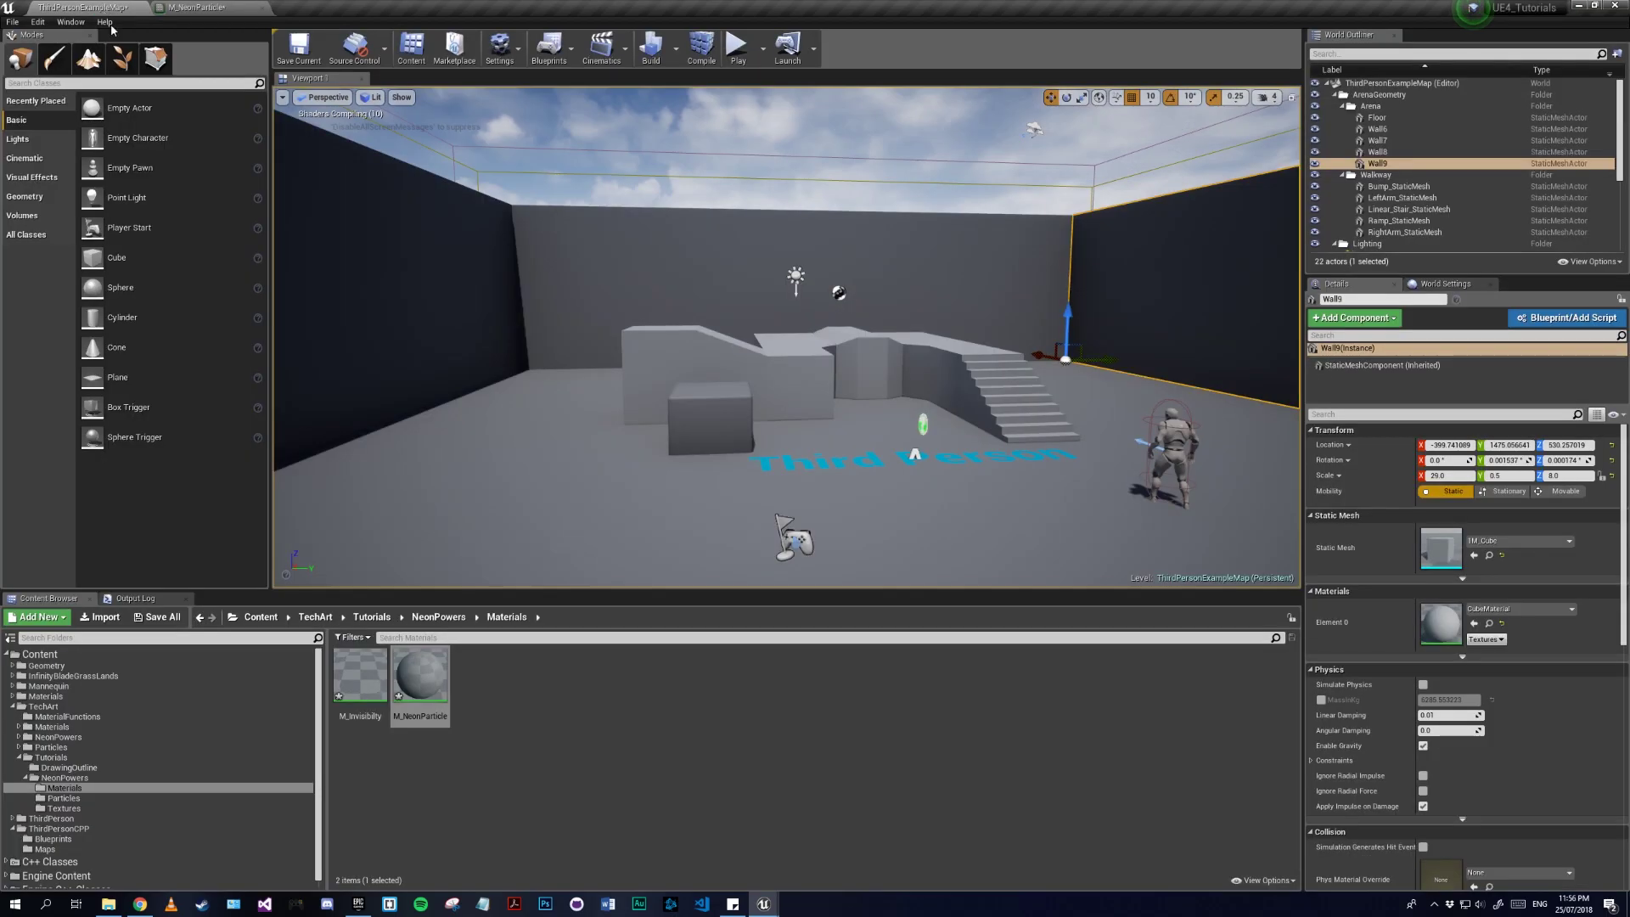
Step: Open the neon particle system stored in the NeonPowers Particles folder for editing
left_click(196, 7)
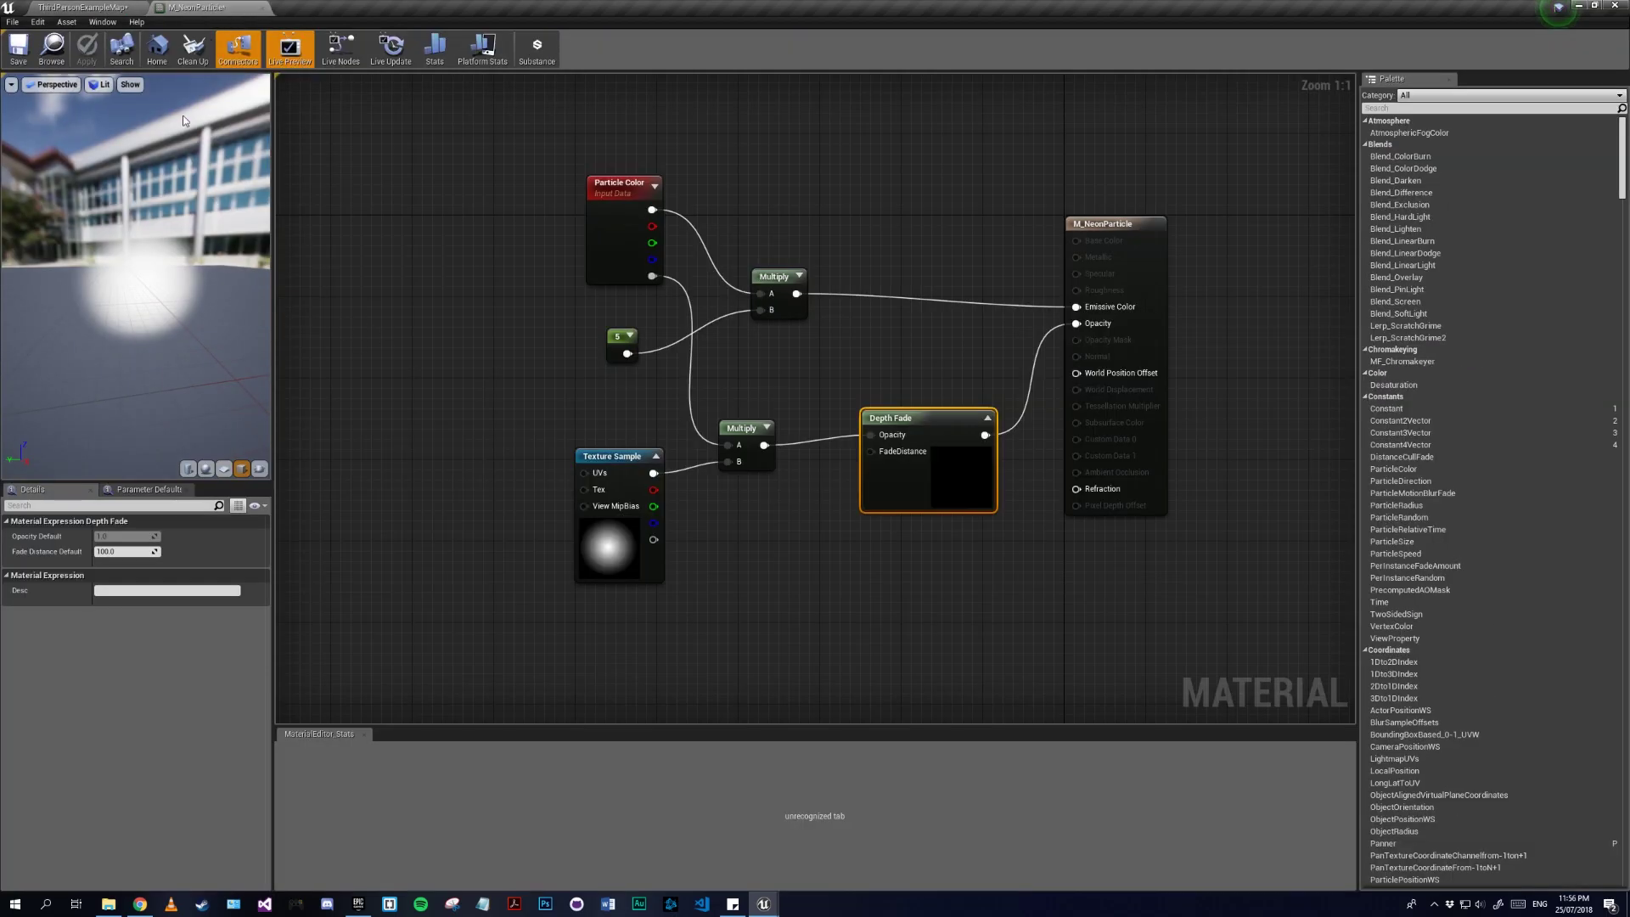
left_click(85, 8)
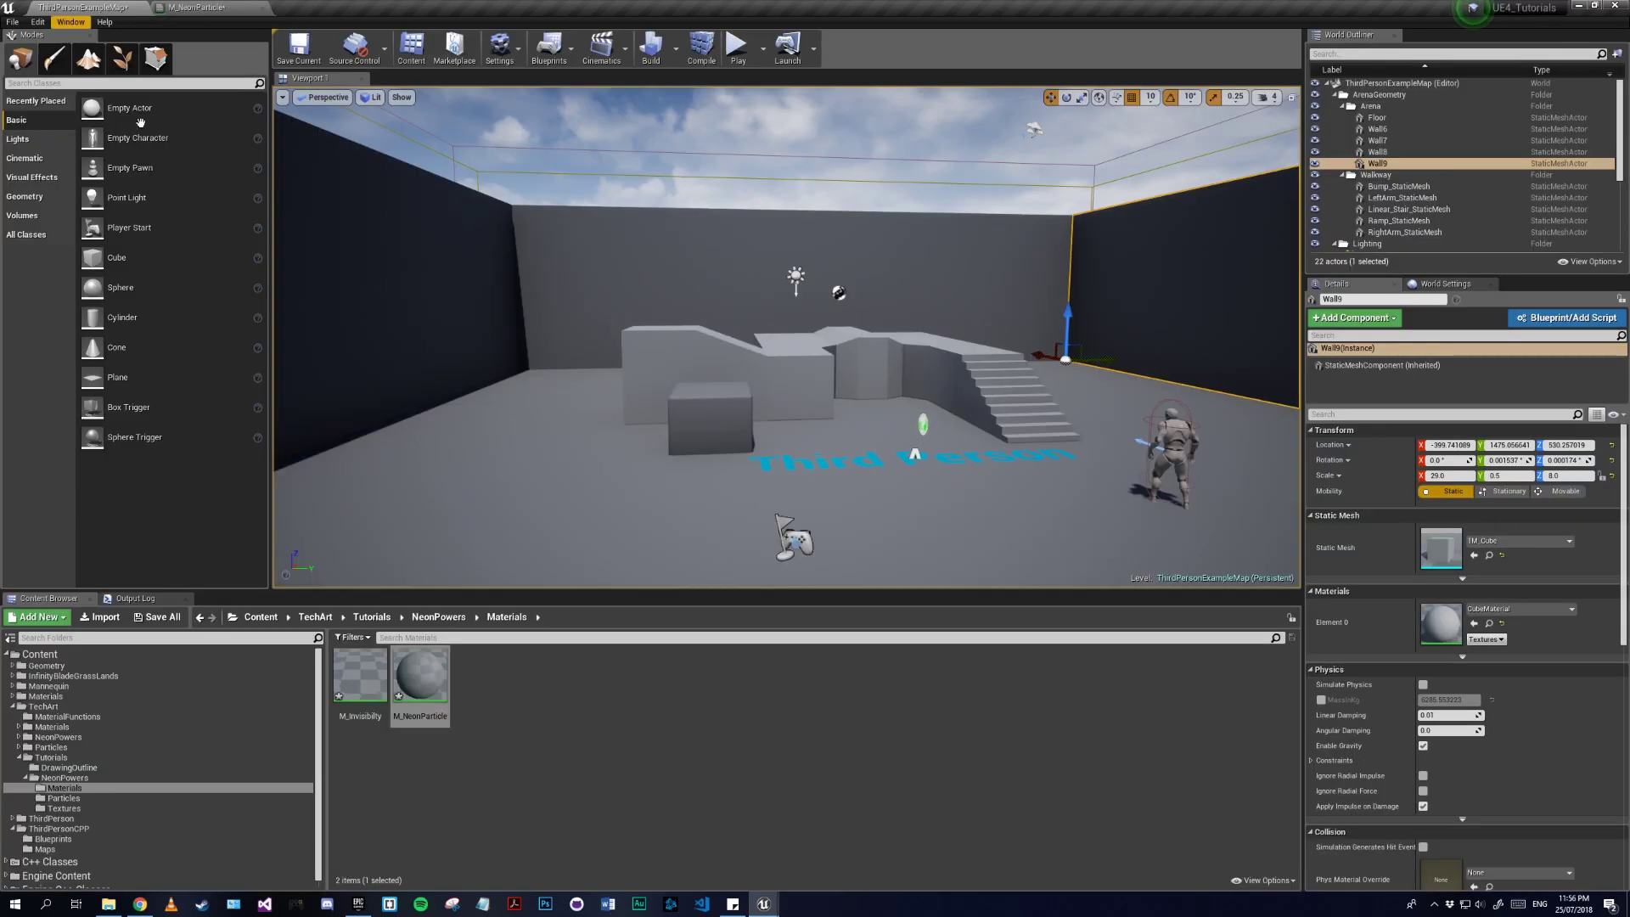
left_click(64, 797)
double_click(360, 679)
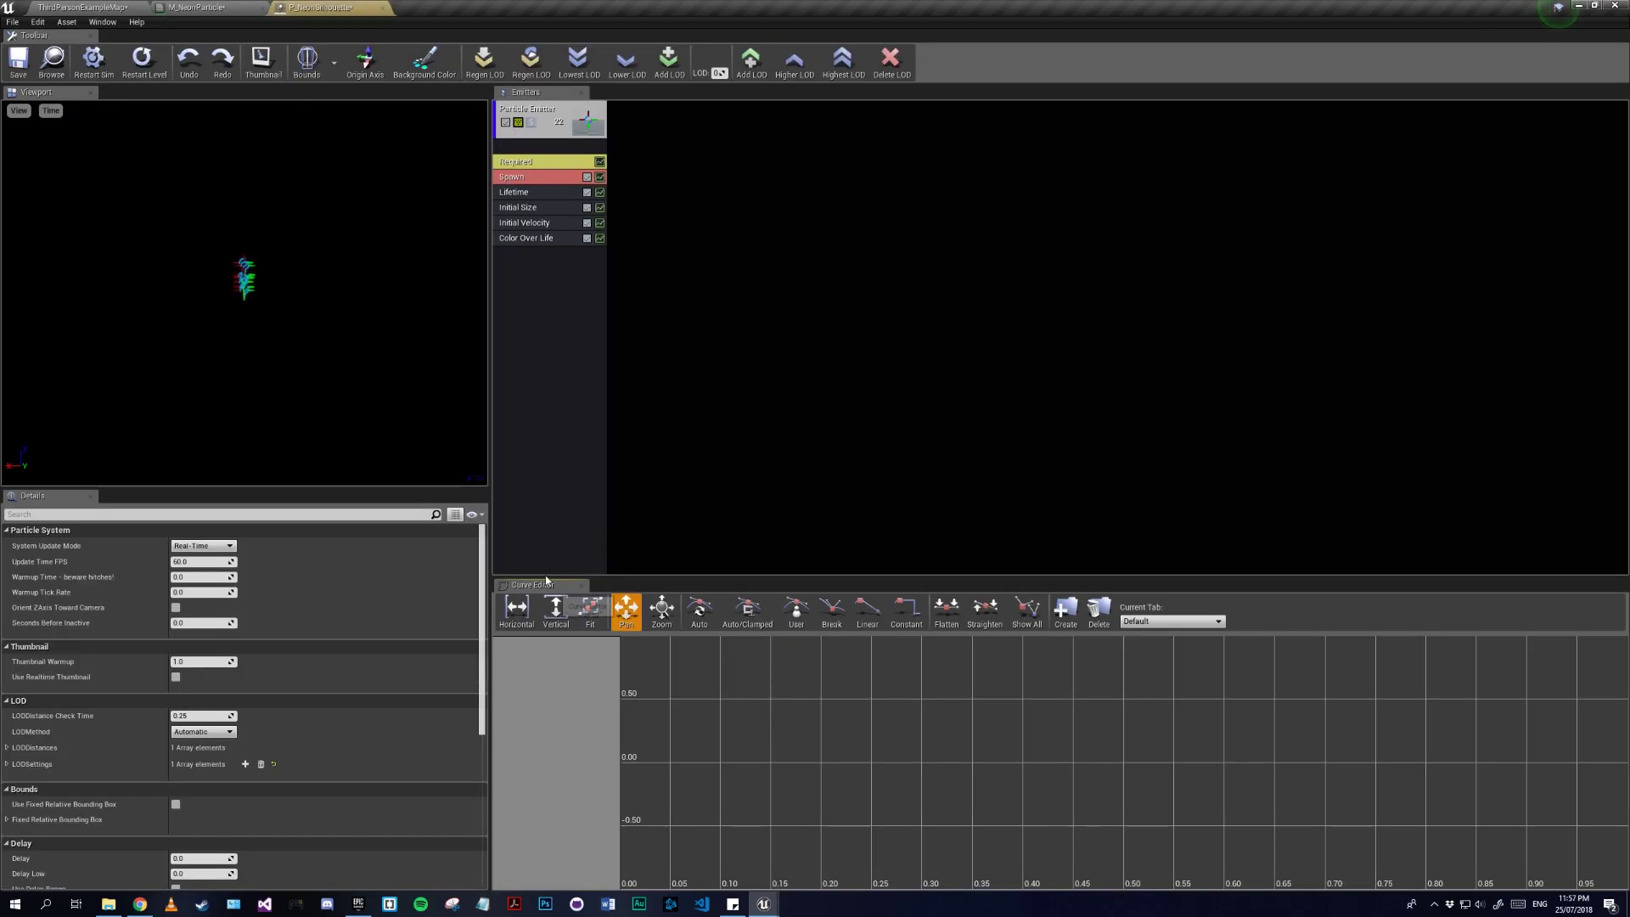
Step: Rename the particle emitter as Silhouette
left_click(544, 113)
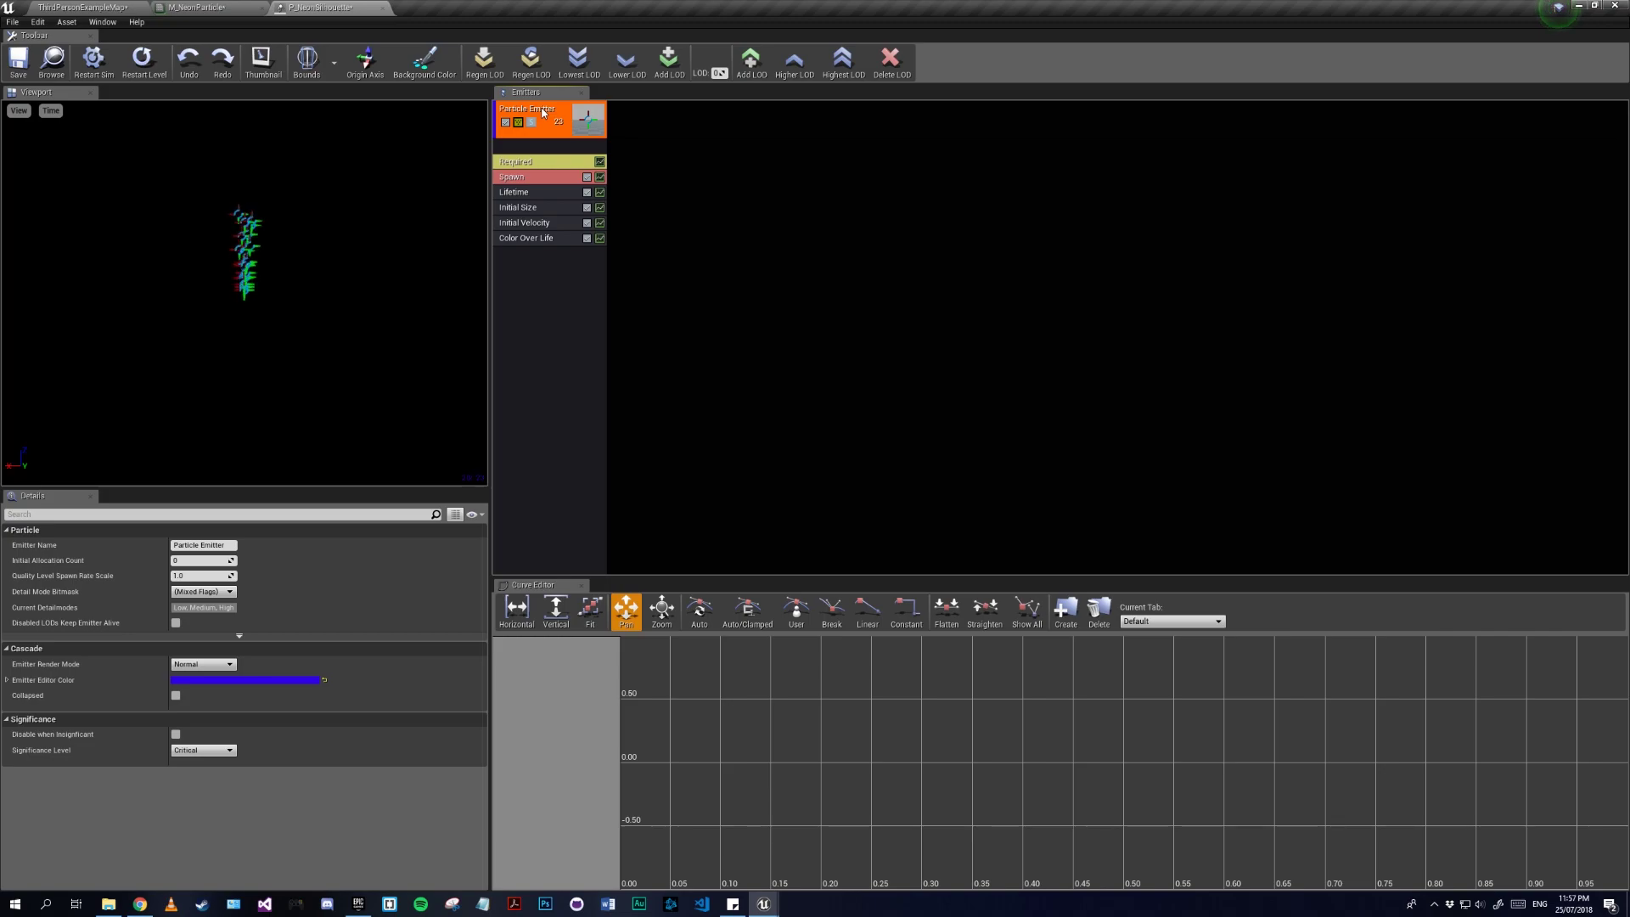
right_click(544, 113)
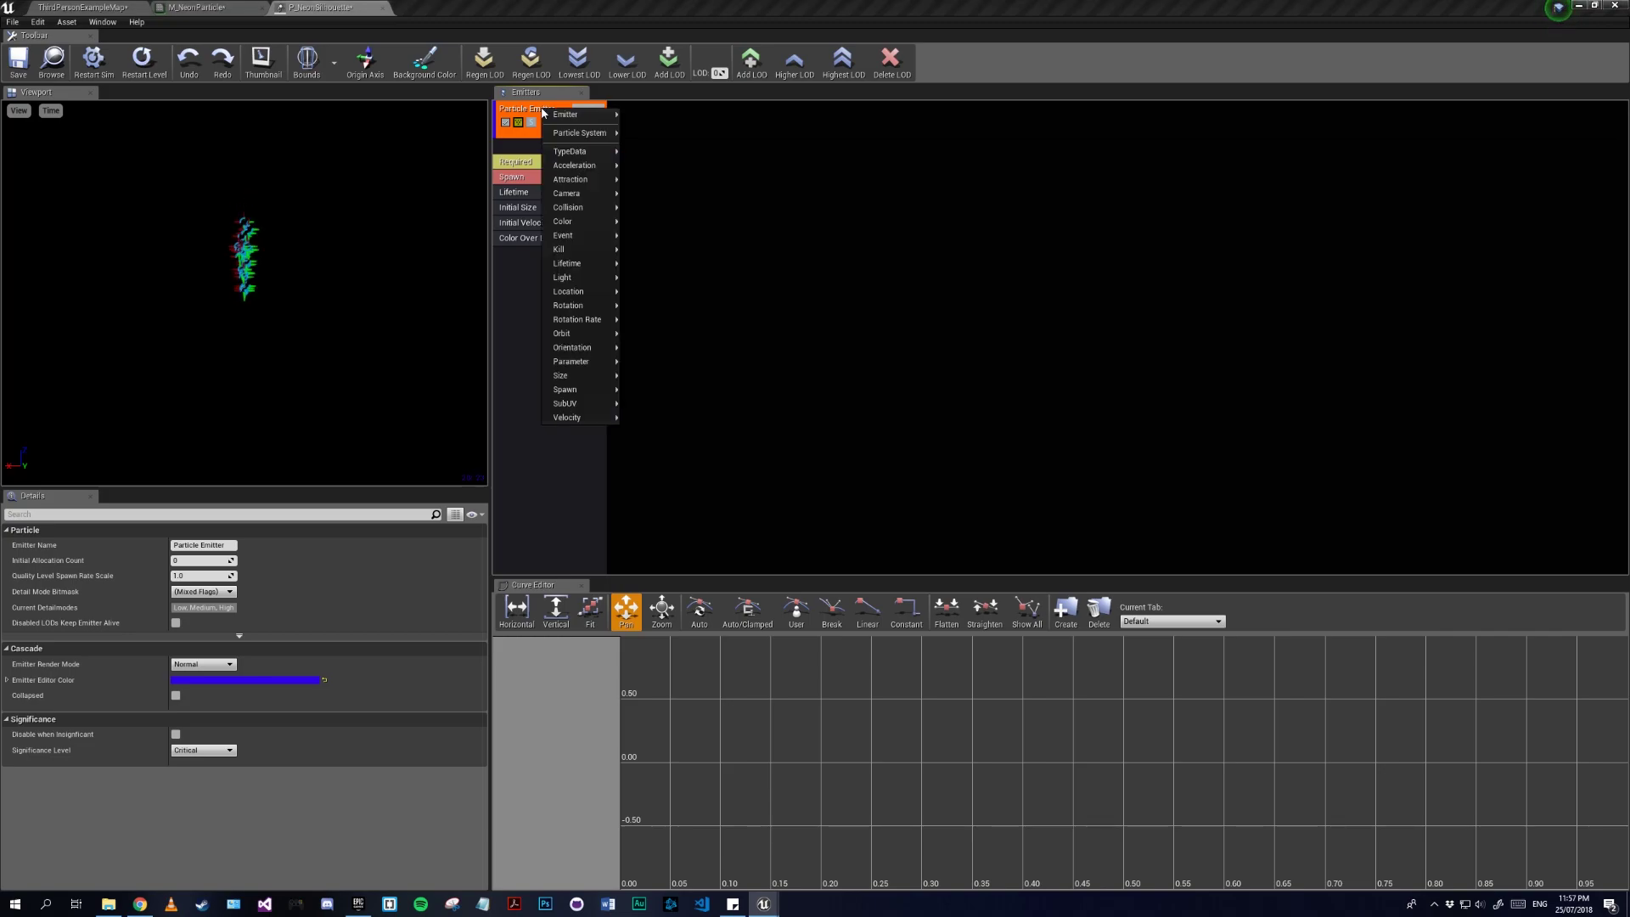
left_click(228, 546)
left_click(169, 545)
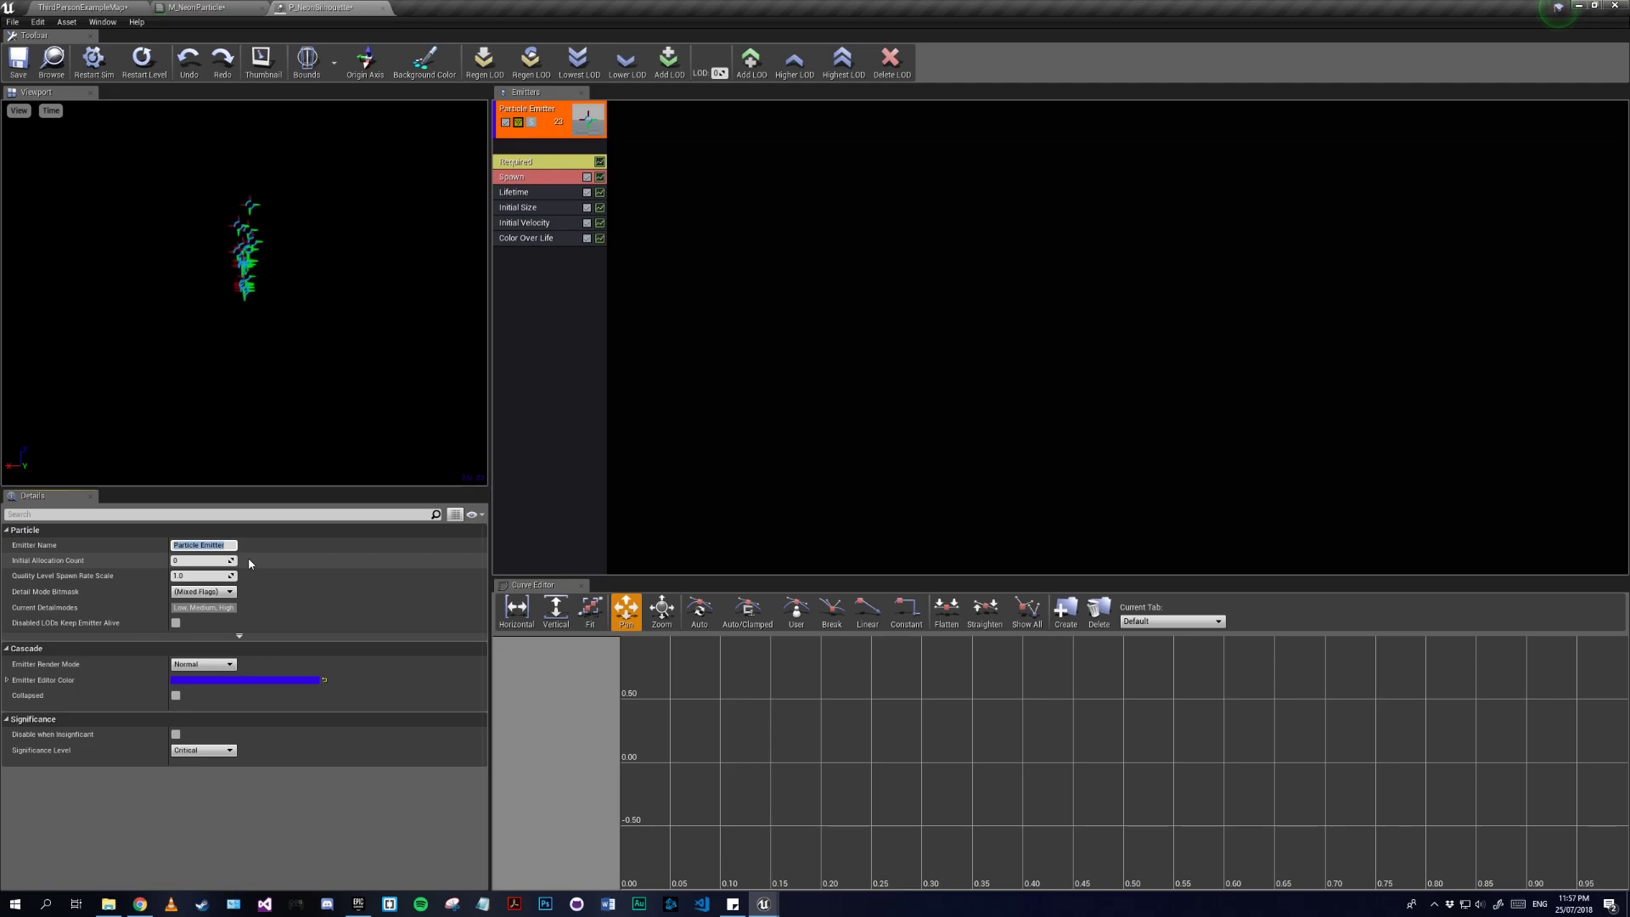
type("Silhouette")
key("Return")
Step: Add a Skel Vert/Surf Location module to the Silhouette emitter and delete its Initial Velocity module
right_click(540, 268)
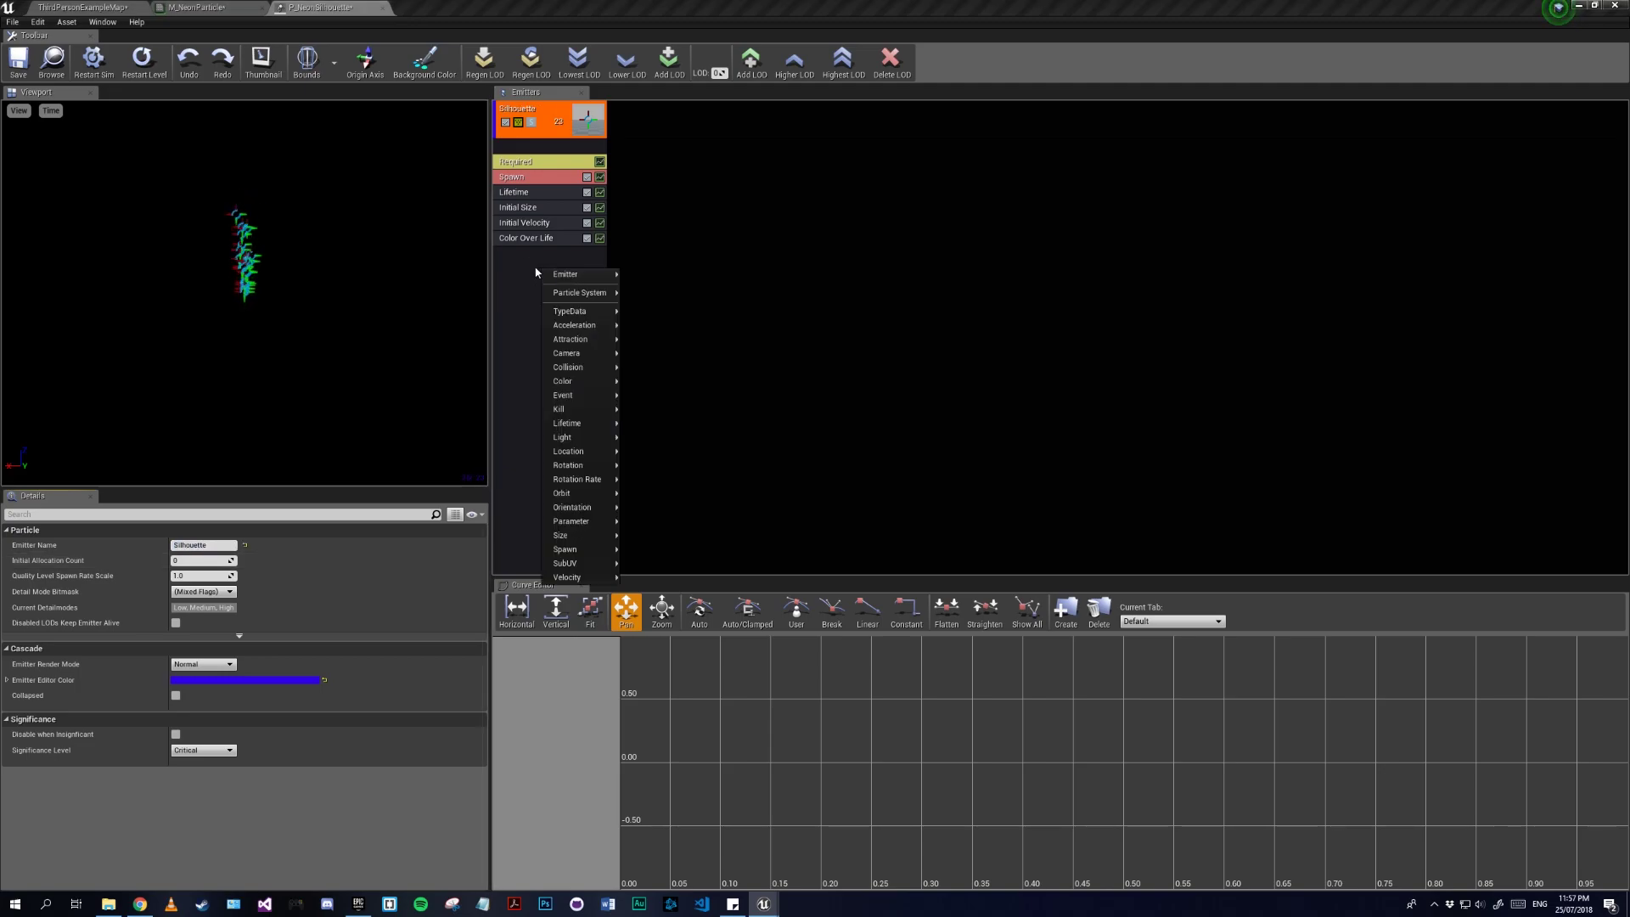
left_click(658, 533)
left_click(524, 223)
key("Delete")
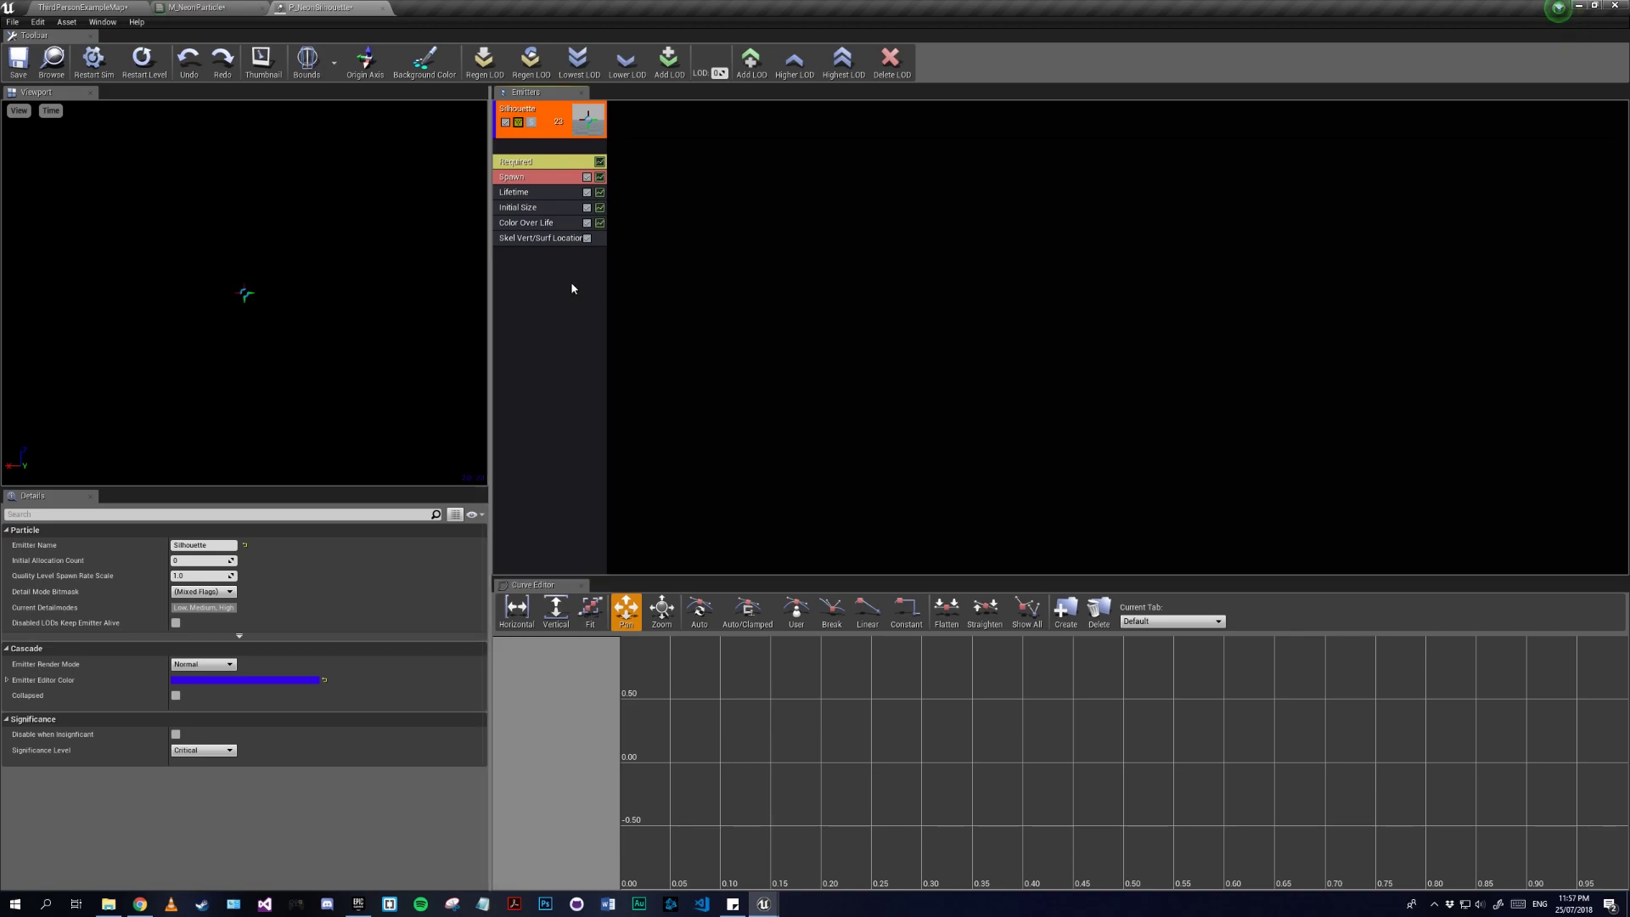
right_click(541, 250)
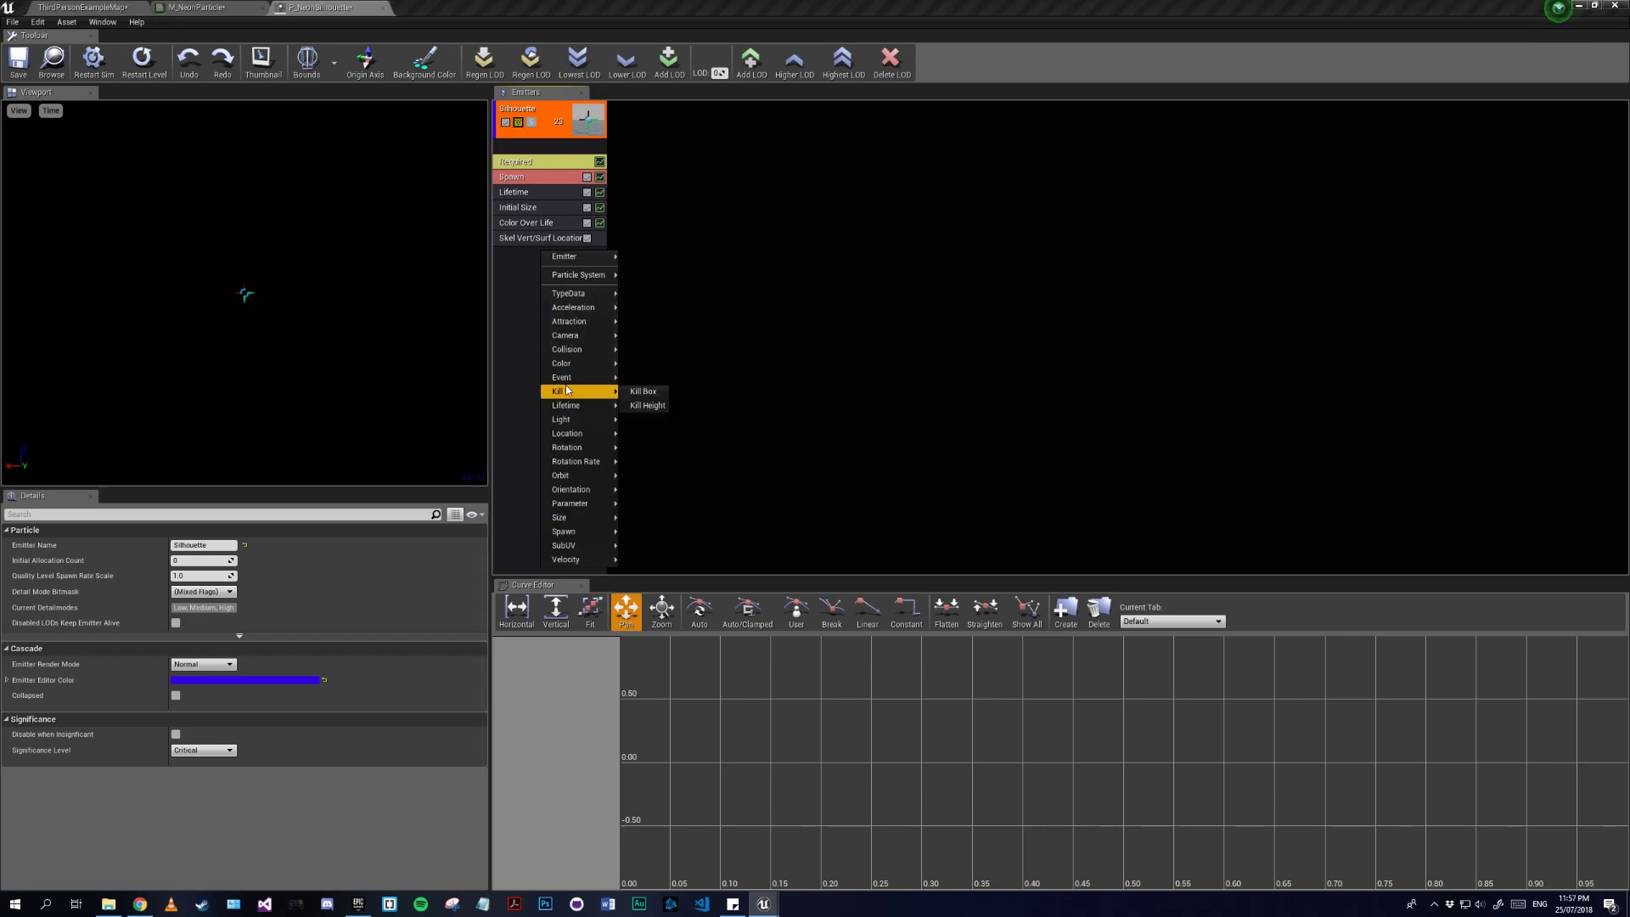
mouse_move(577, 438)
left_click(511, 248)
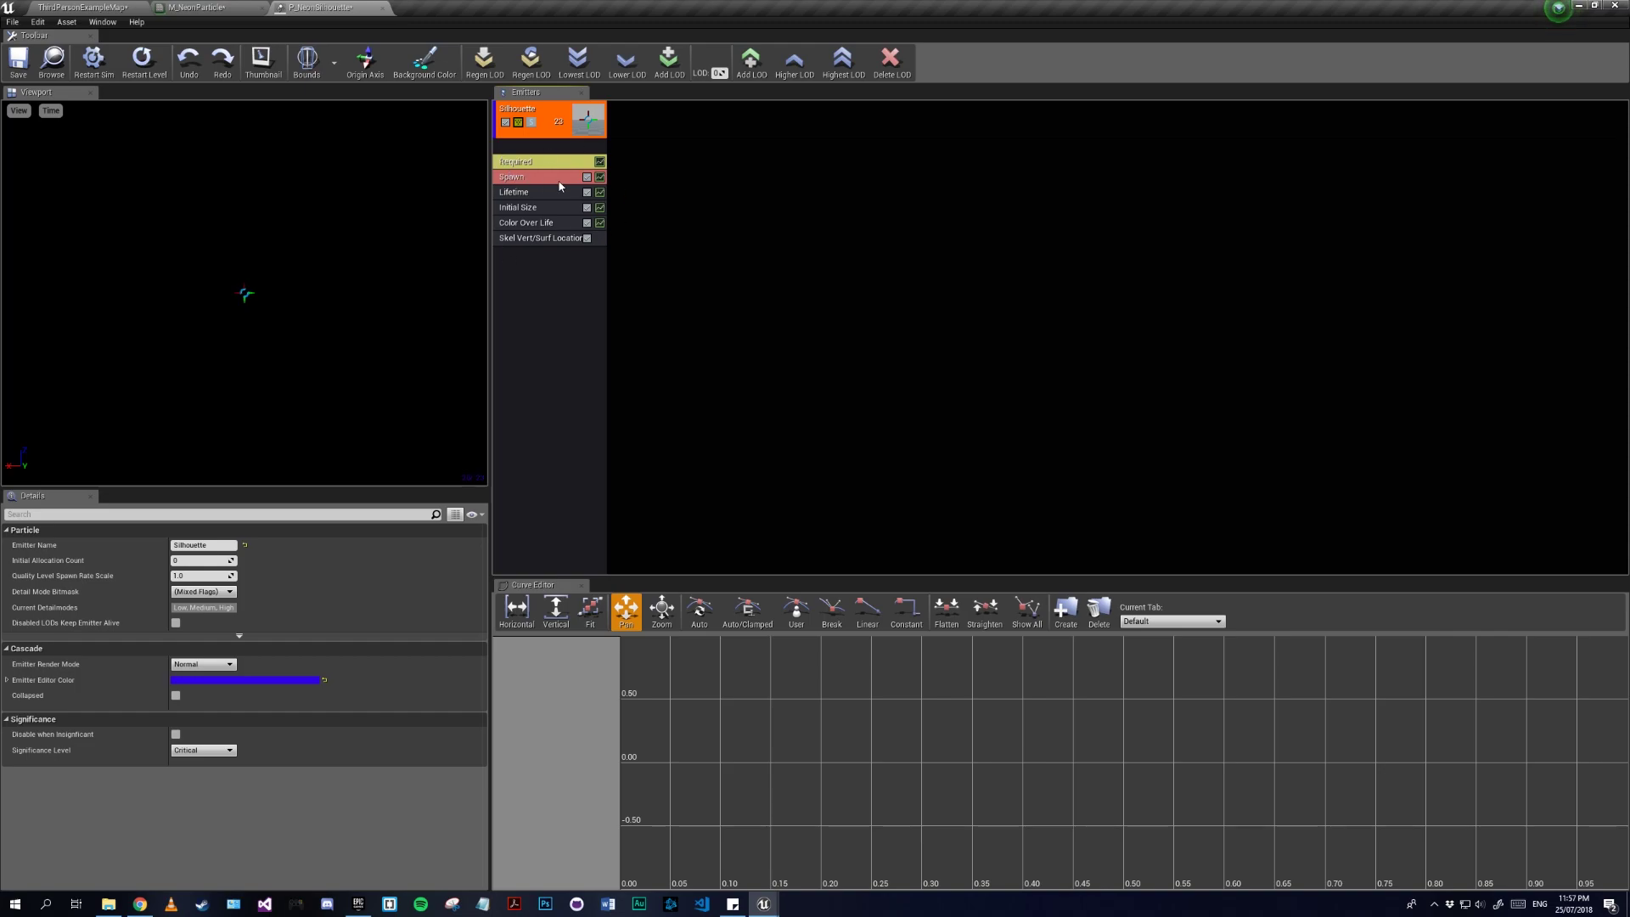
Step: Add GPU Sprites type data to the Silhouette emitter
right_click(536, 151)
mouse_move(587, 155)
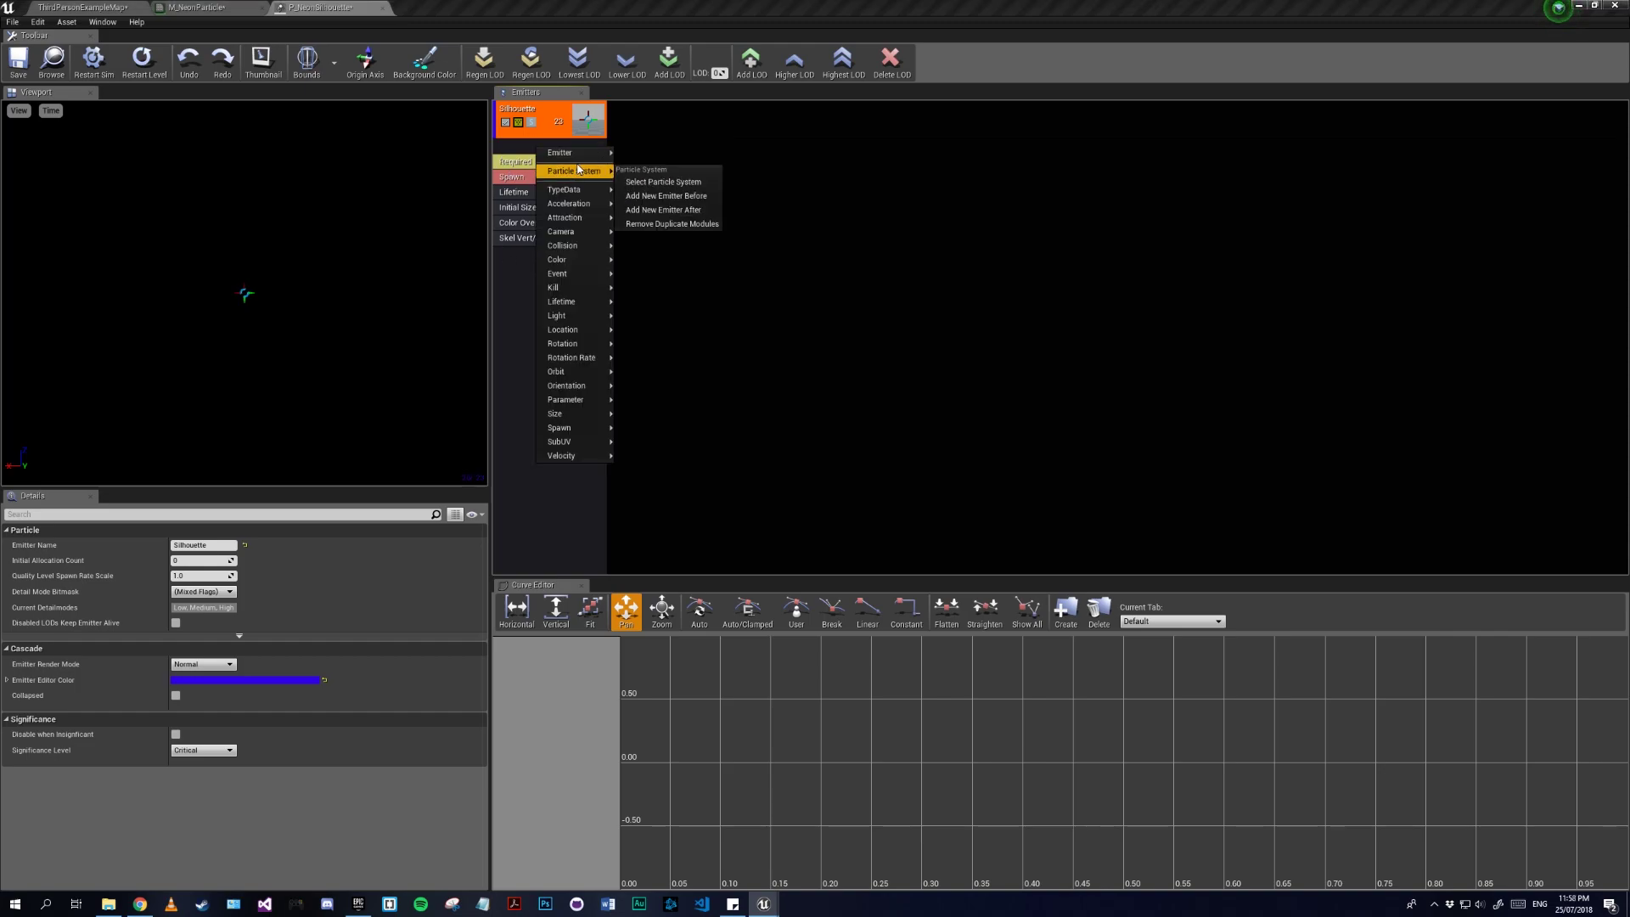
mouse_move(580, 193)
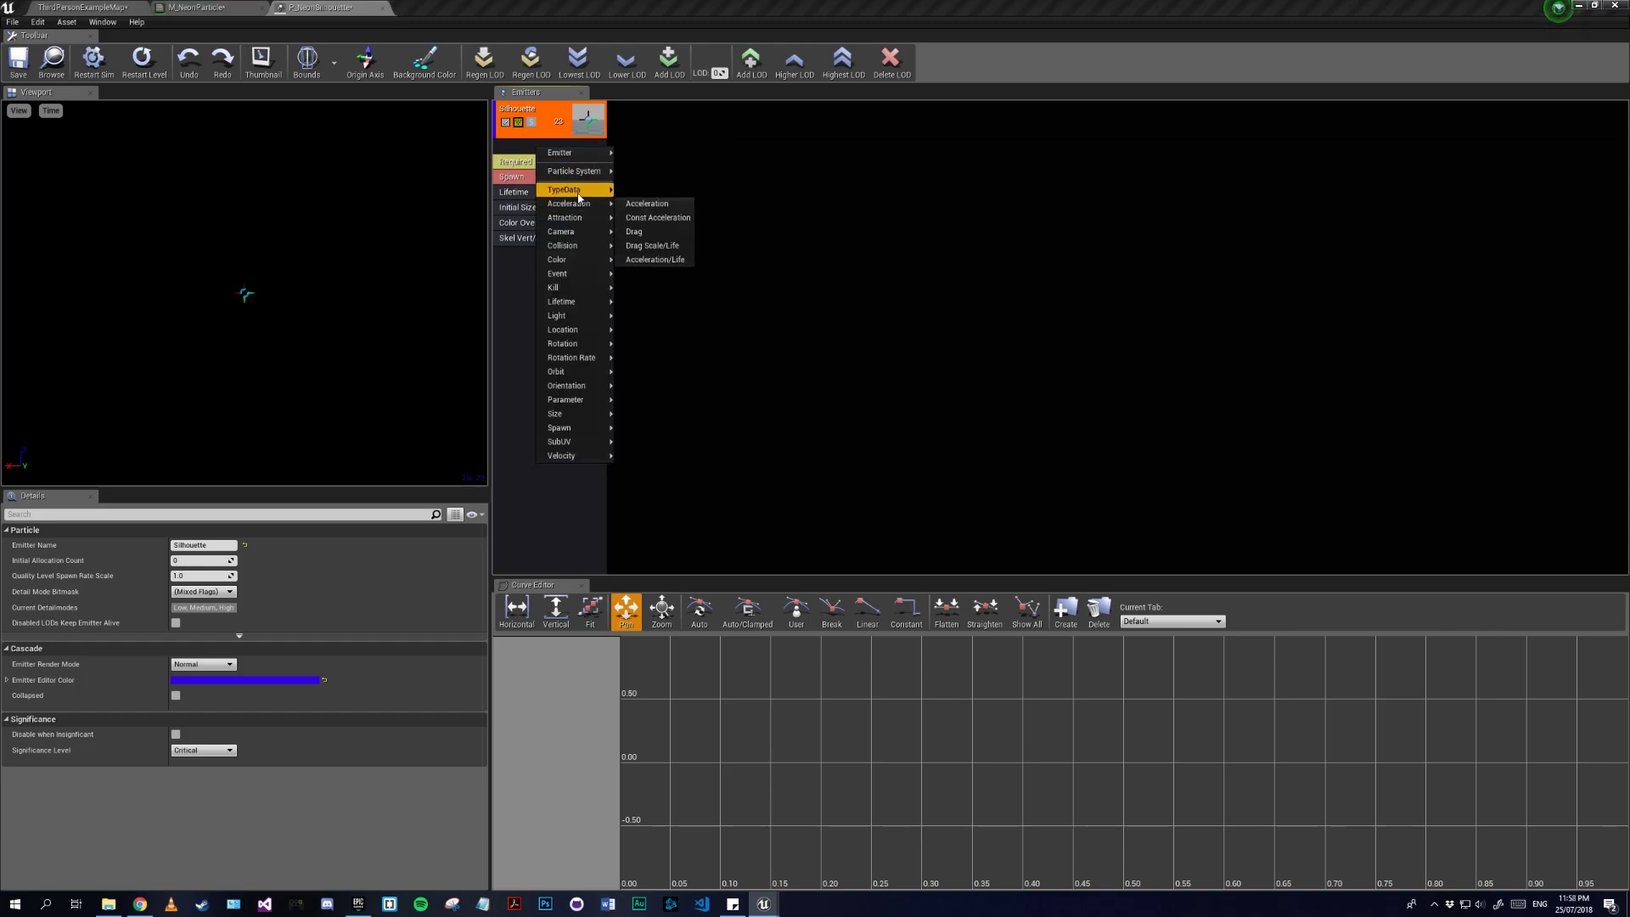
left_click(656, 229)
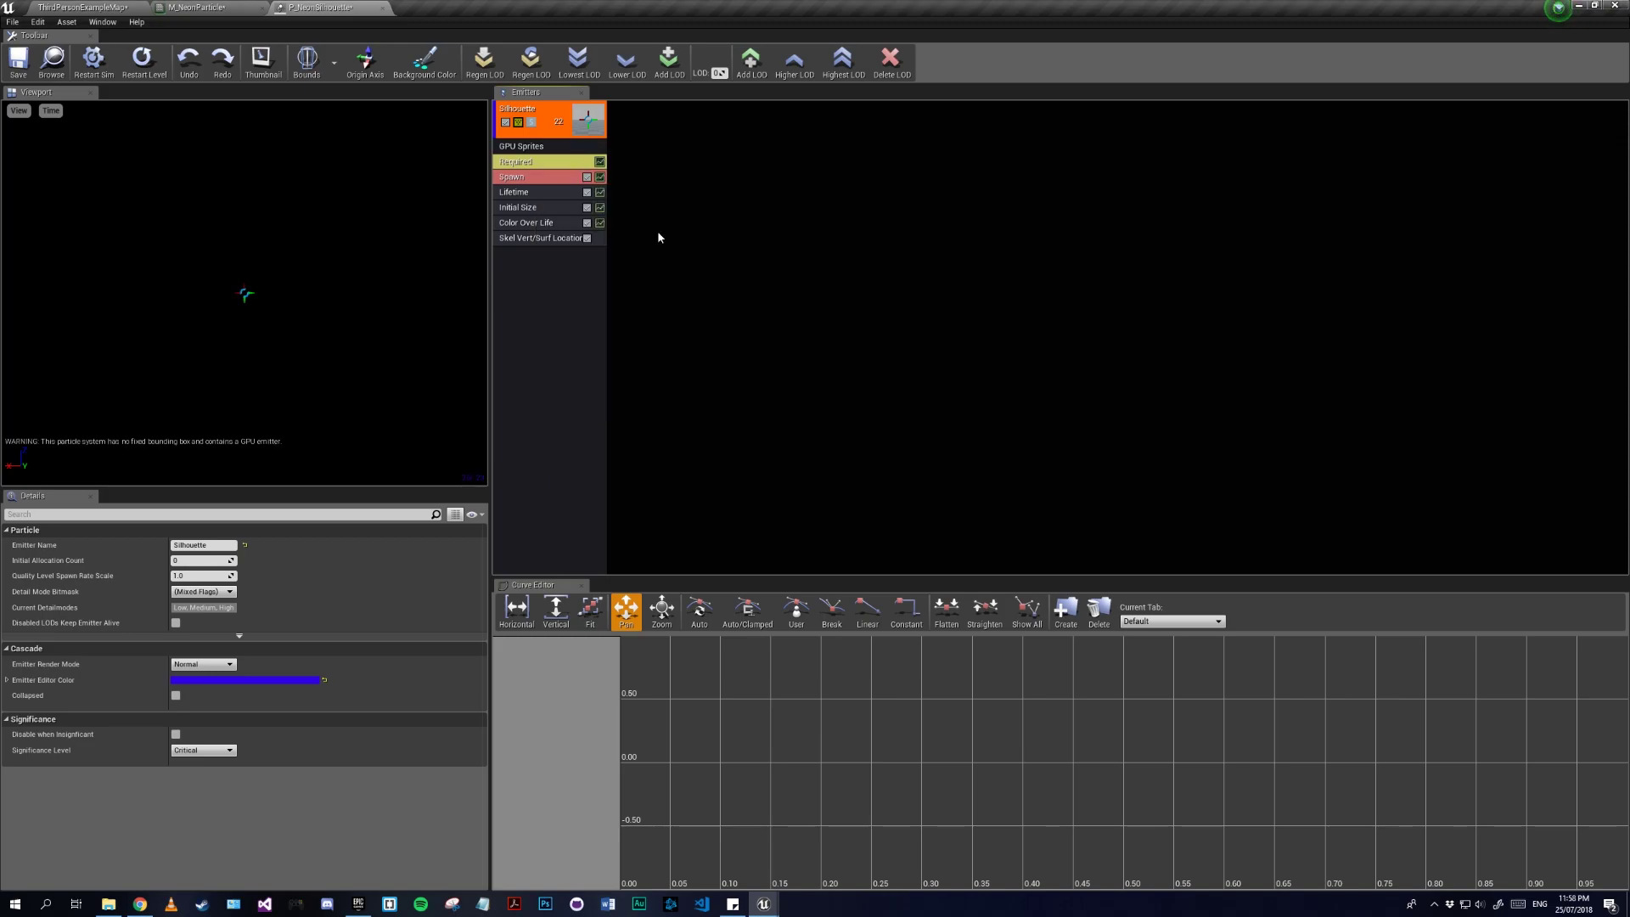
left_click(525, 148)
Step: Assign the M_NeonParticle material to the emitter in its Required module
left_click(546, 163)
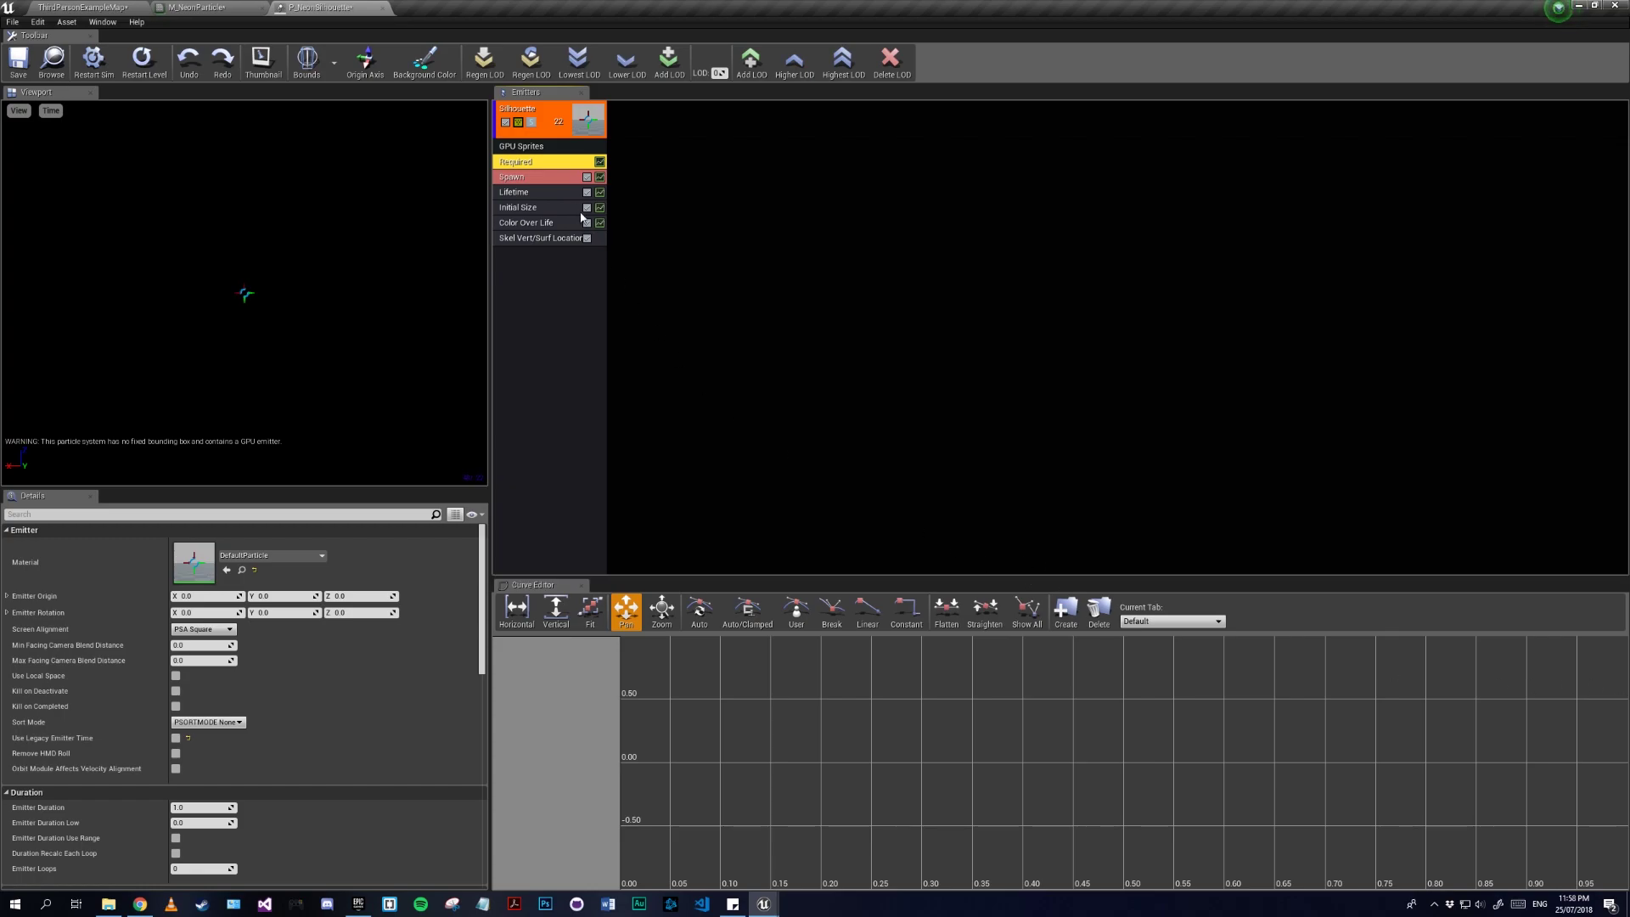
left_click(261, 556)
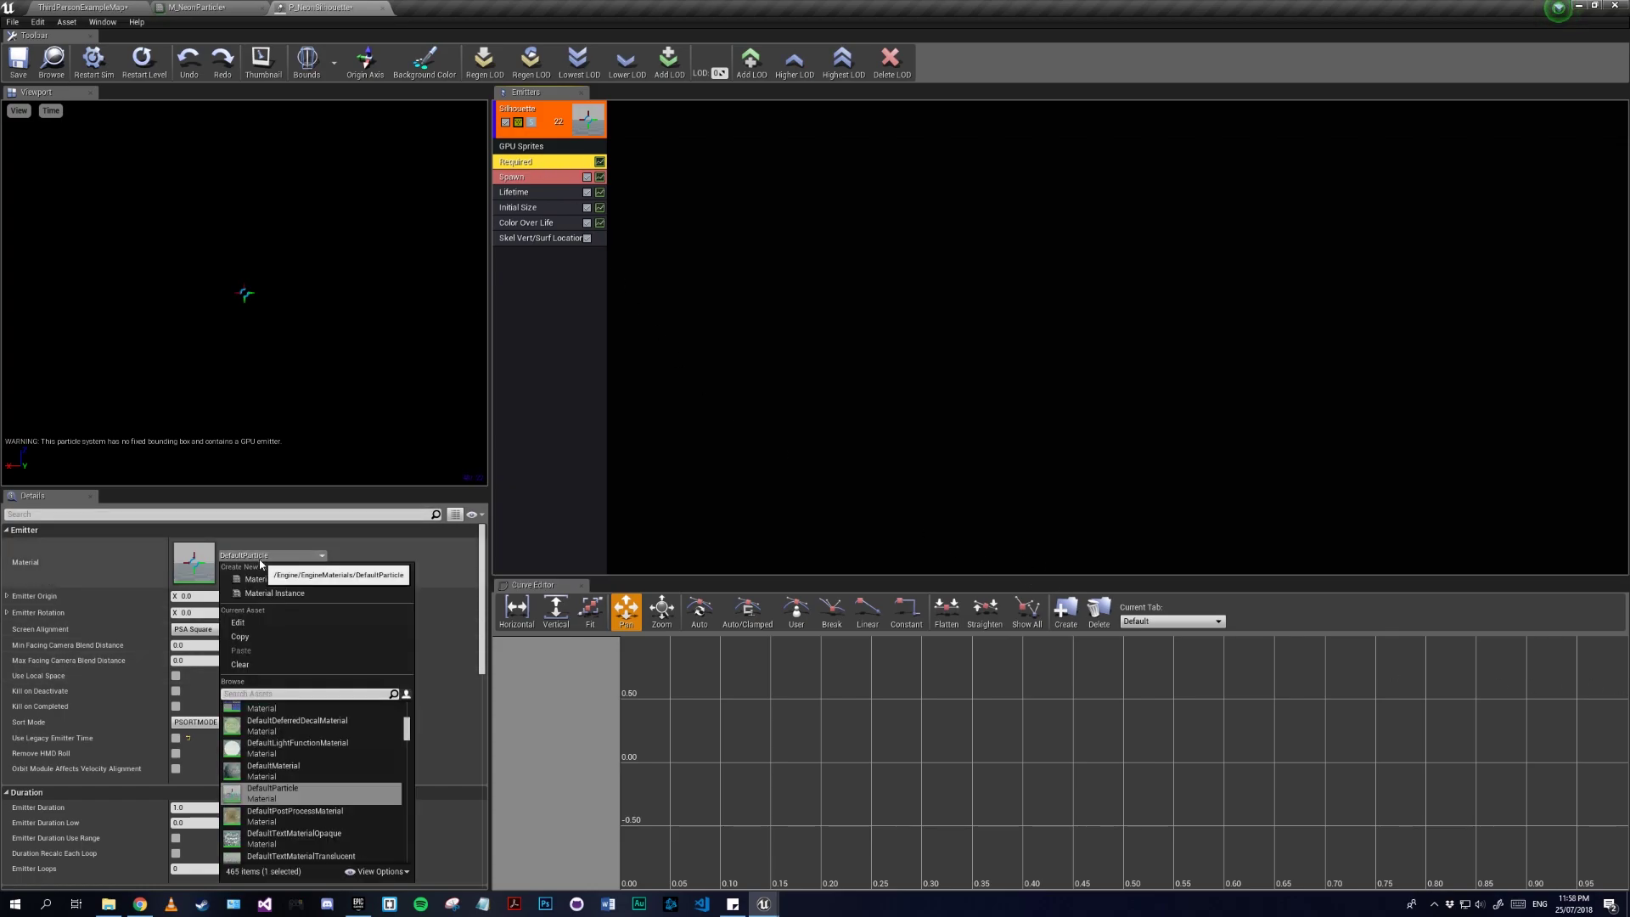
type("neon")
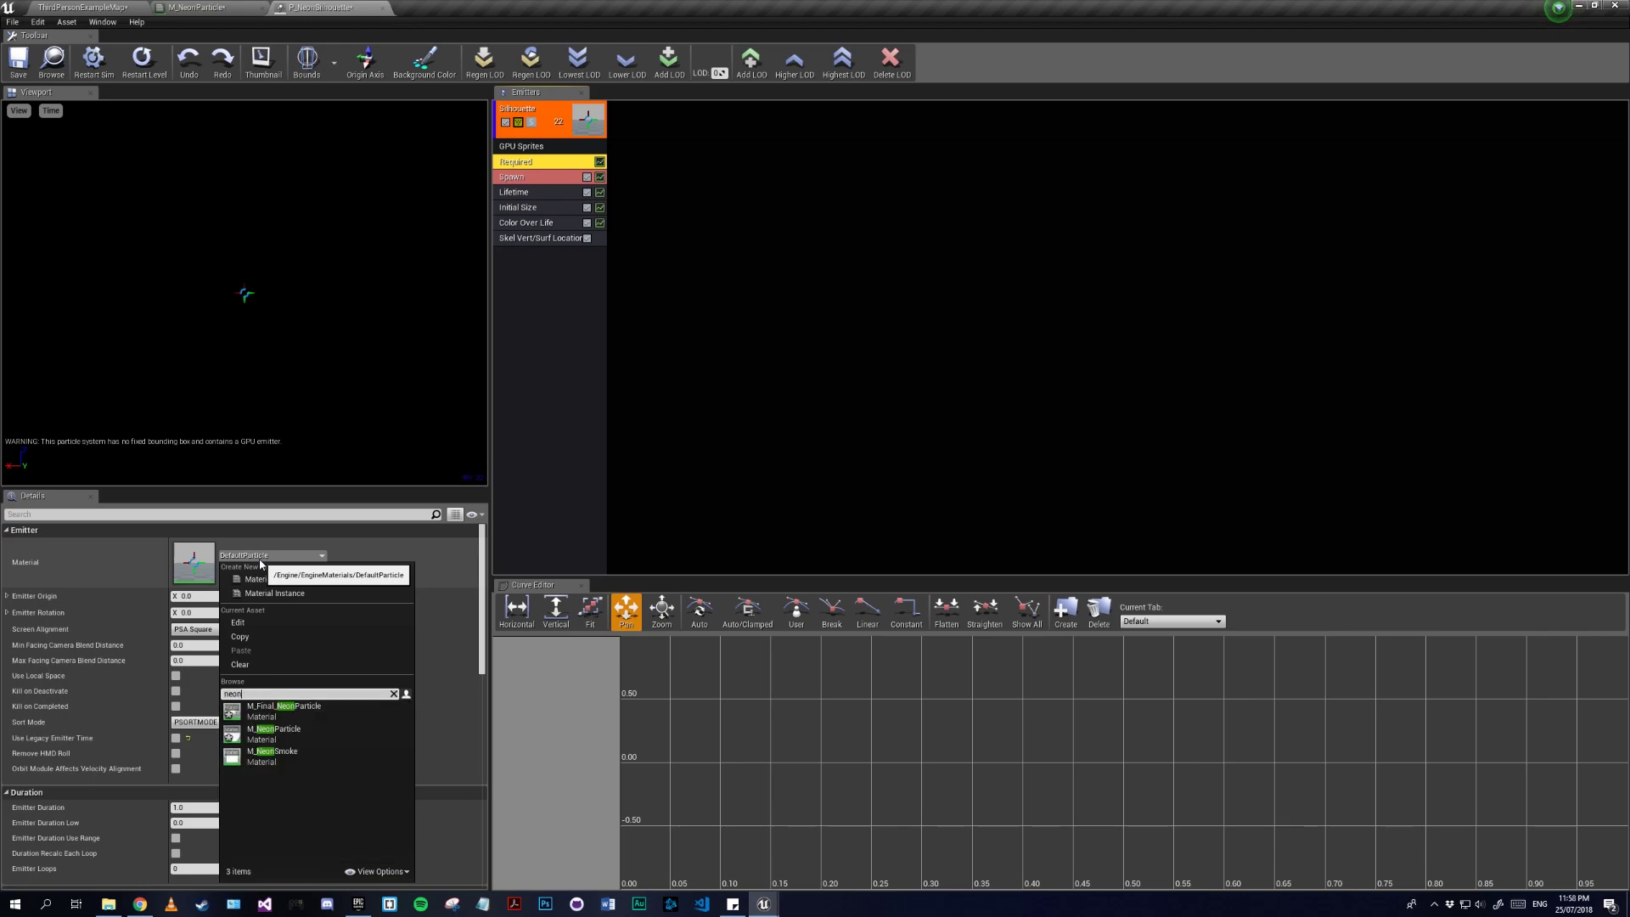
left_click(276, 731)
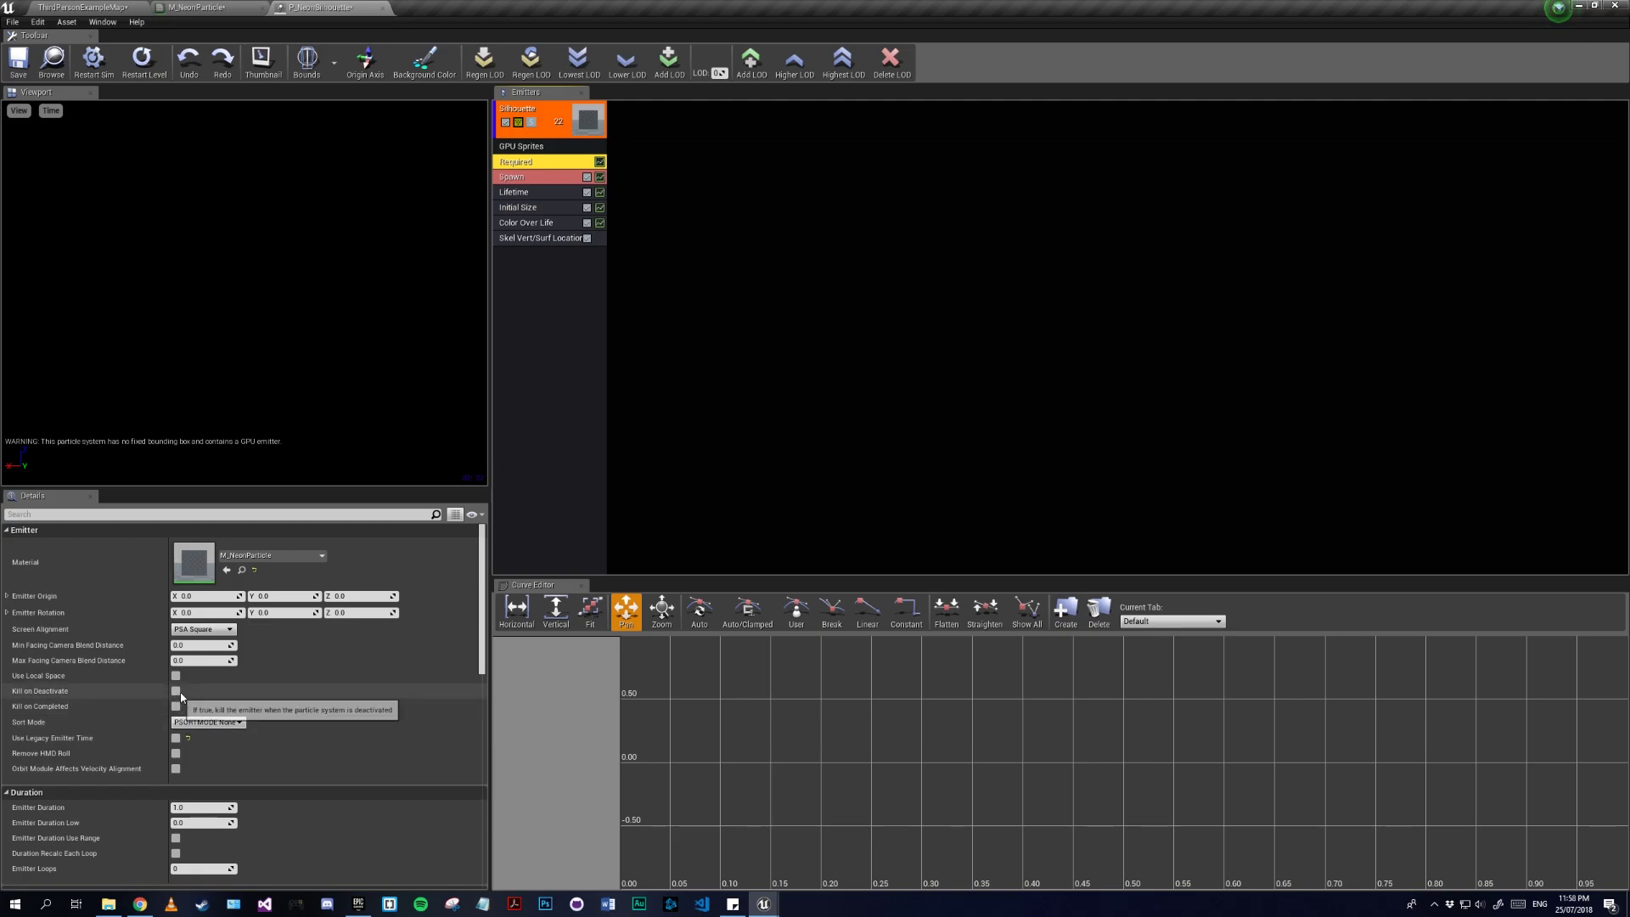
Step: Set the Required module's Emitter Duration to 4 and Emitter Loops to 1
scroll(255, 751, "down", 3)
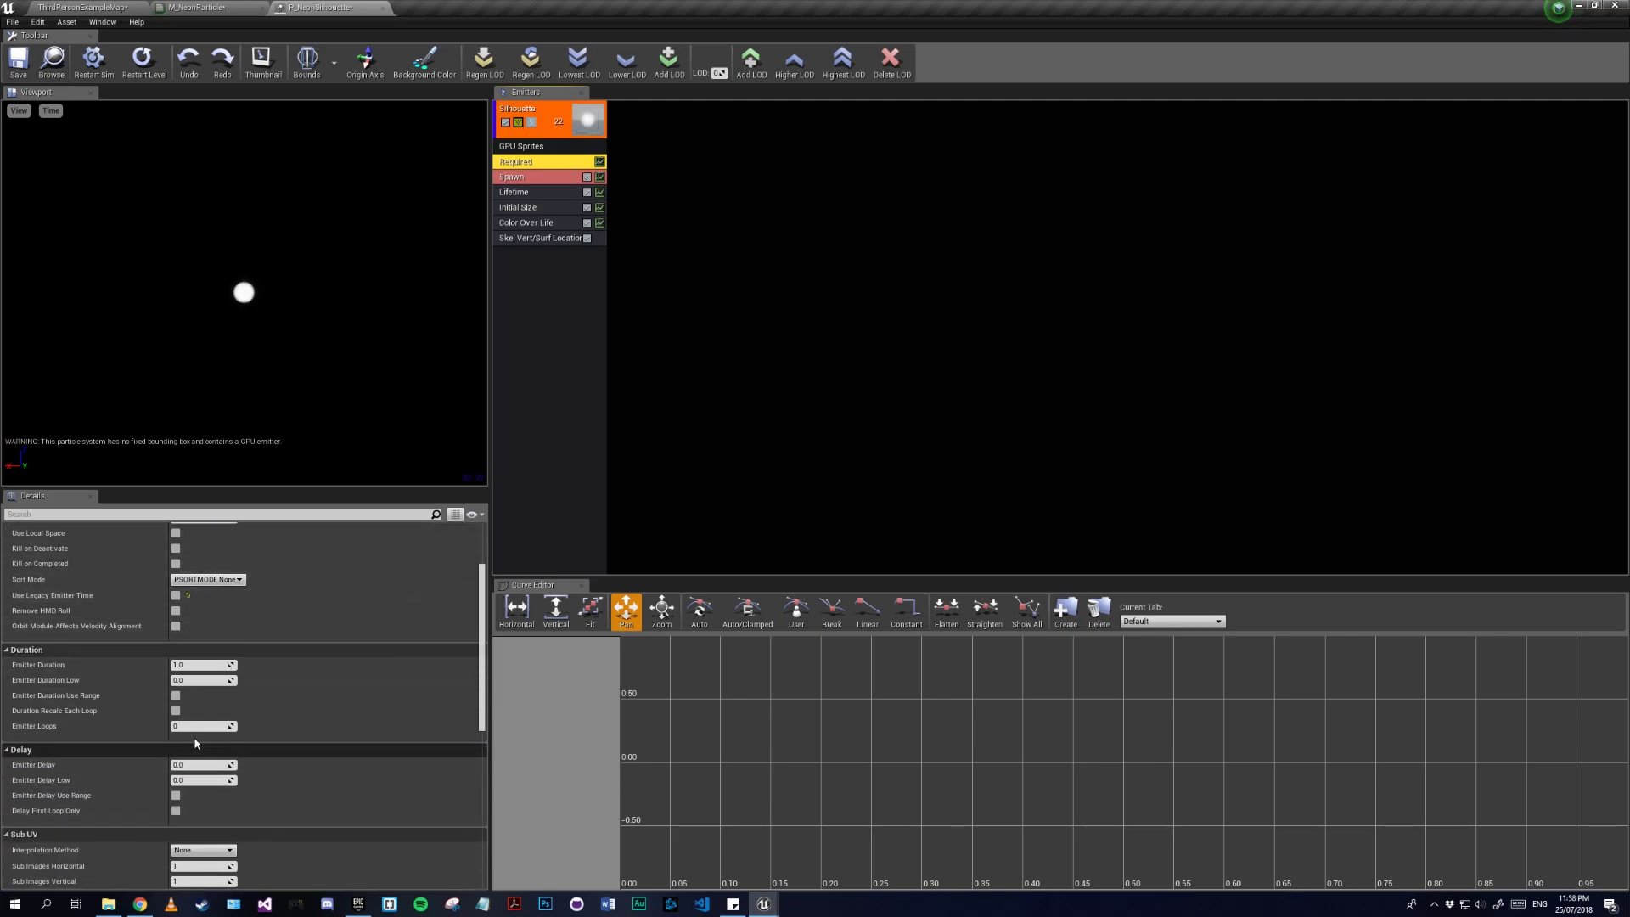
scroll(195, 740, "up", 3)
scroll(194, 713, "down", 5)
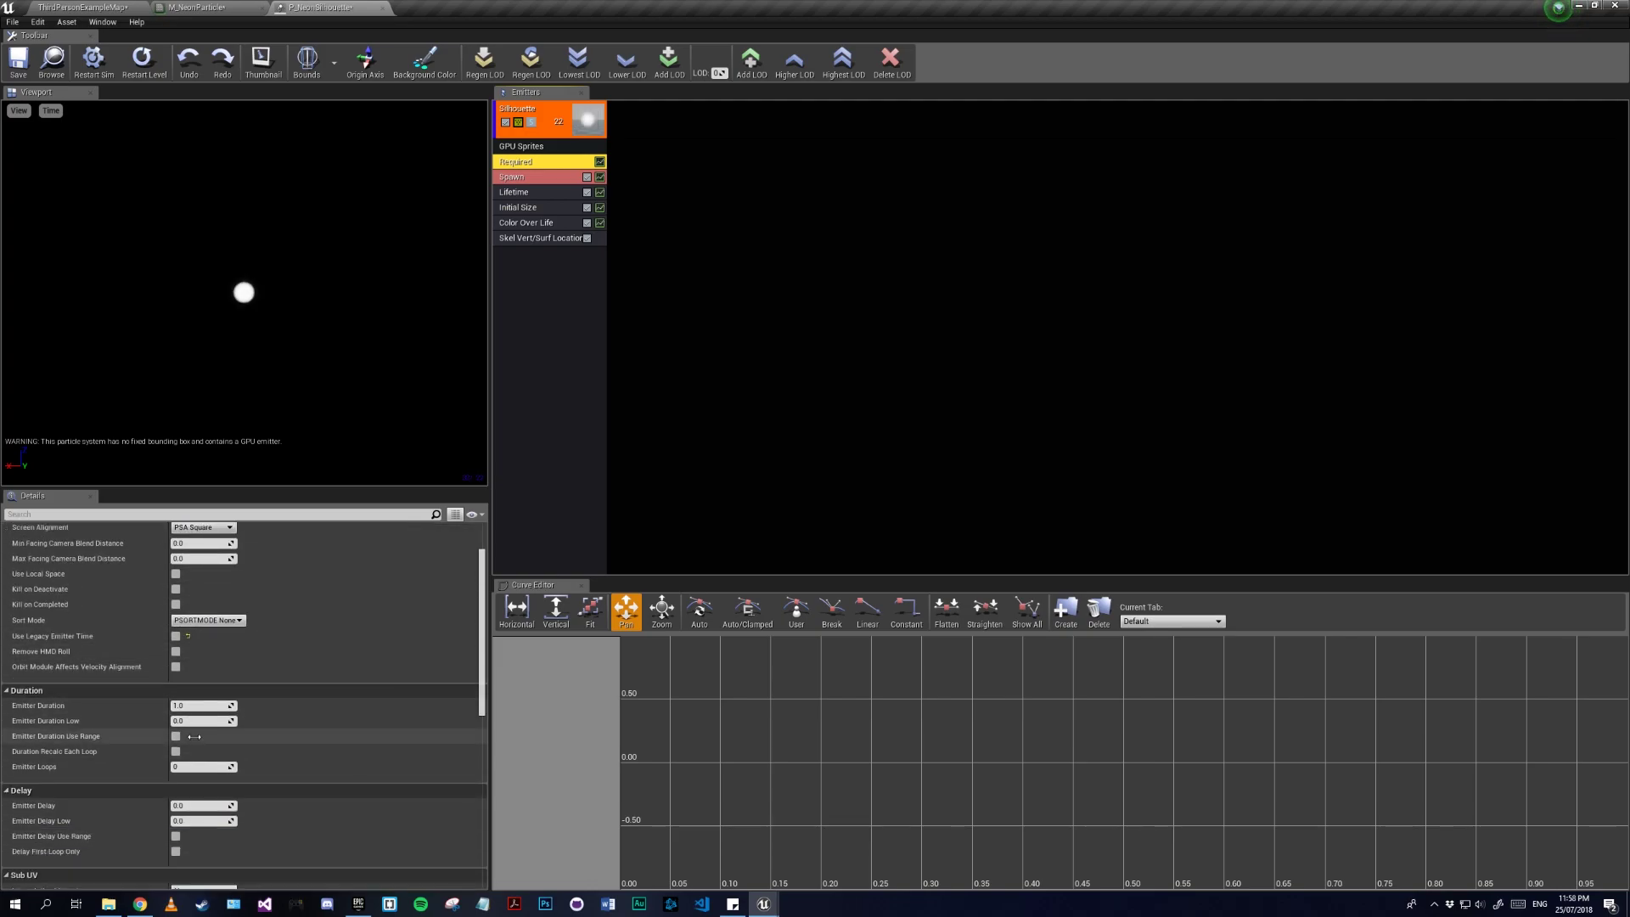
left_click(185, 645)
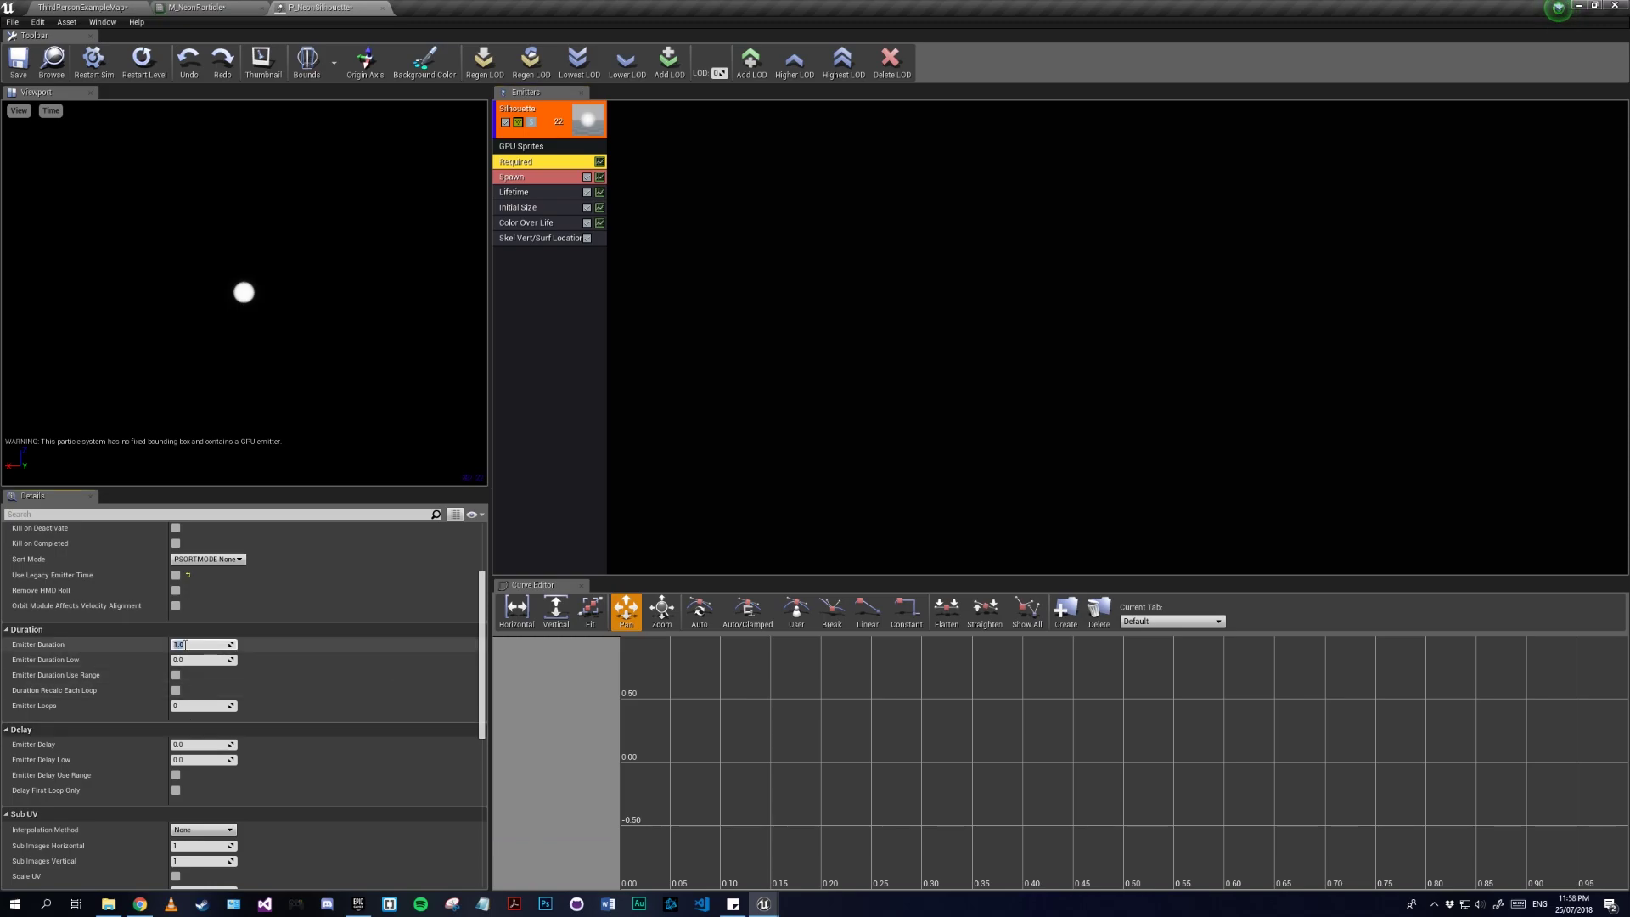
type("4")
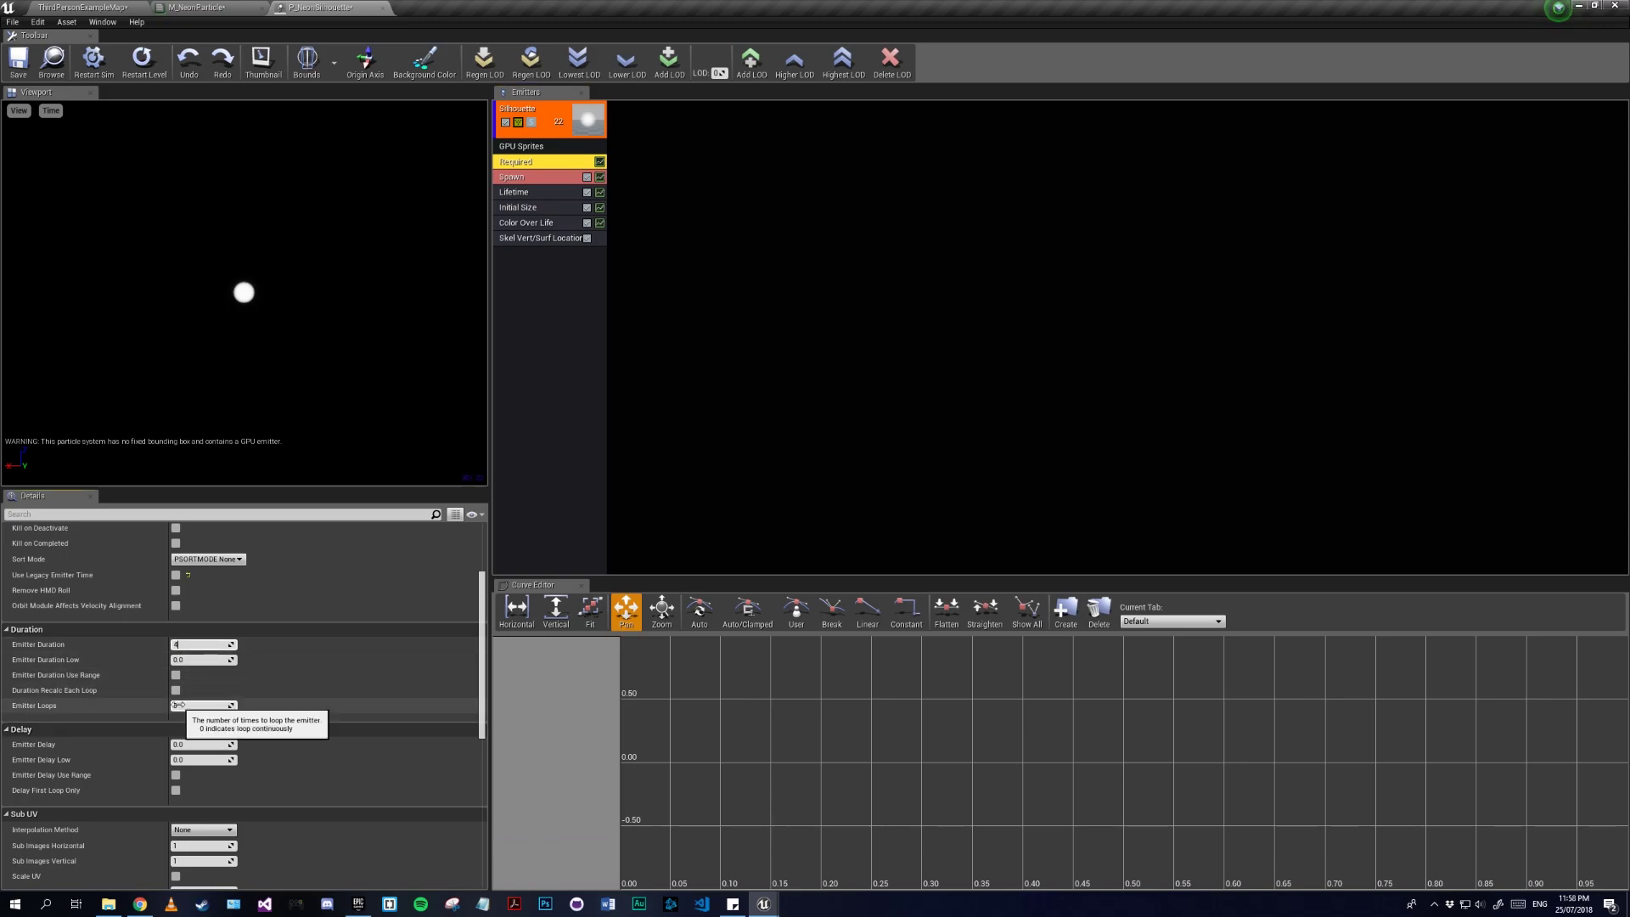
left_click(194, 706)
type("1")
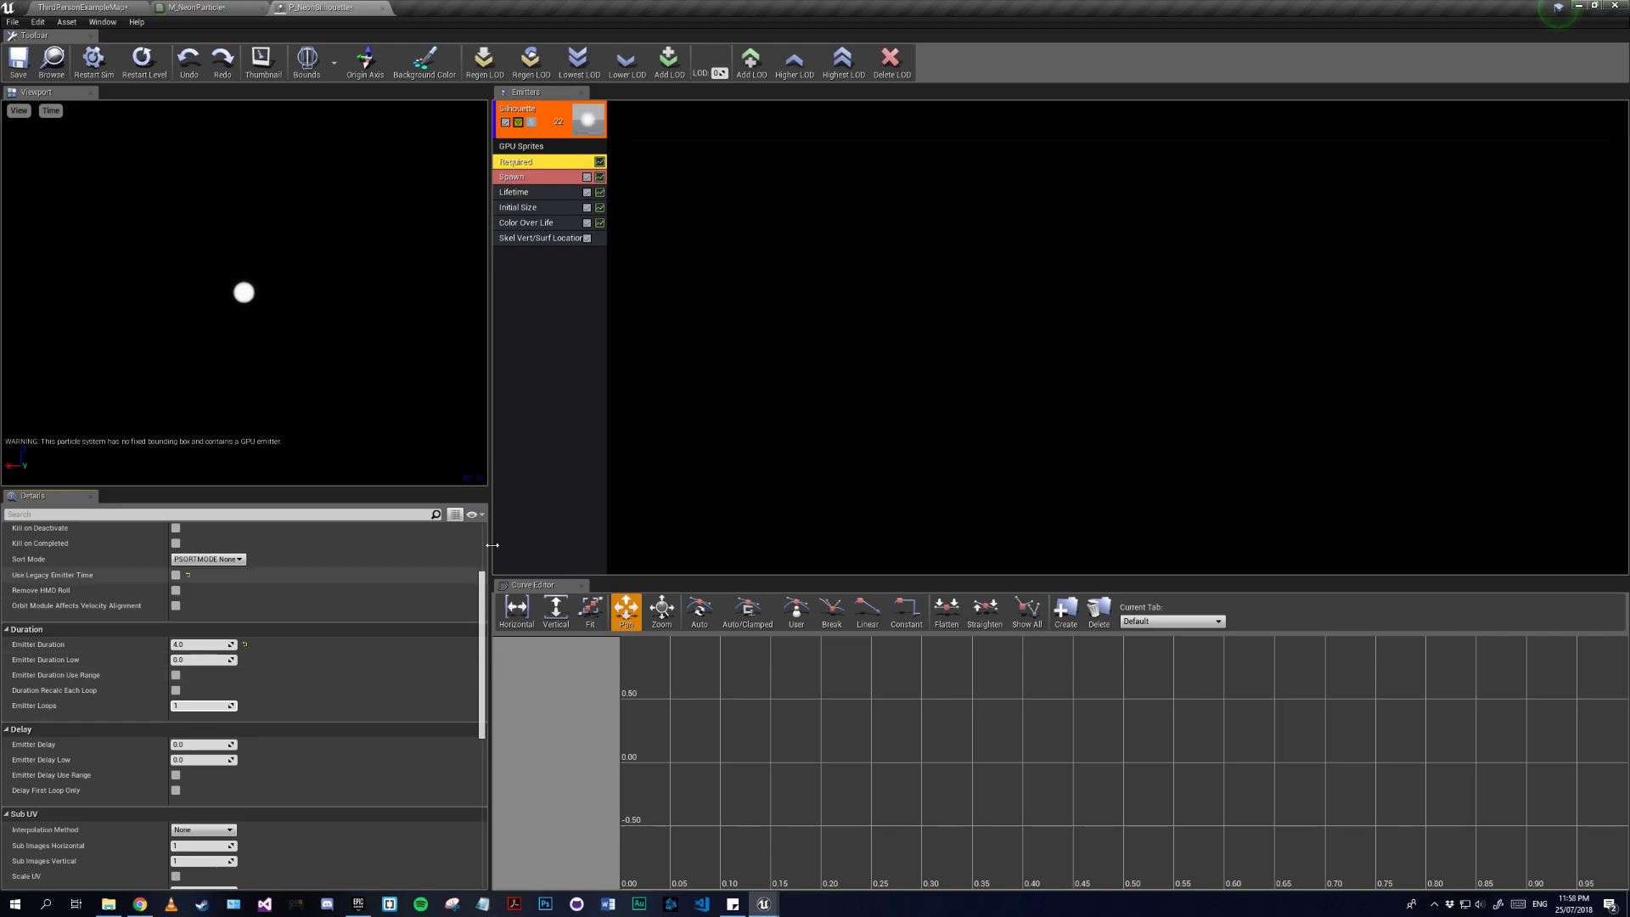
left_click(572, 445)
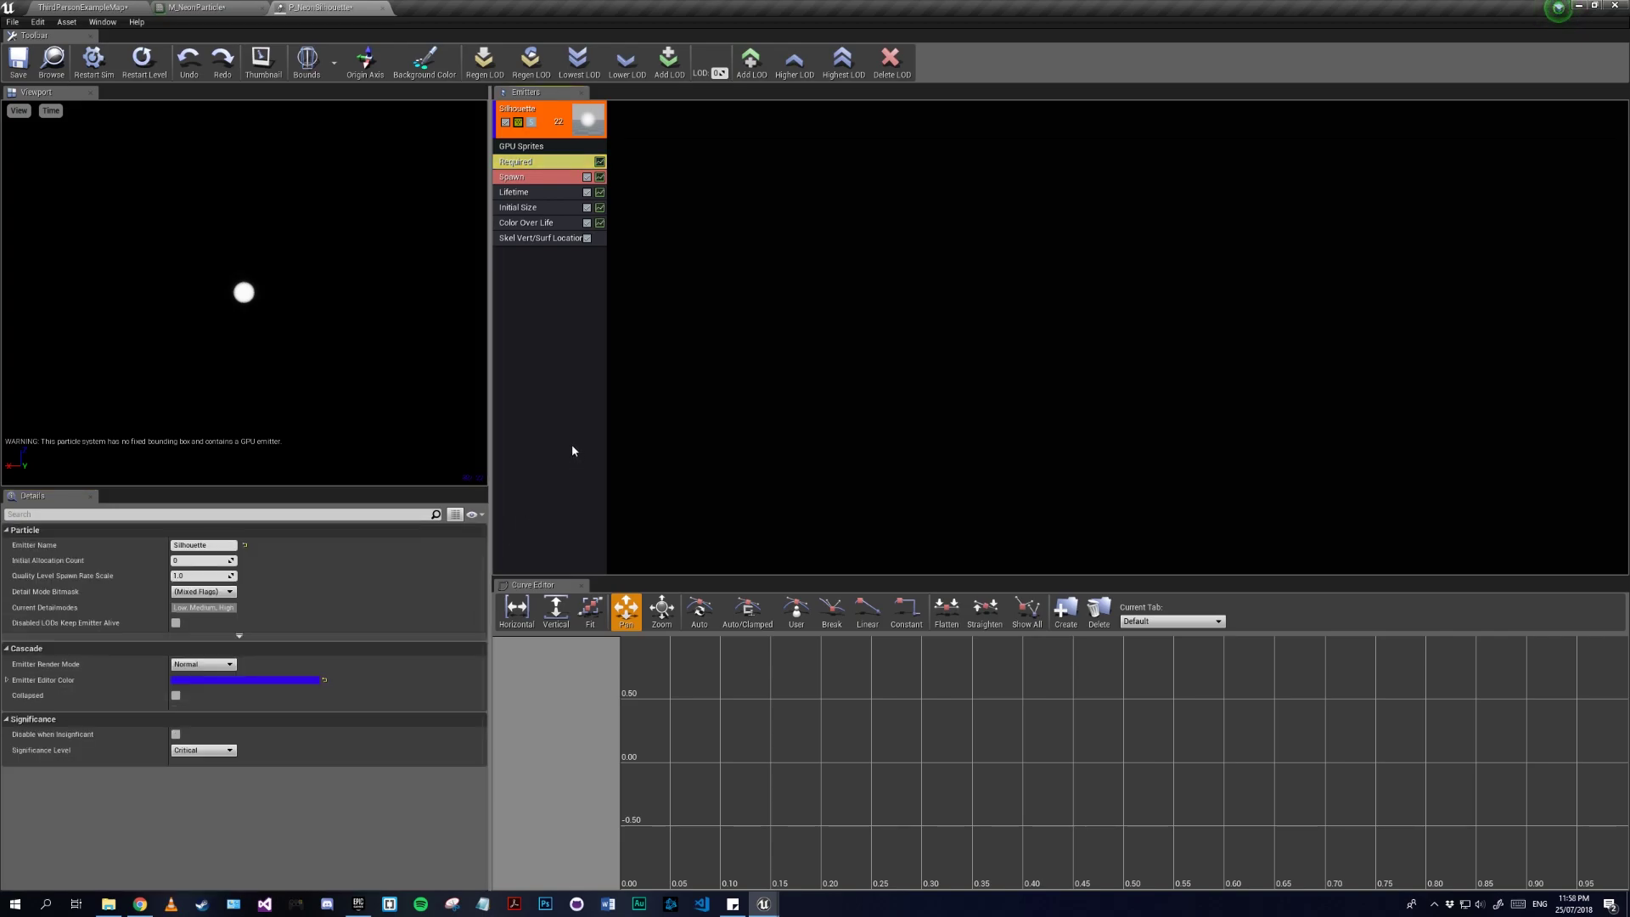
Step: Set the Spawn module's Rate constant to 100 and its Rate Scale constant to 5
left_click(537, 177)
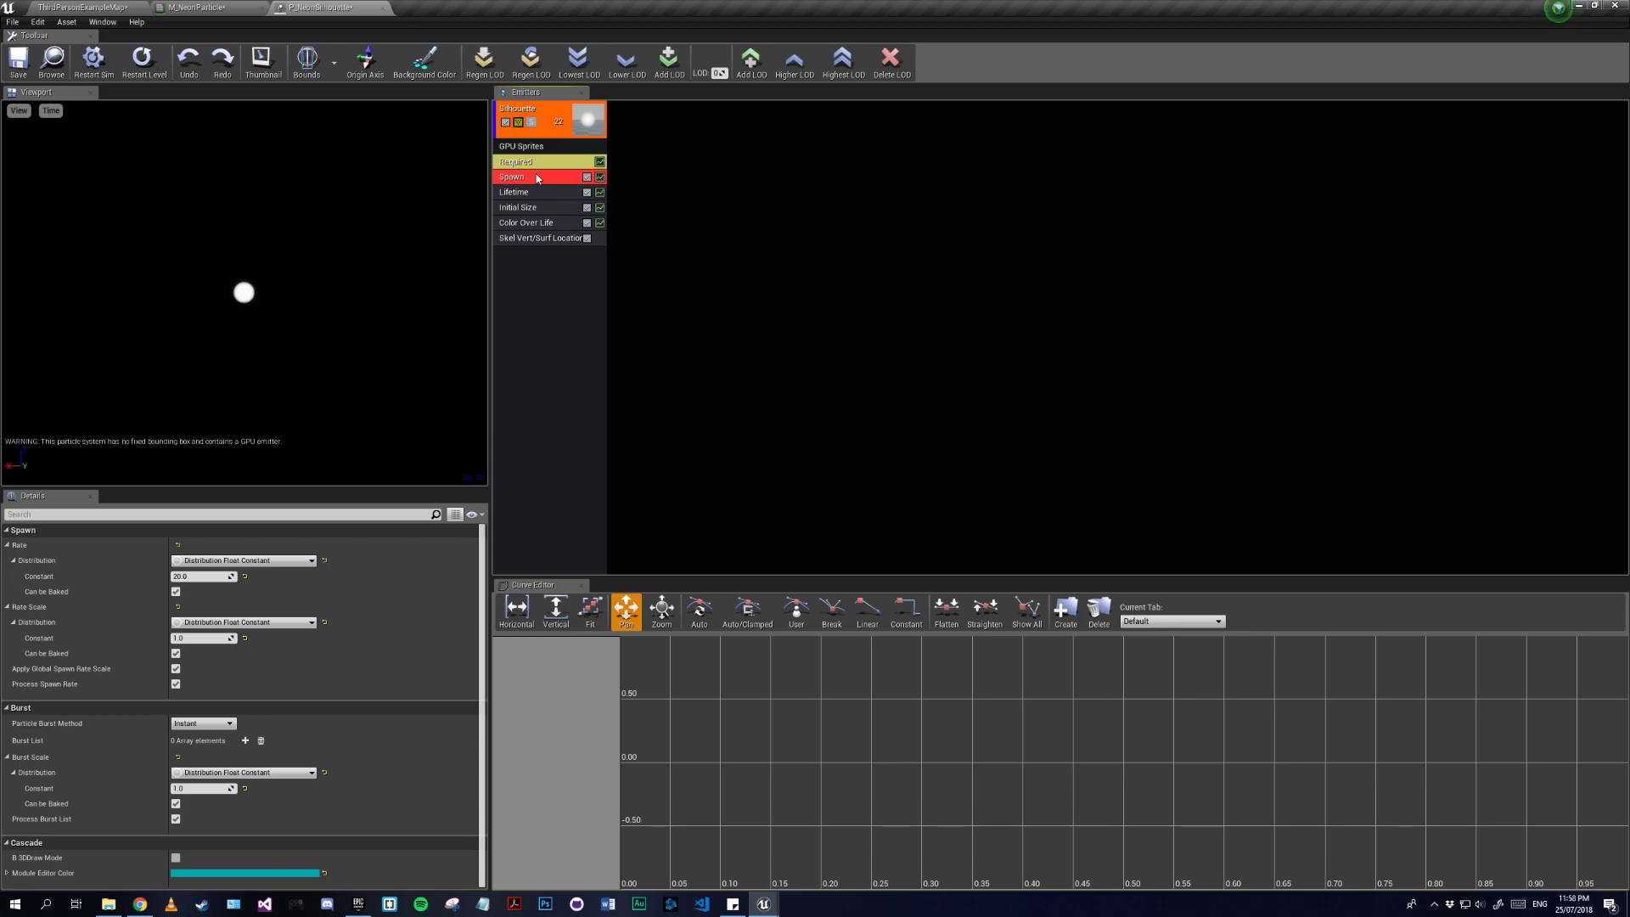
left_click(195, 578)
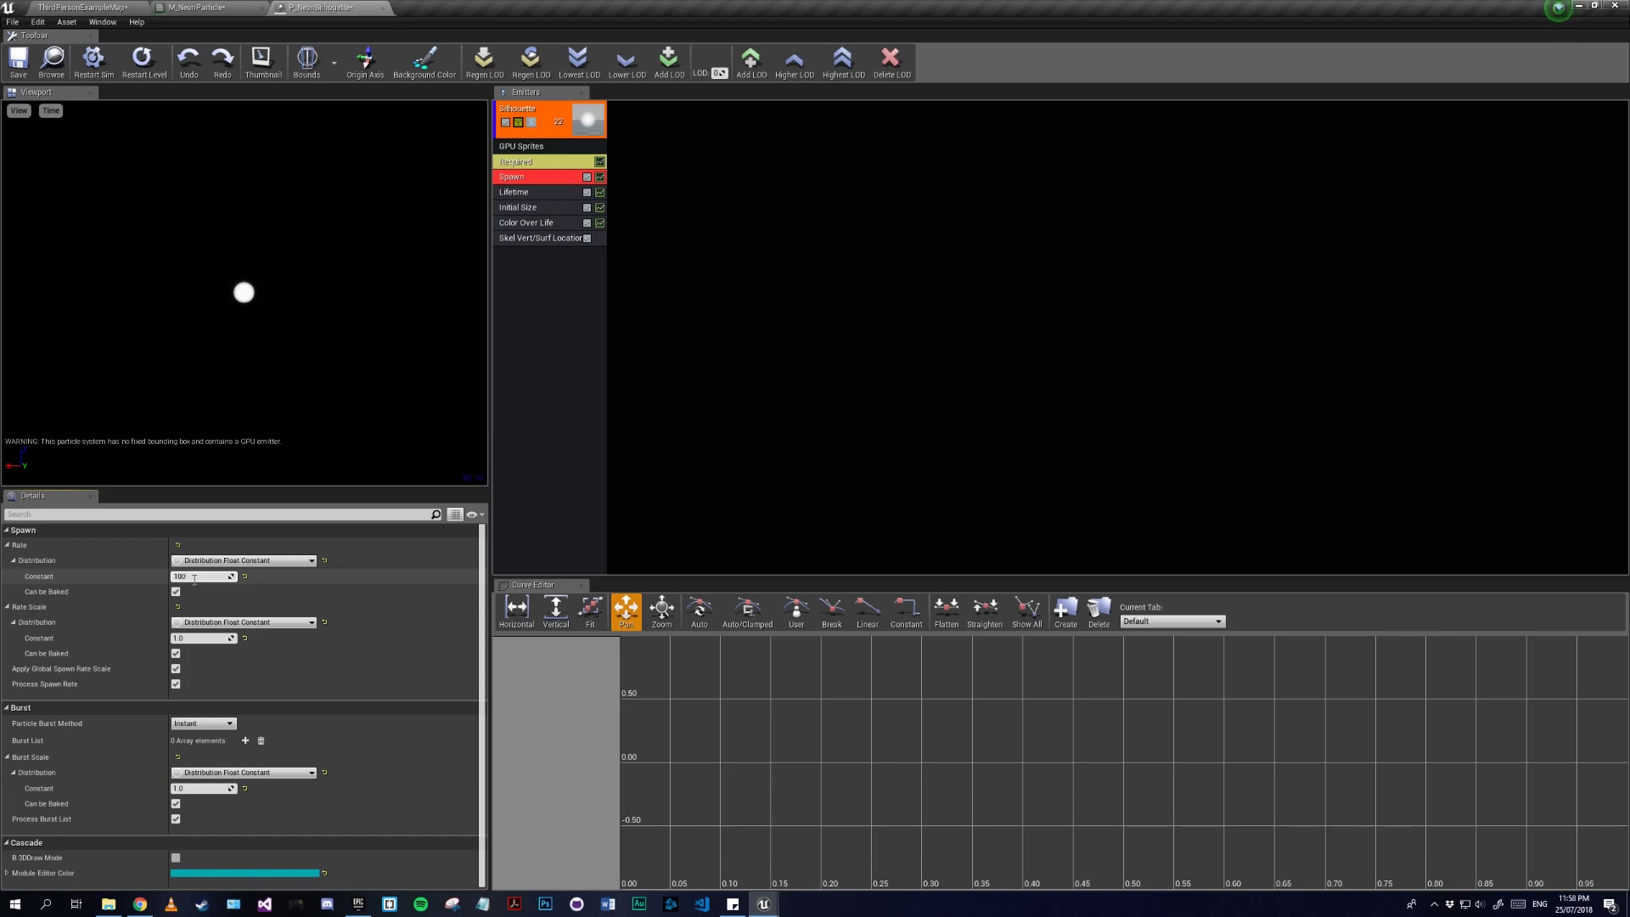
type("100")
key("Return")
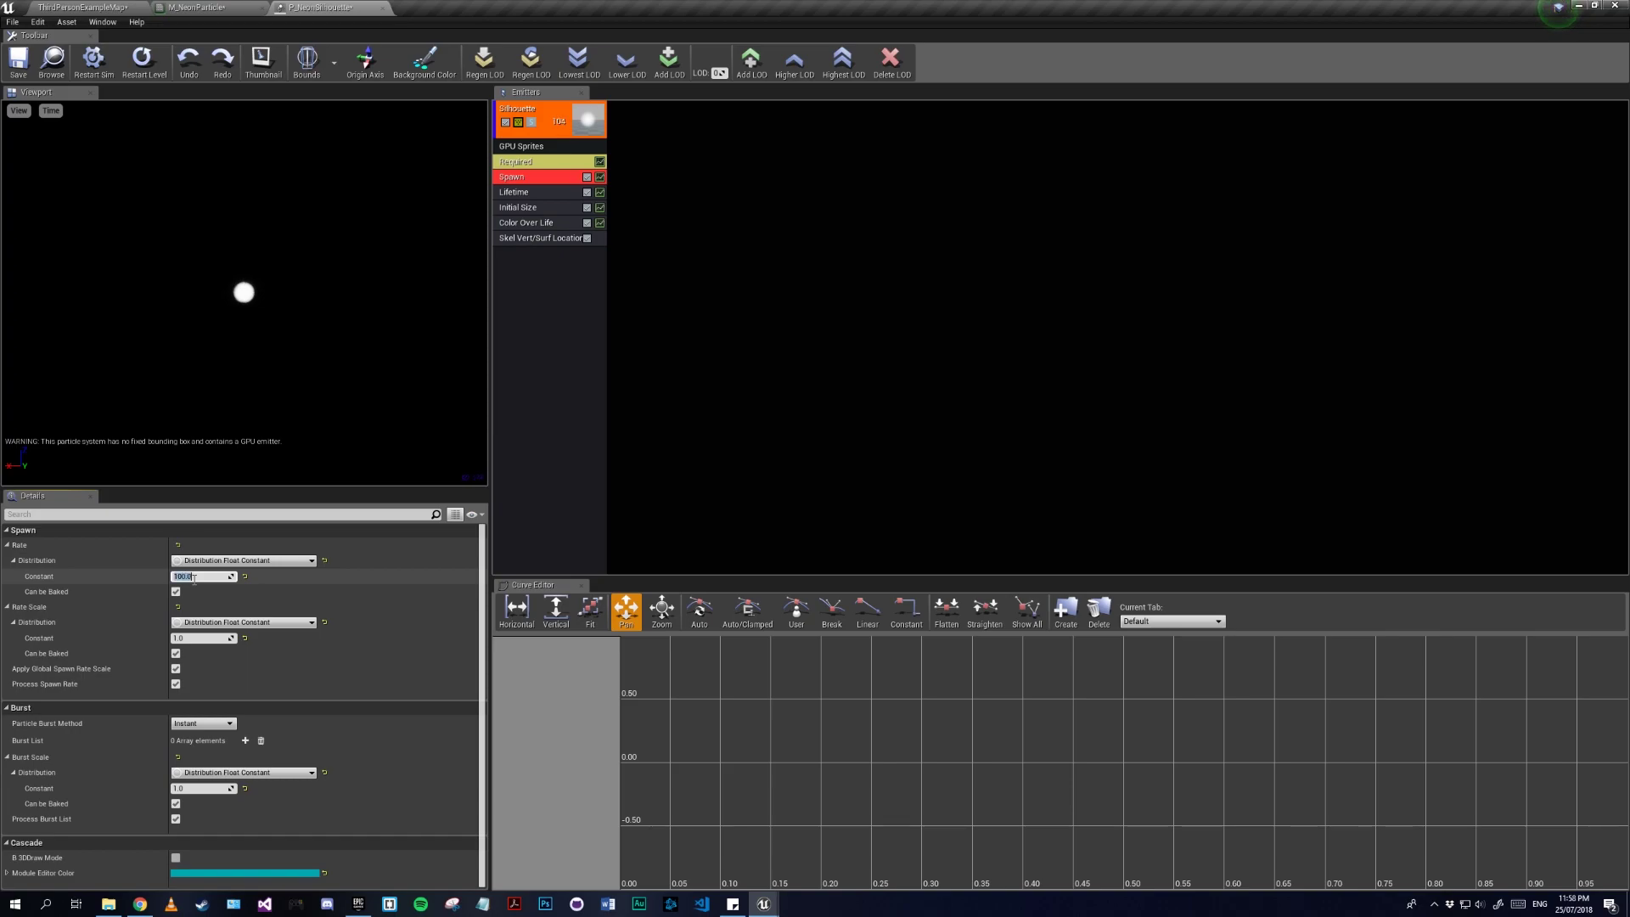
left_click(187, 638)
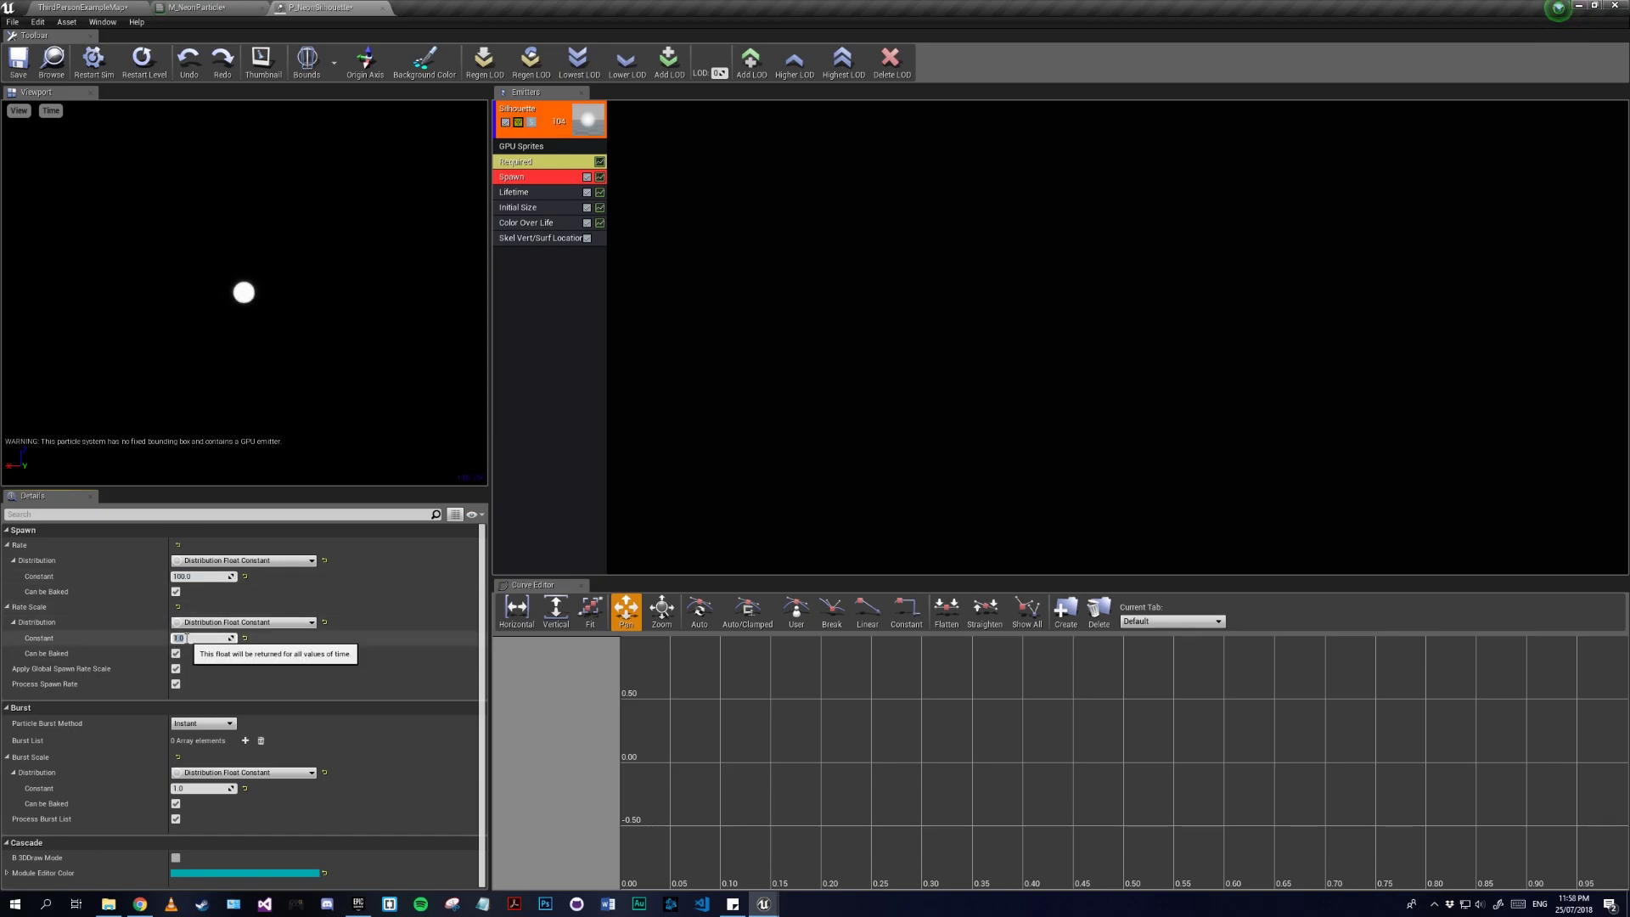
type("5")
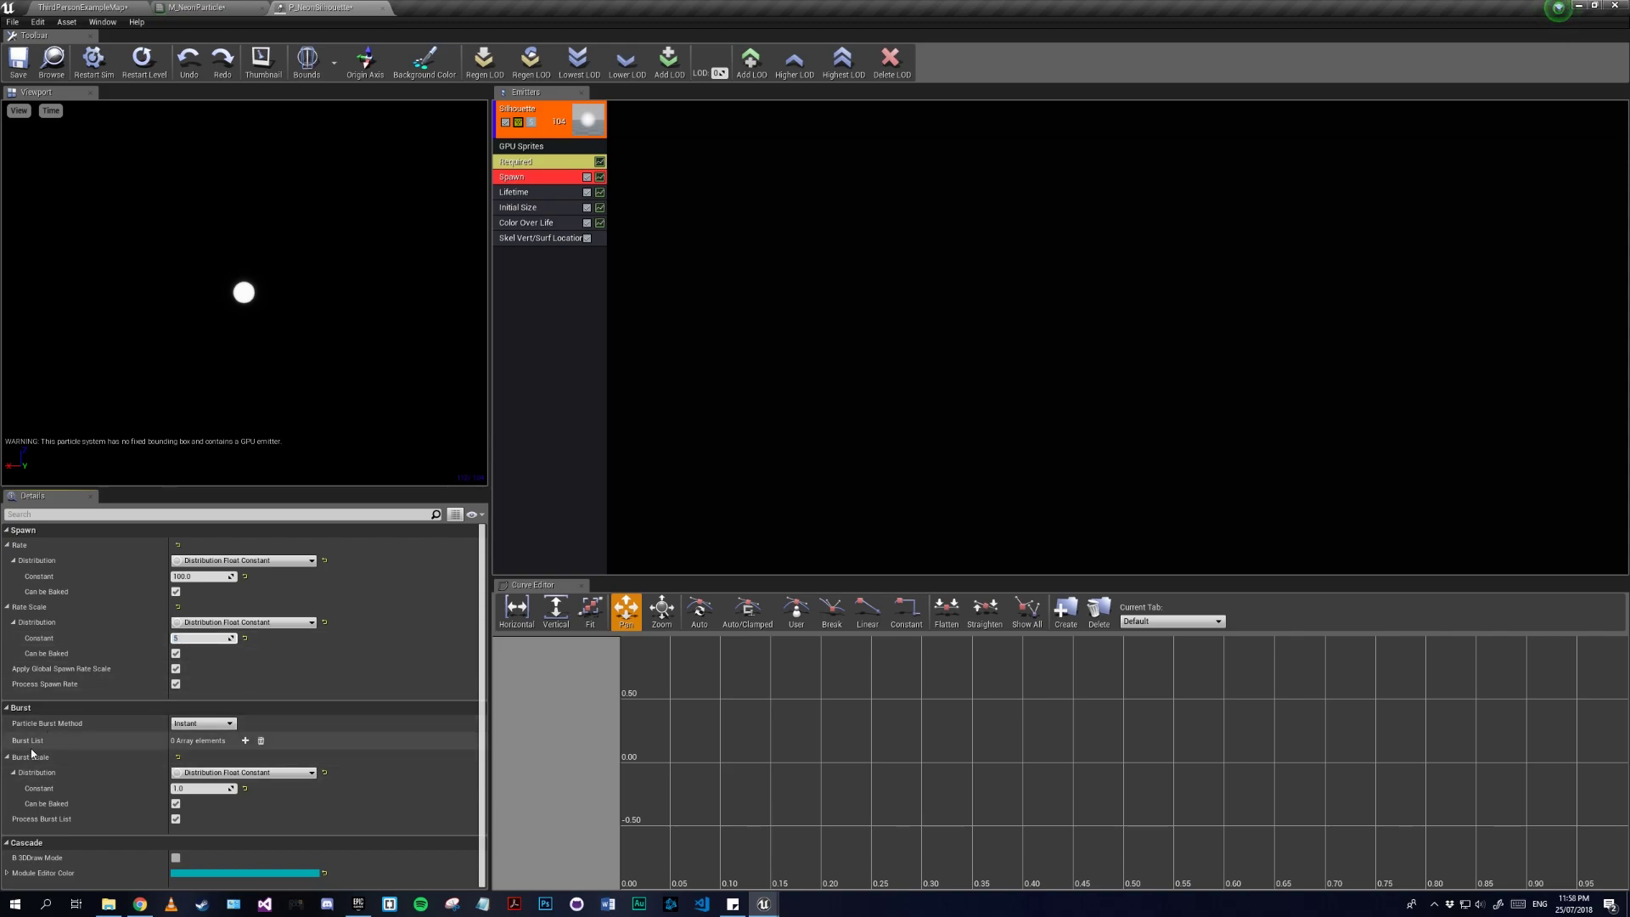
Step: Add an element to the Spawn module's Burst List and set its Count to 5000
left_click(245, 741)
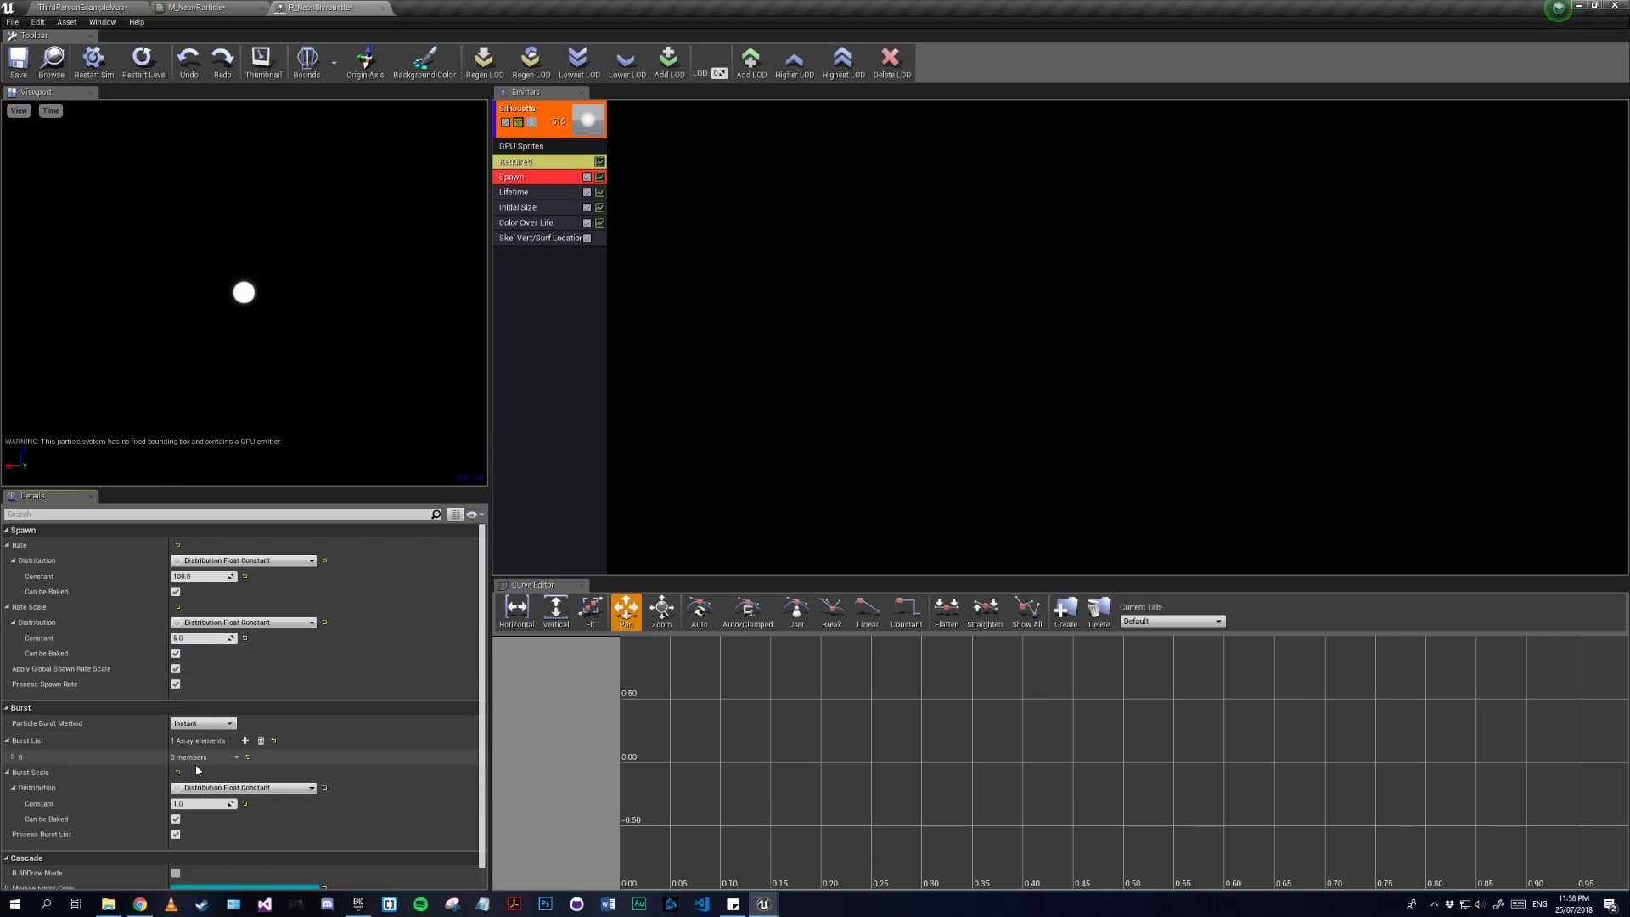
left_click(13, 756)
scroll(51, 747, "down", 1)
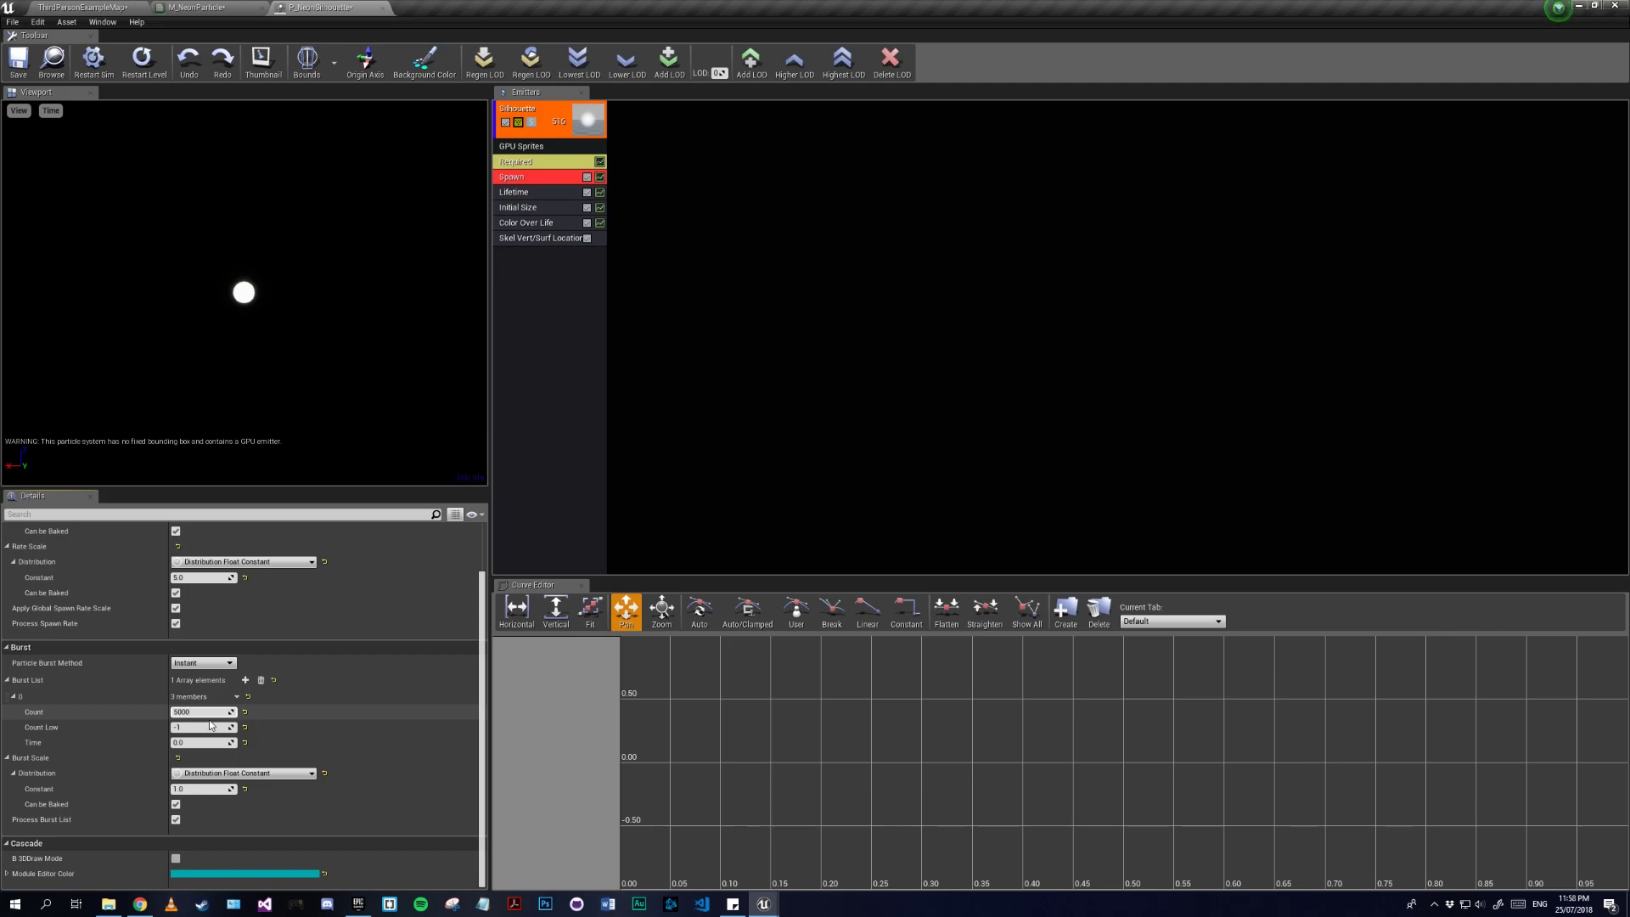
key("Return")
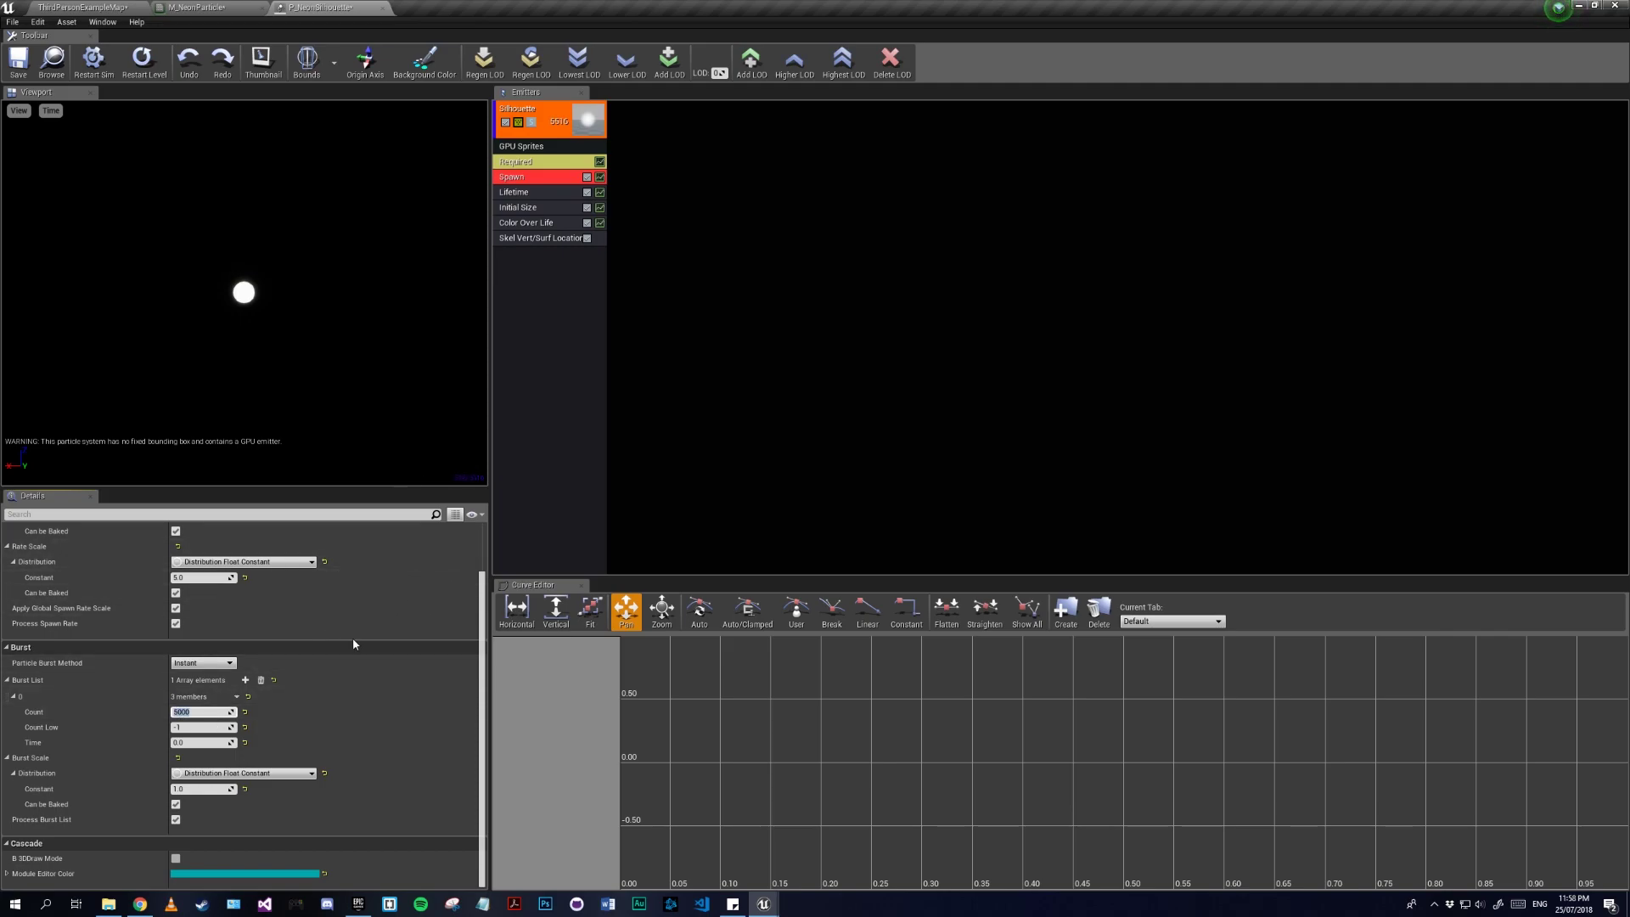
scroll(351, 639, "up", 1)
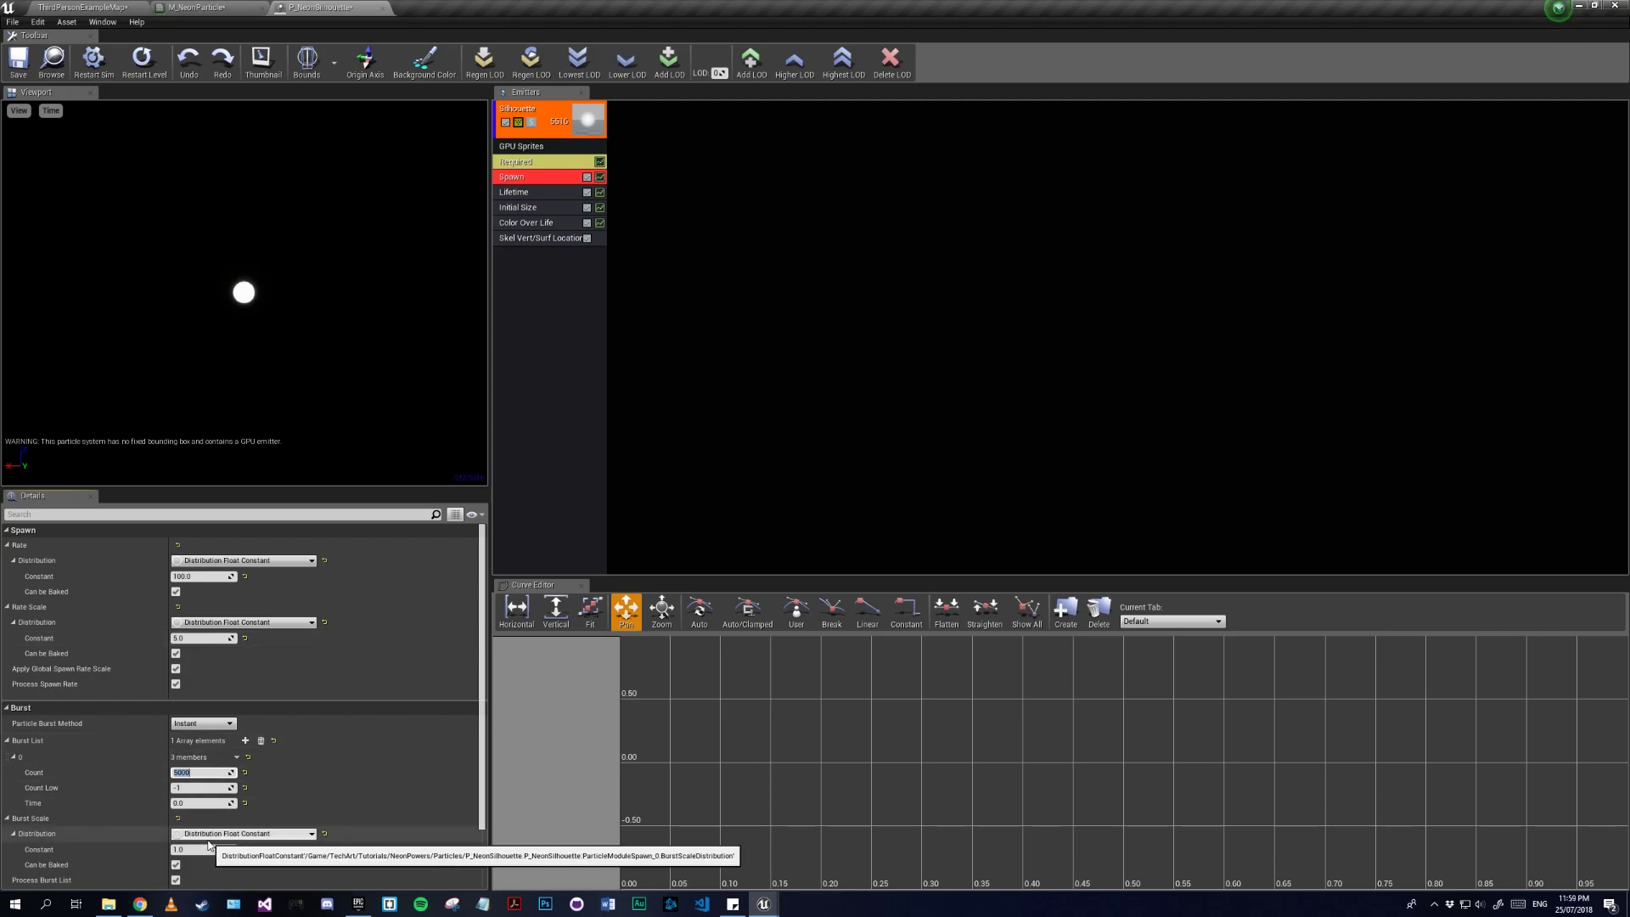
Step: Change the Lifetime module's distribution to Distribution Float Constant and enter its constant value
left_click(534, 191)
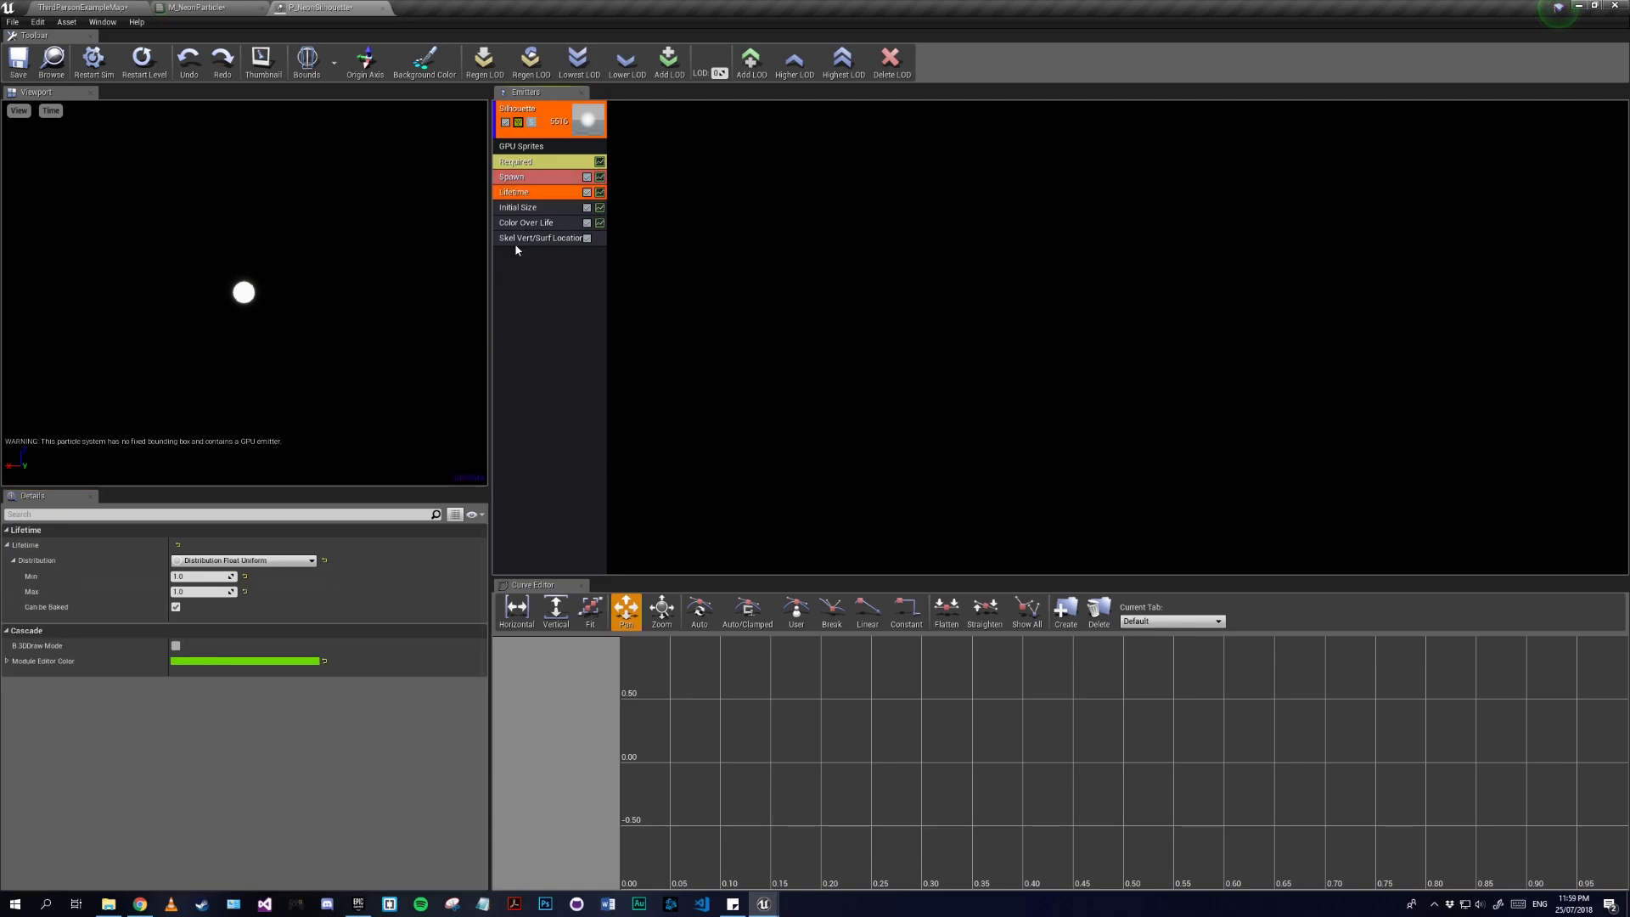
left_click(221, 560)
left_click(201, 588)
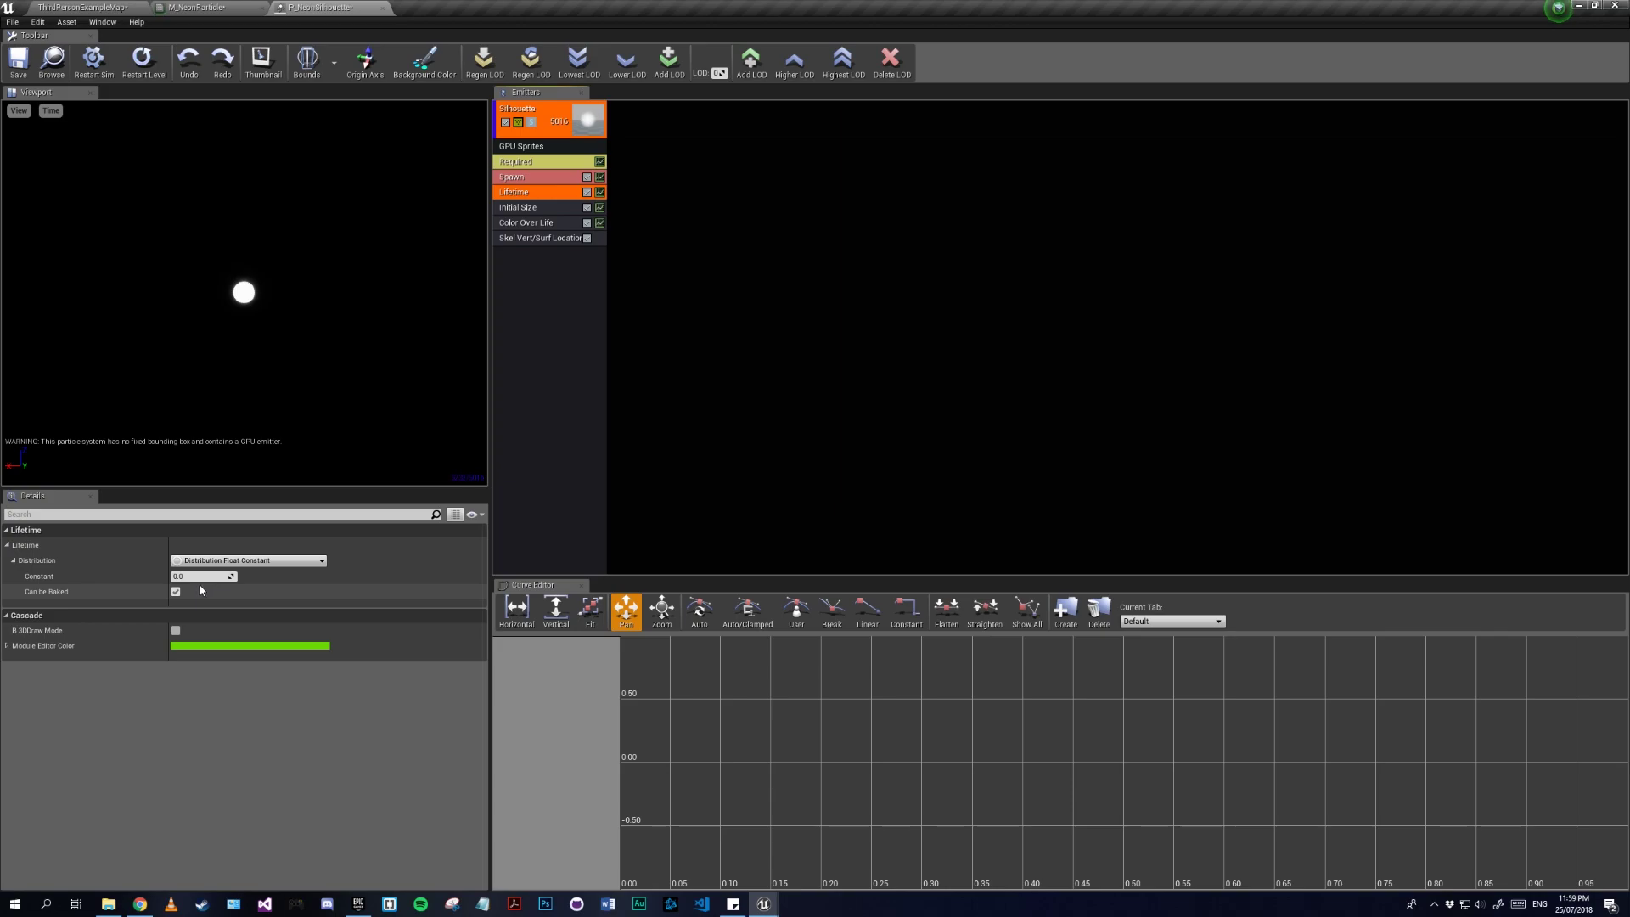
left_click(191, 579)
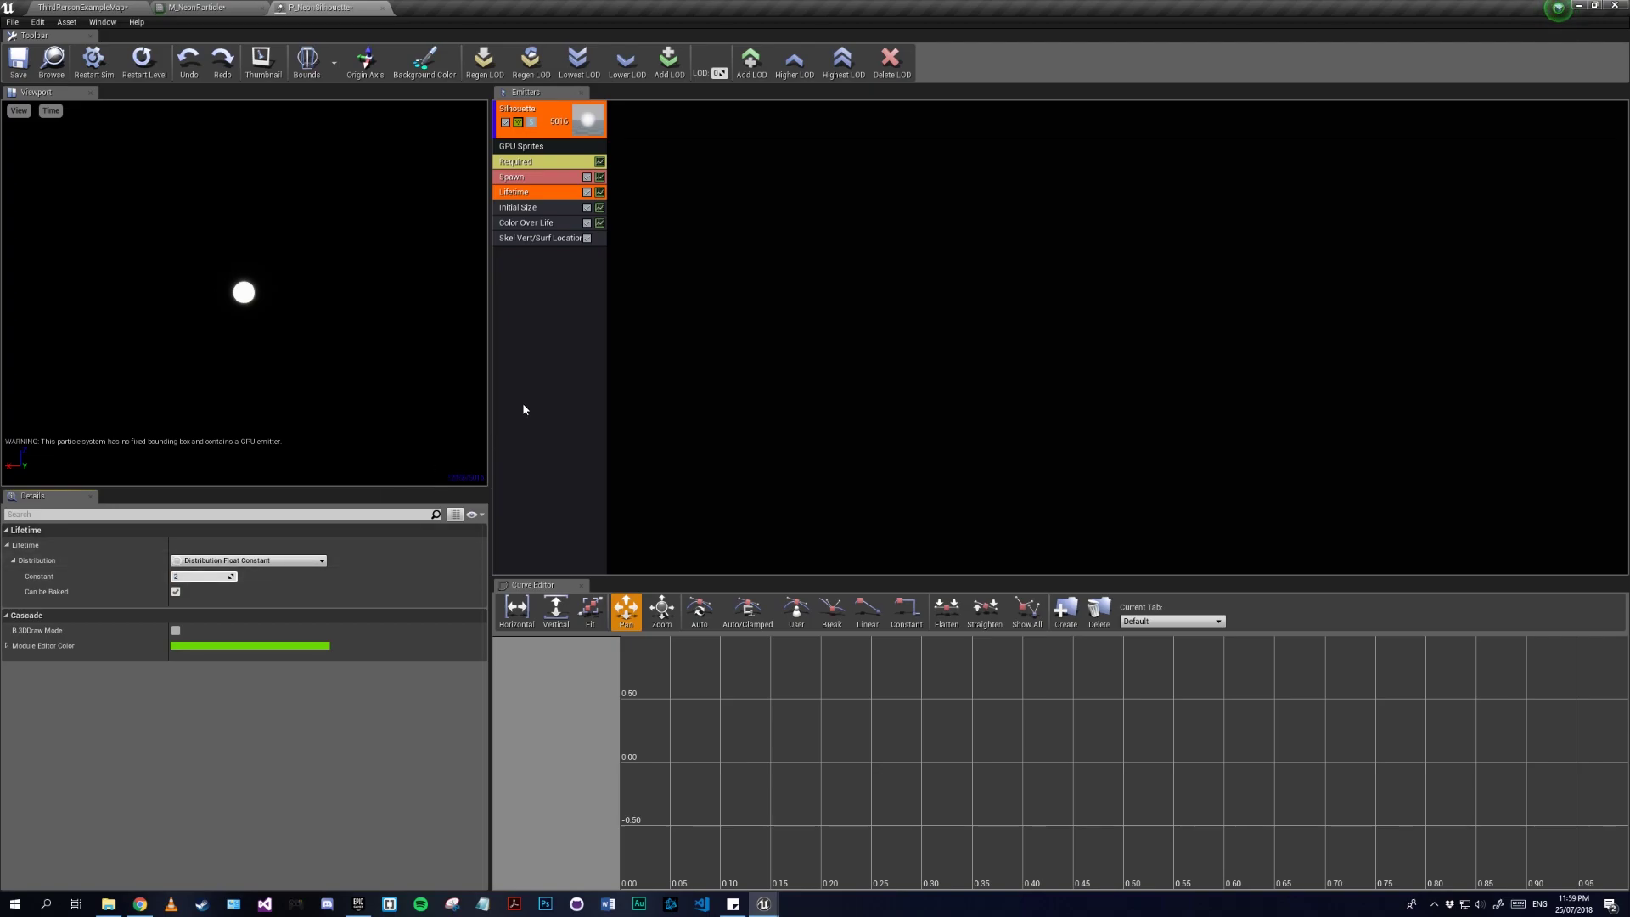
left_click(553, 263)
Step: Change the Initial Size module's Start Size to Distribution Vector Constant with a constant size of 3
left_click(545, 204)
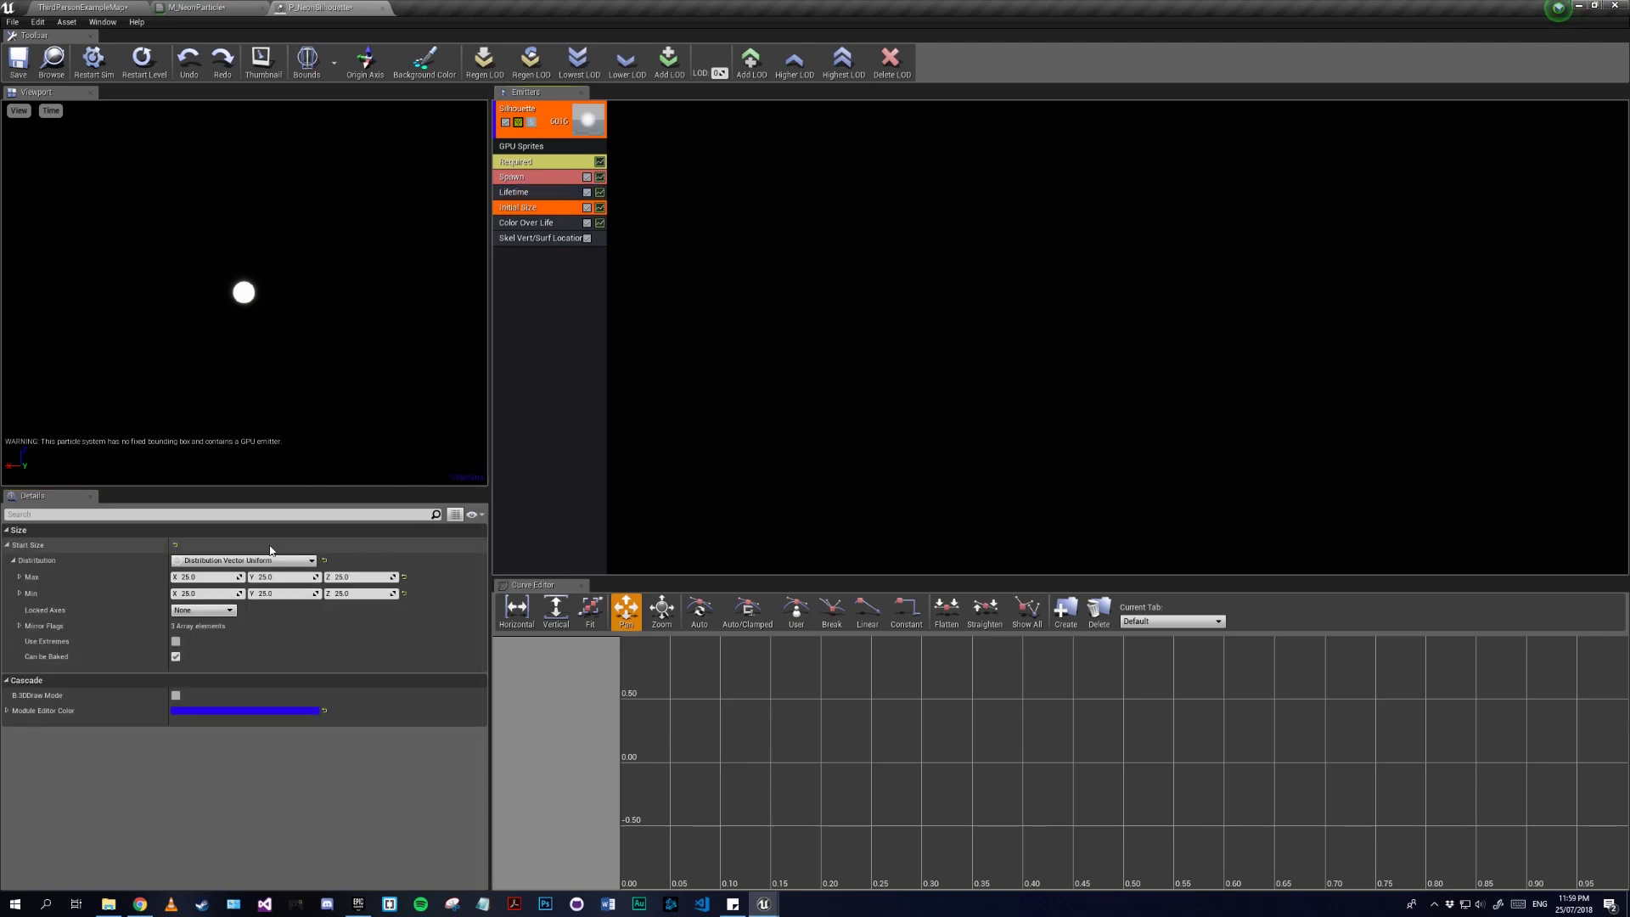
left_click(245, 560)
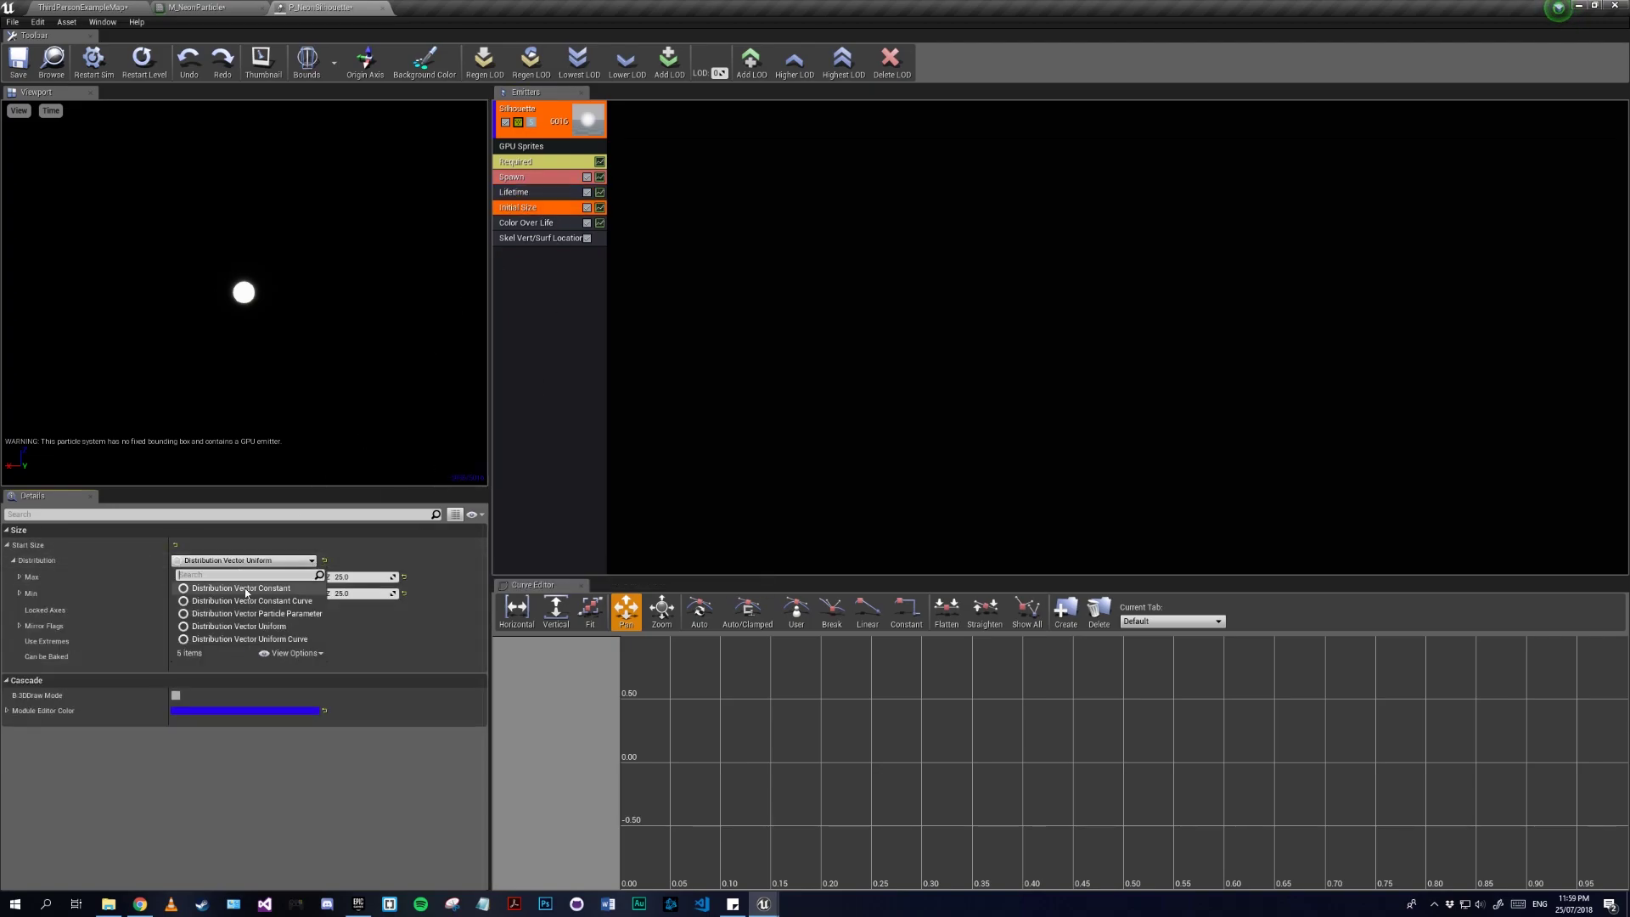
left_click(214, 593)
left_click(214, 577)
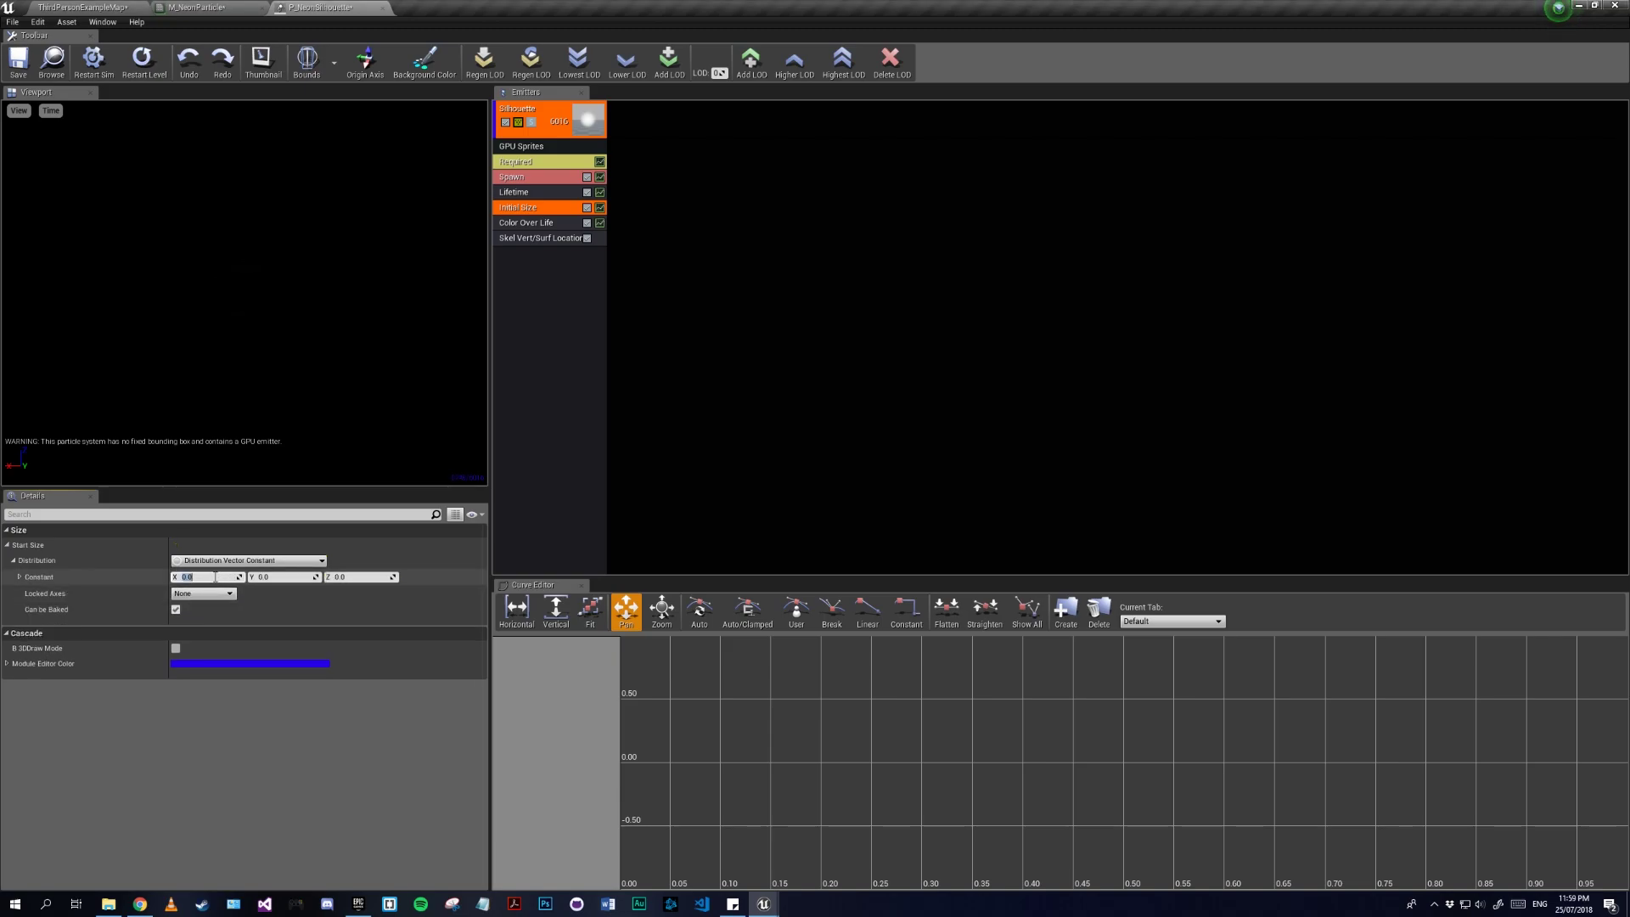
left_click(256, 577)
type("3")
left_click(382, 577)
type("3")
Step: Change the Color Over Life distribution to Distribution Vector Constant
left_click(561, 226)
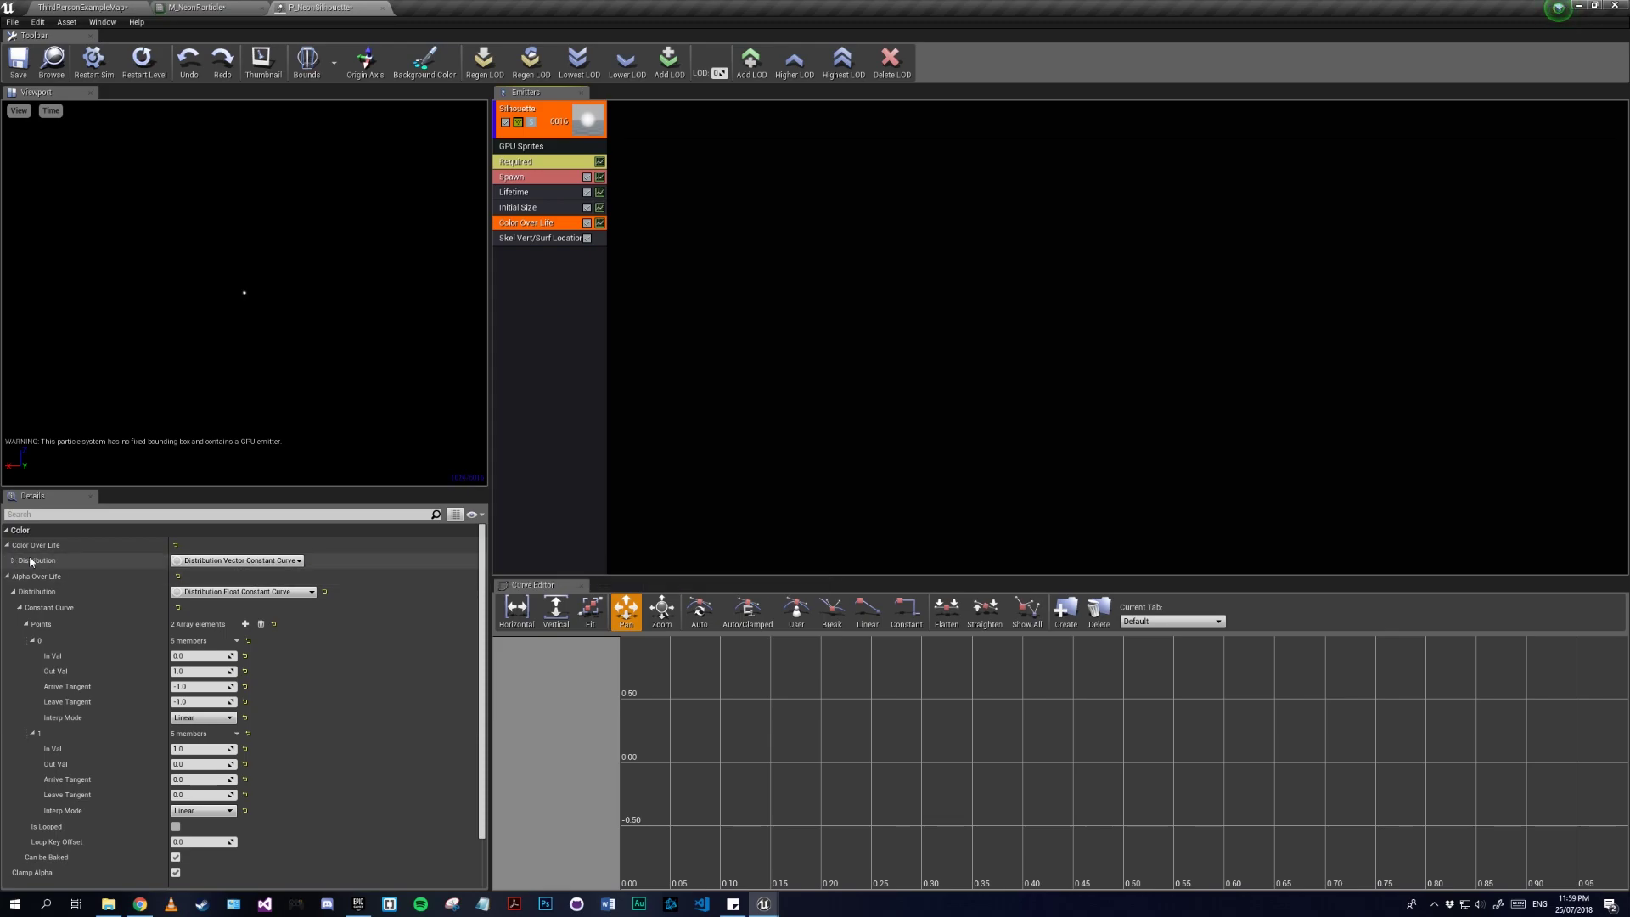
left_click(272, 561)
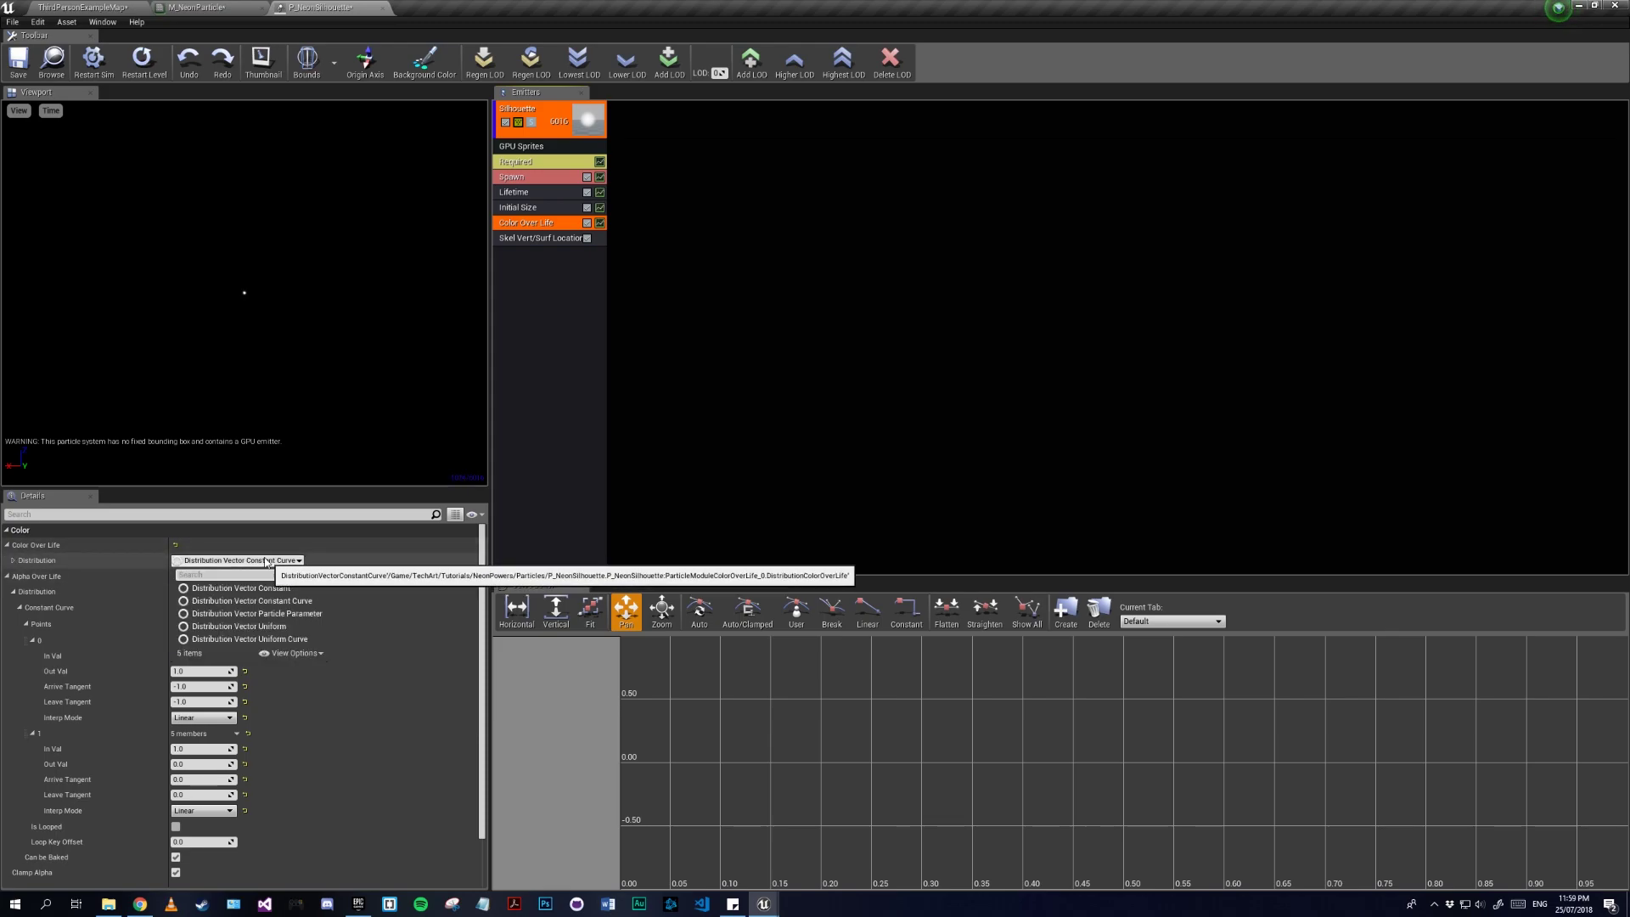
left_click(13, 561)
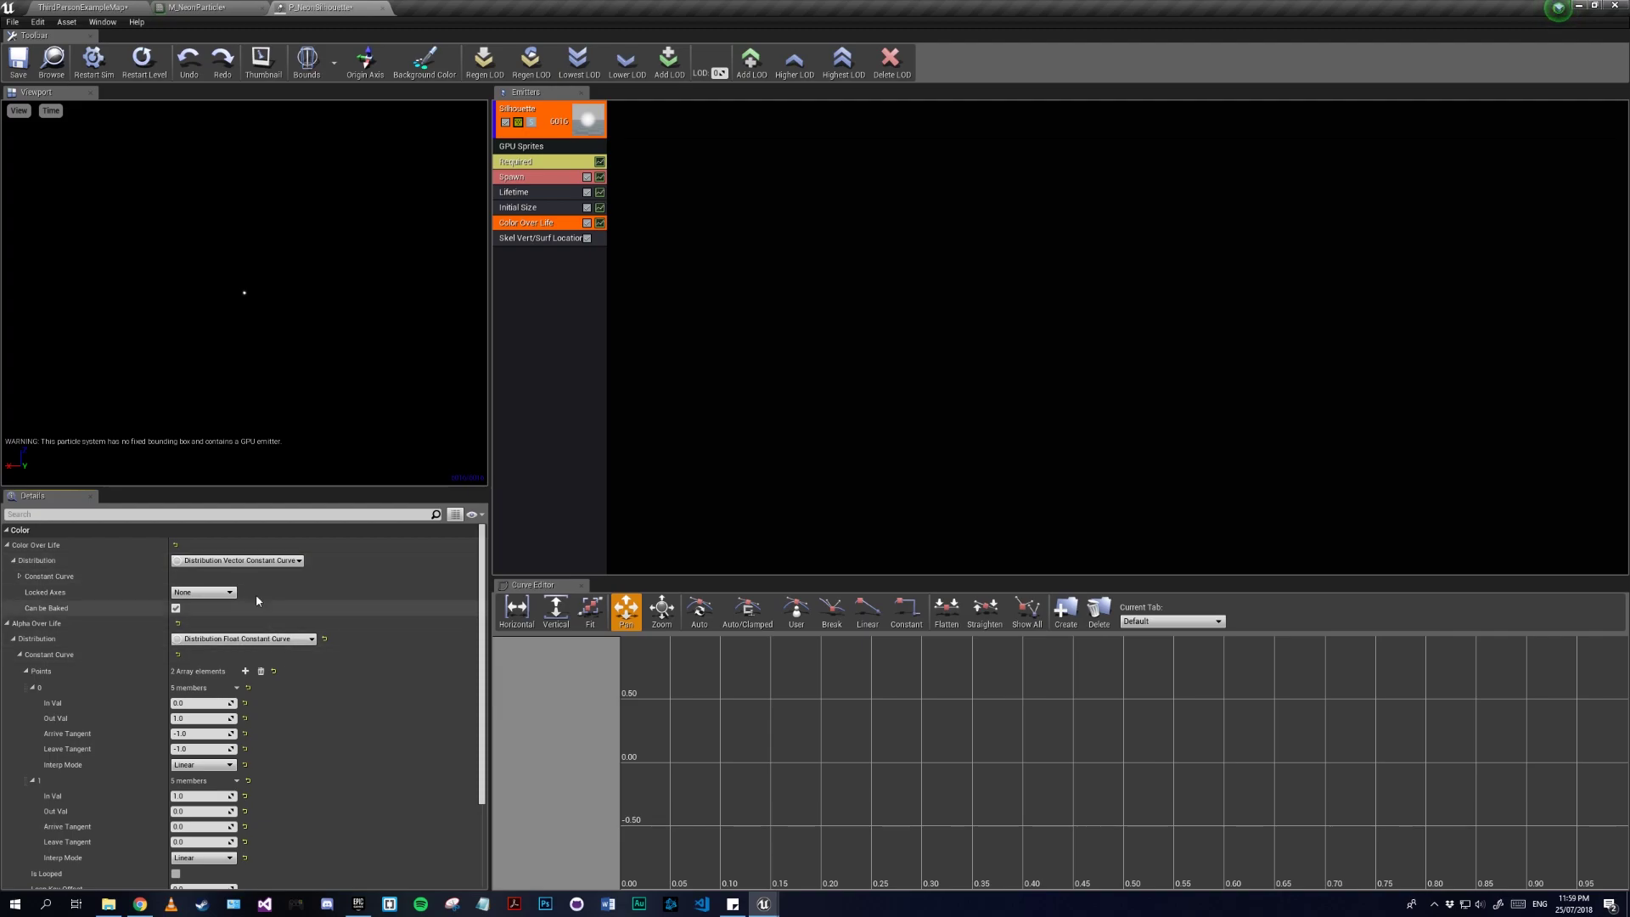
left_click(20, 576)
left_click(238, 560)
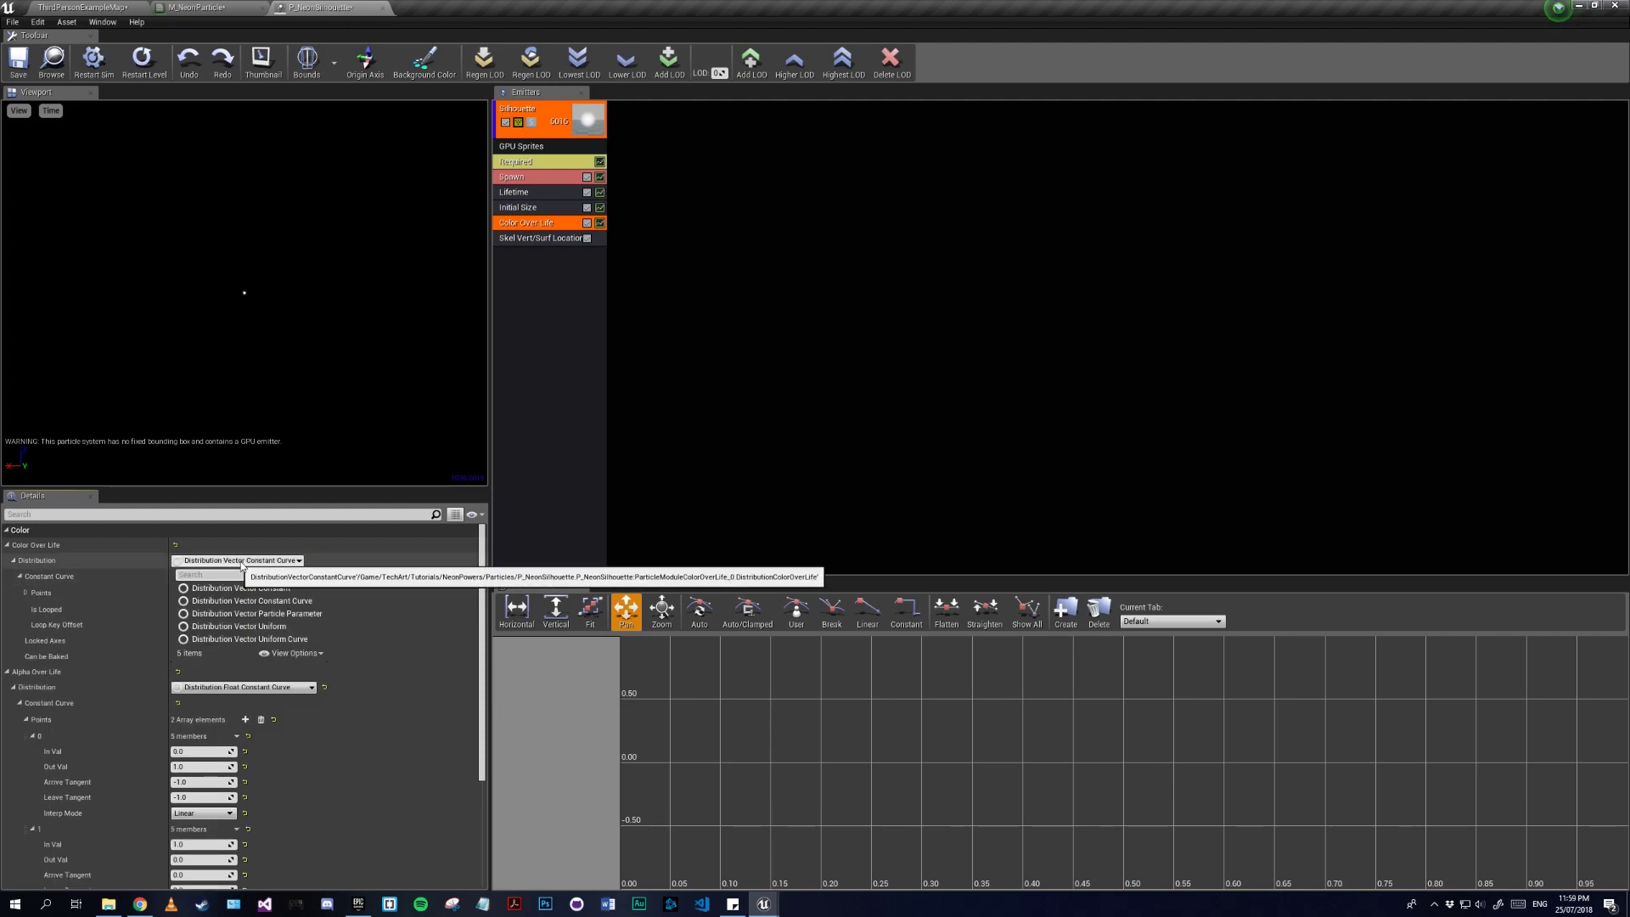
left_click(275, 592)
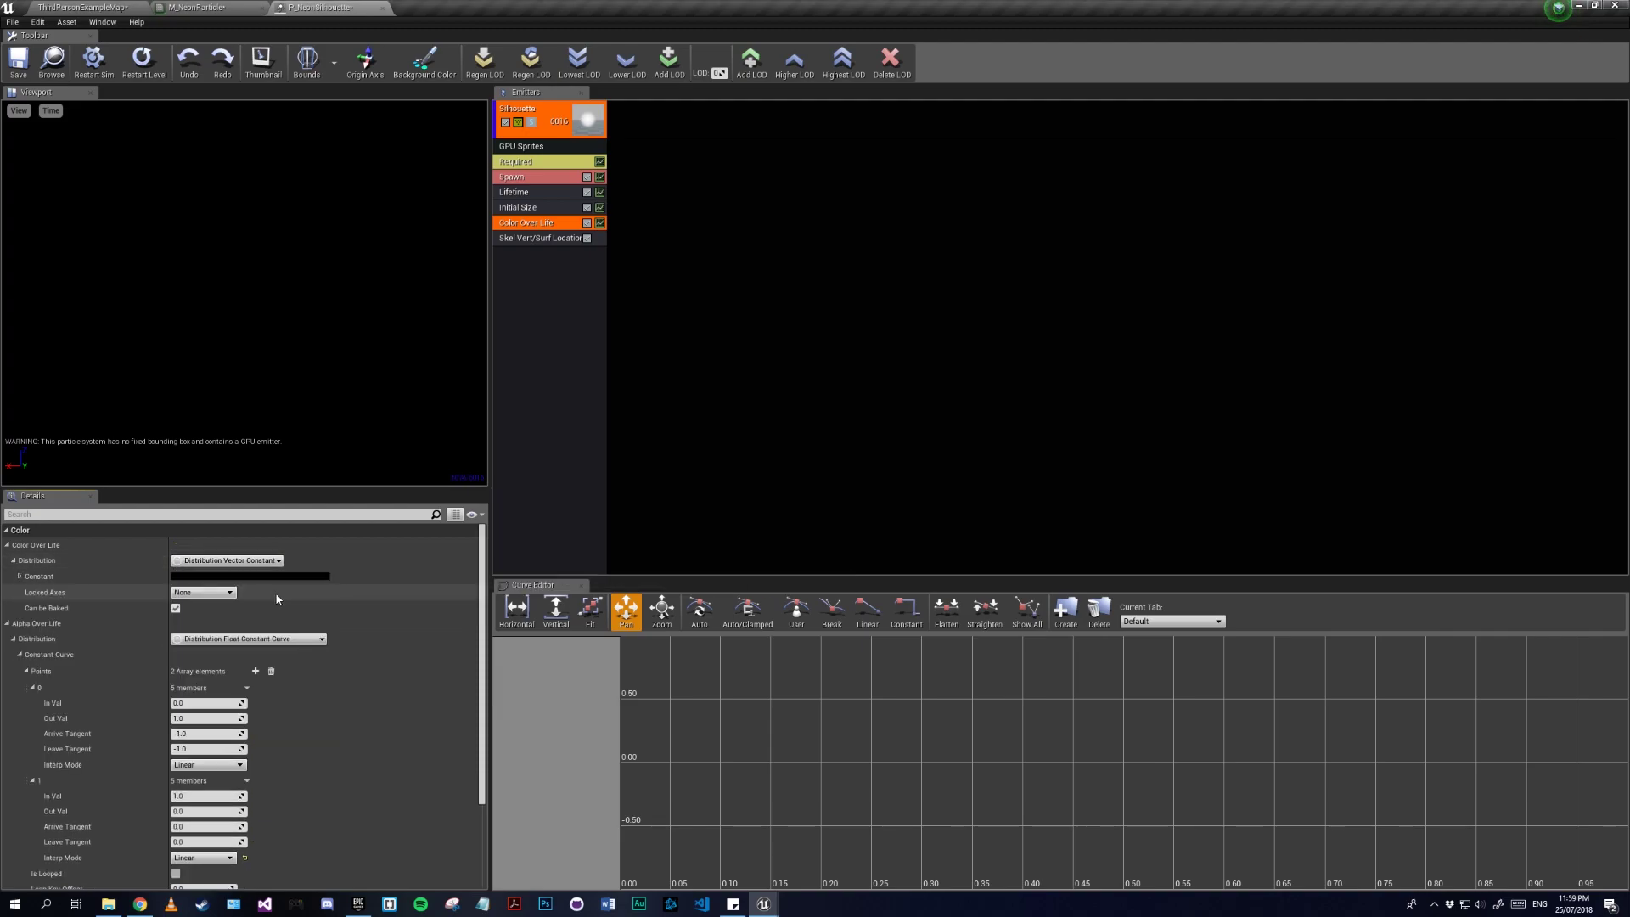
Step: Set the Color Over Life constant to a glowing orange with red 5 and green 1
left_click(192, 577)
left_click(240, 741)
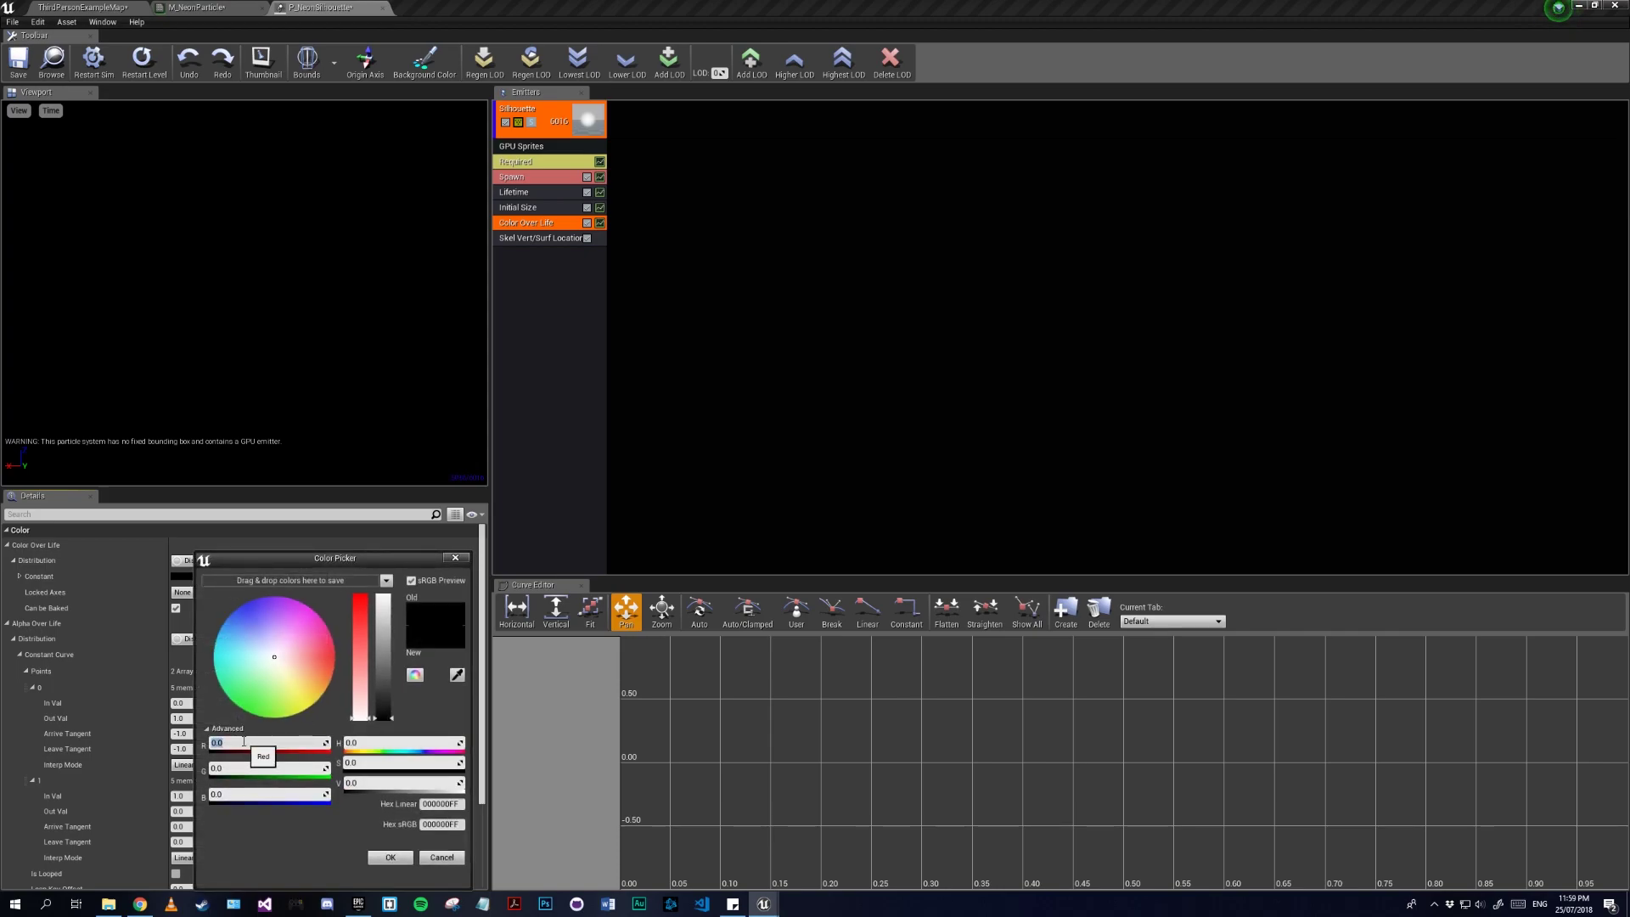
type("5")
key("Tab")
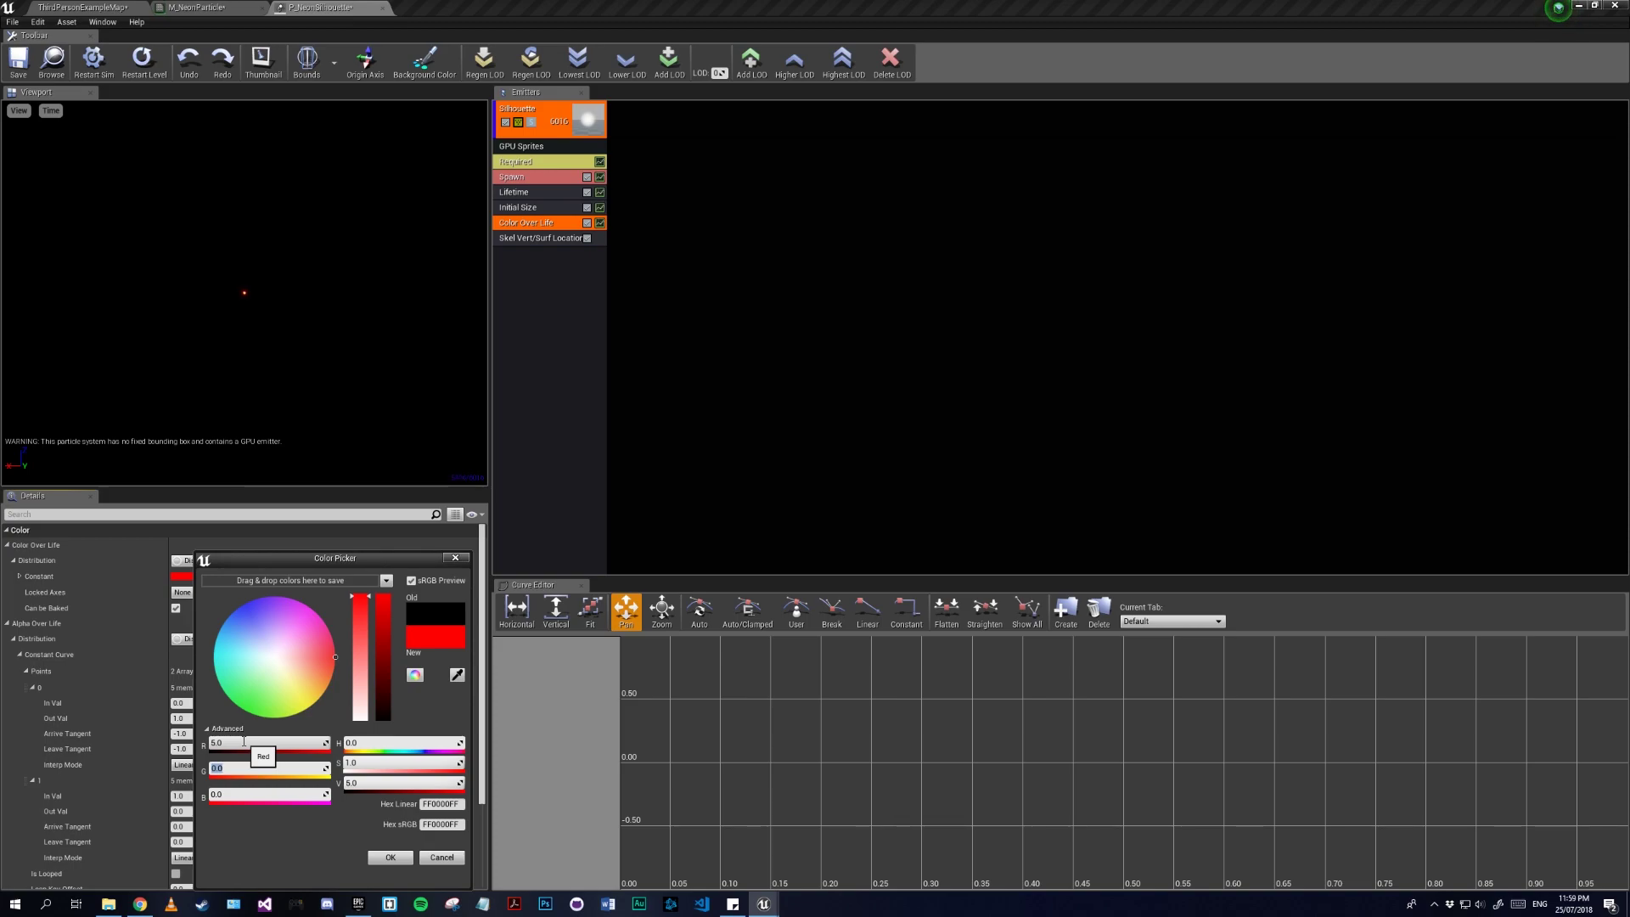
key("Return")
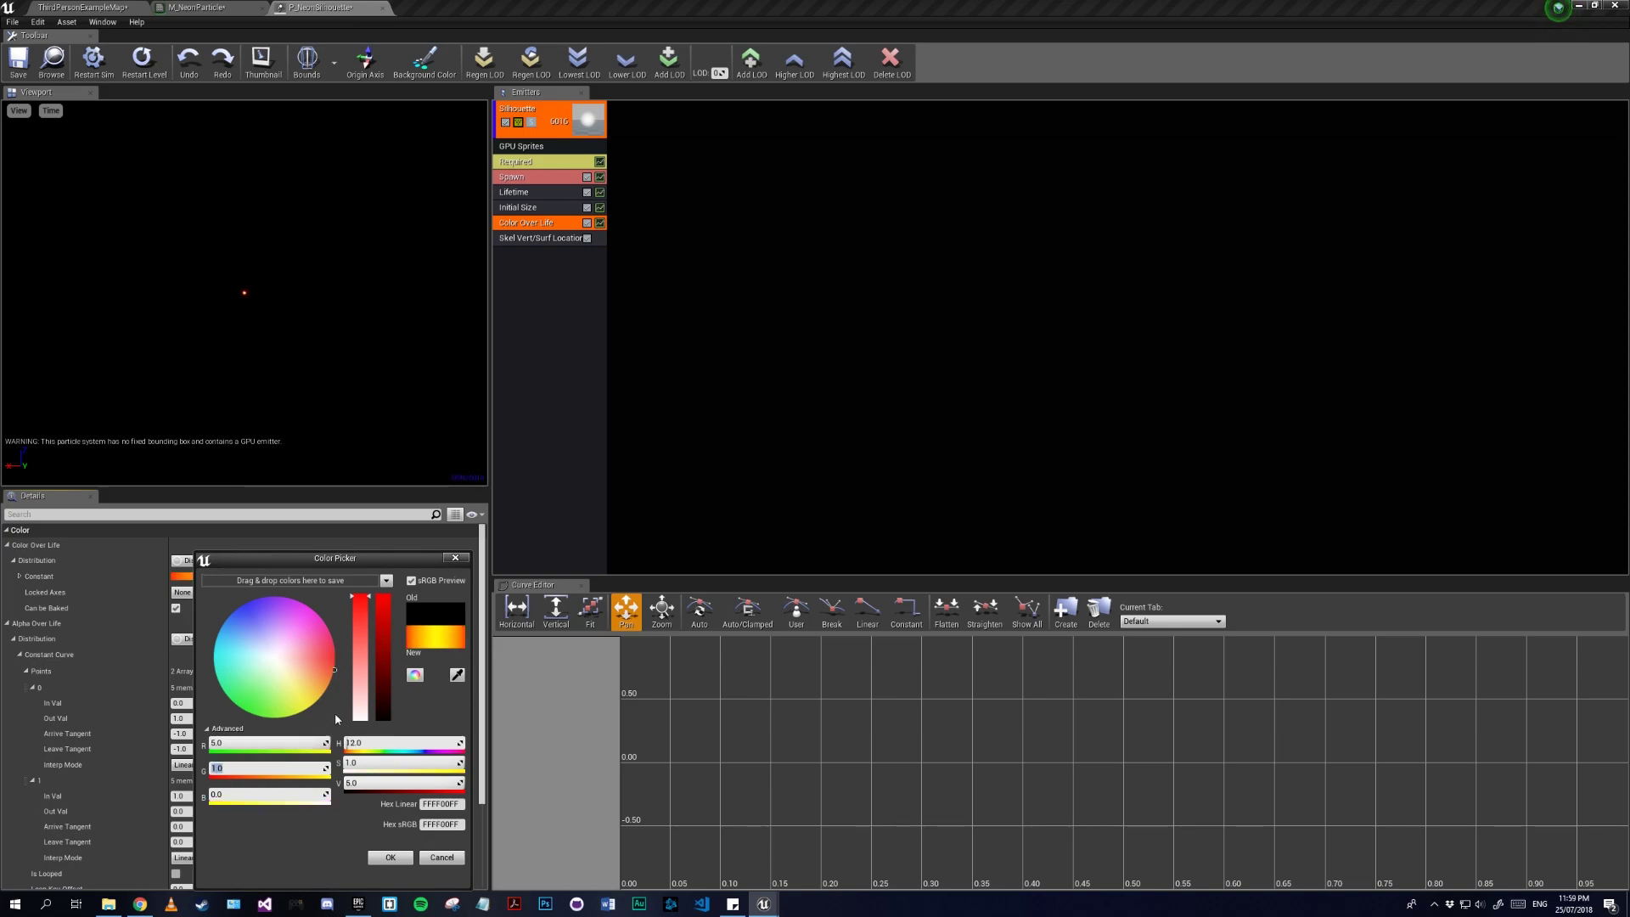
left_click(384, 859)
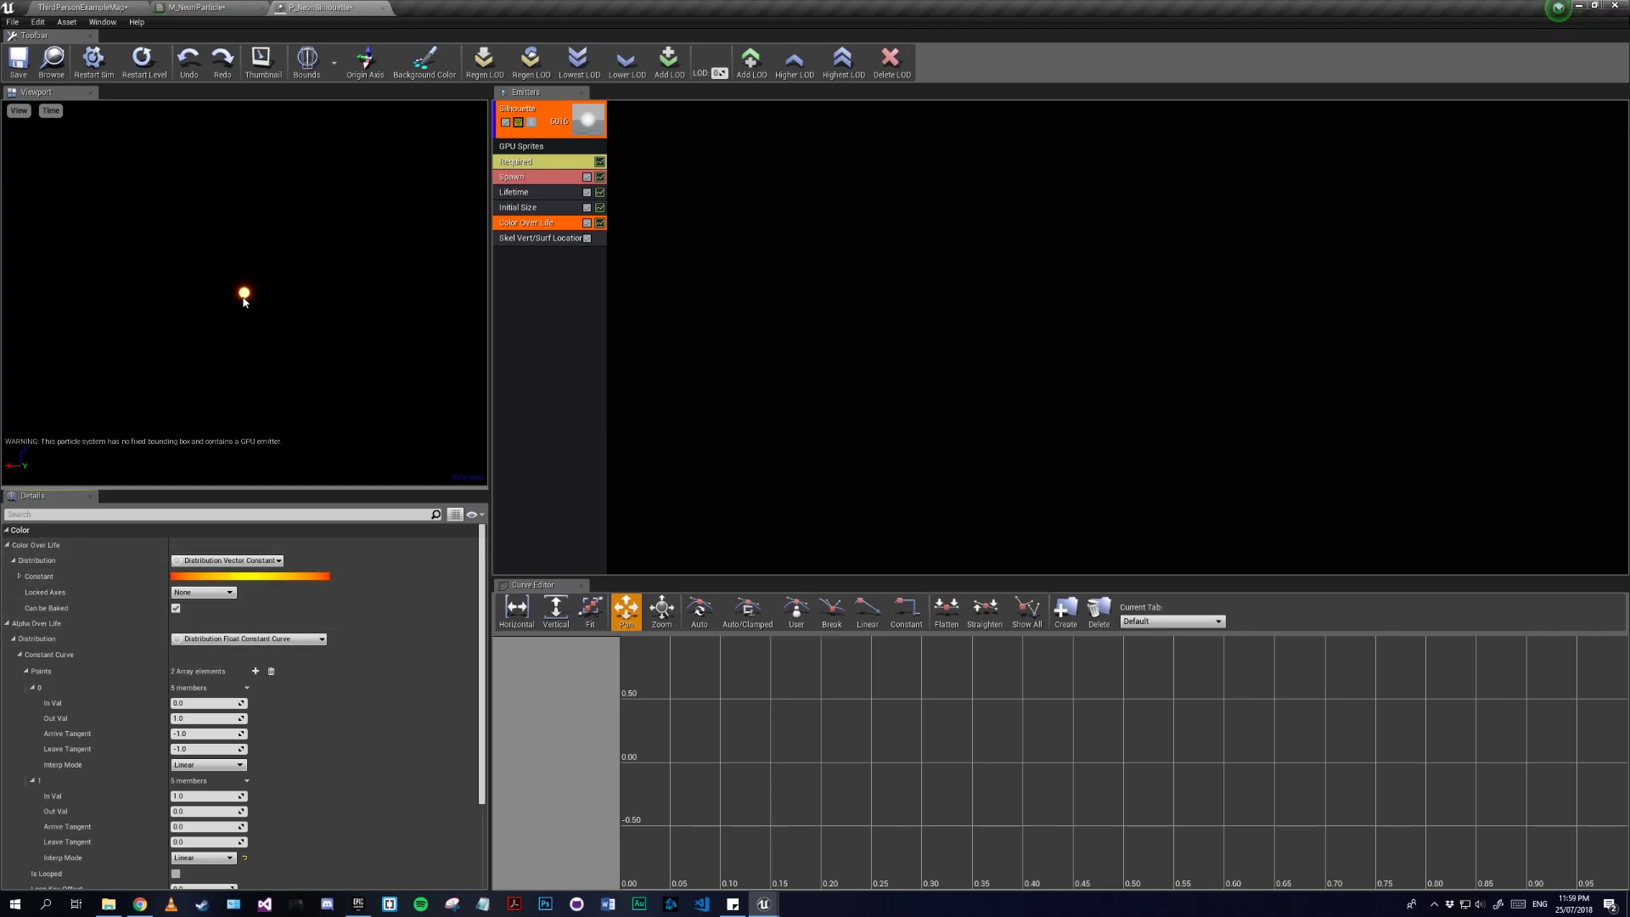
Step: In the Alpha Over Life curve, set point 0's Out Val to 0 and point 1's Out Val to 1, and edit point 1's In Val
scroll(202, 698, "down", 2)
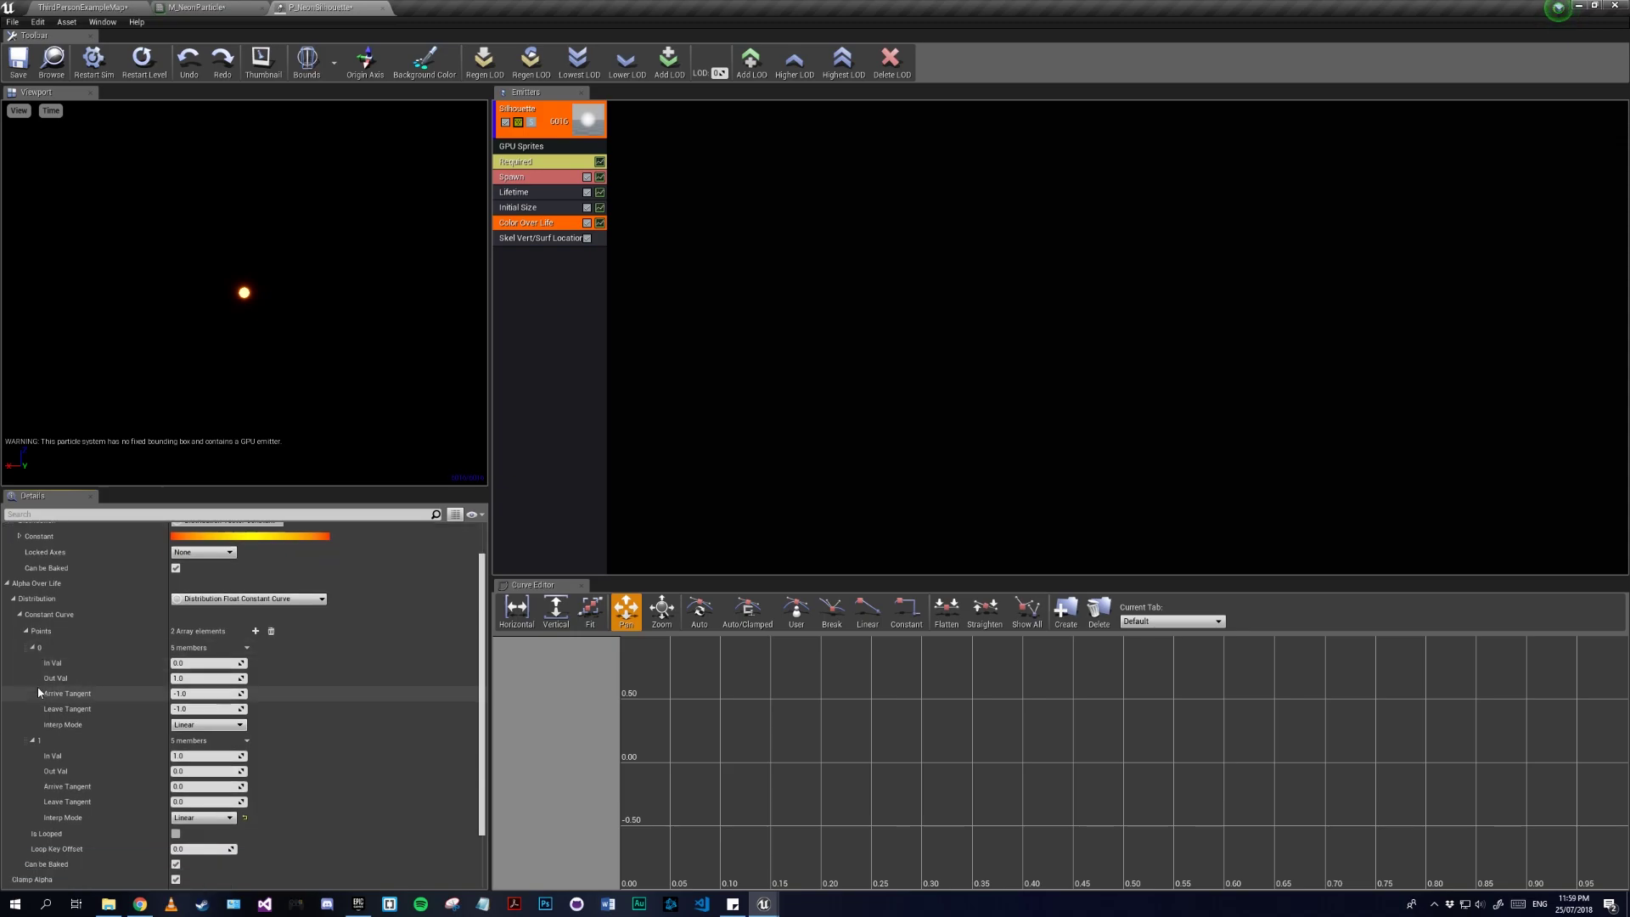
left_click(203, 663)
left_click(183, 679)
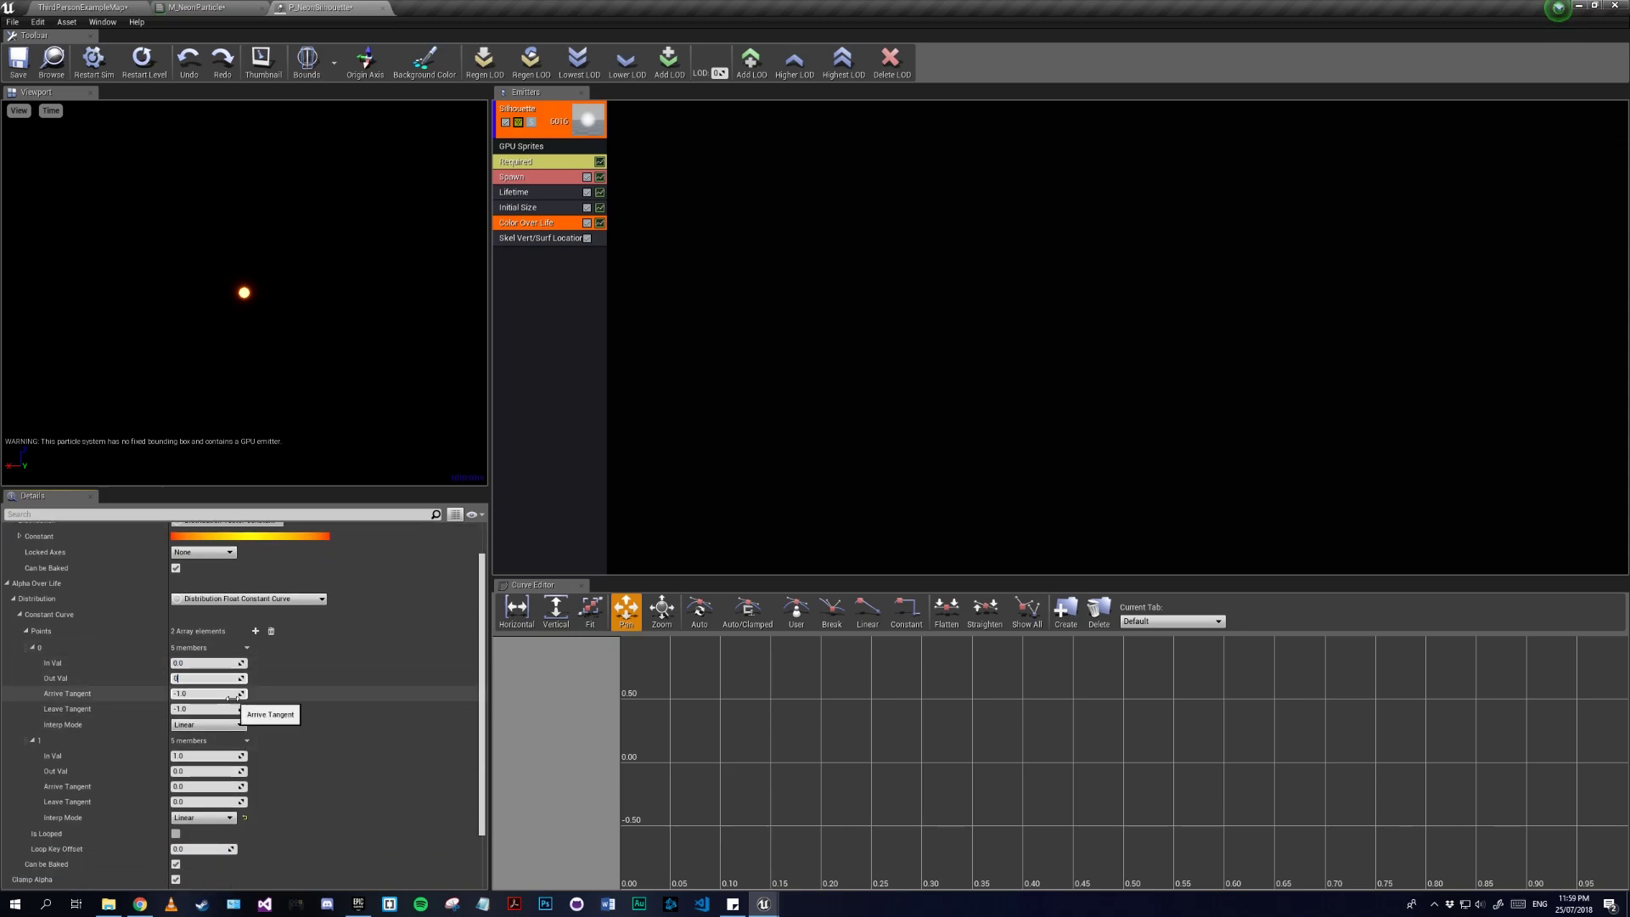
left_click(187, 755)
type("1")
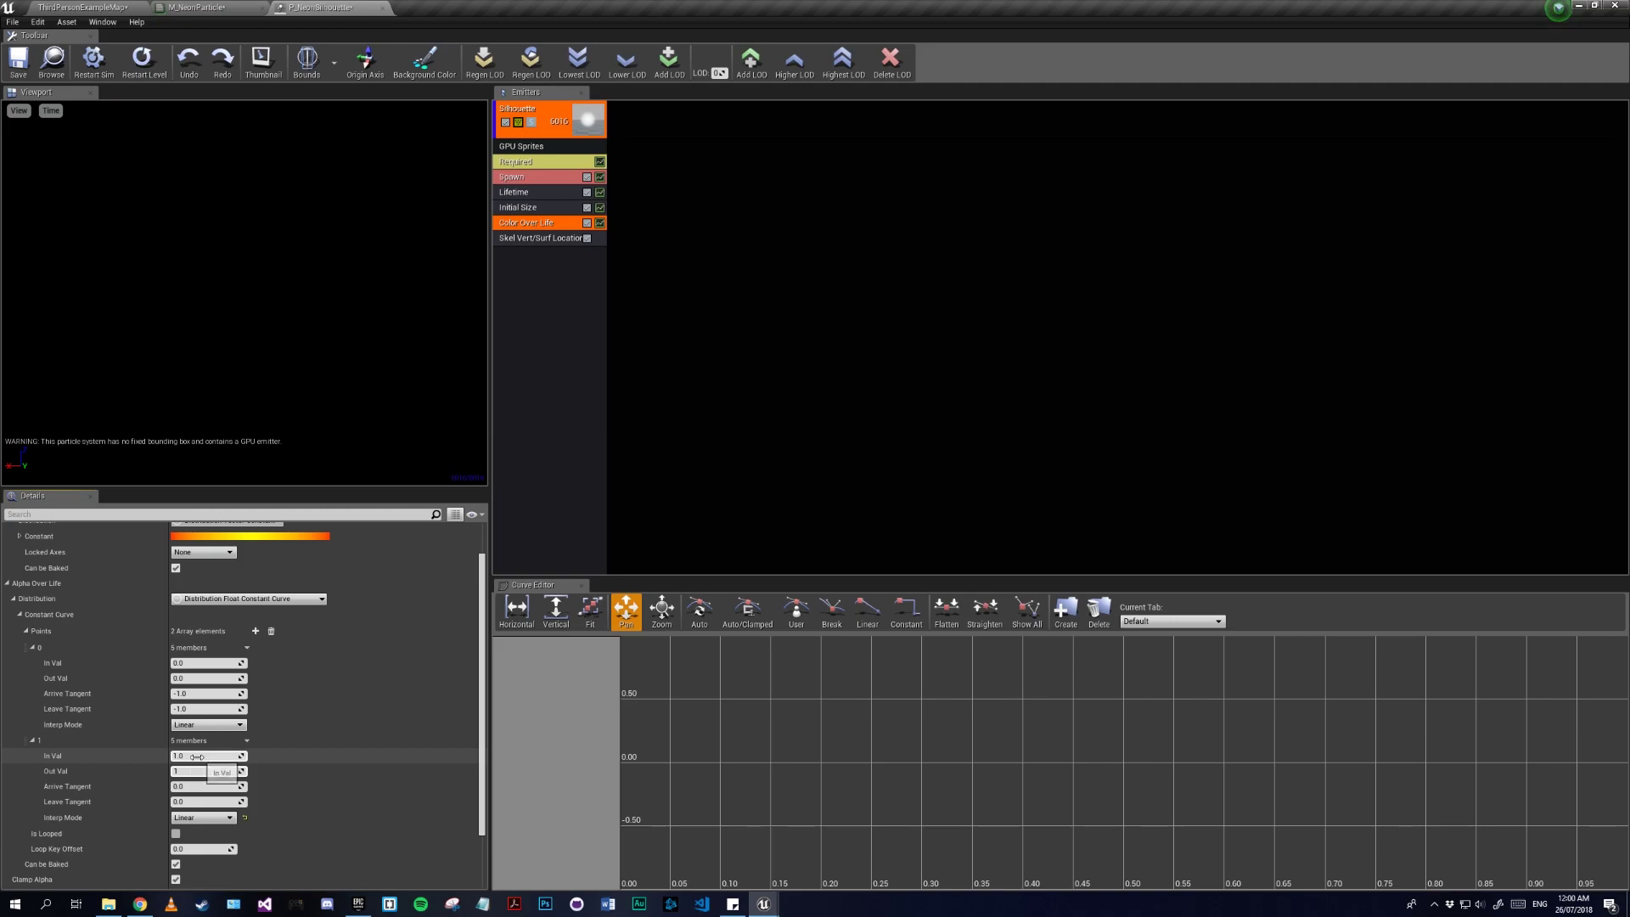
left_click(198, 757)
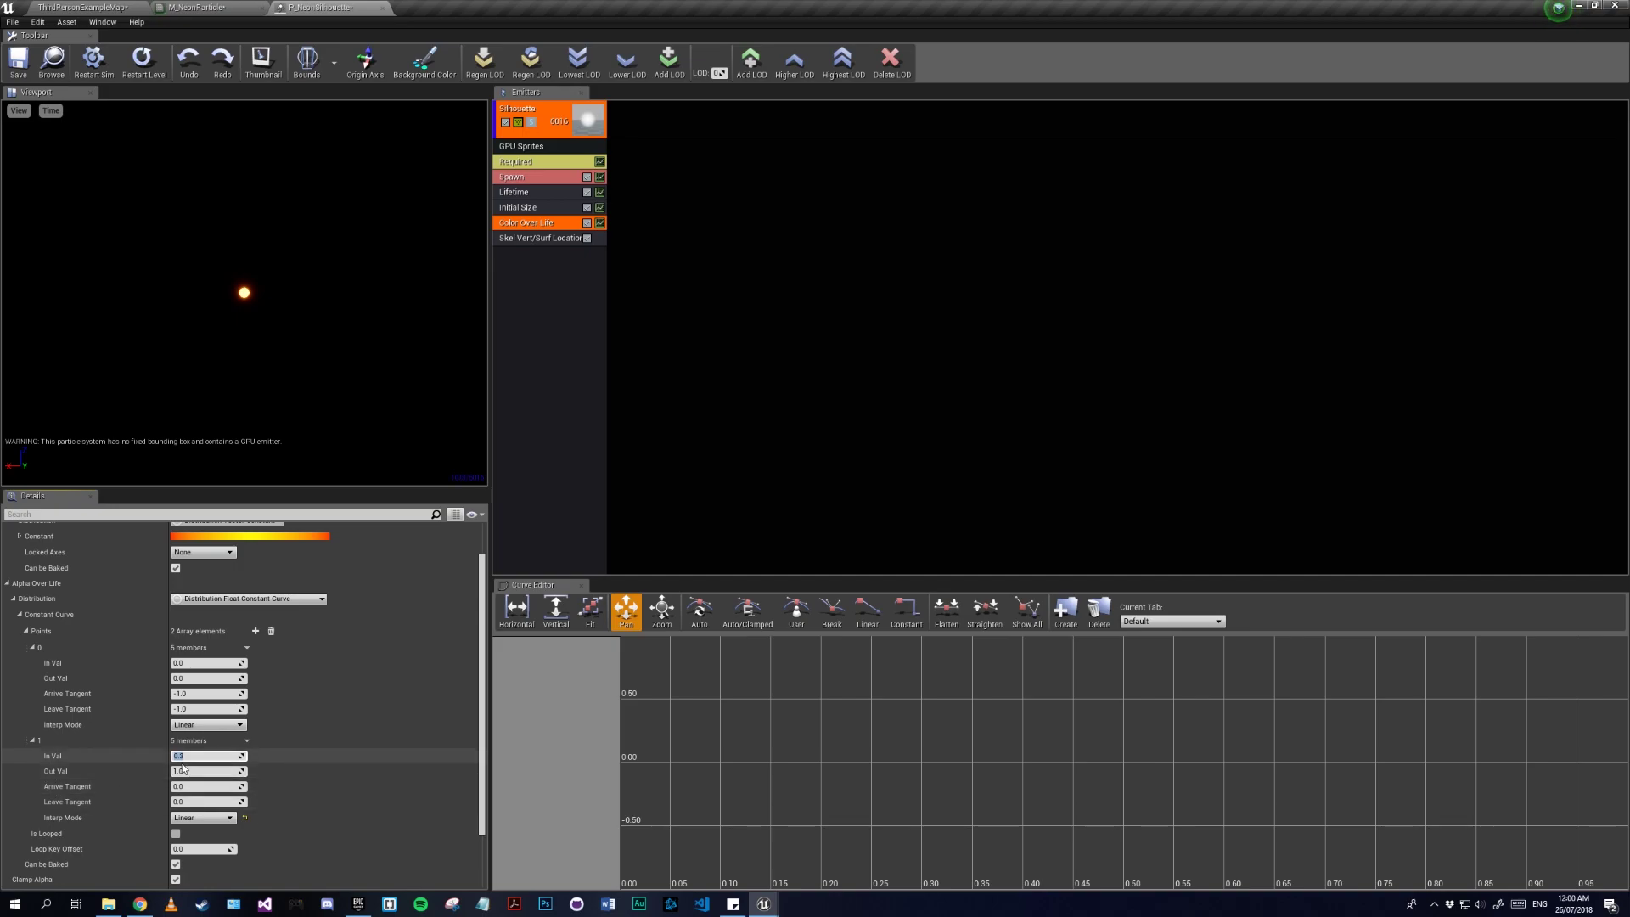
Step: Enable Update Position Each Frame in the Skel Vert/Surf Location module
left_click(542, 240)
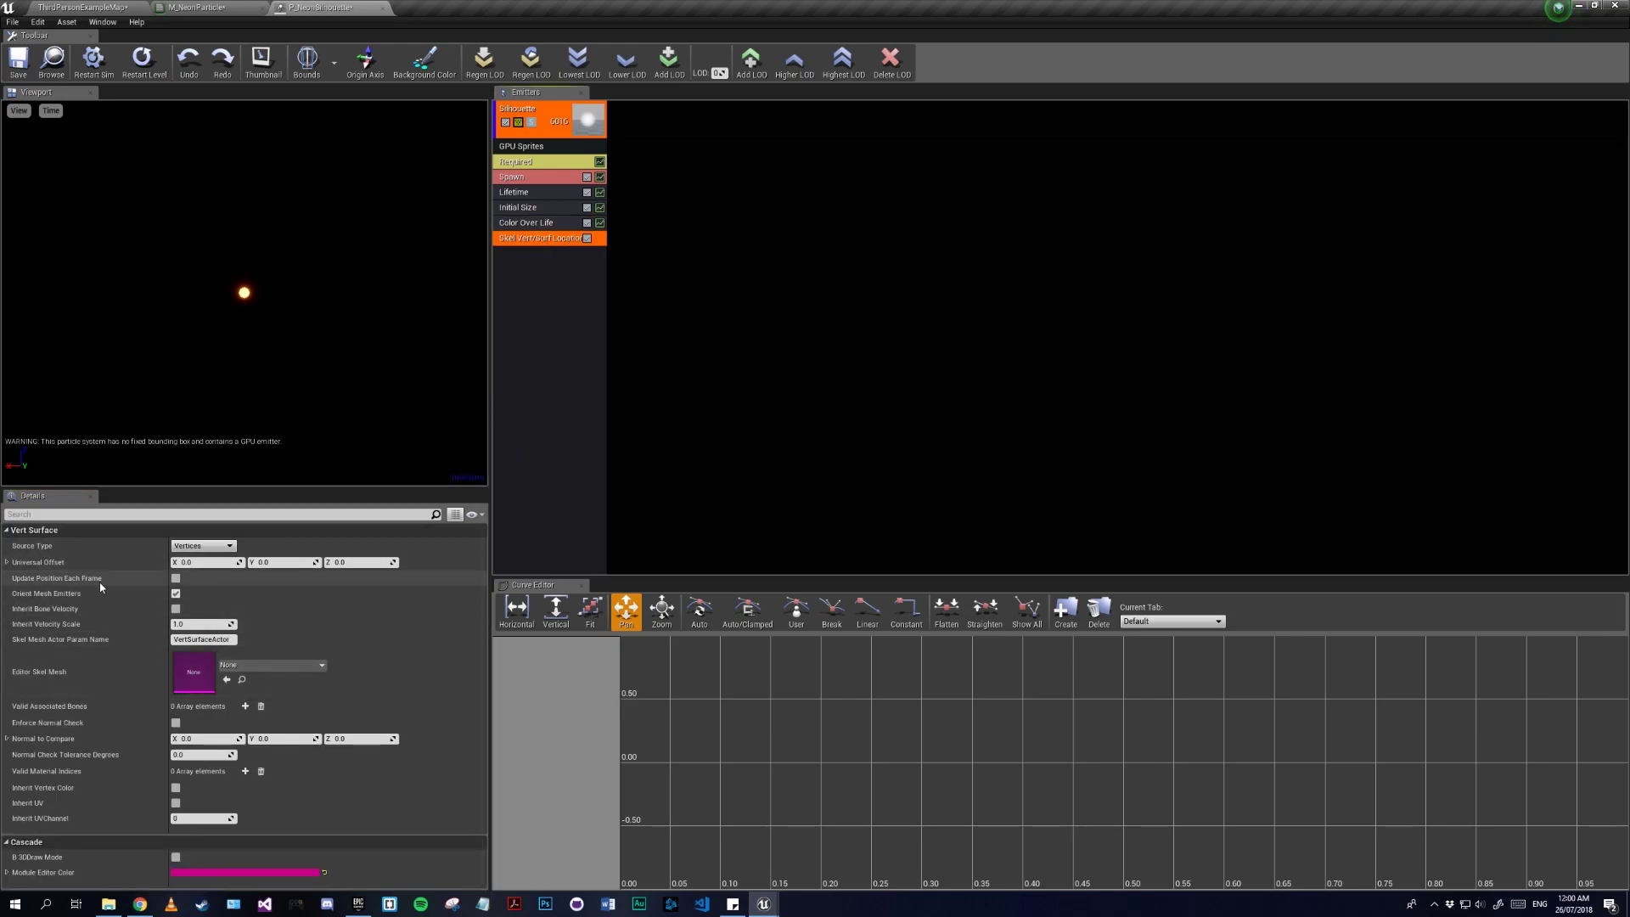
left_click(176, 579)
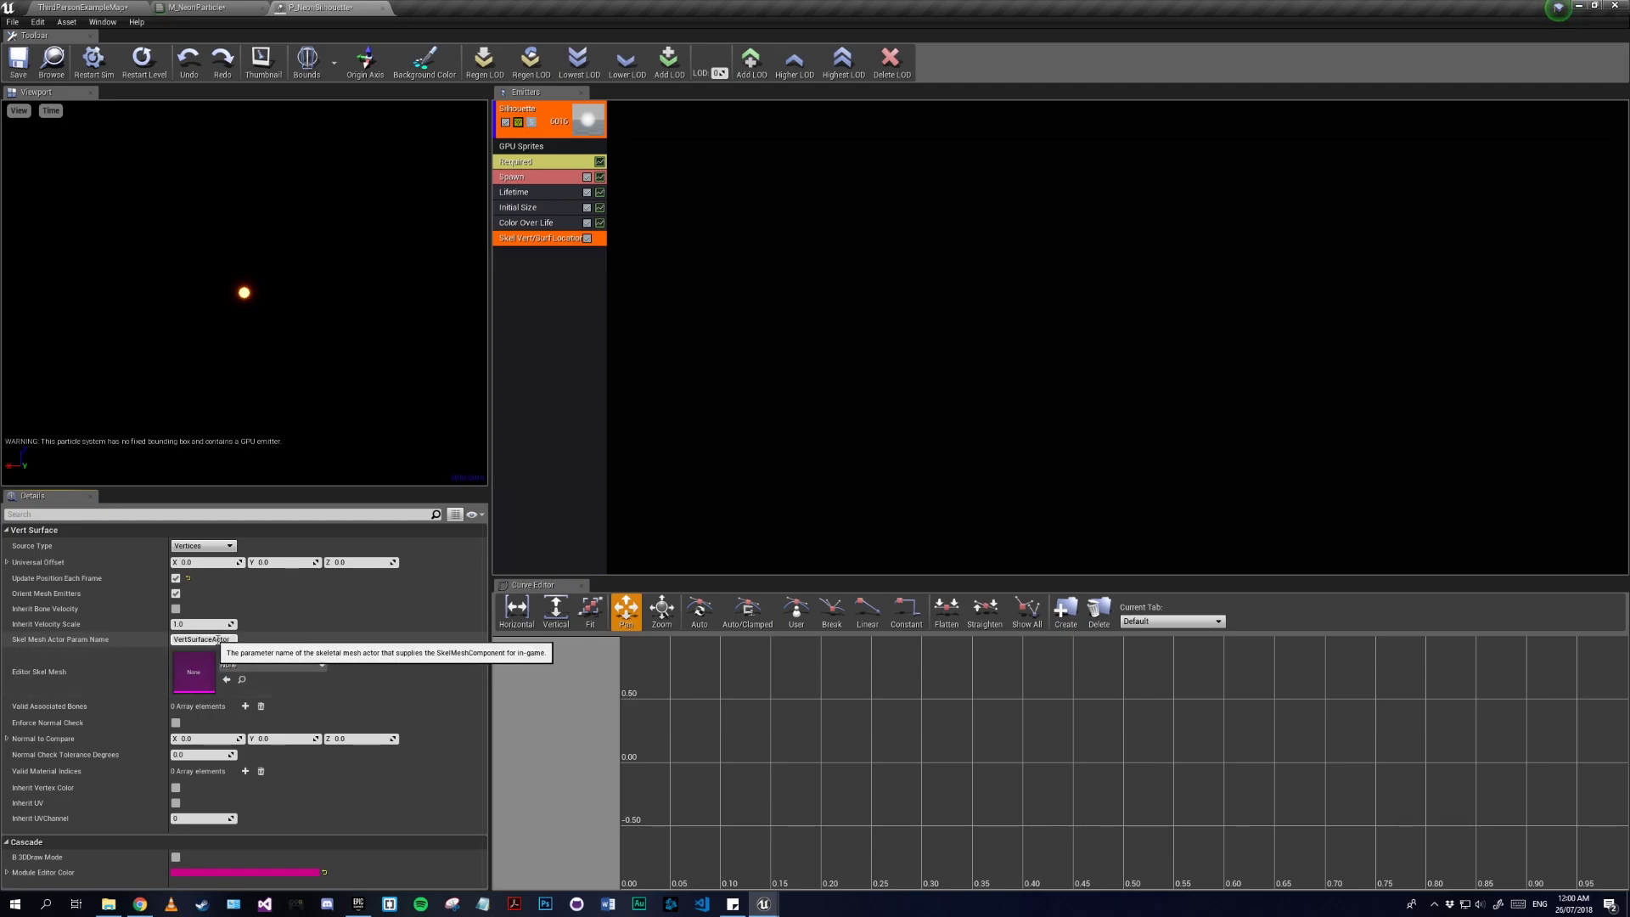
left_click(544, 290)
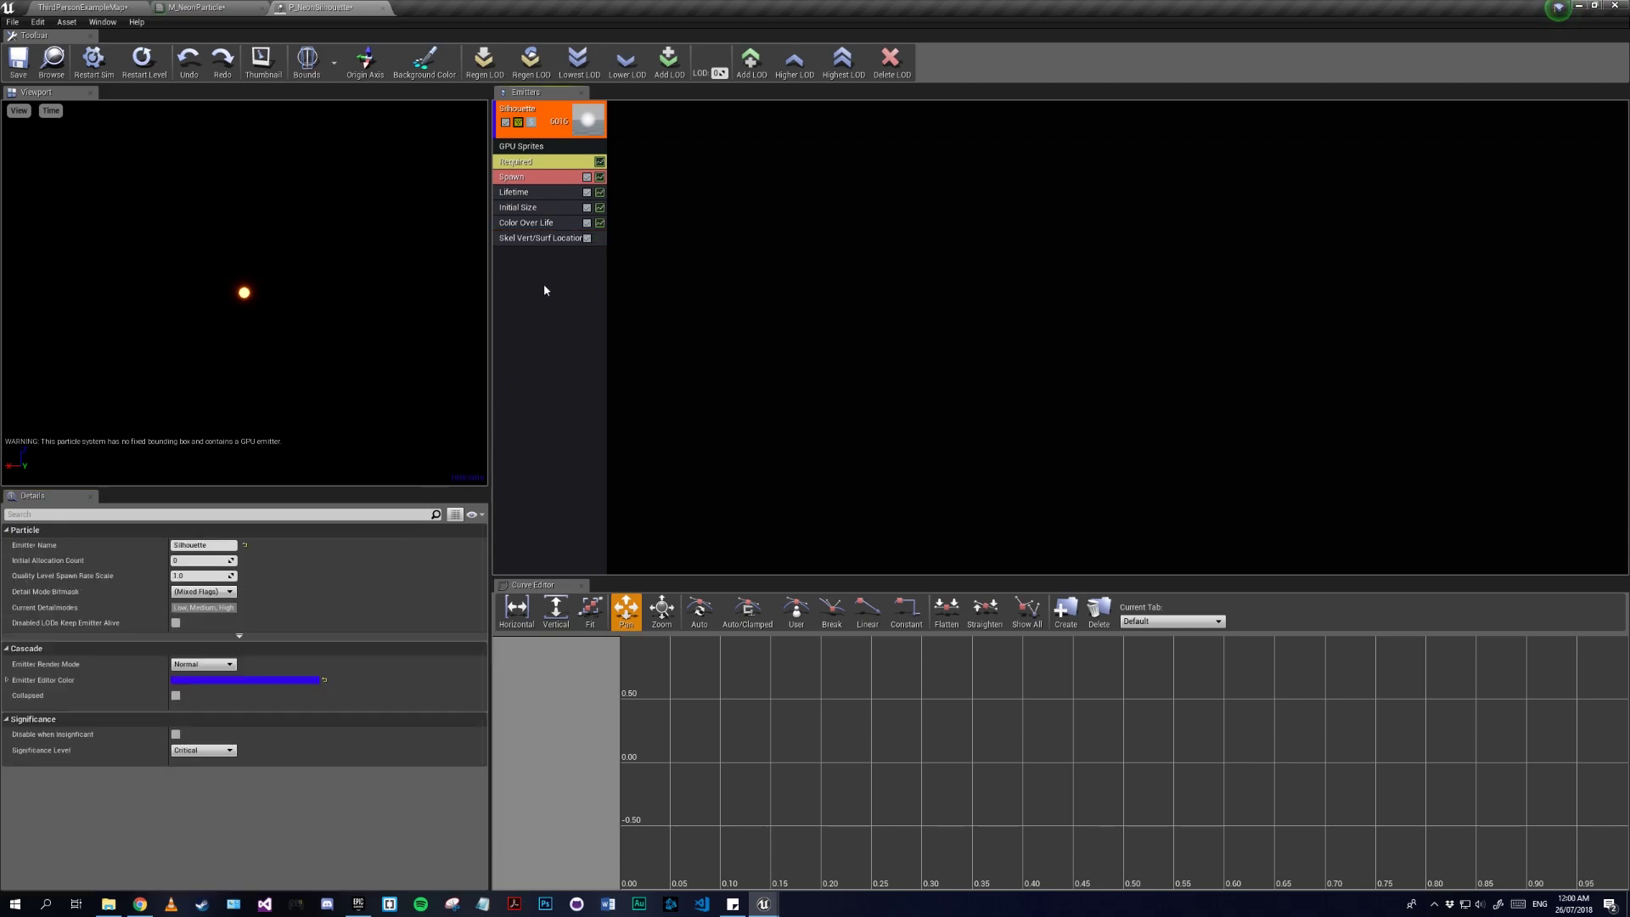
Step: Duplicate the Silhouette emitter and add an Initial Velocity module to the copy
right_click(567, 132)
mouse_move(589, 141)
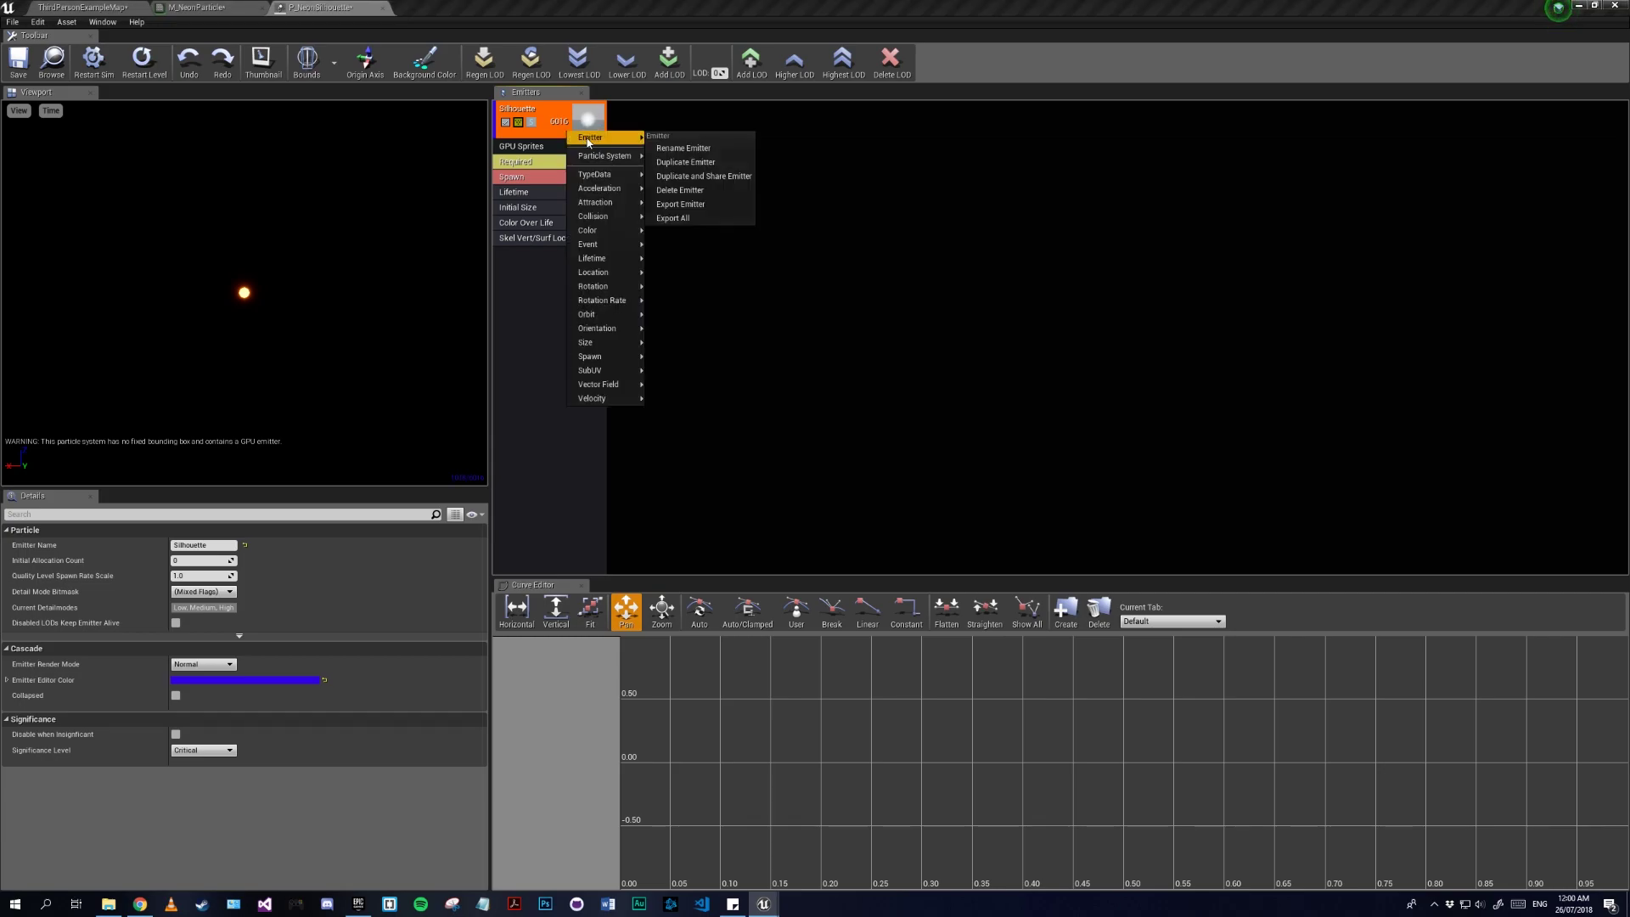
left_click(680, 163)
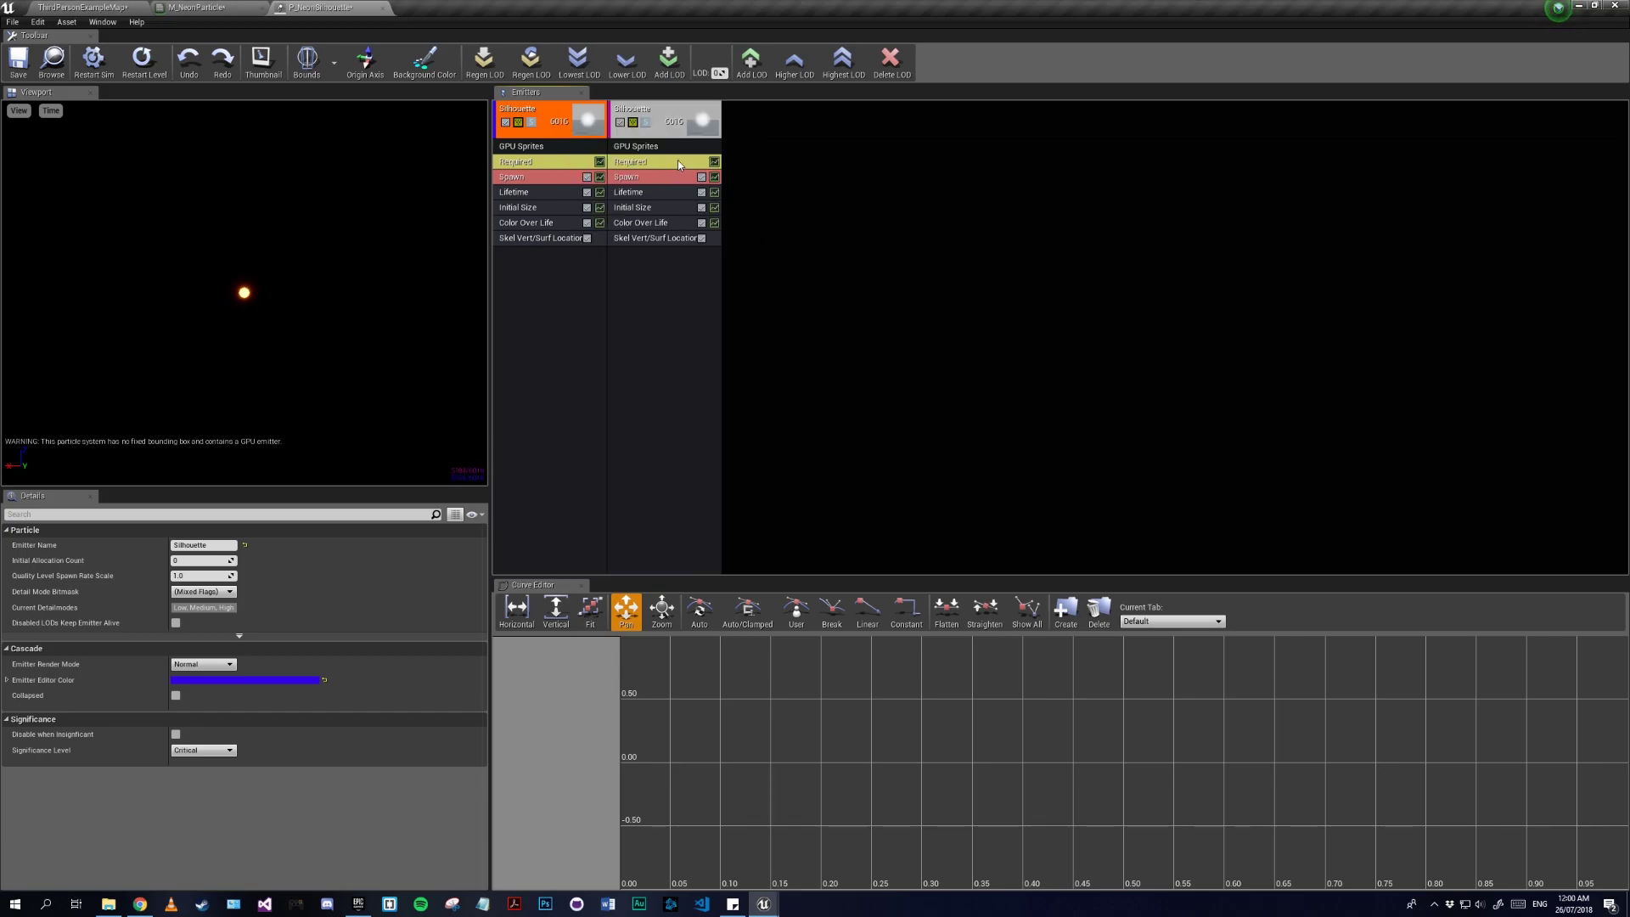
right_click(646, 255)
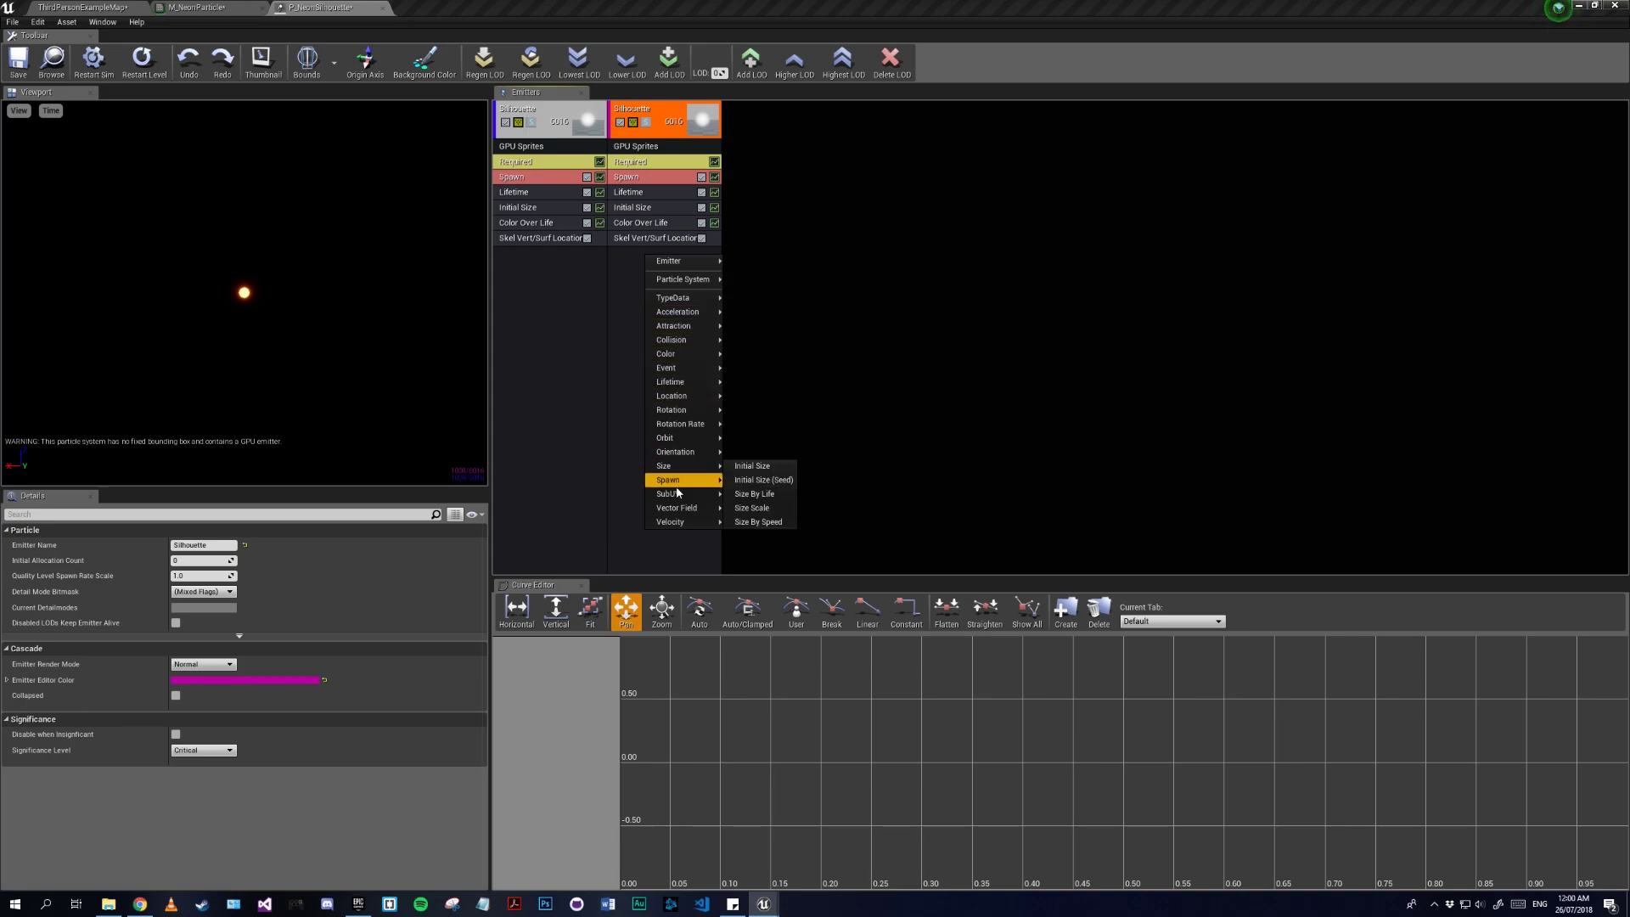
mouse_move(675, 525)
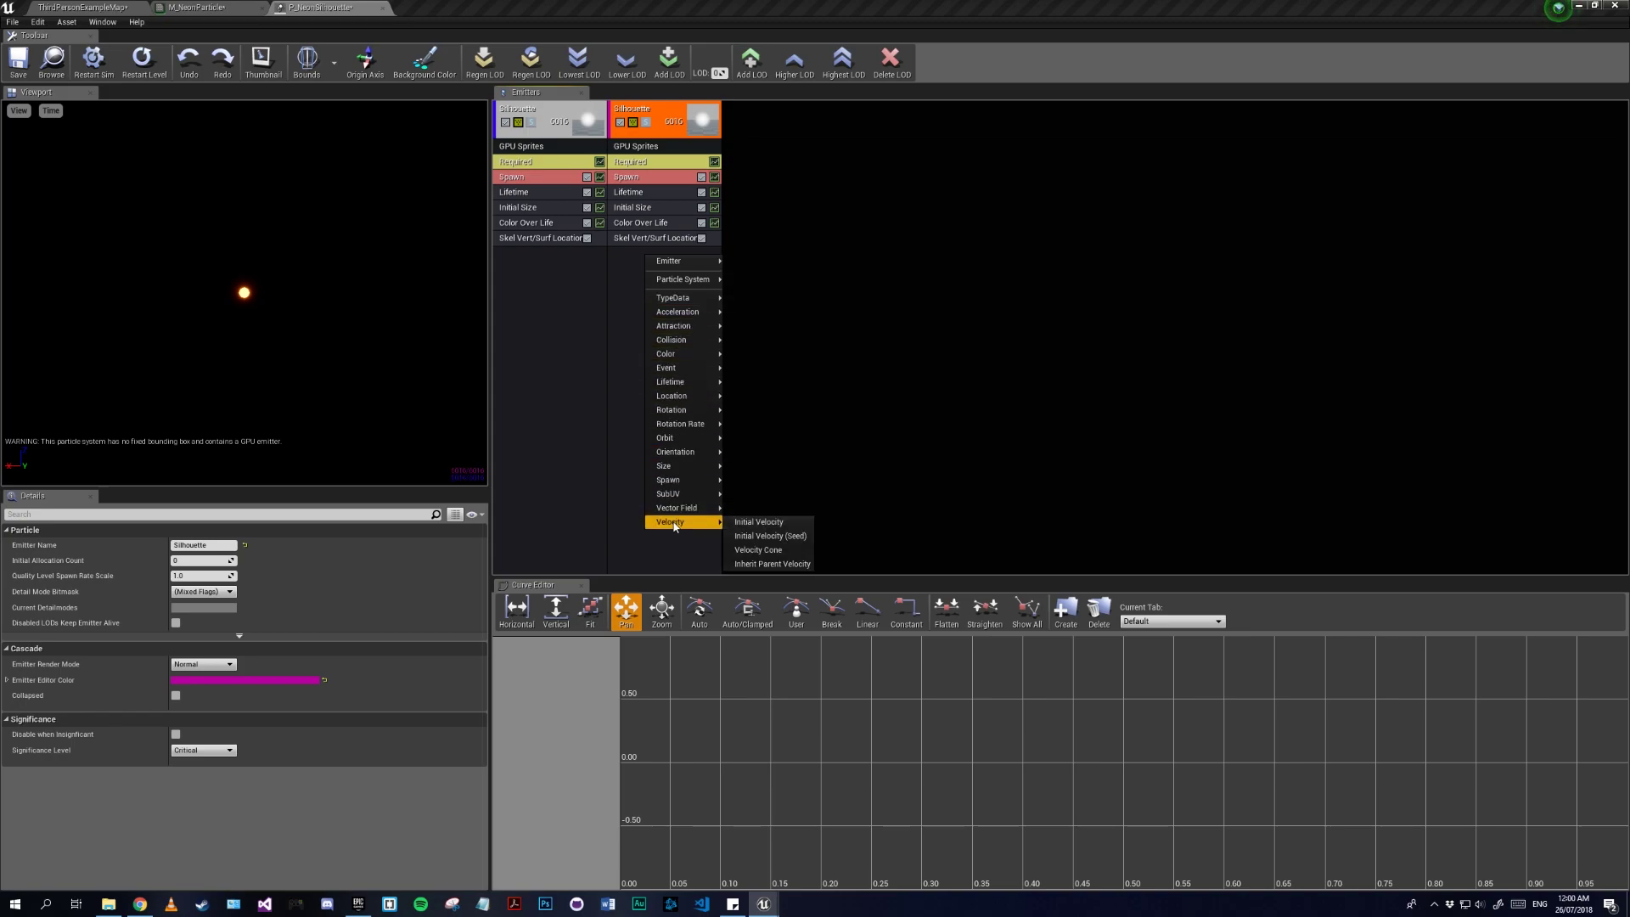
left_click(752, 522)
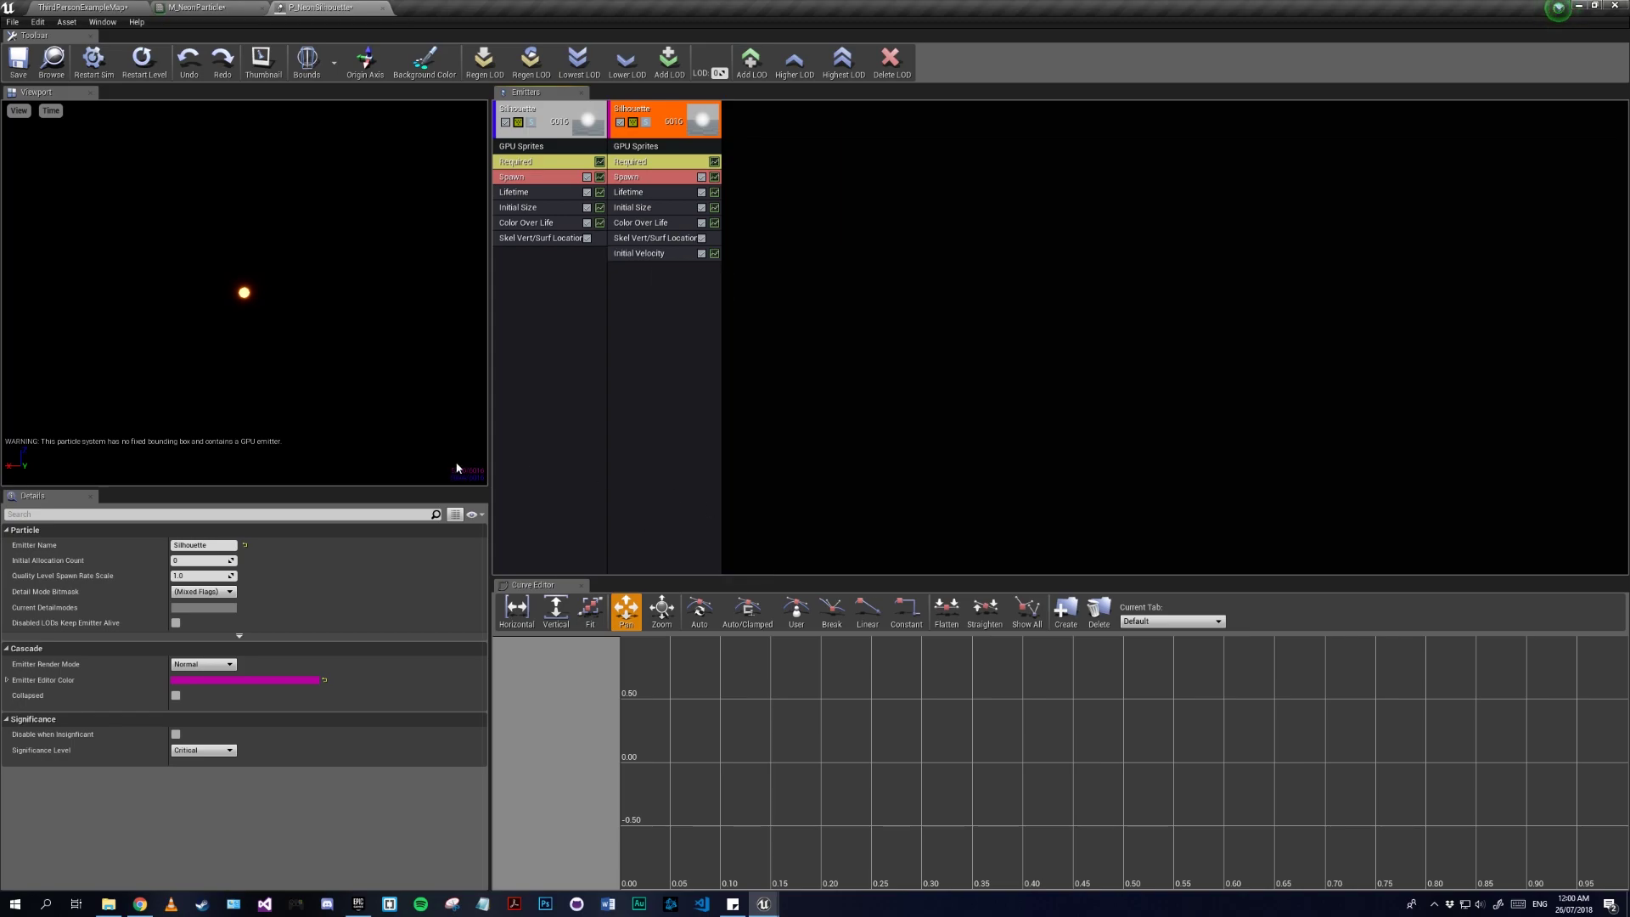
Step: Set the Initial Velocity module's Start Velocity Max to 150 on X, Y and Z, keeping the Distribution Vector Uniform
left_click(677, 254)
left_click(288, 560)
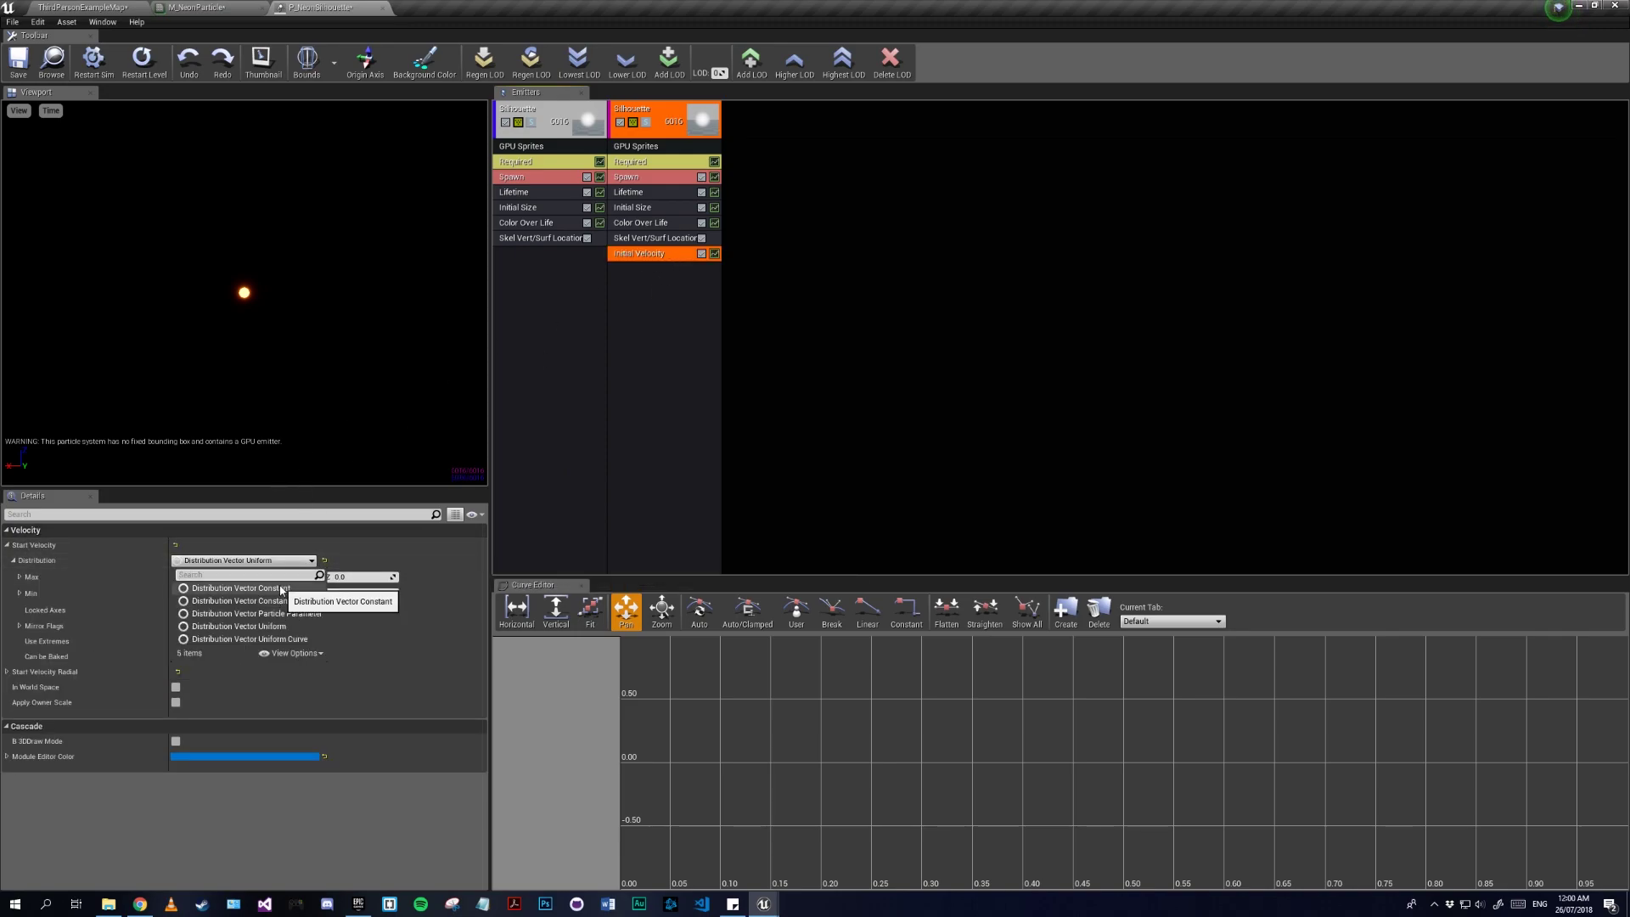
left_click(429, 596)
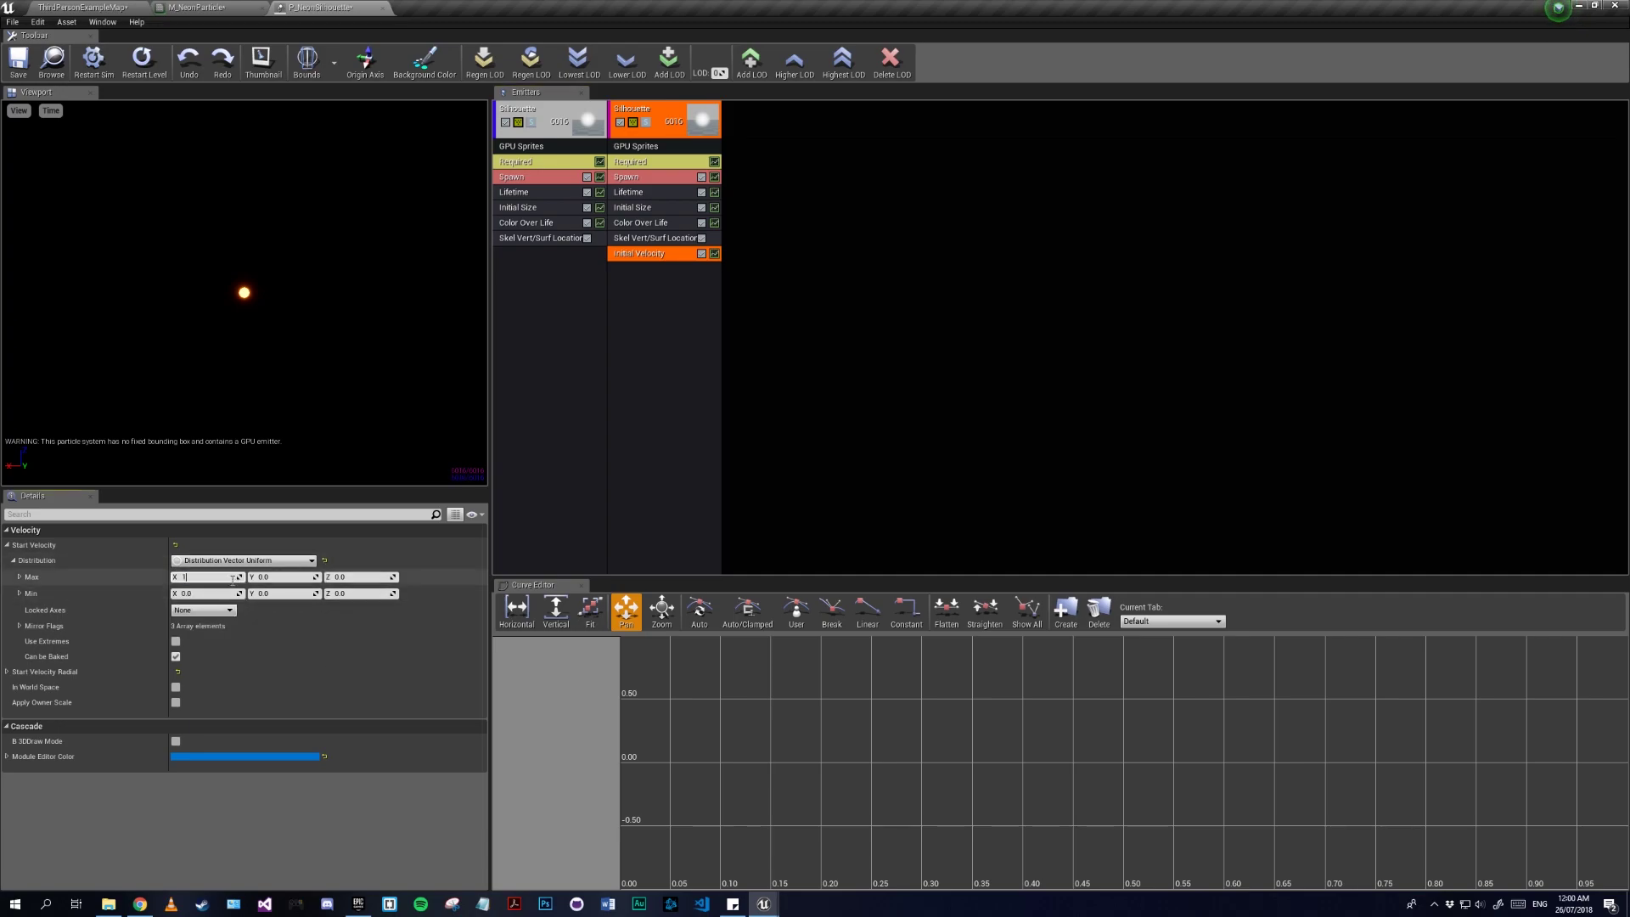
key("Tab")
type("1")
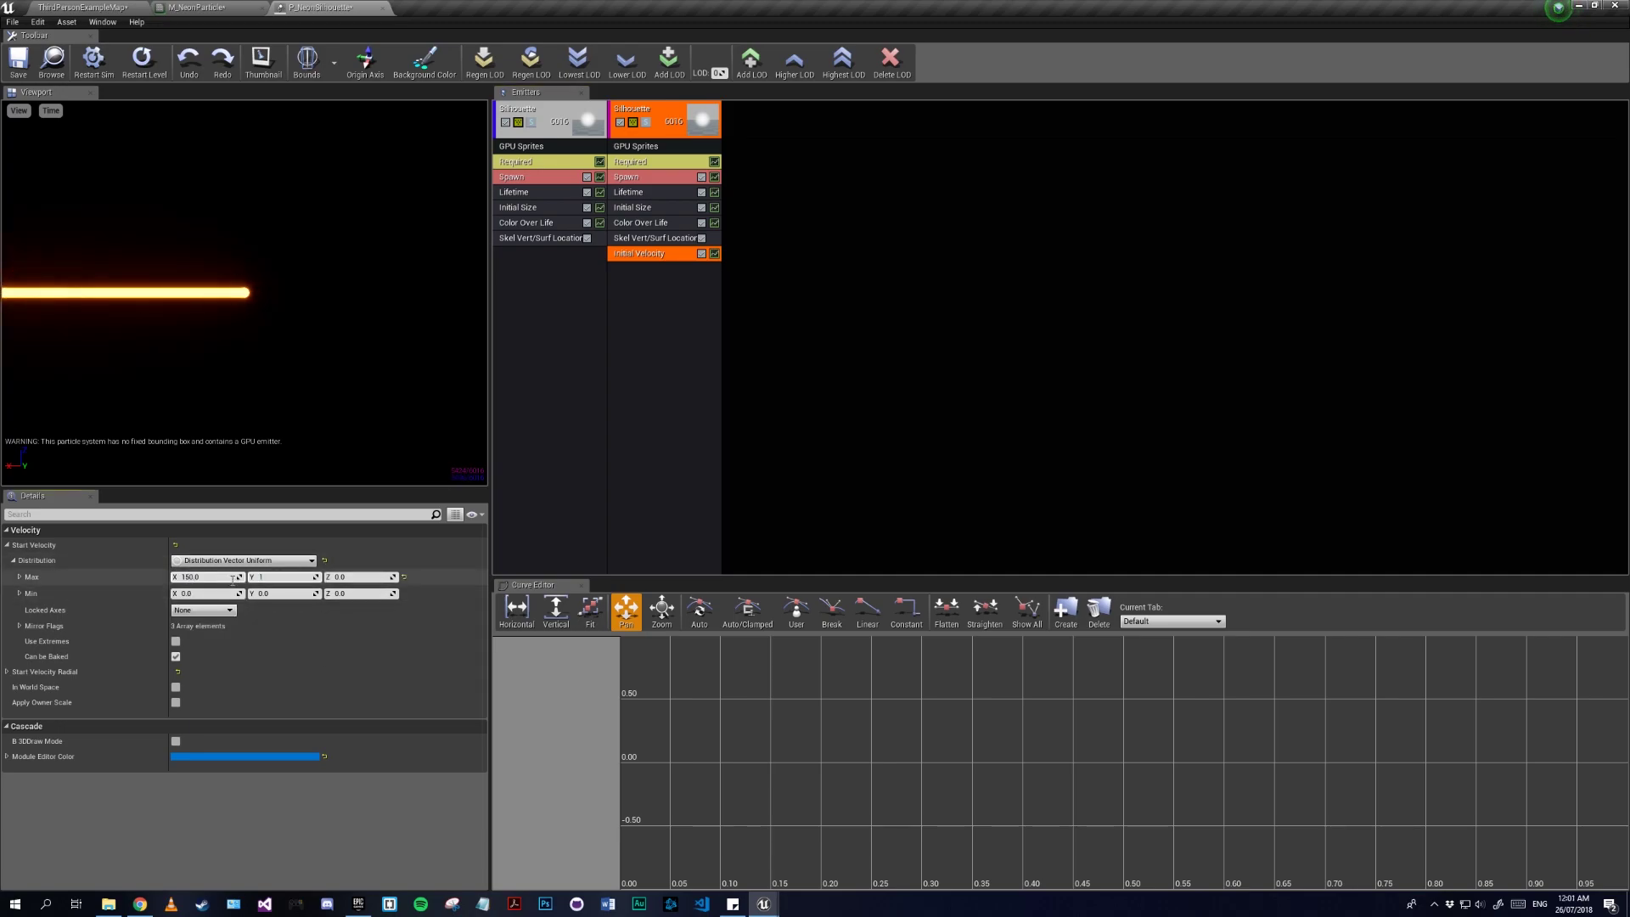
key("Tab")
type("1")
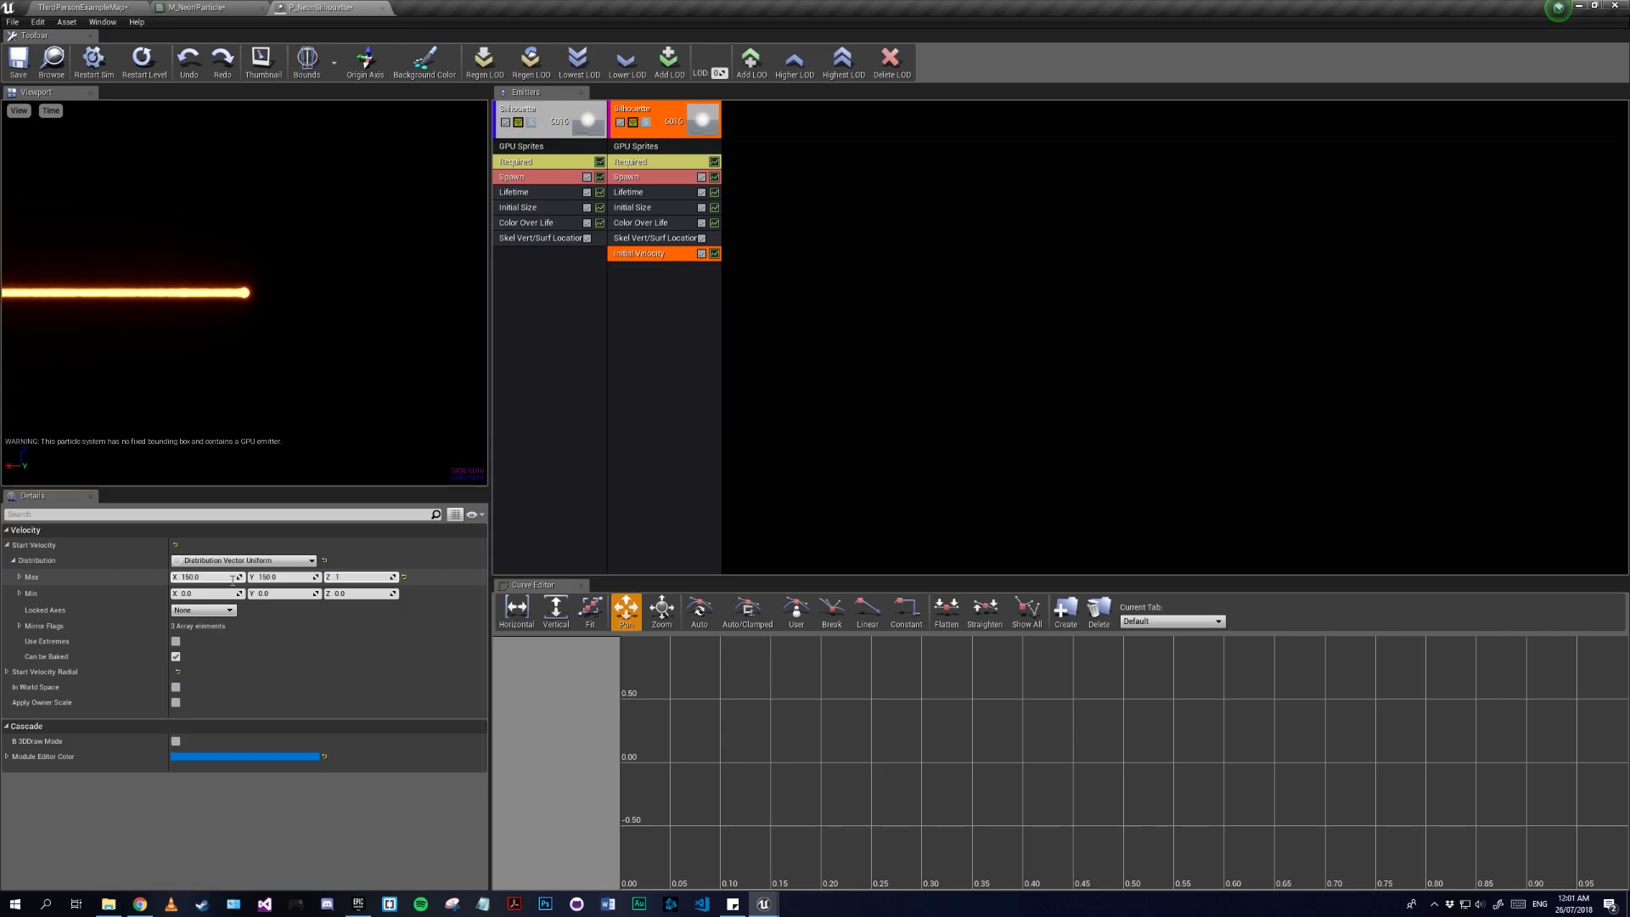
type("50")
key("Return")
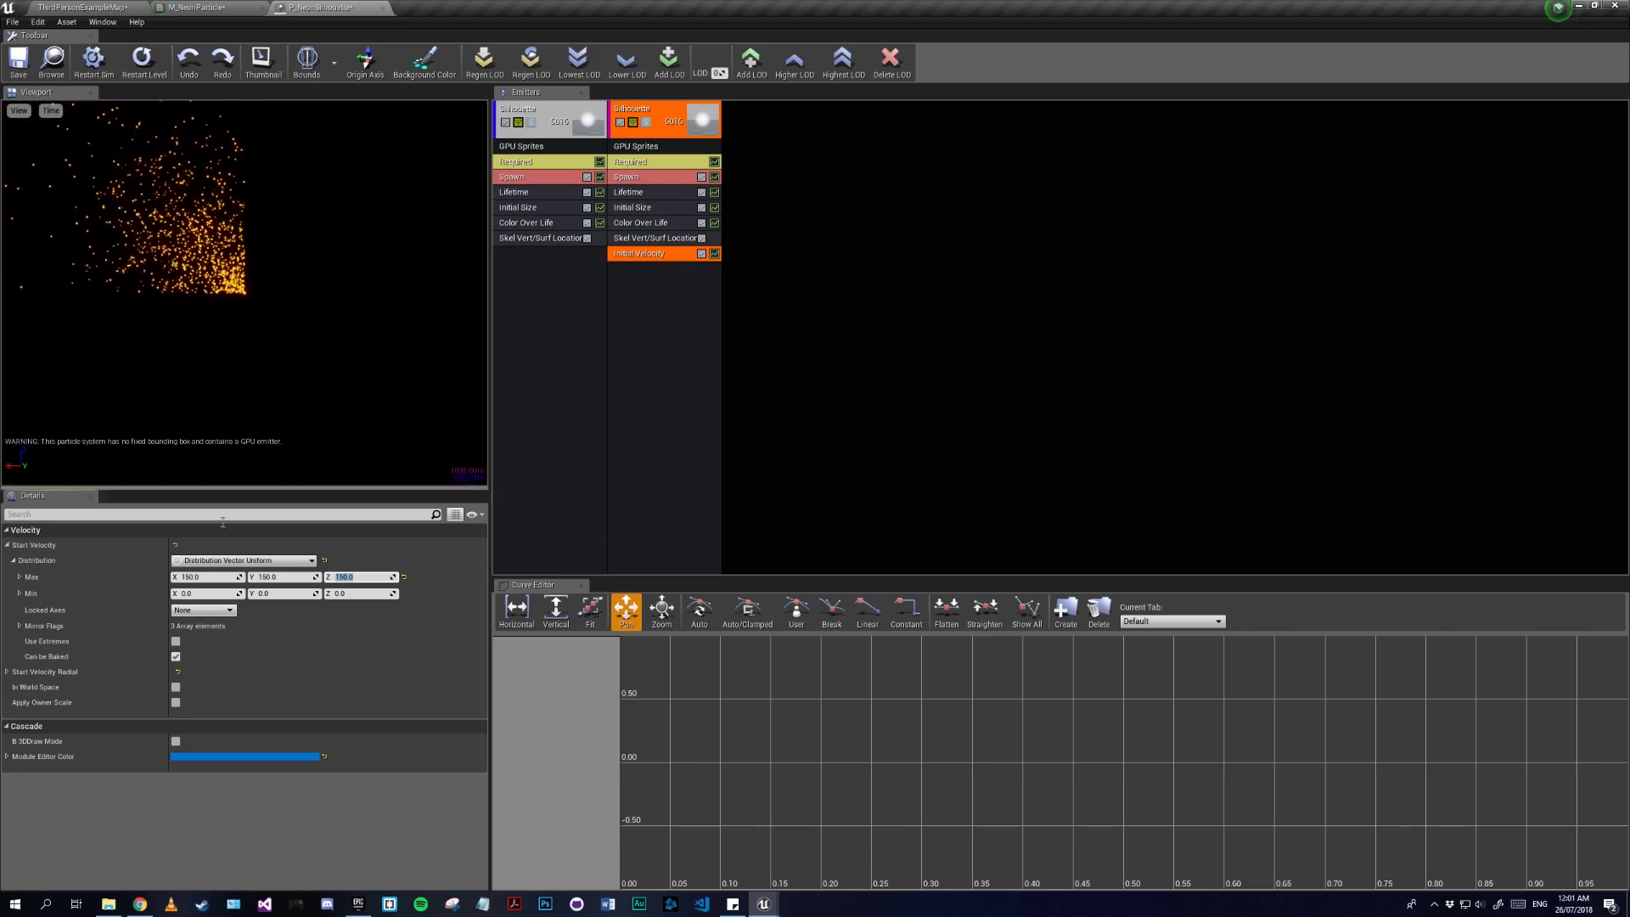
Step: Set the Initial Velocity module's Start Velocity Min to -150 on X, Y and Z
left_click(203, 594)
type("150")
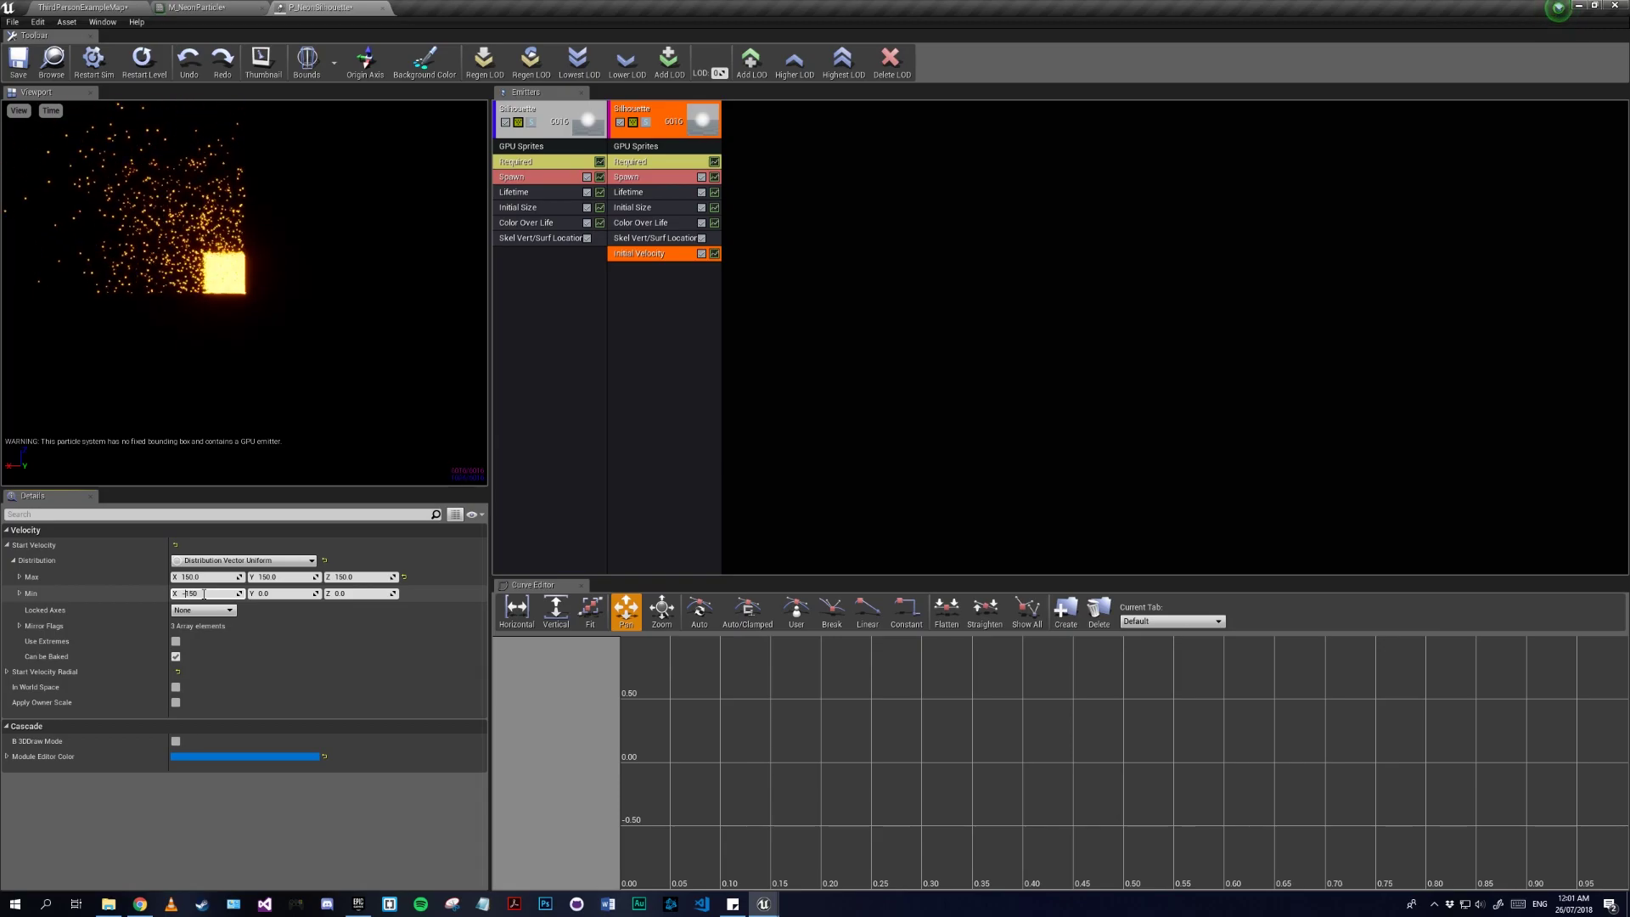
key("Home")
type("-")
key("Tab")
type("-150")
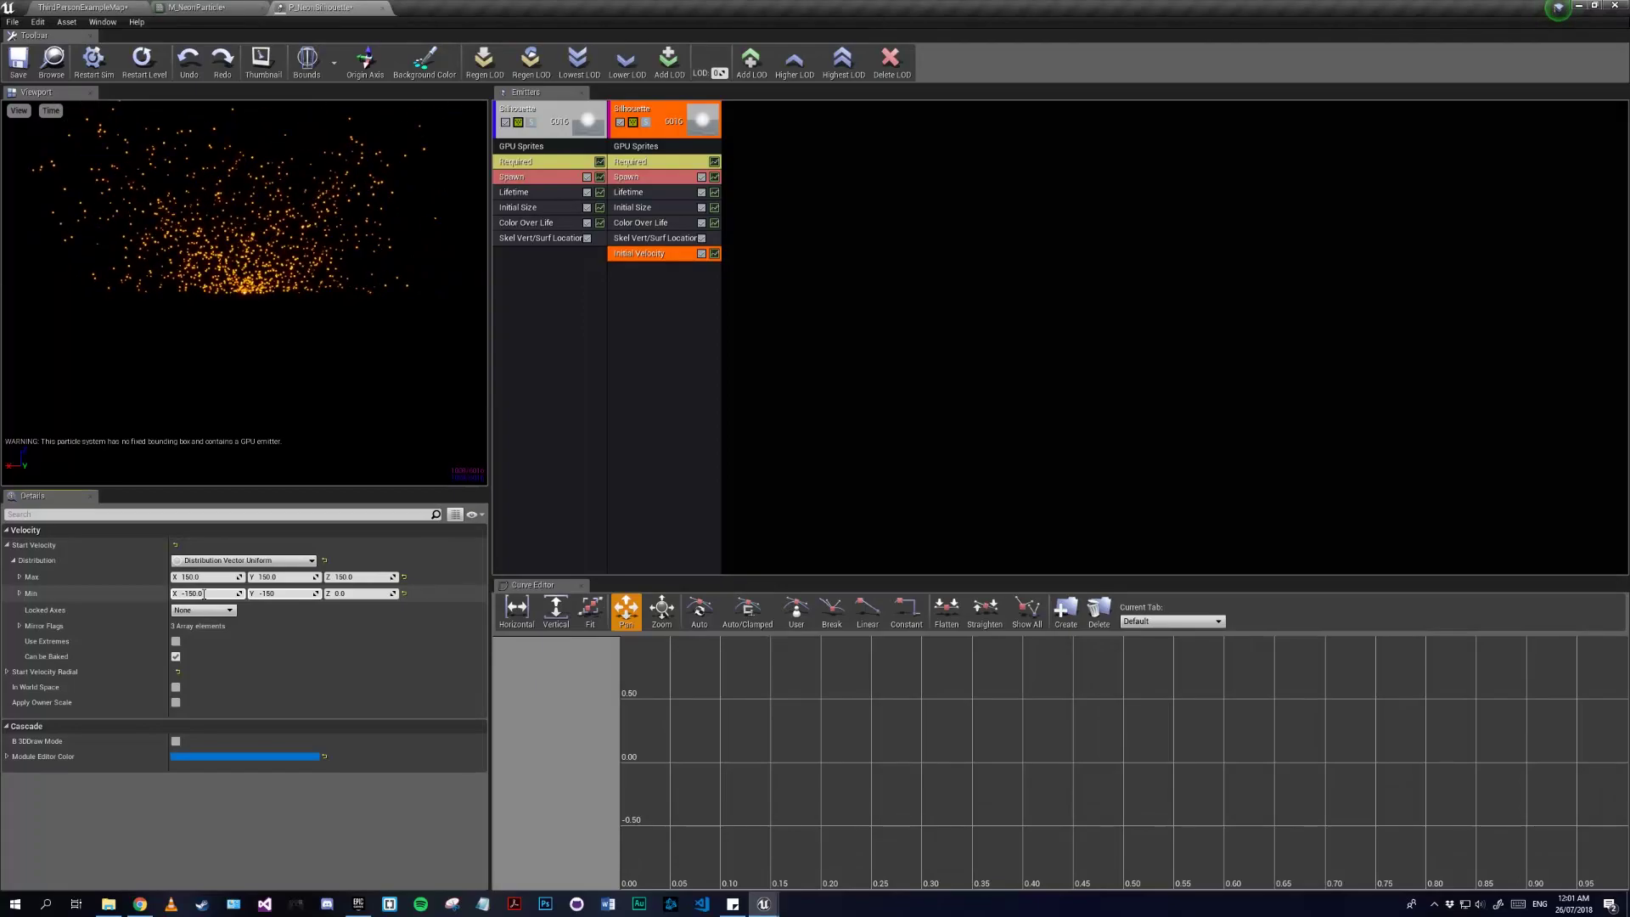
key("Return")
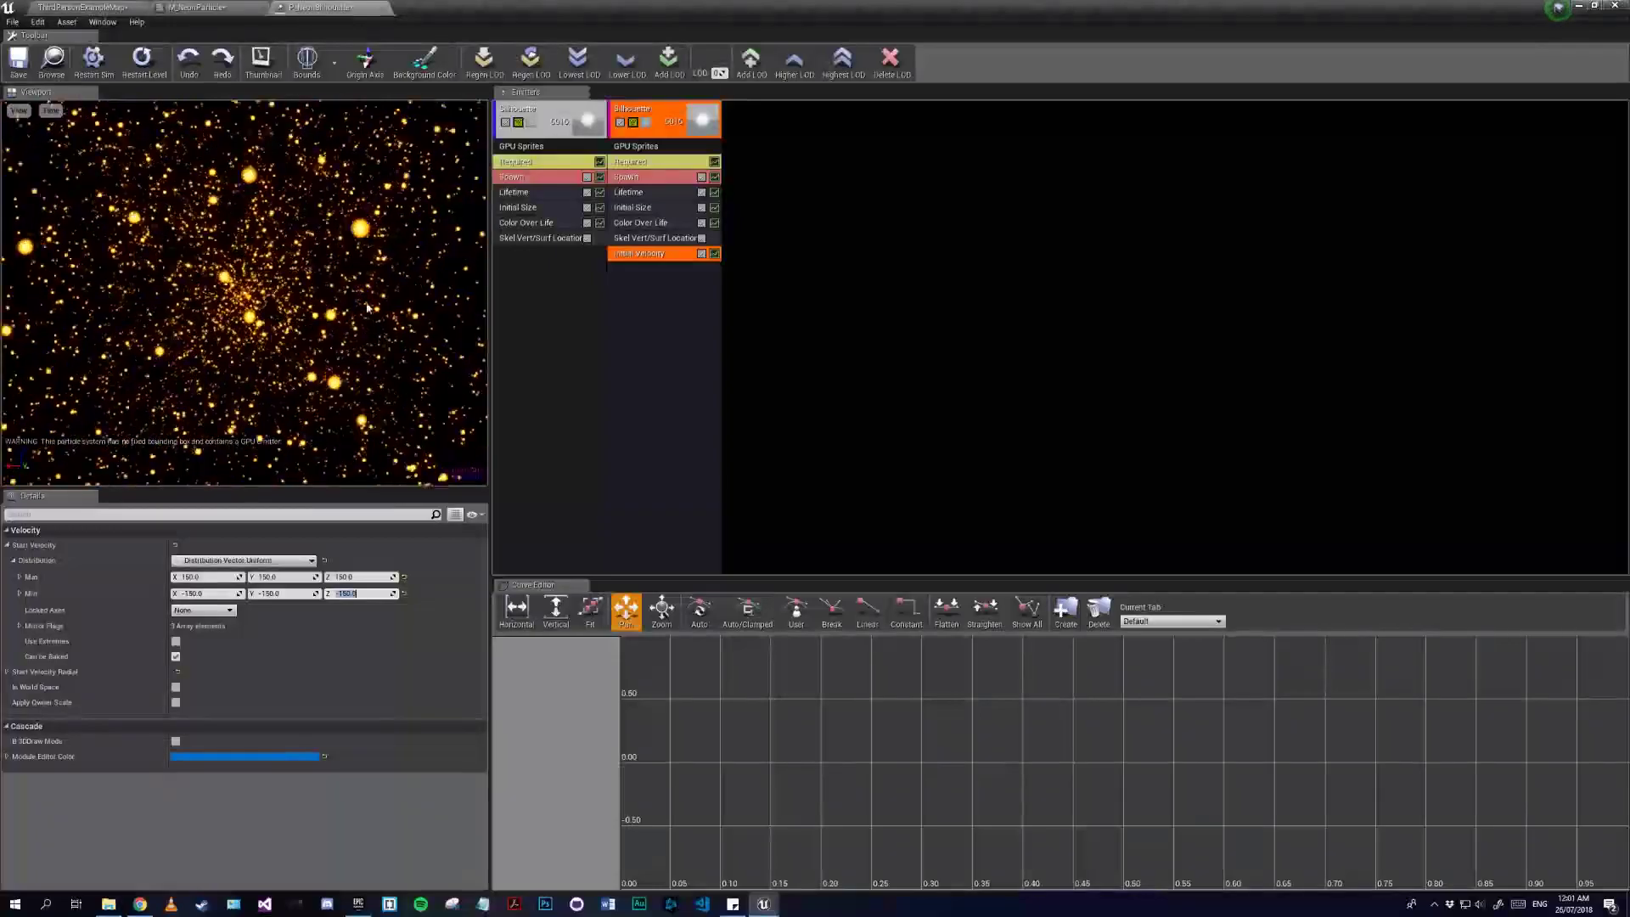
Step: Add a Point Gravity module to the duplicated Silhouette emitter
left_click(632, 275)
right_click(633, 275)
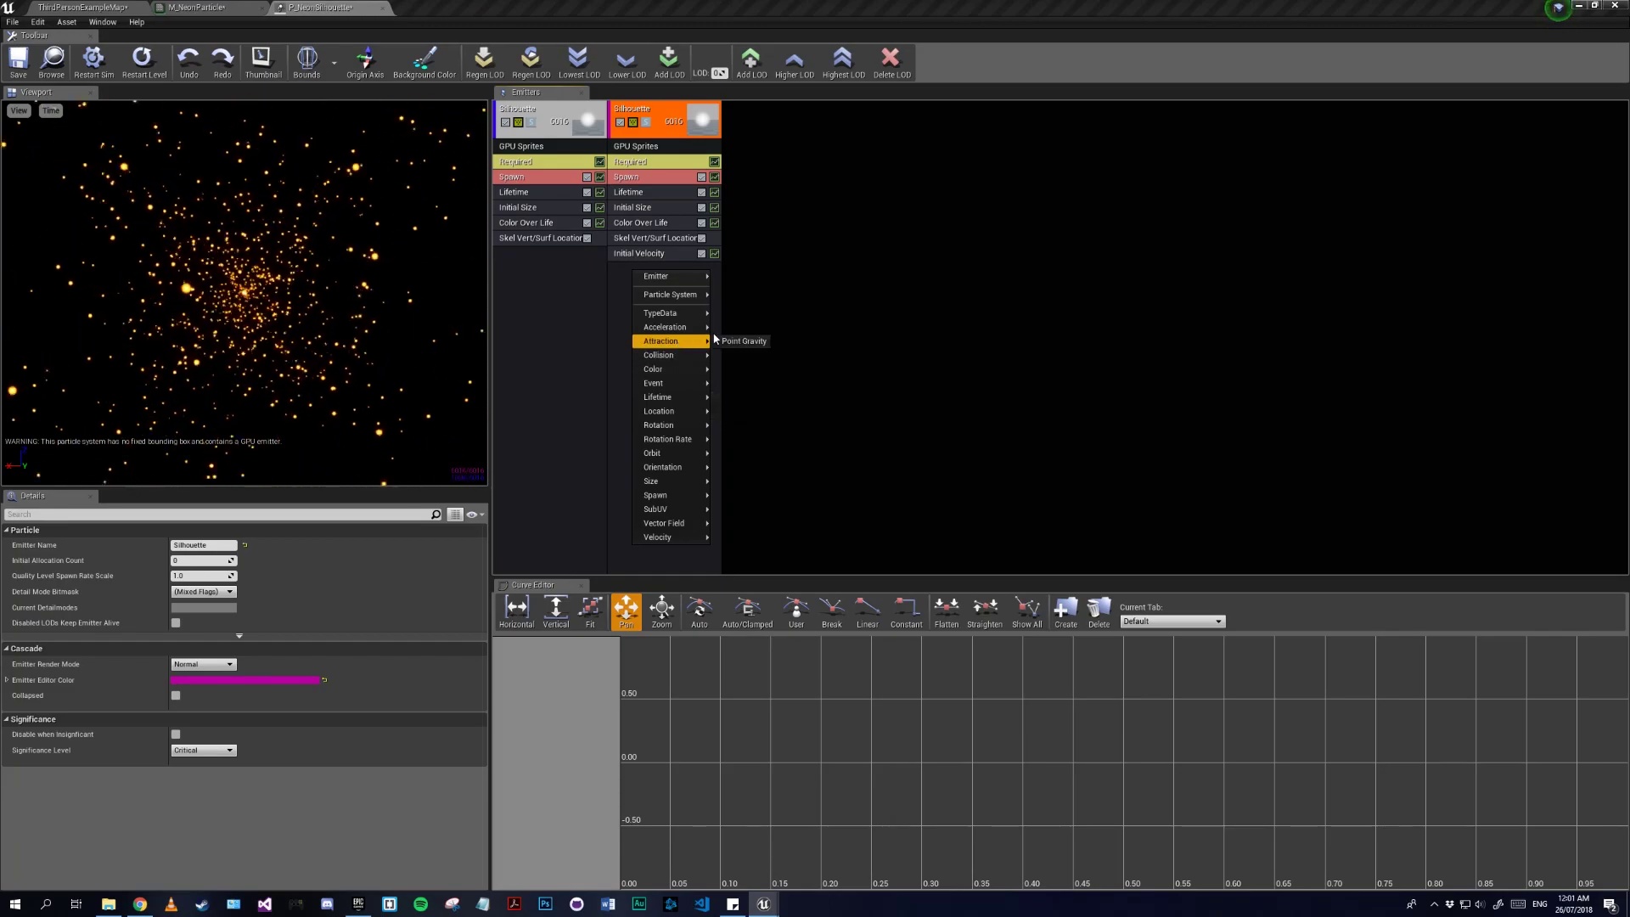
left_click(735, 342)
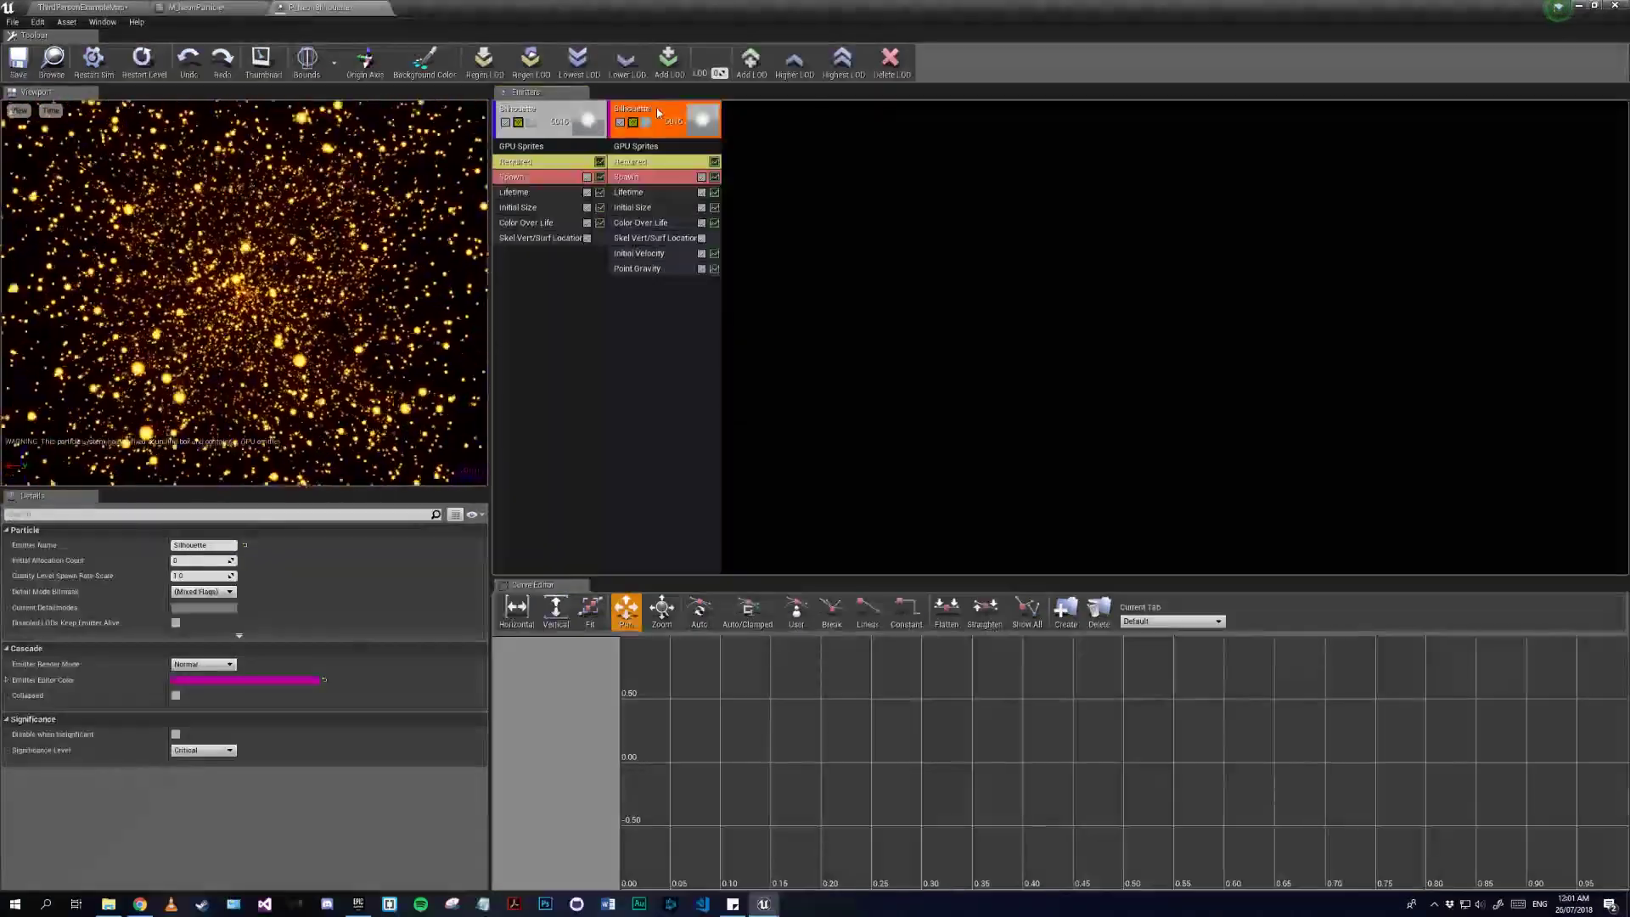
Step: Rename the duplicated emitter to Deterioration
left_click(215, 544)
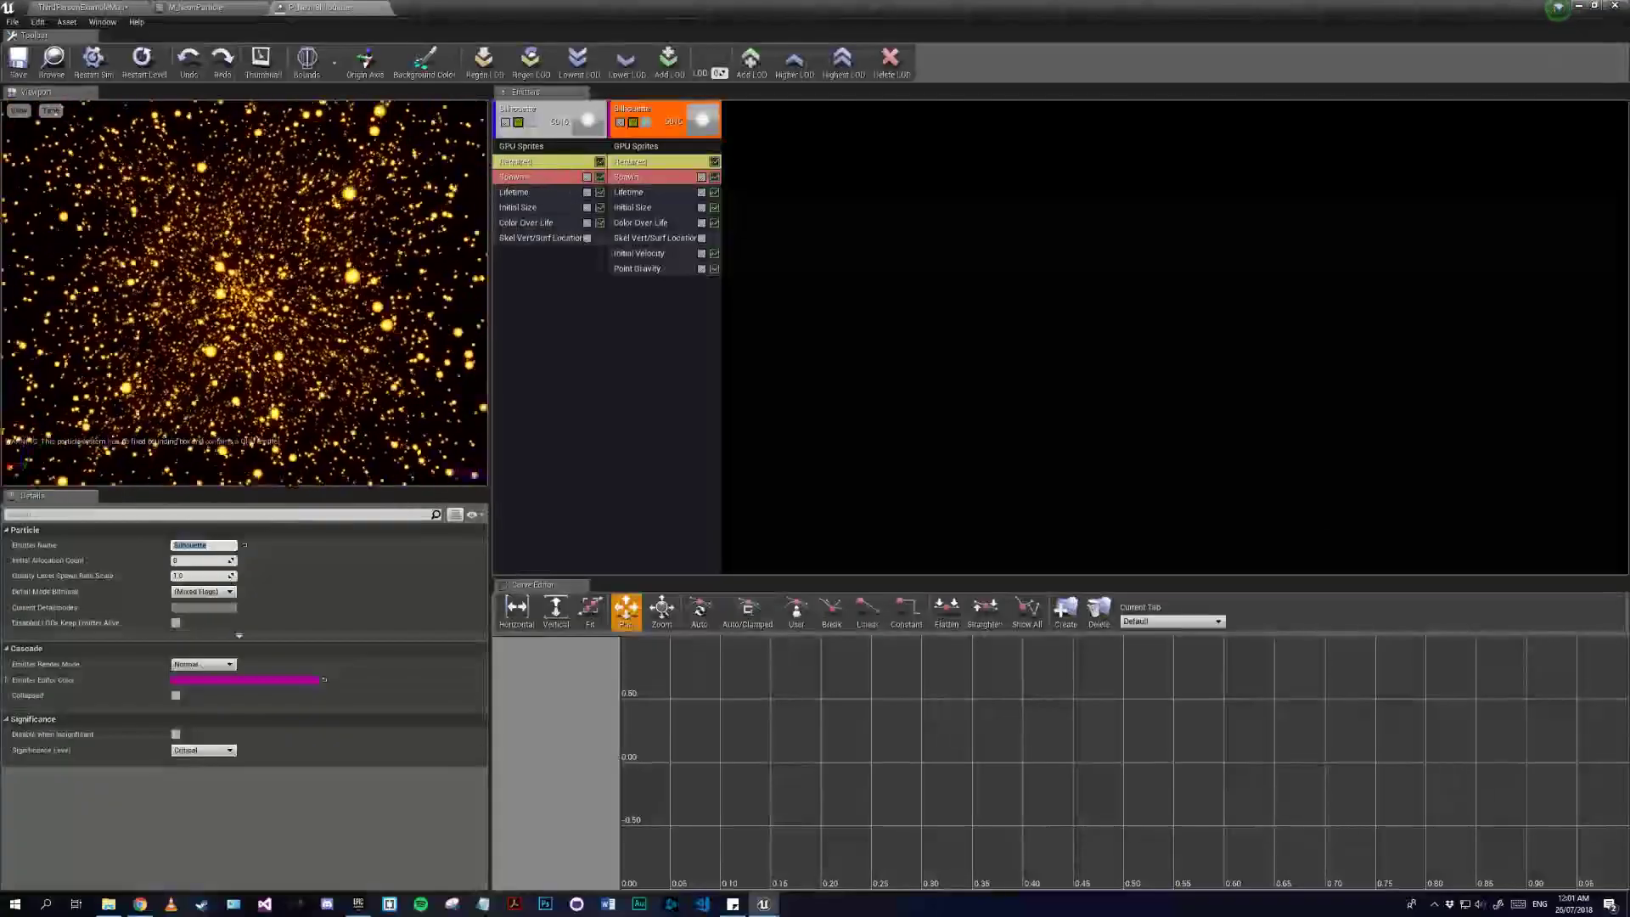
key("Return")
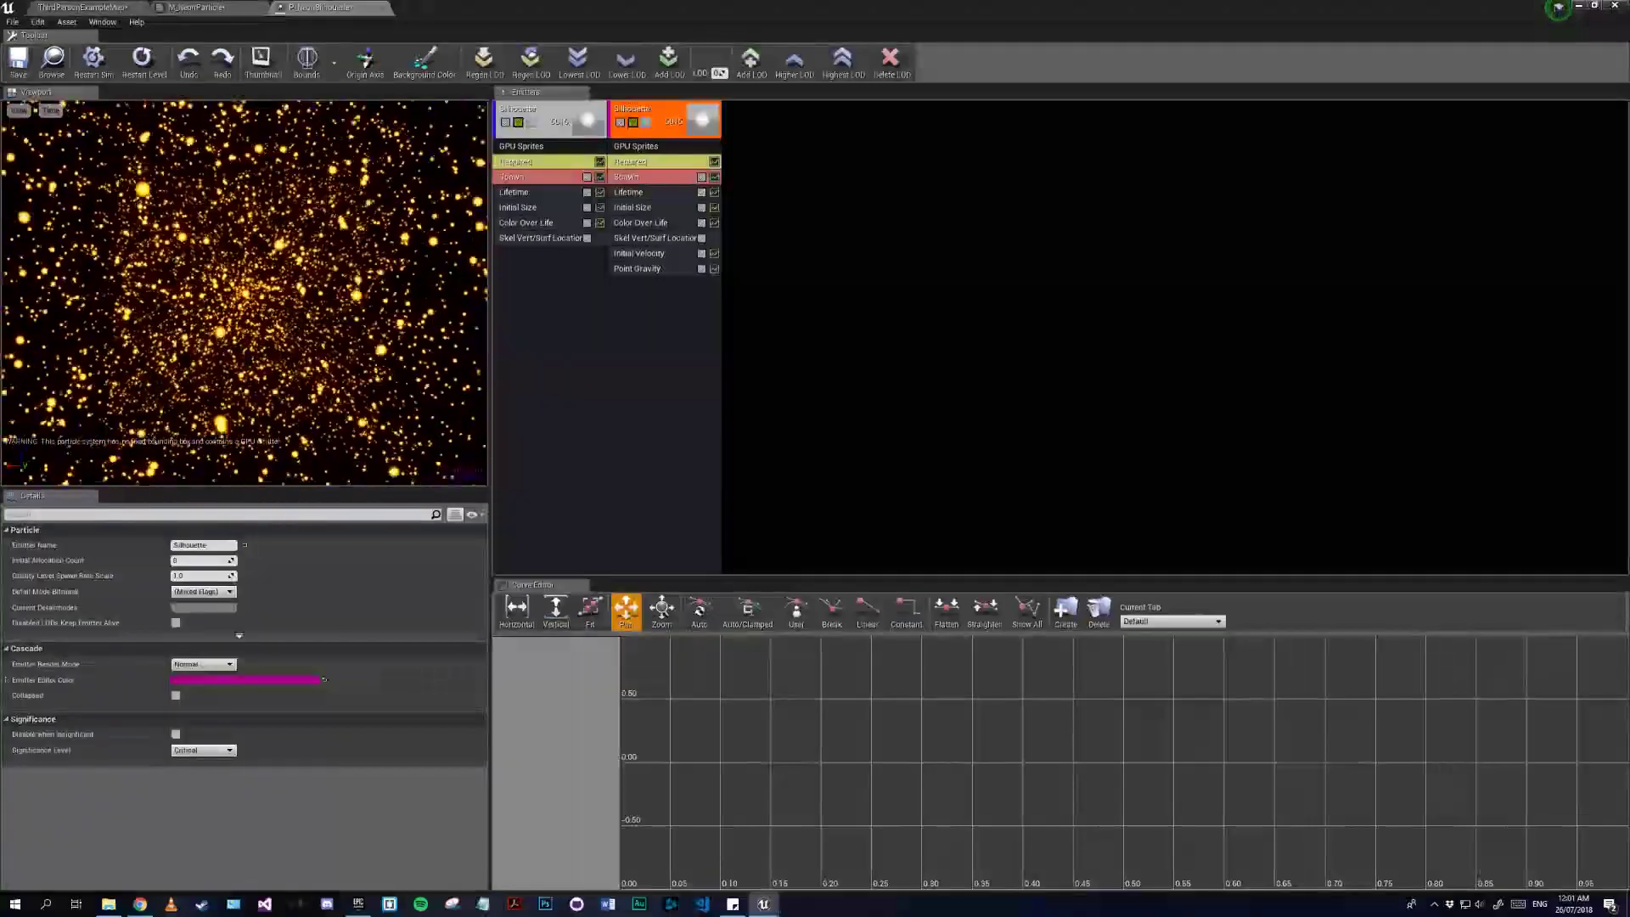
left_click(204, 545)
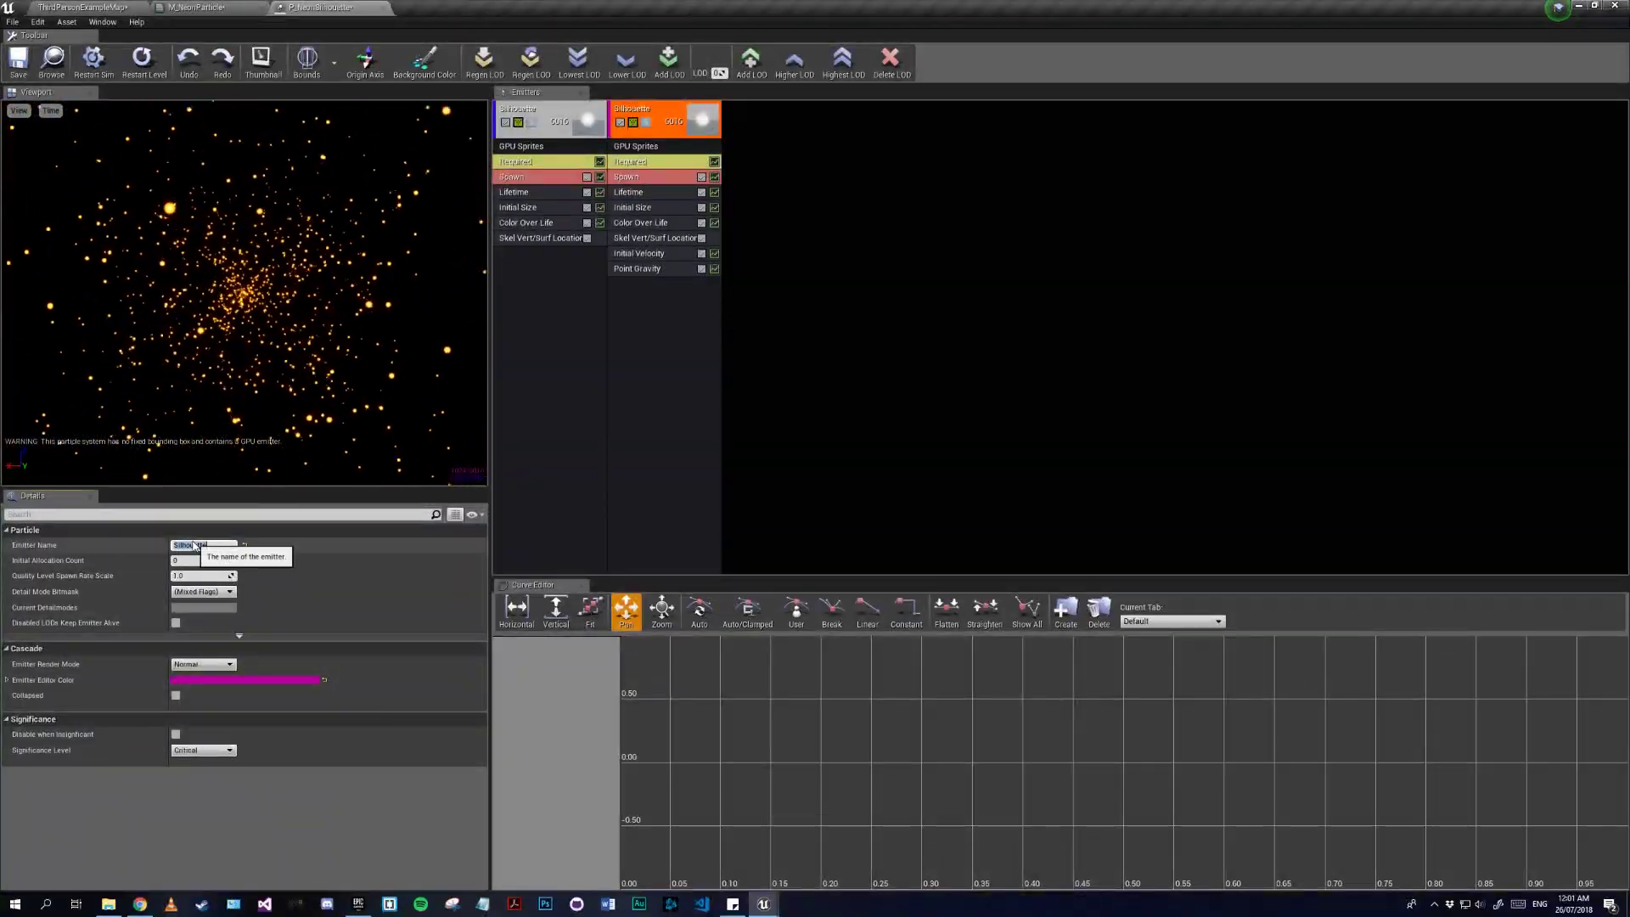
type("Deterioration")
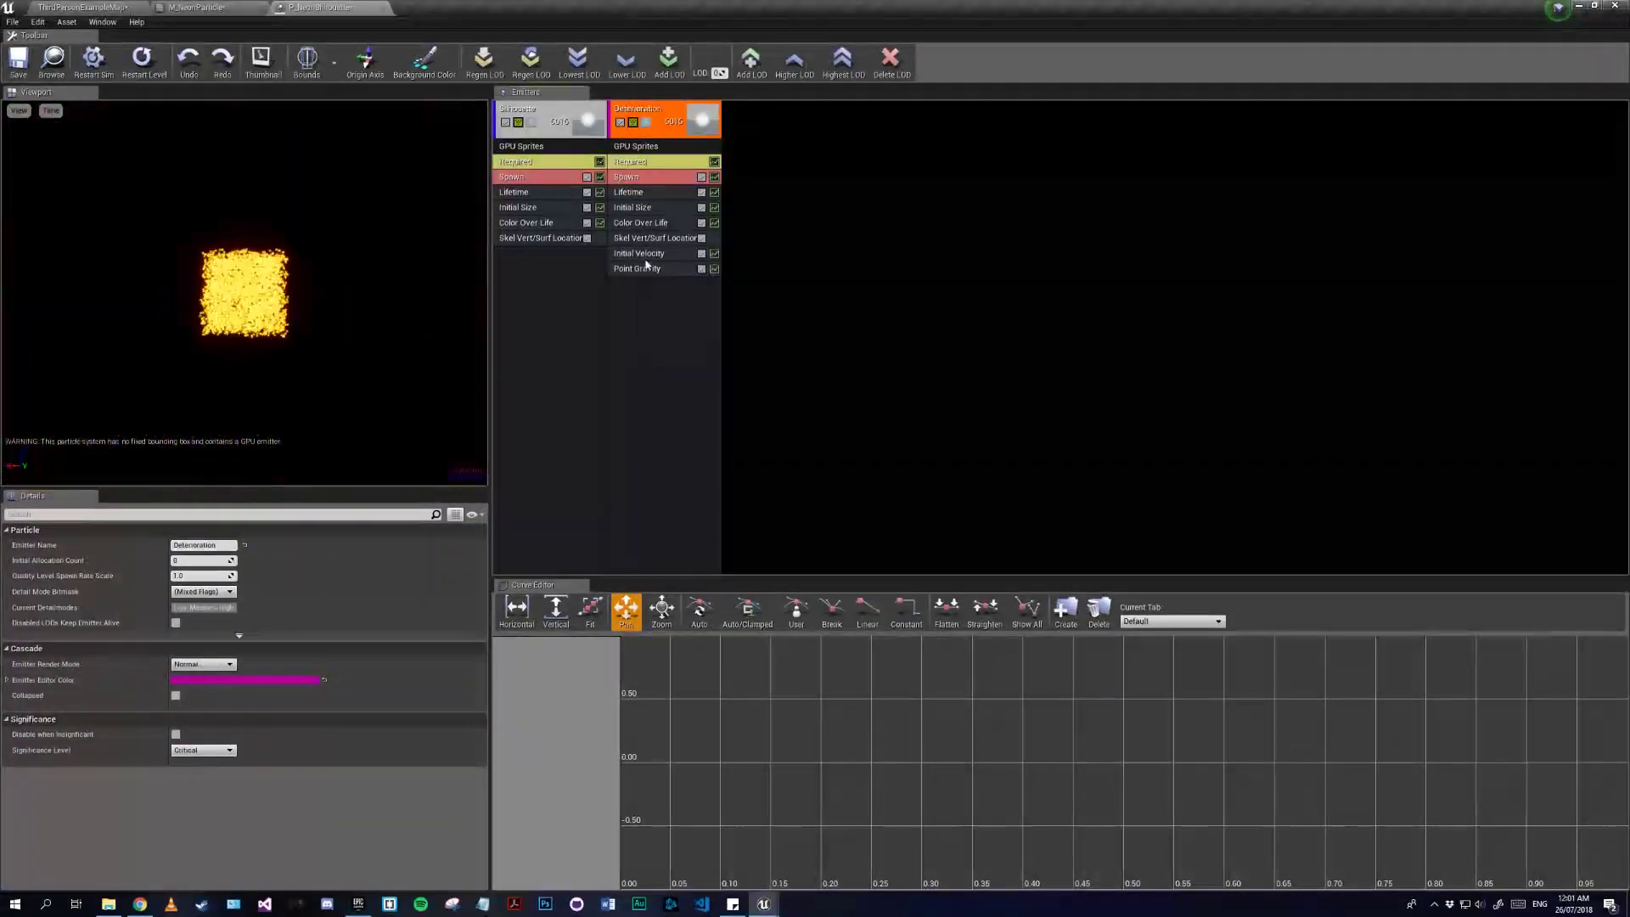
Step: Set the Point Gravity module's Radius to 500 and its constant Strength Raw to 2500
left_click(643, 270)
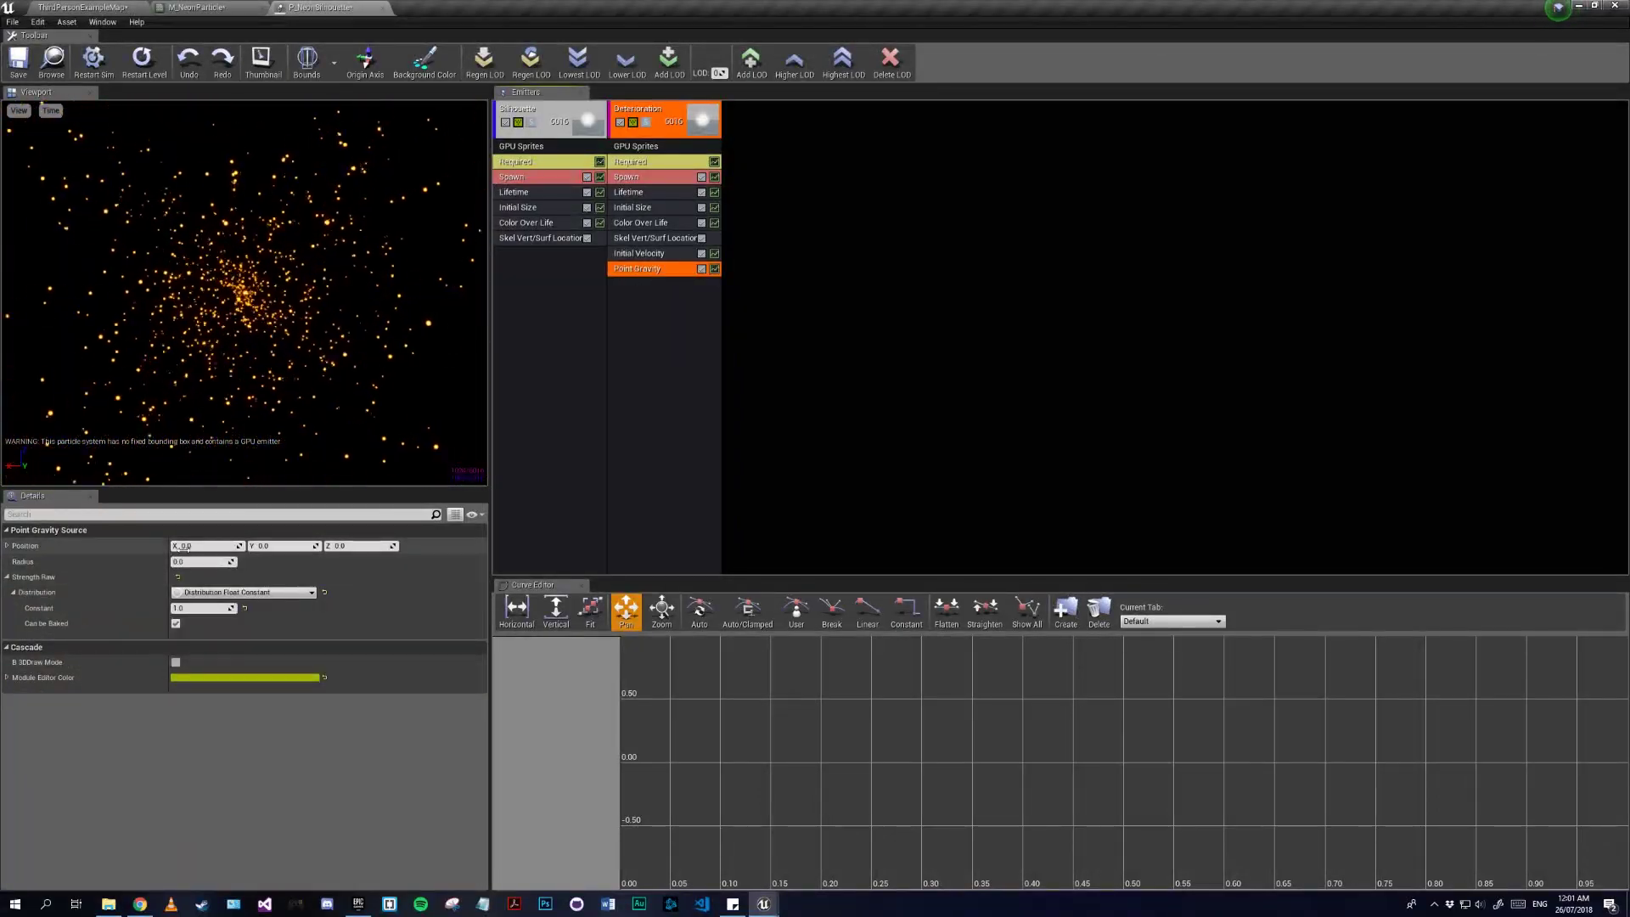
left_click(192, 560)
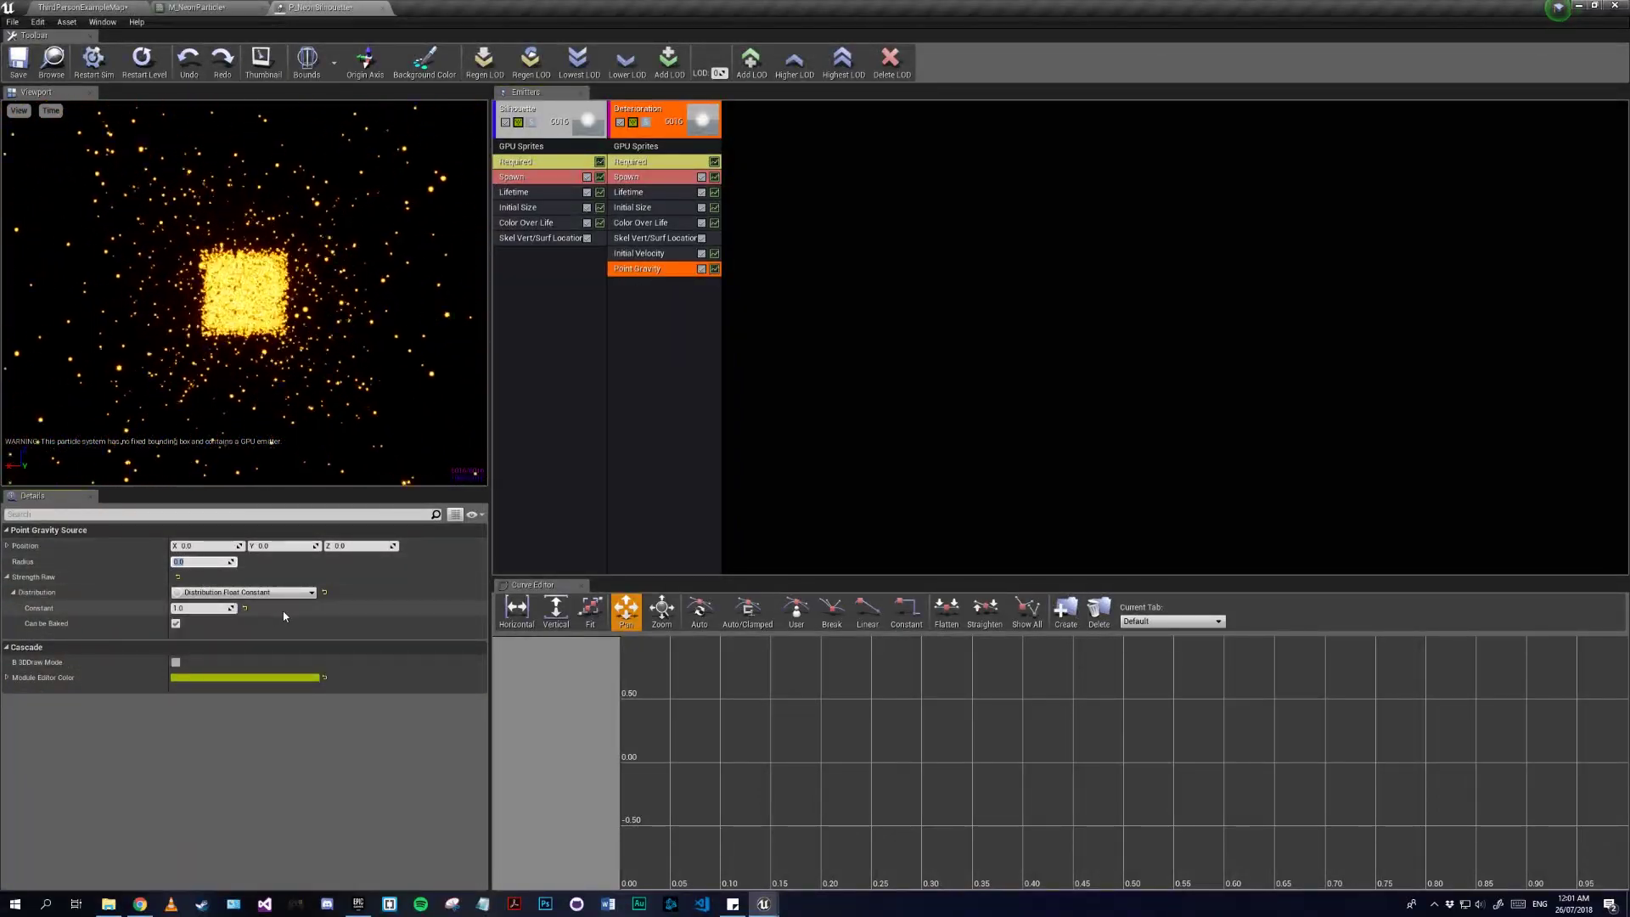
type("5")
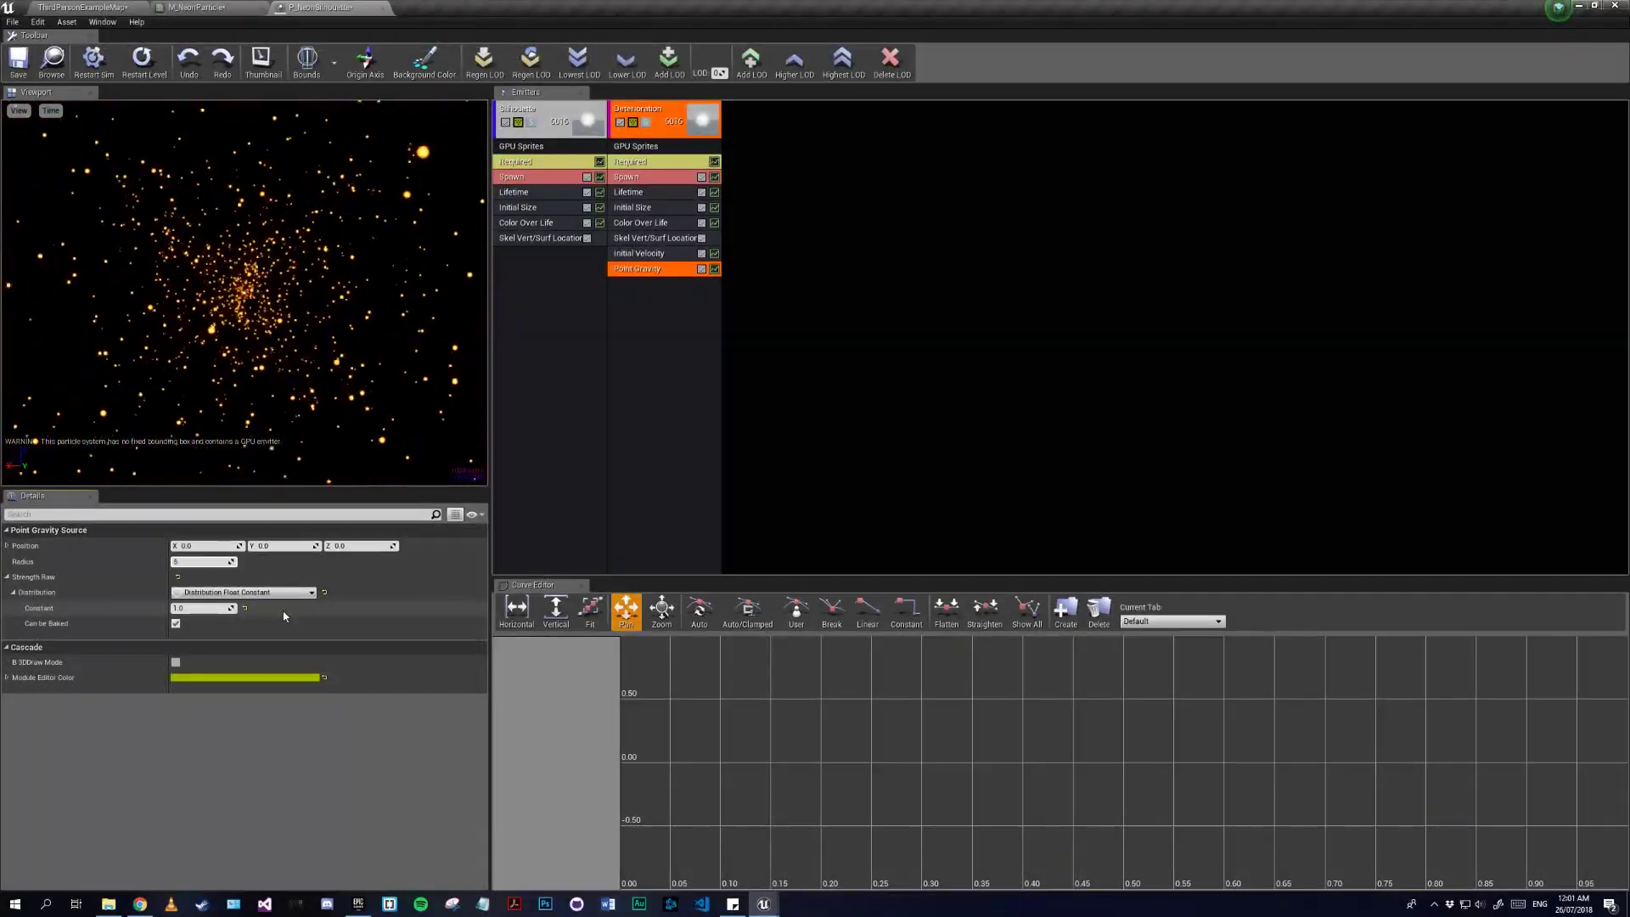
type("00")
key("Return")
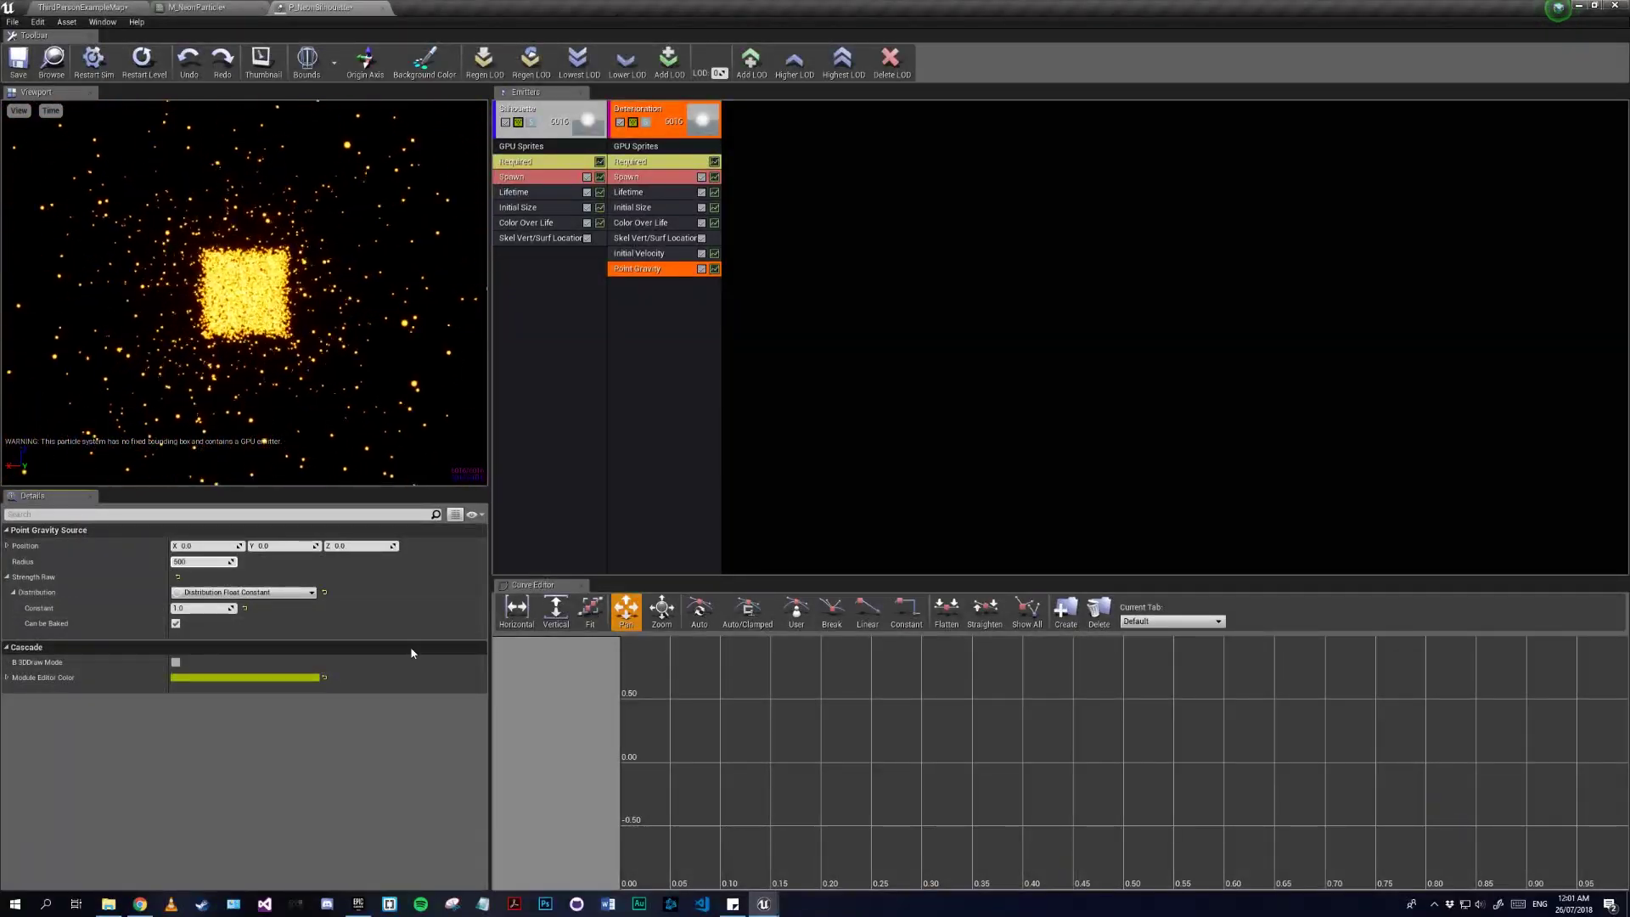
left_click(207, 608)
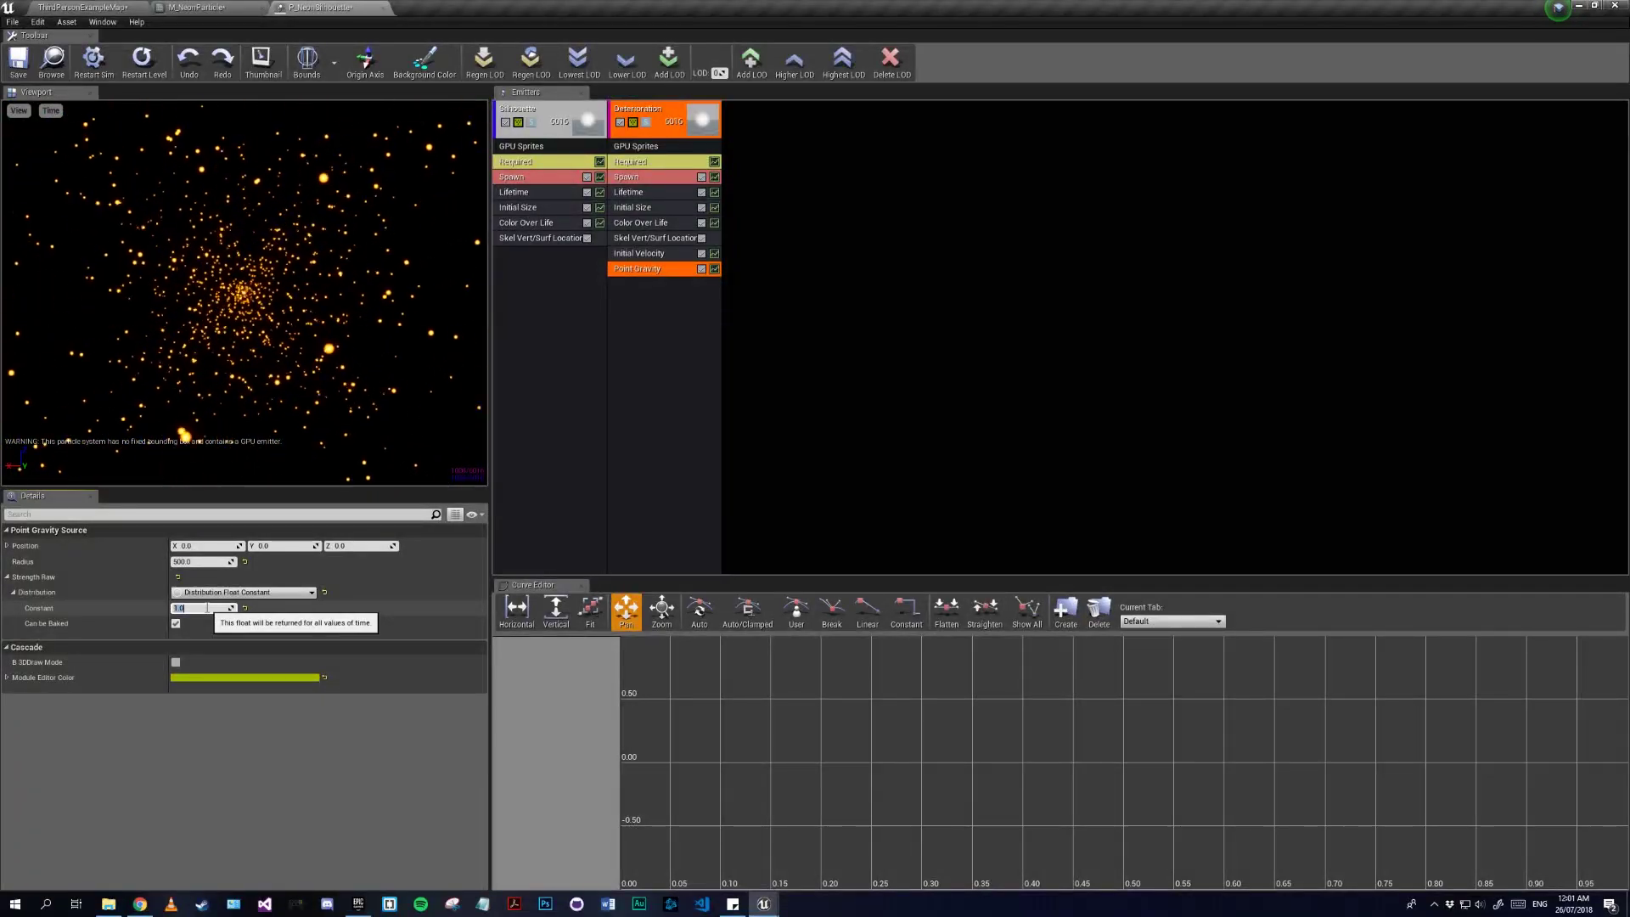
type("25")
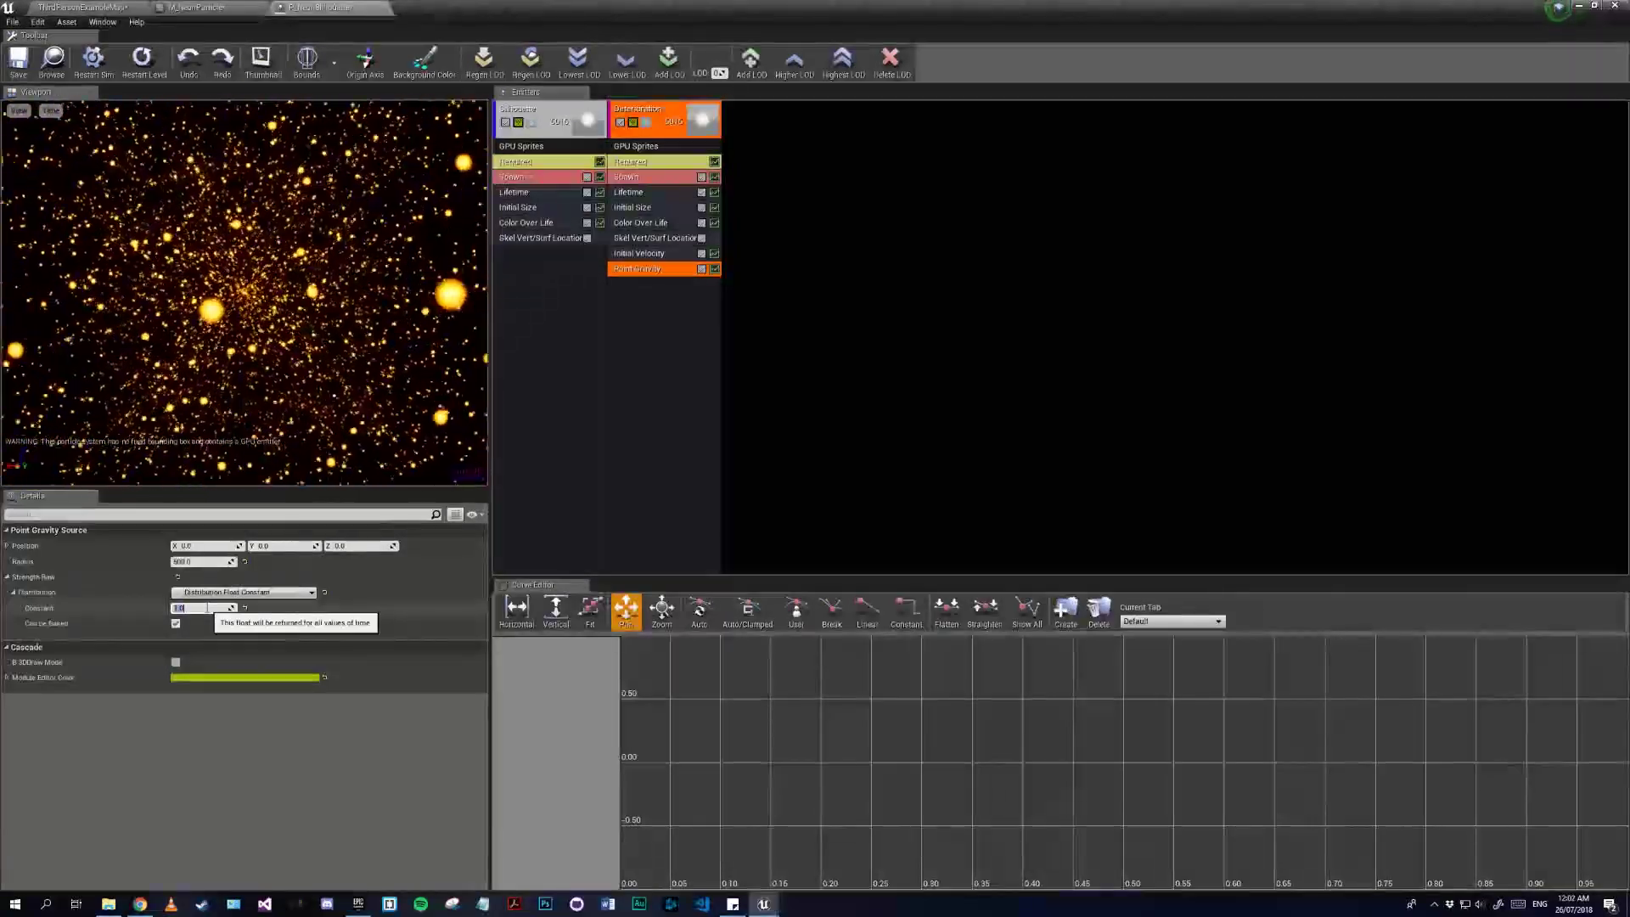
type("00")
key("Return")
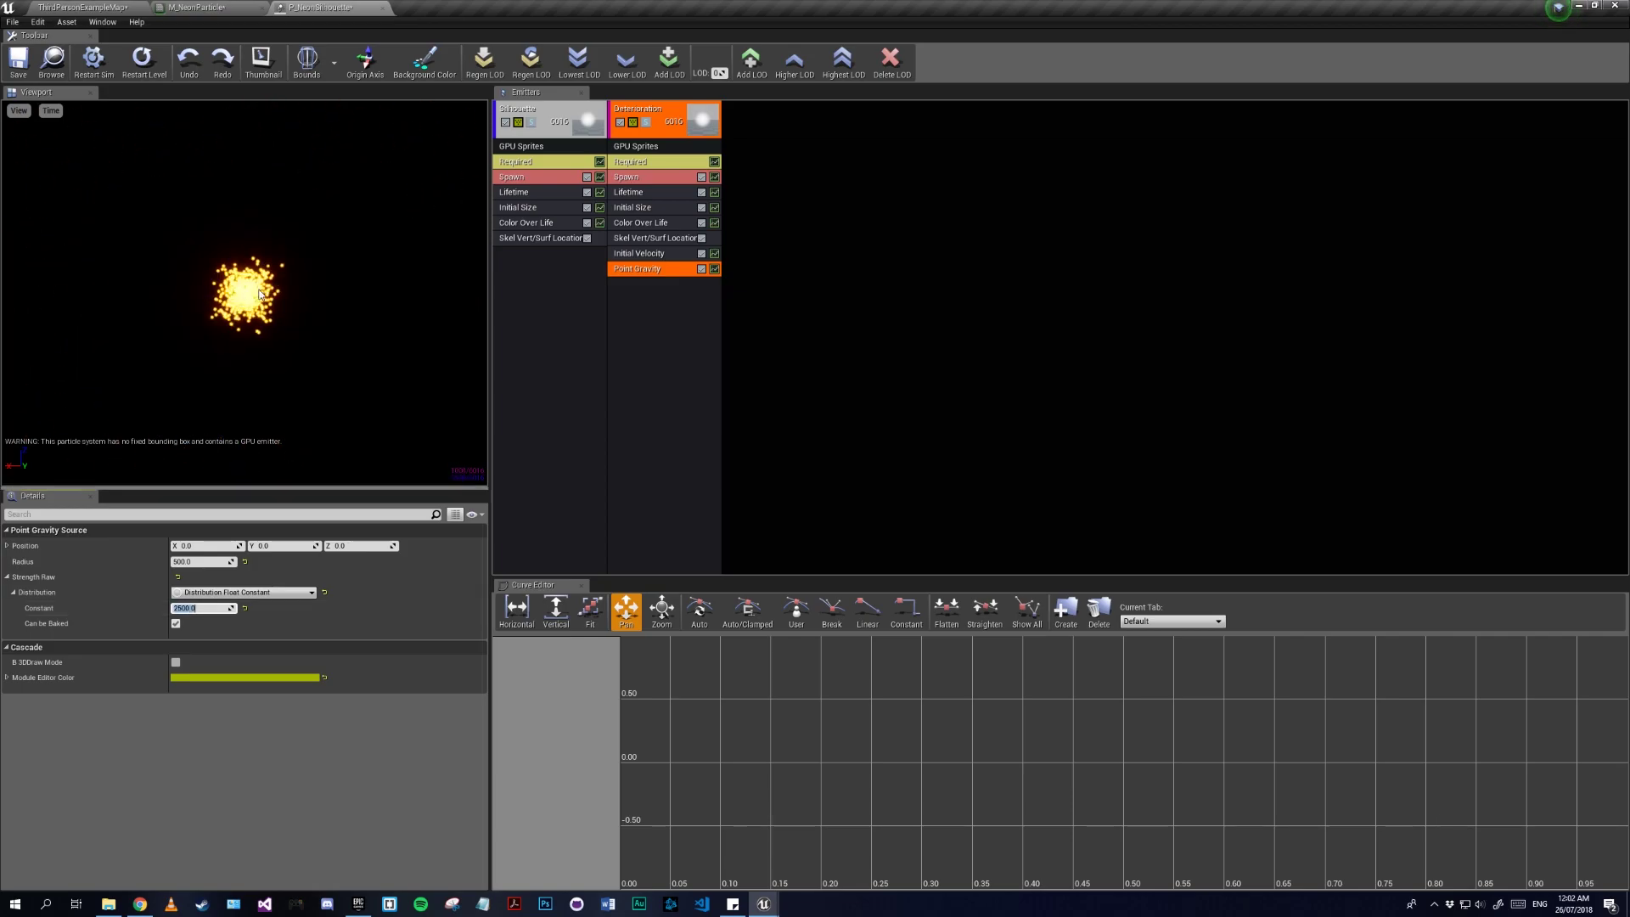
Step: Add a Const Acceleration module to the Deterioration emitter and set its Z acceleration to -150
right_click(636, 284)
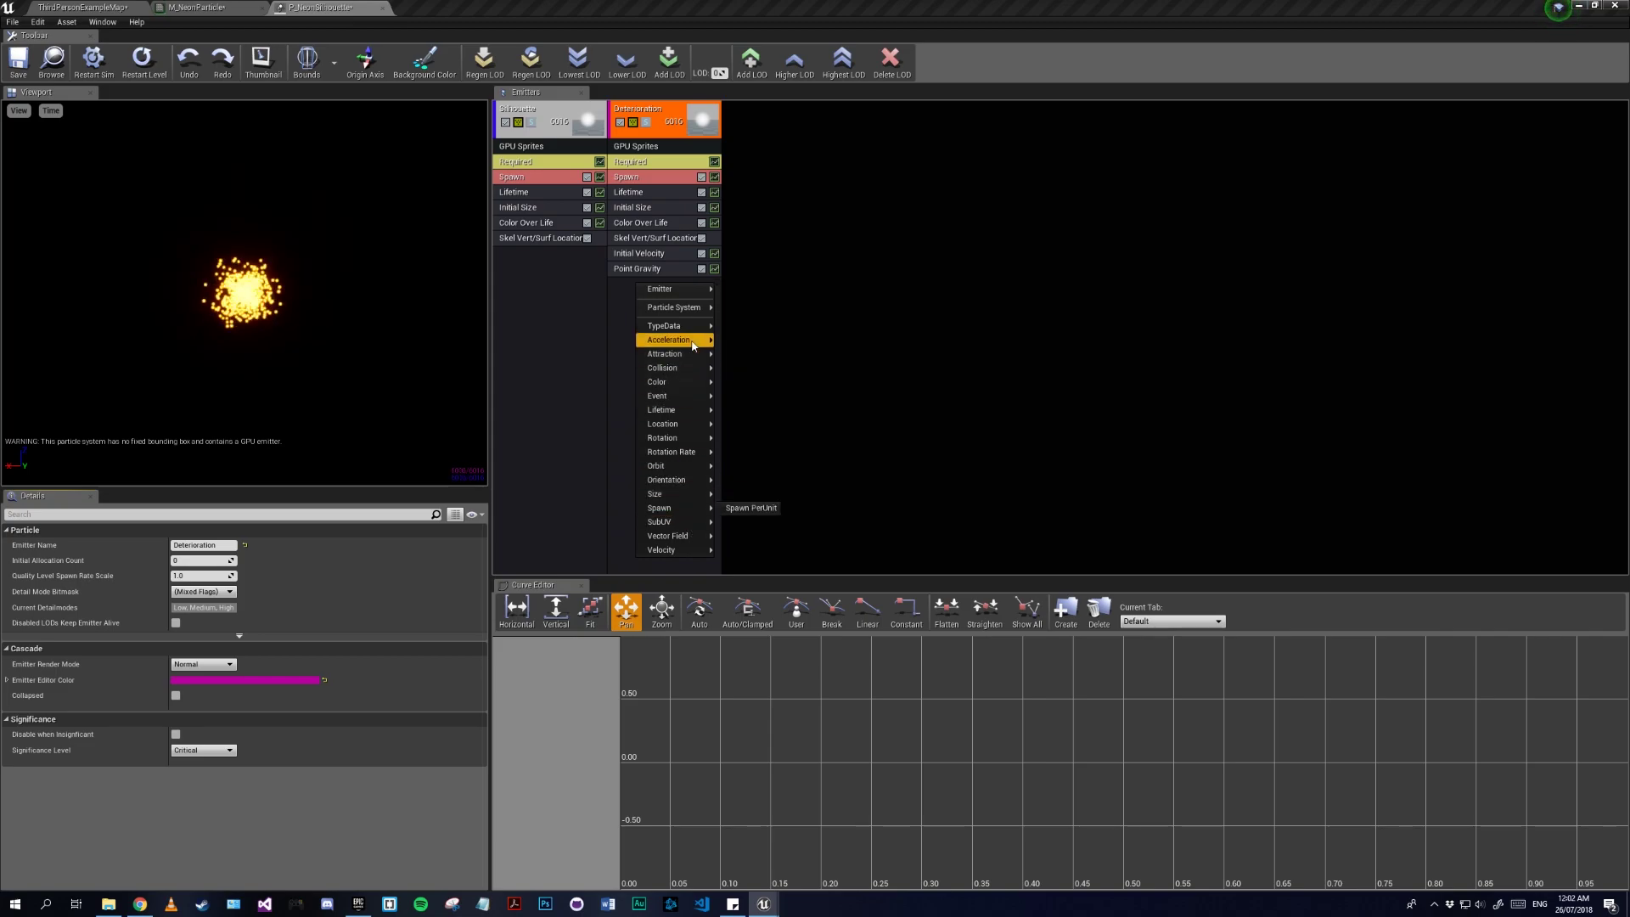
mouse_move(692, 339)
left_click(758, 340)
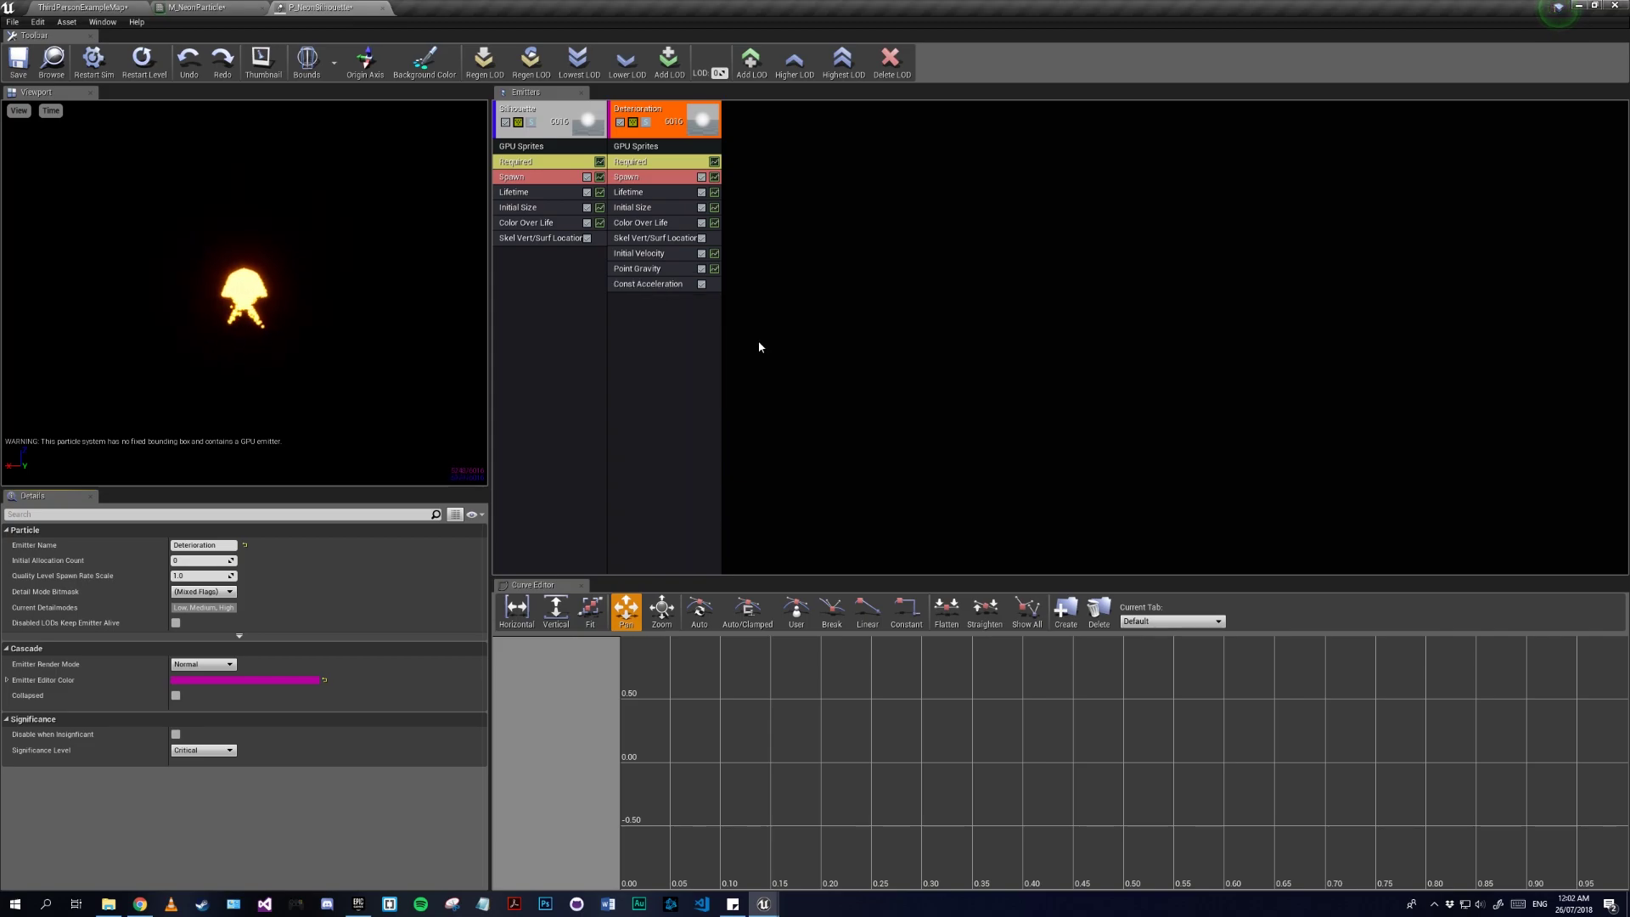
left_click(655, 284)
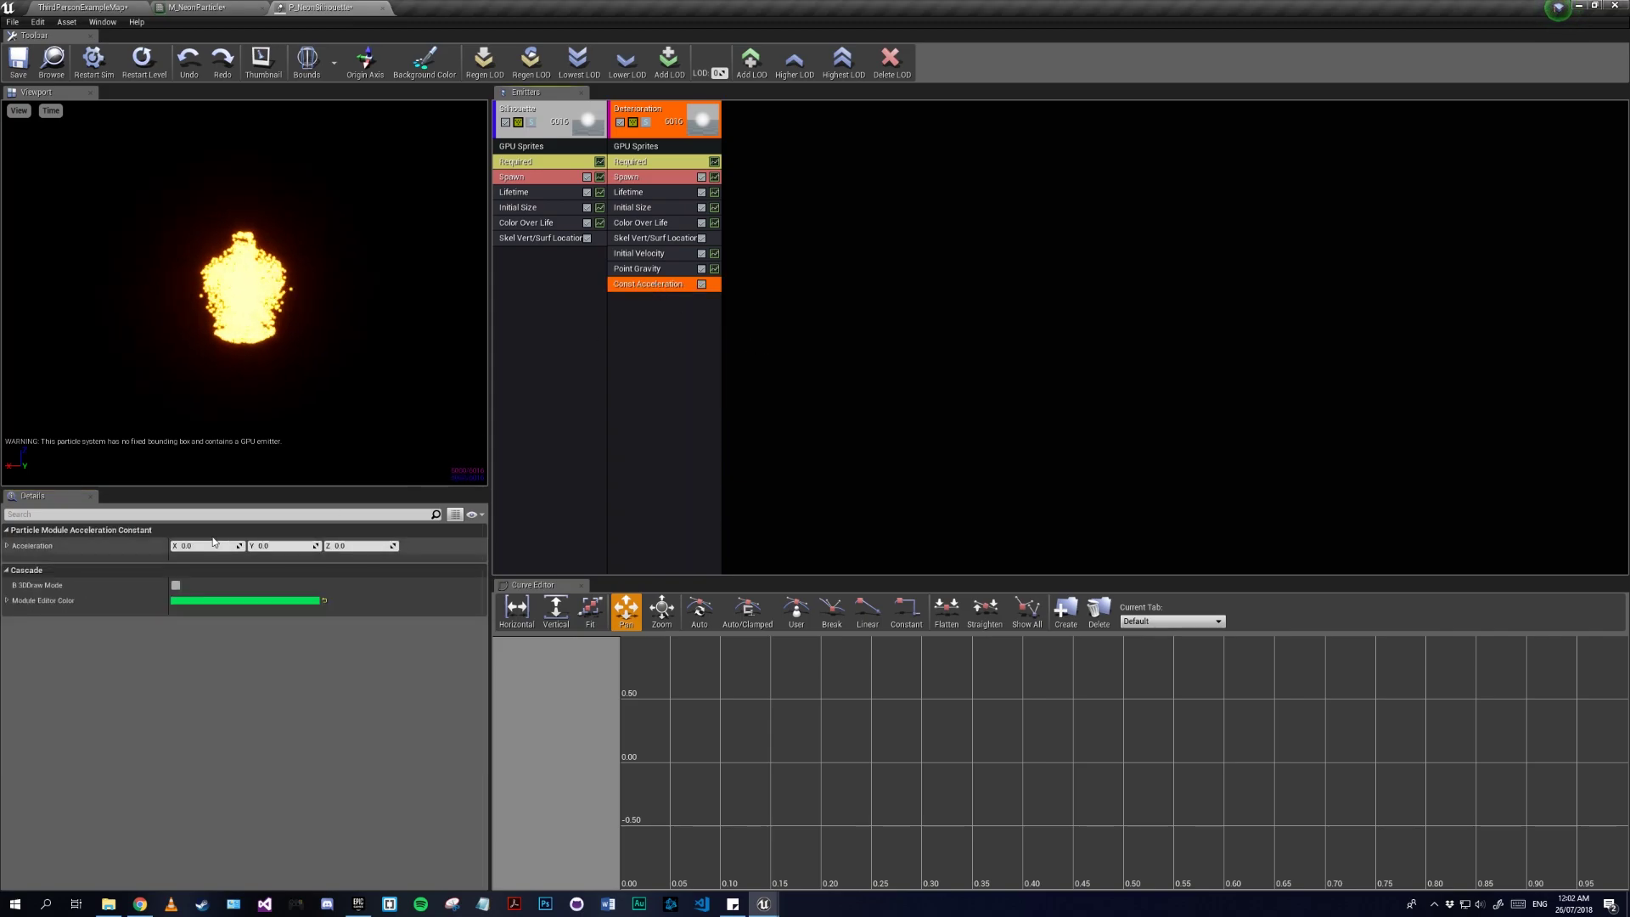
left_click(347, 547)
type("-150")
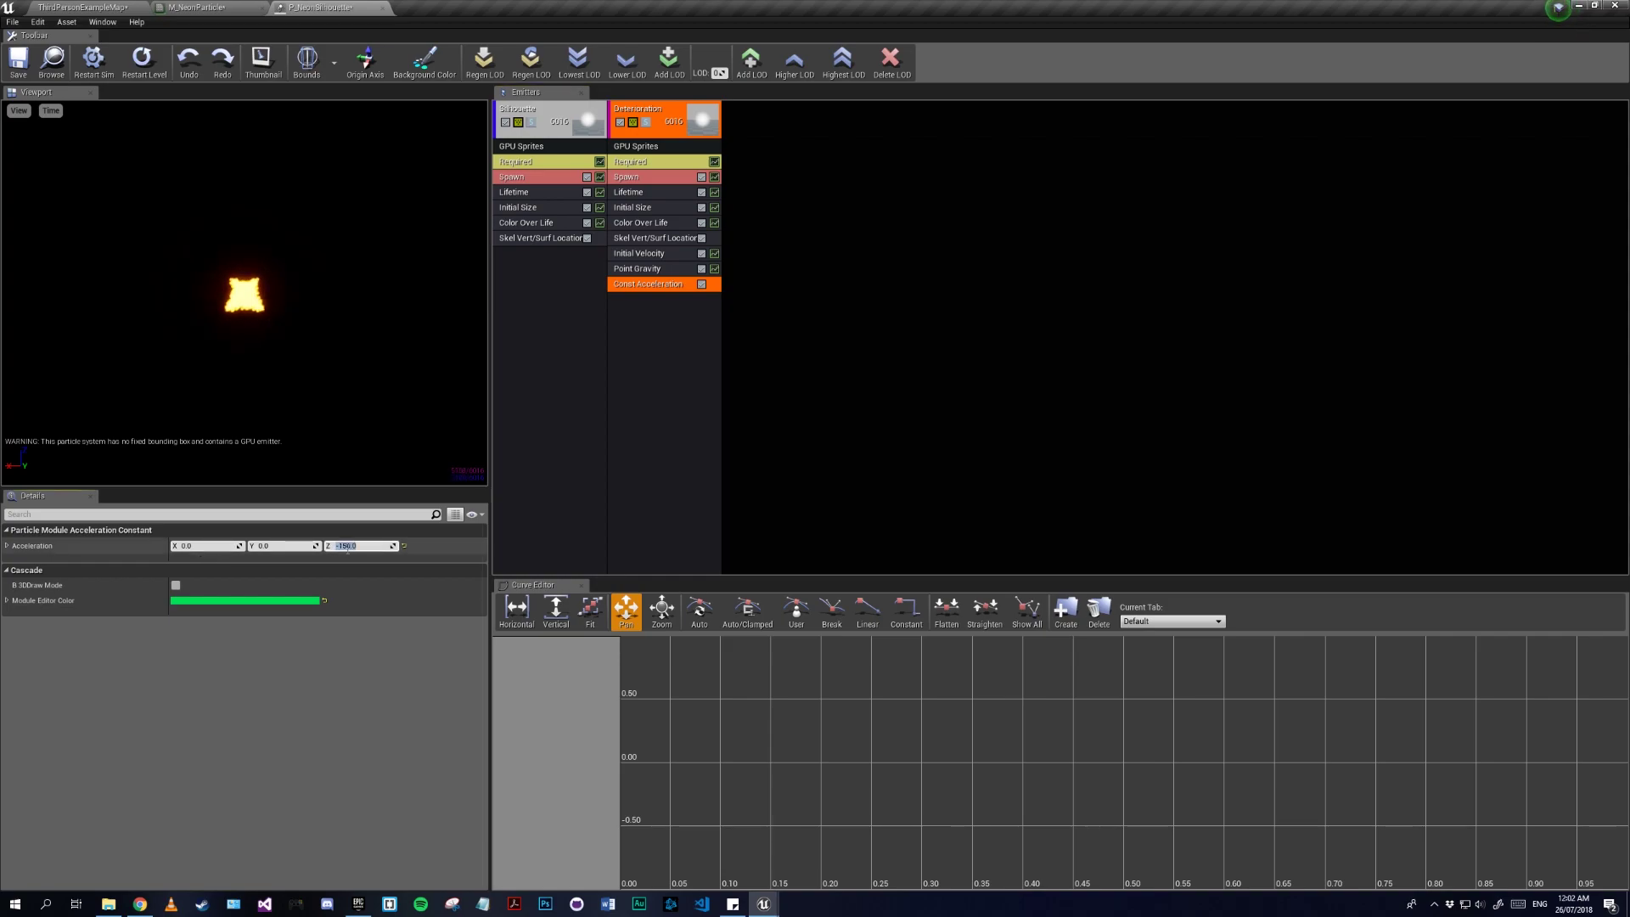
key("Return")
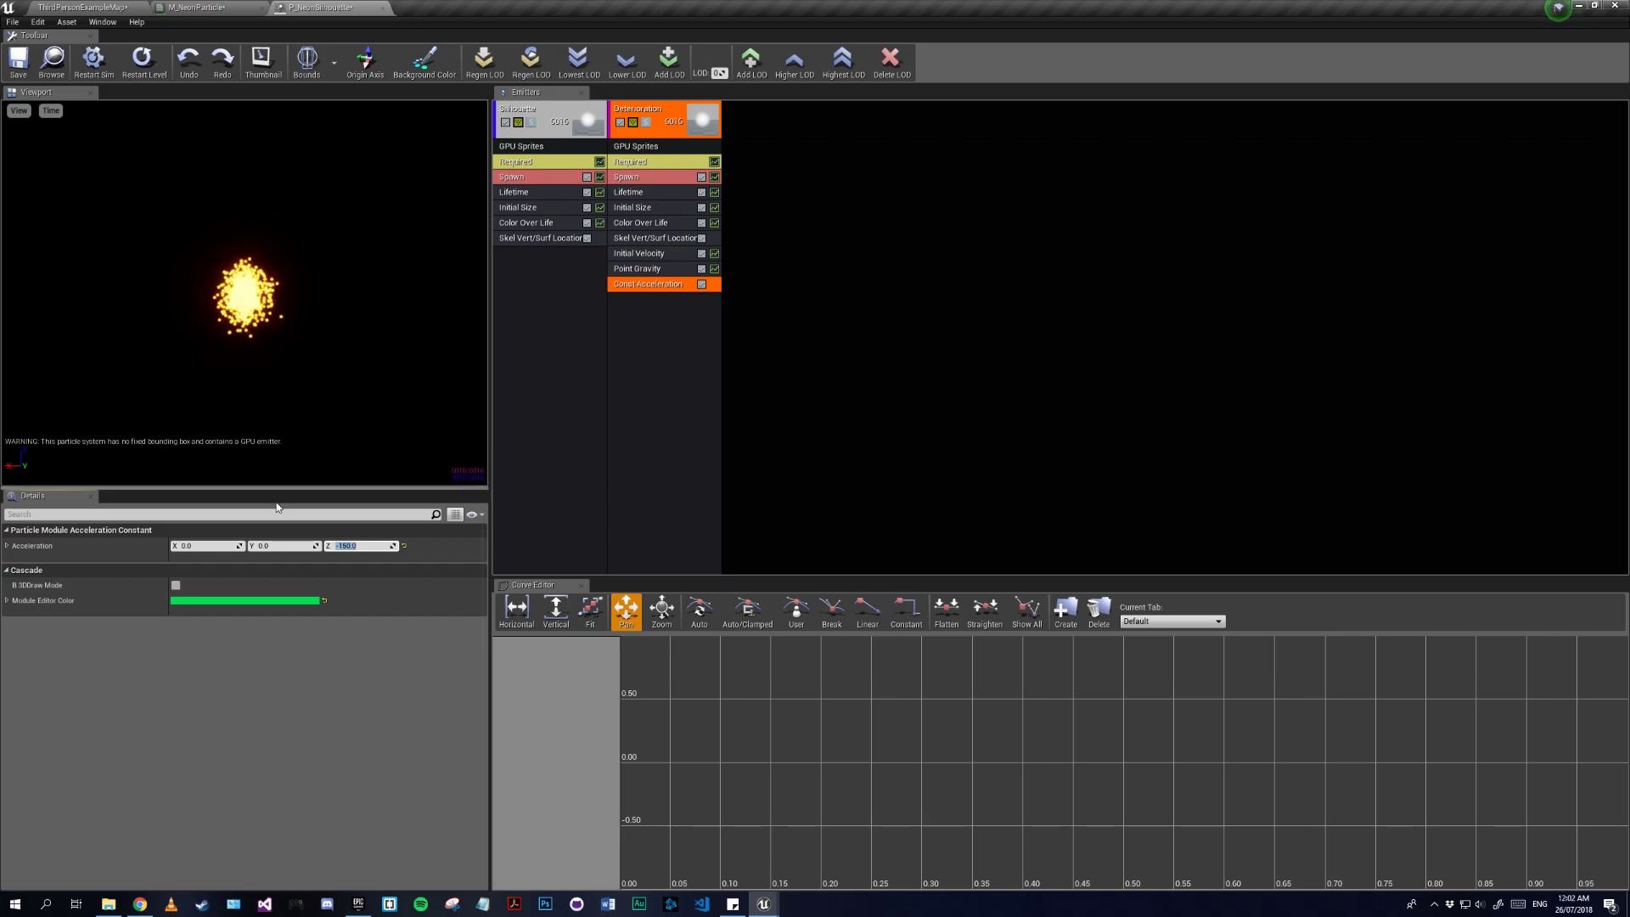
Step: Set the Const Acceleration module's Y acceleration to -130
left_click(281, 546)
left_click(281, 546)
type("-130")
key("Return")
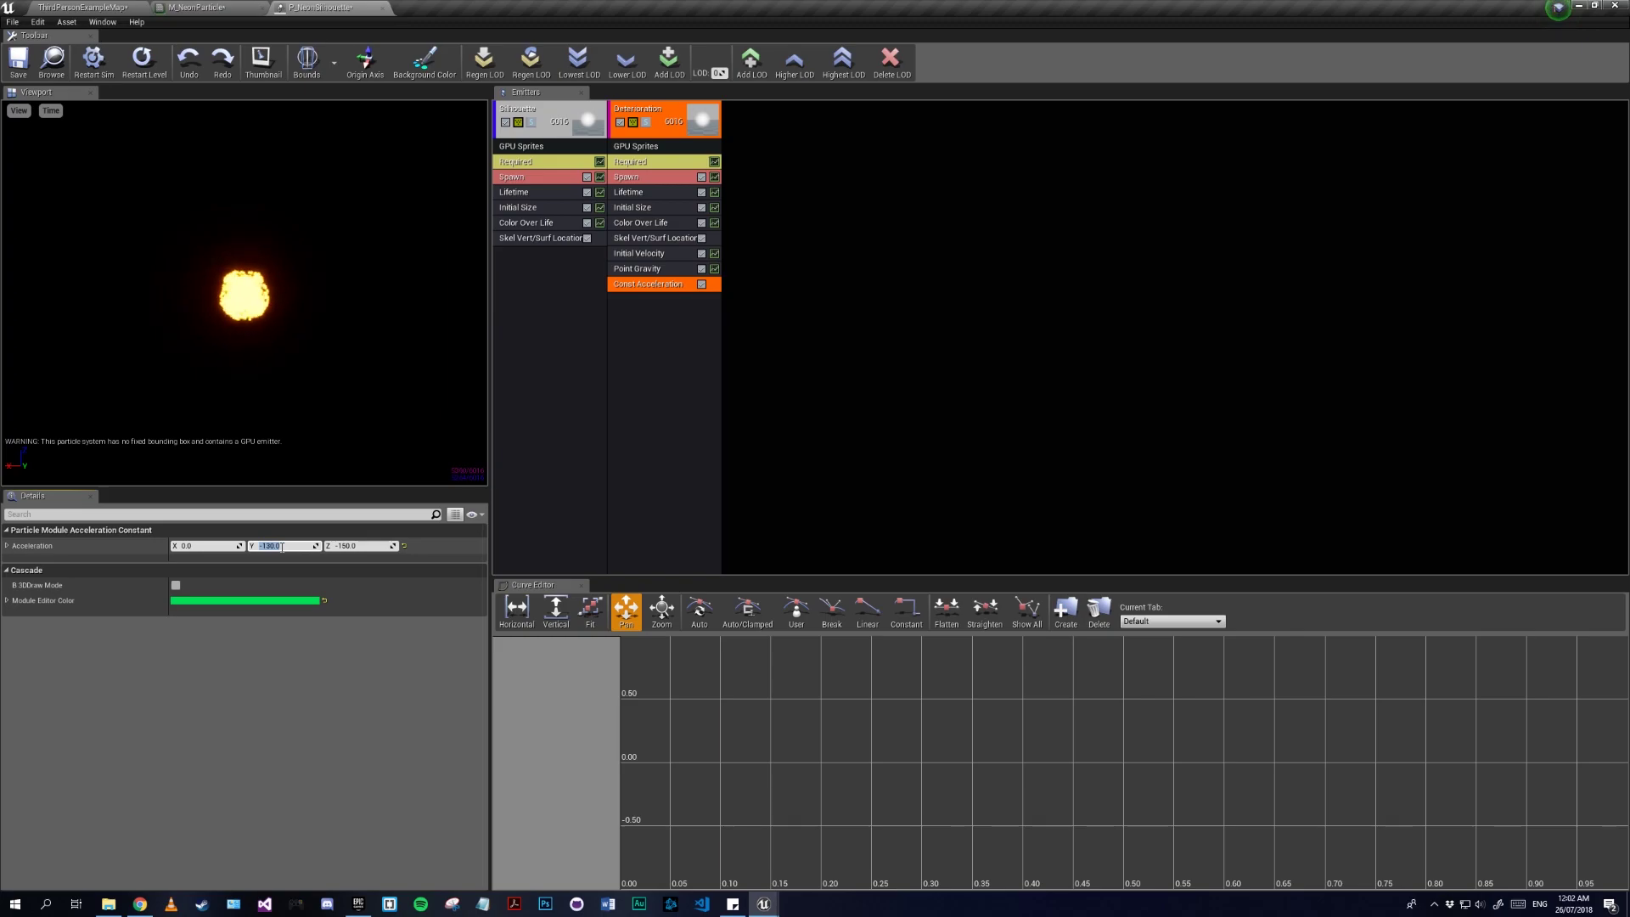
Step: Set the Const Acceleration module's X and Y acceleration to -150
left_click(209, 545)
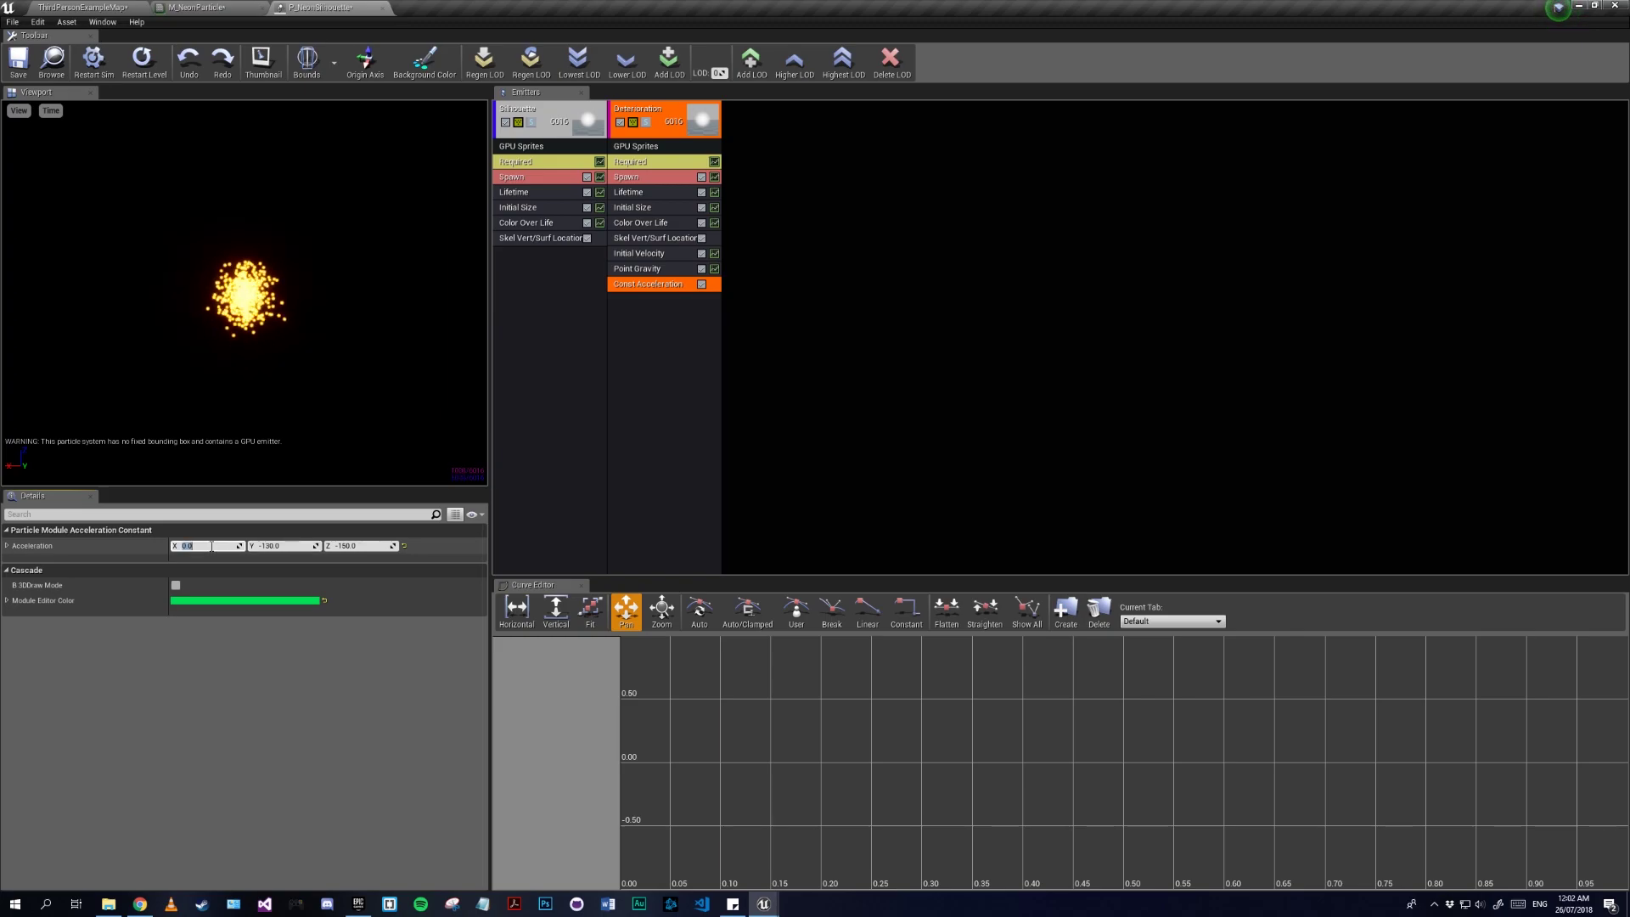
type("-150")
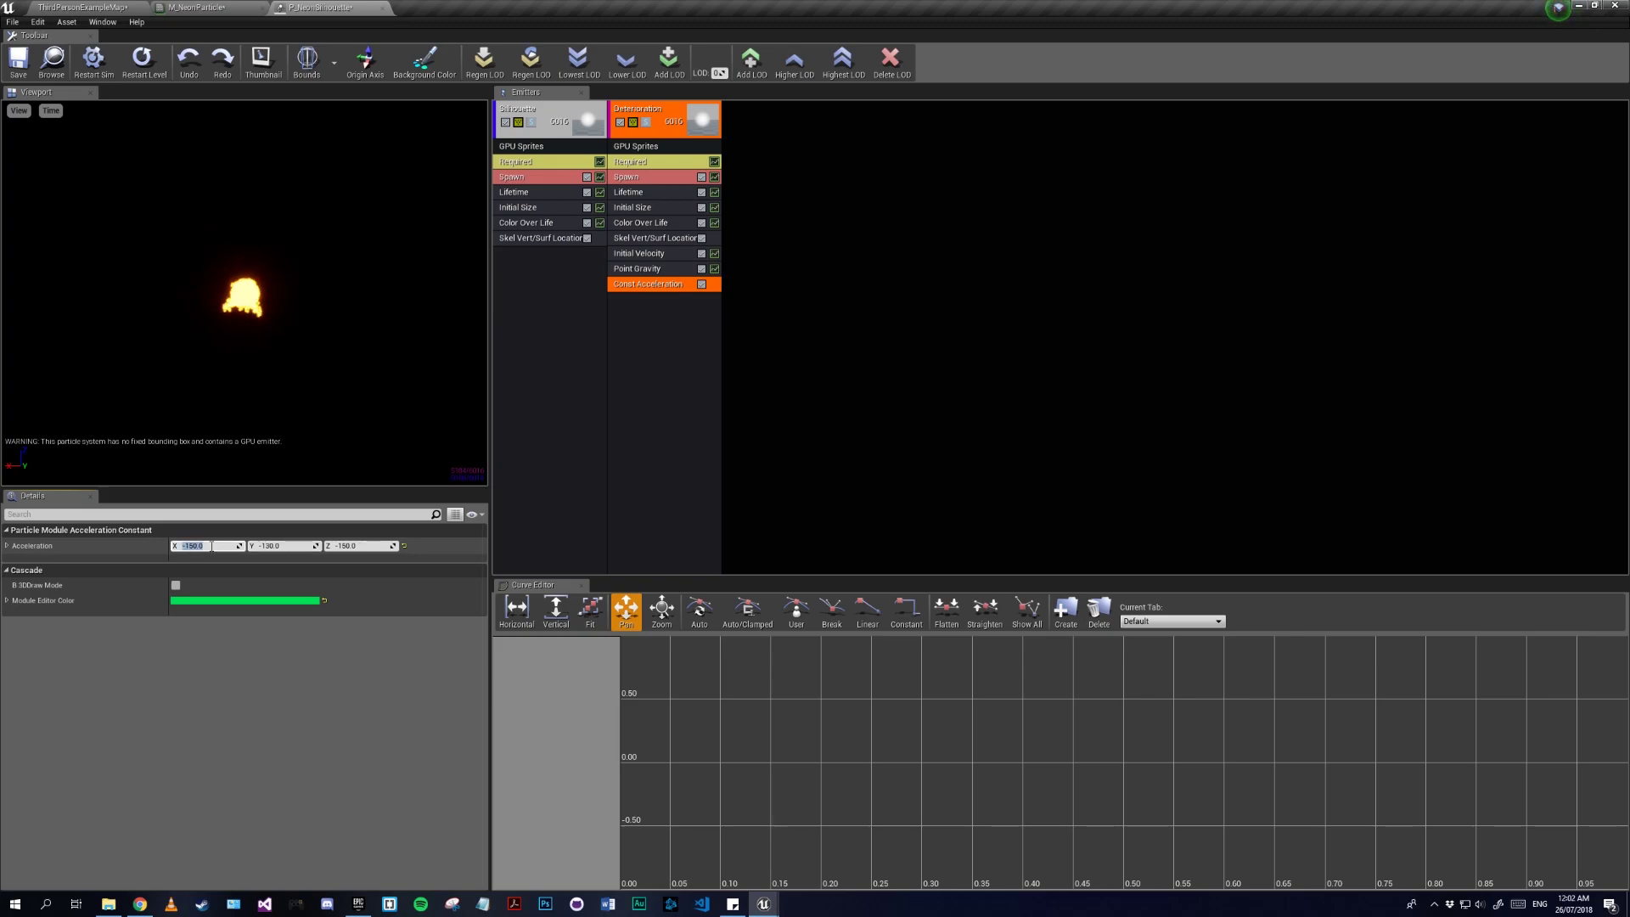
key("Return")
left_click(294, 548)
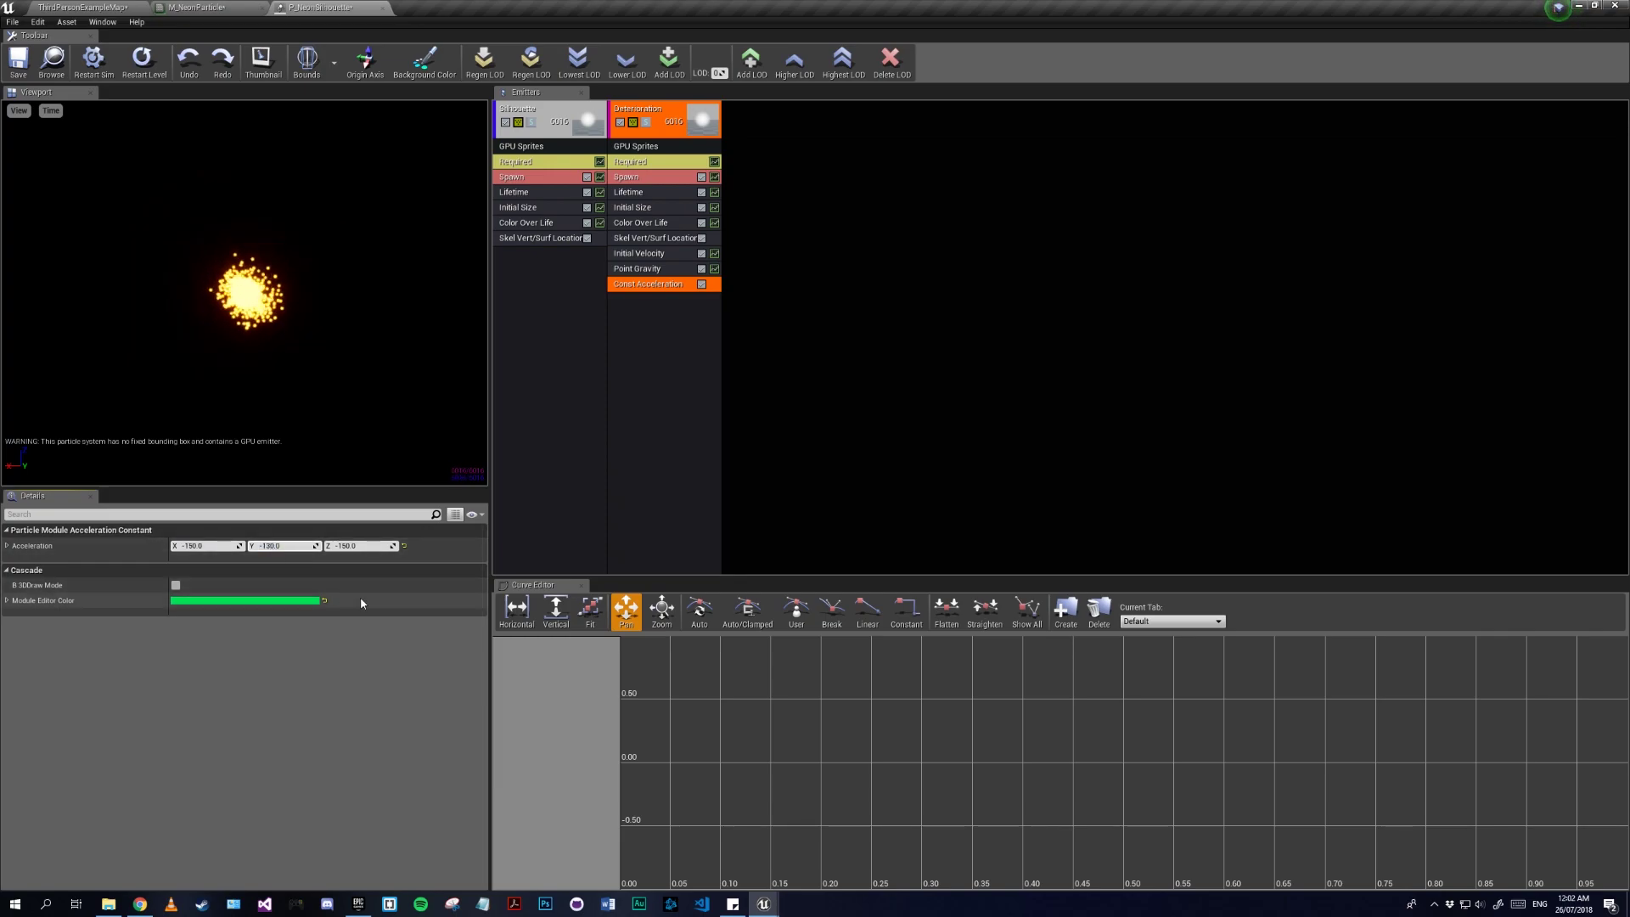
type("-150")
key("Return")
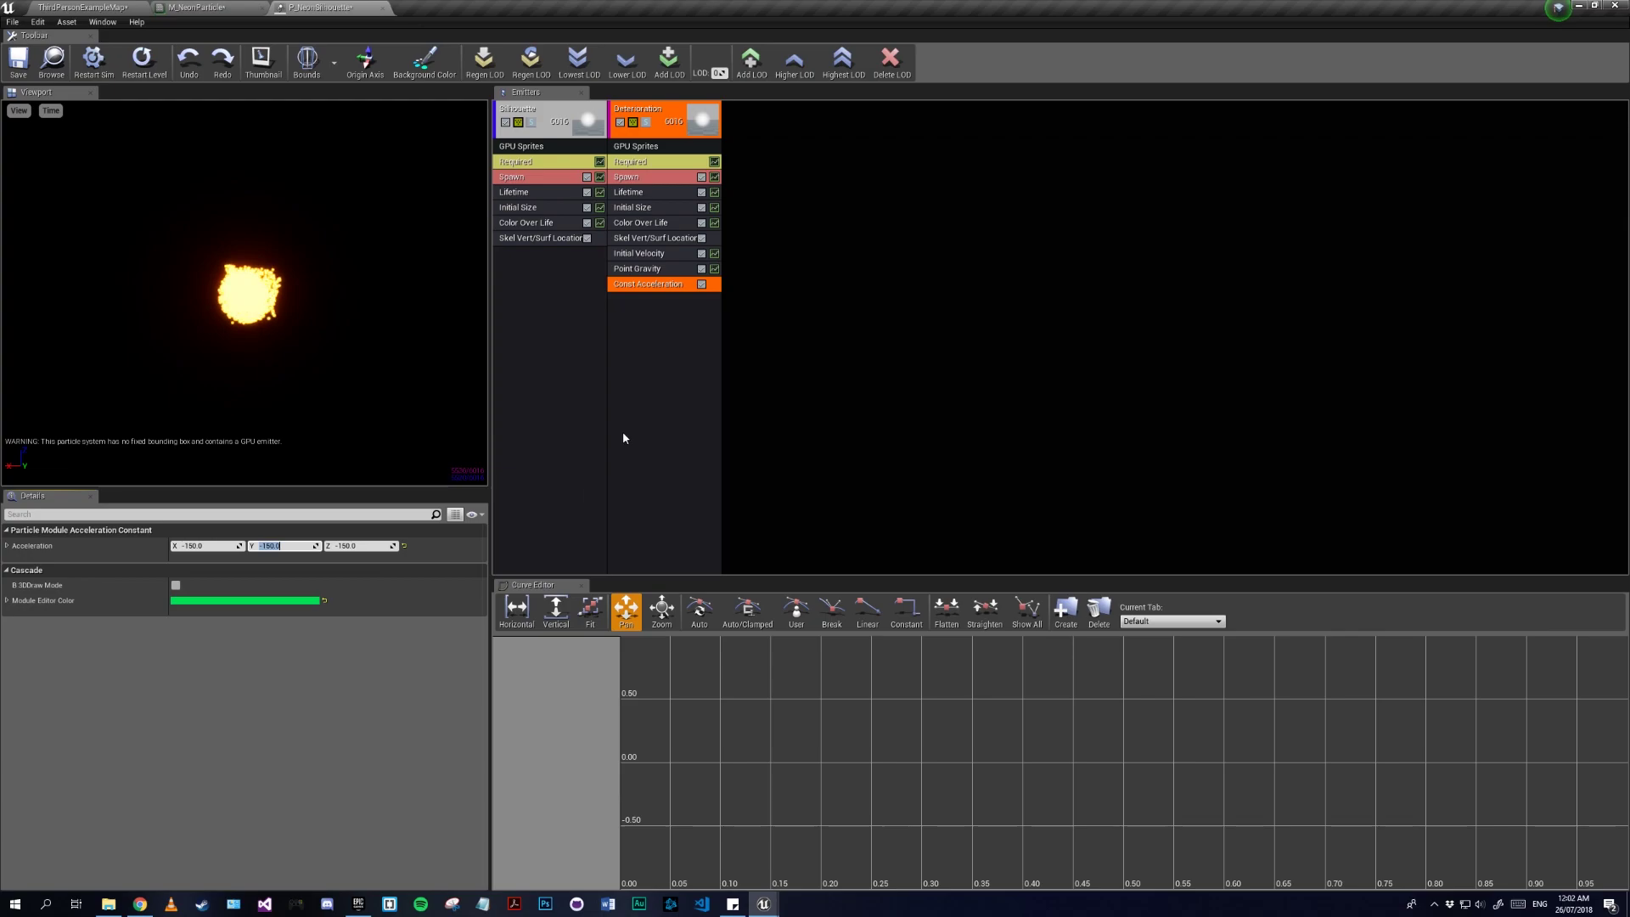
Step: Check the Emitter Duration in the Deterioration emitter's Required module
left_click(666, 328)
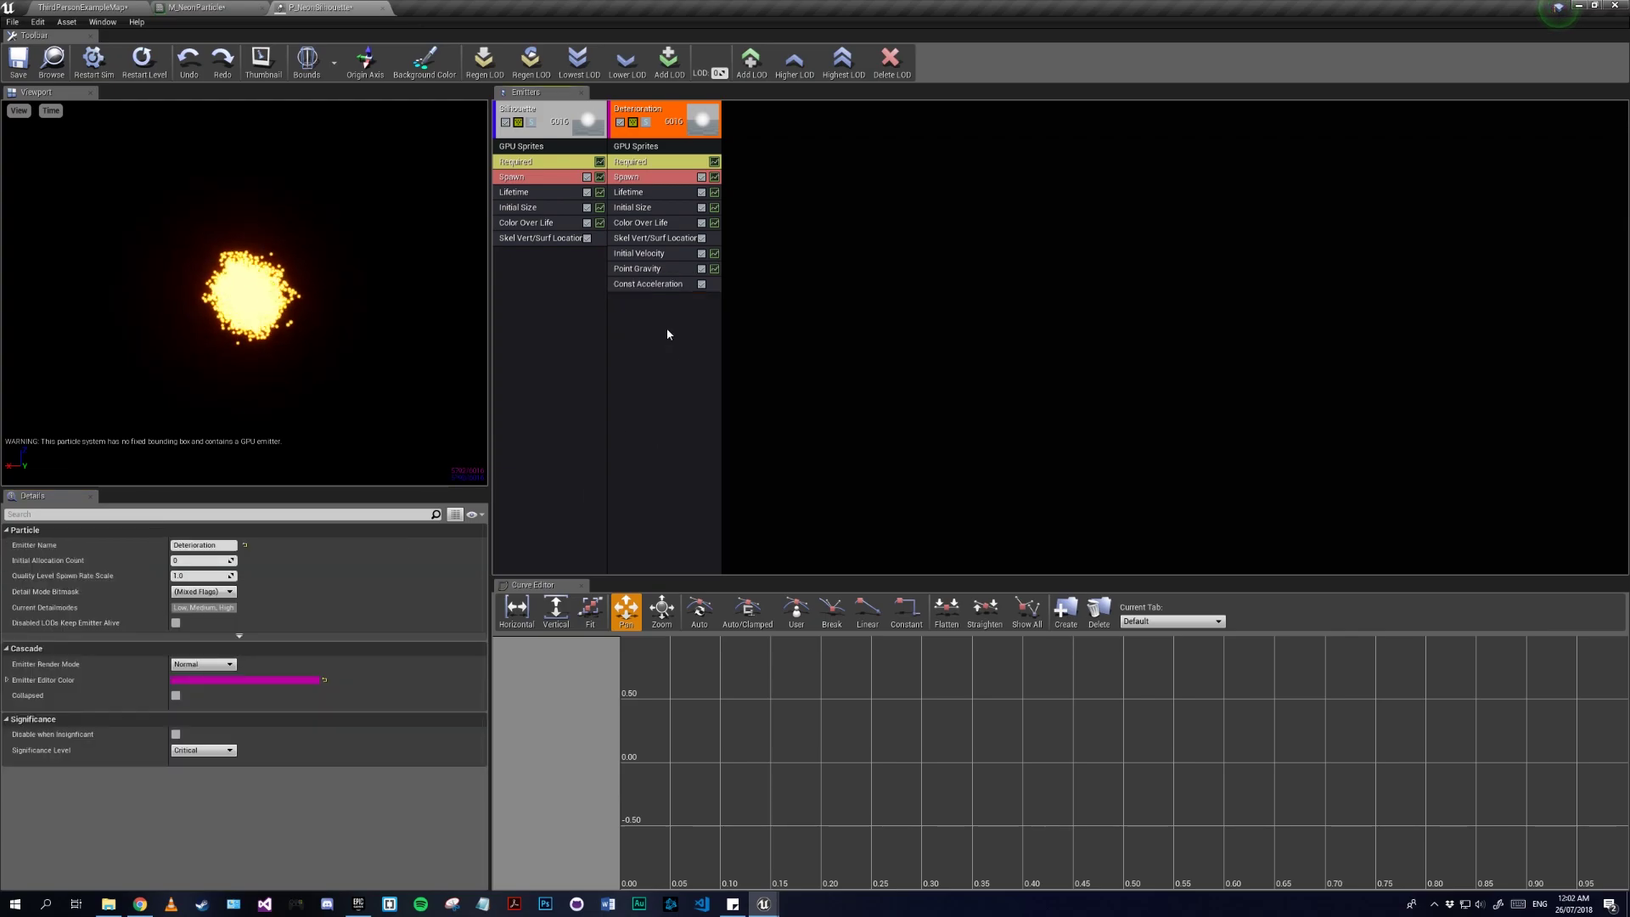
left_click(643, 161)
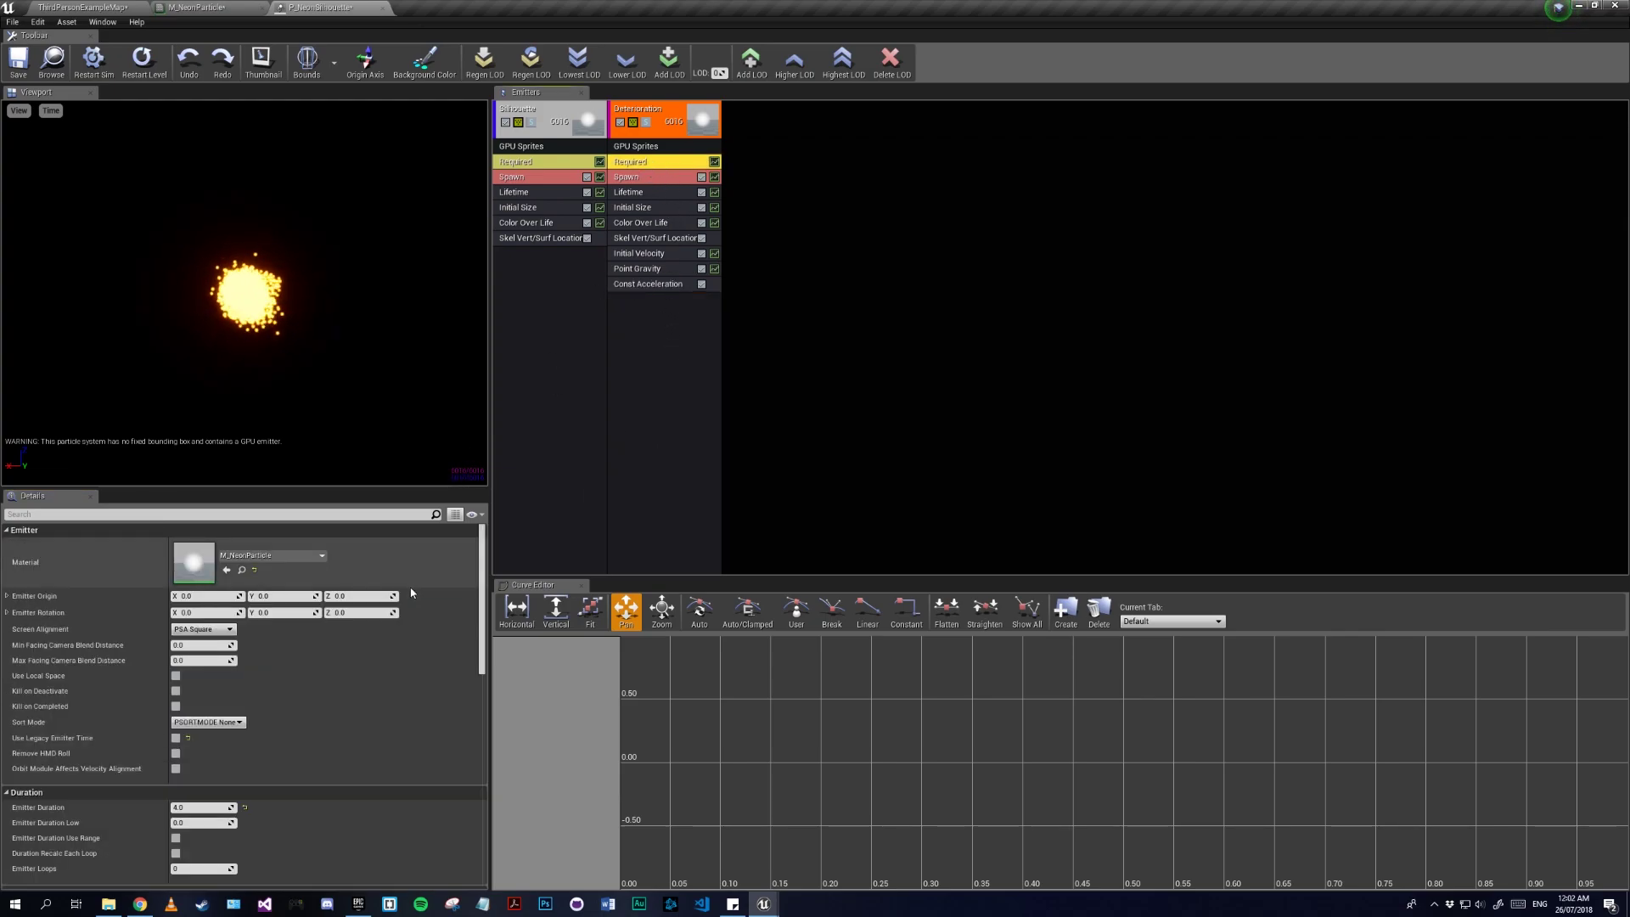
scroll(411, 588, "down", 2)
left_click(200, 726)
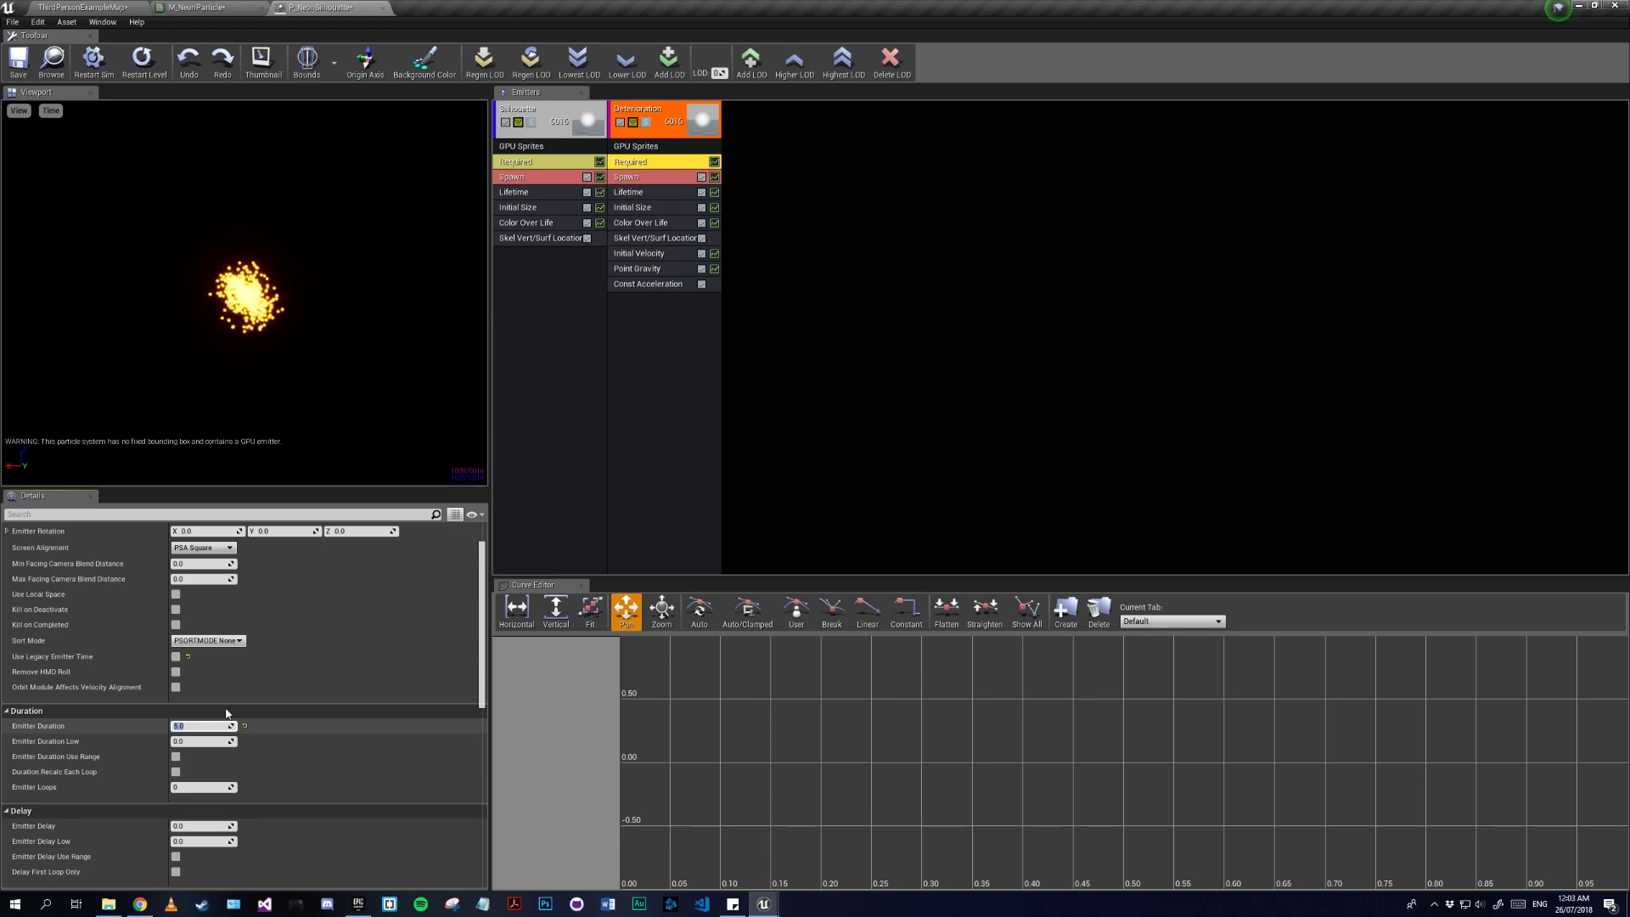
Step: In the Deterioration emitter's Spawn module, set the Rate constant to 0, the Rate Scale constant to 2 and the burst Count to 1200
left_click(642, 178)
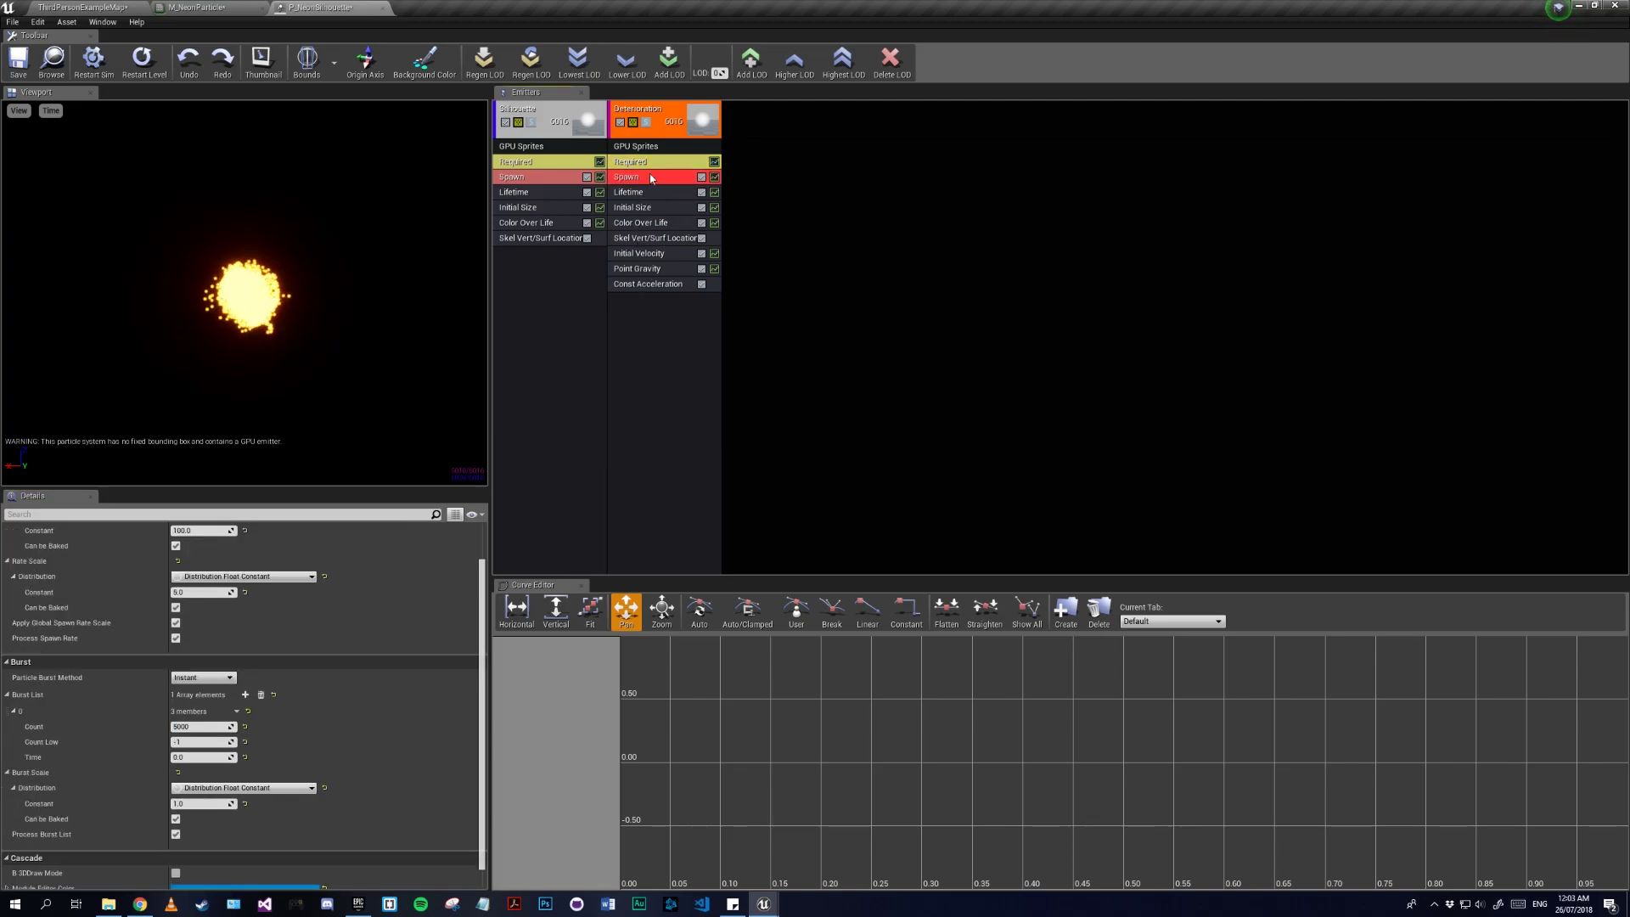
scroll(392, 569, "up", 2)
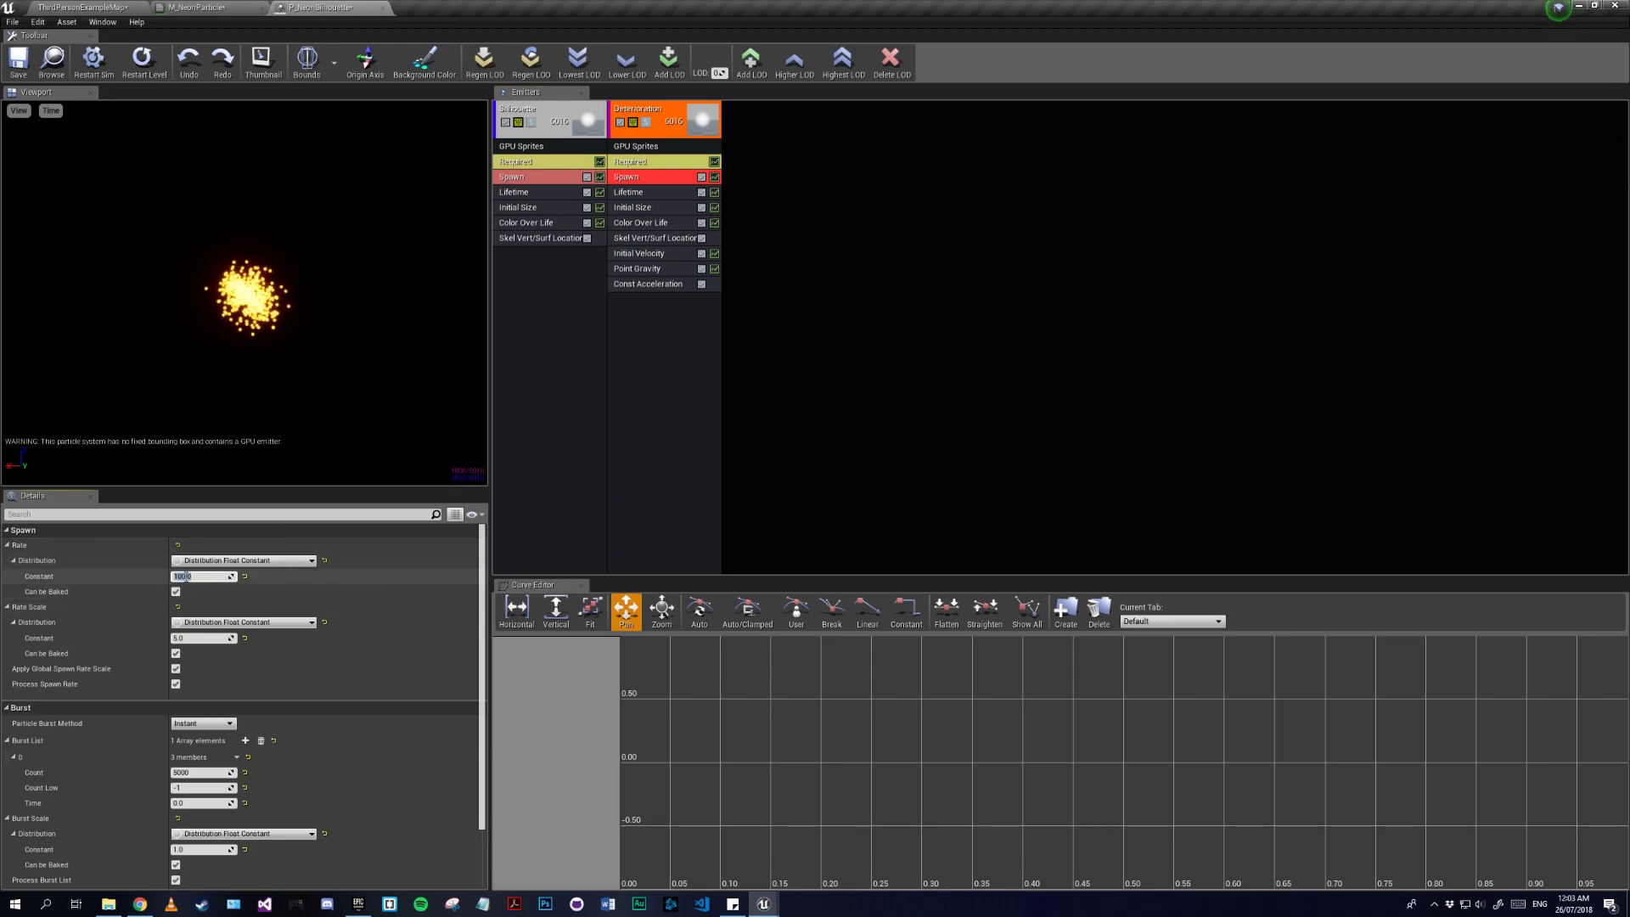
key("Return")
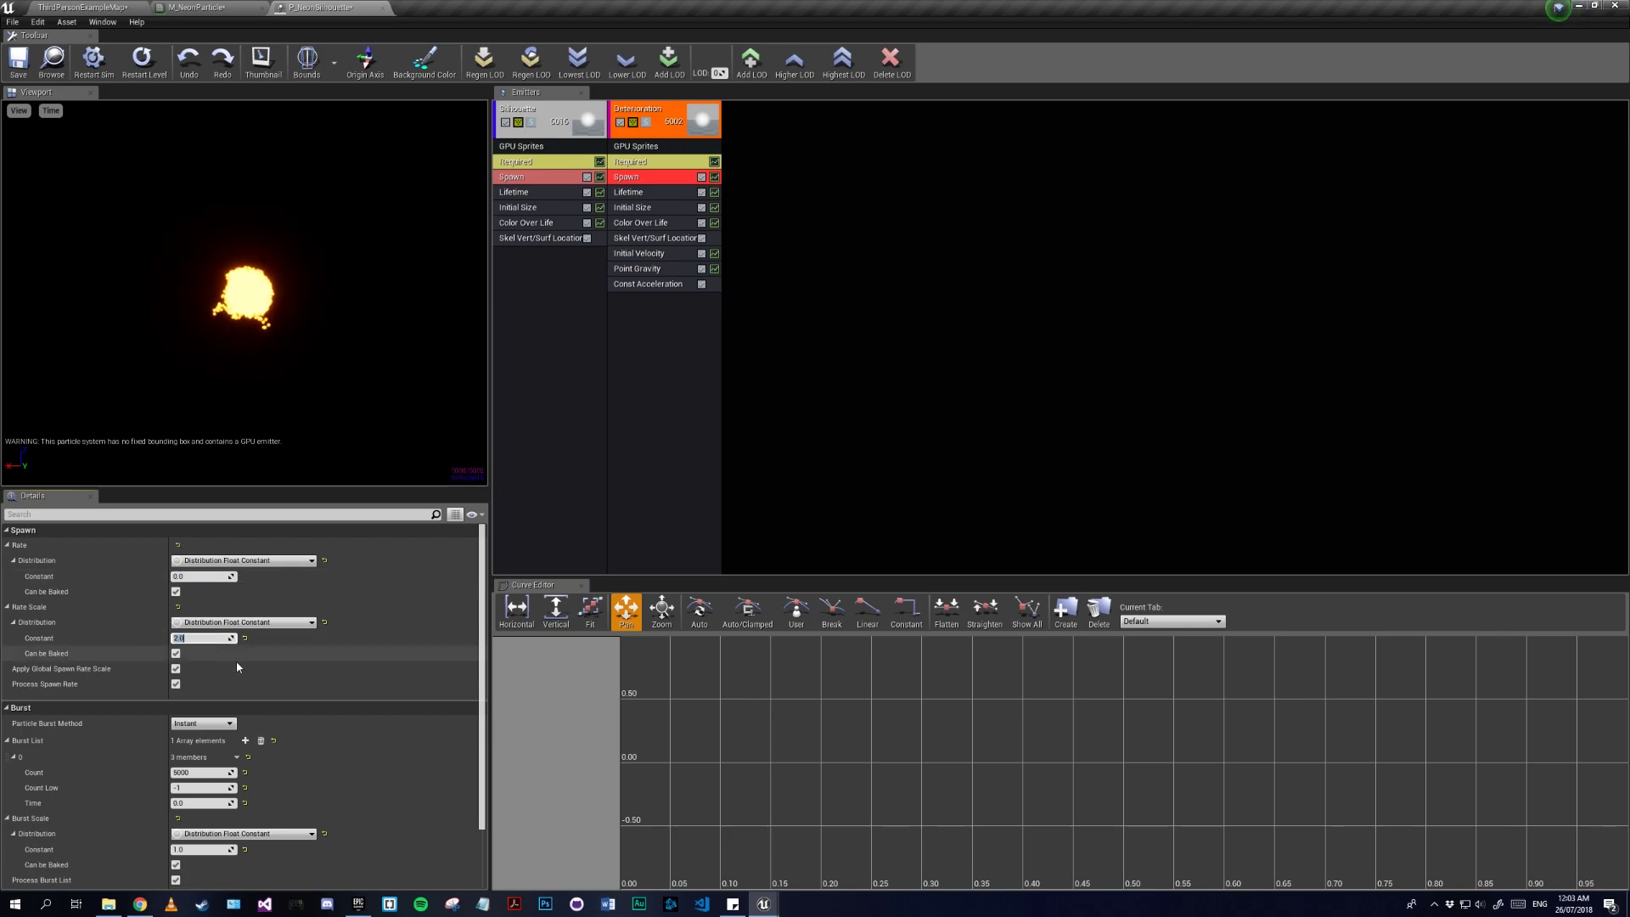
left_click(191, 773)
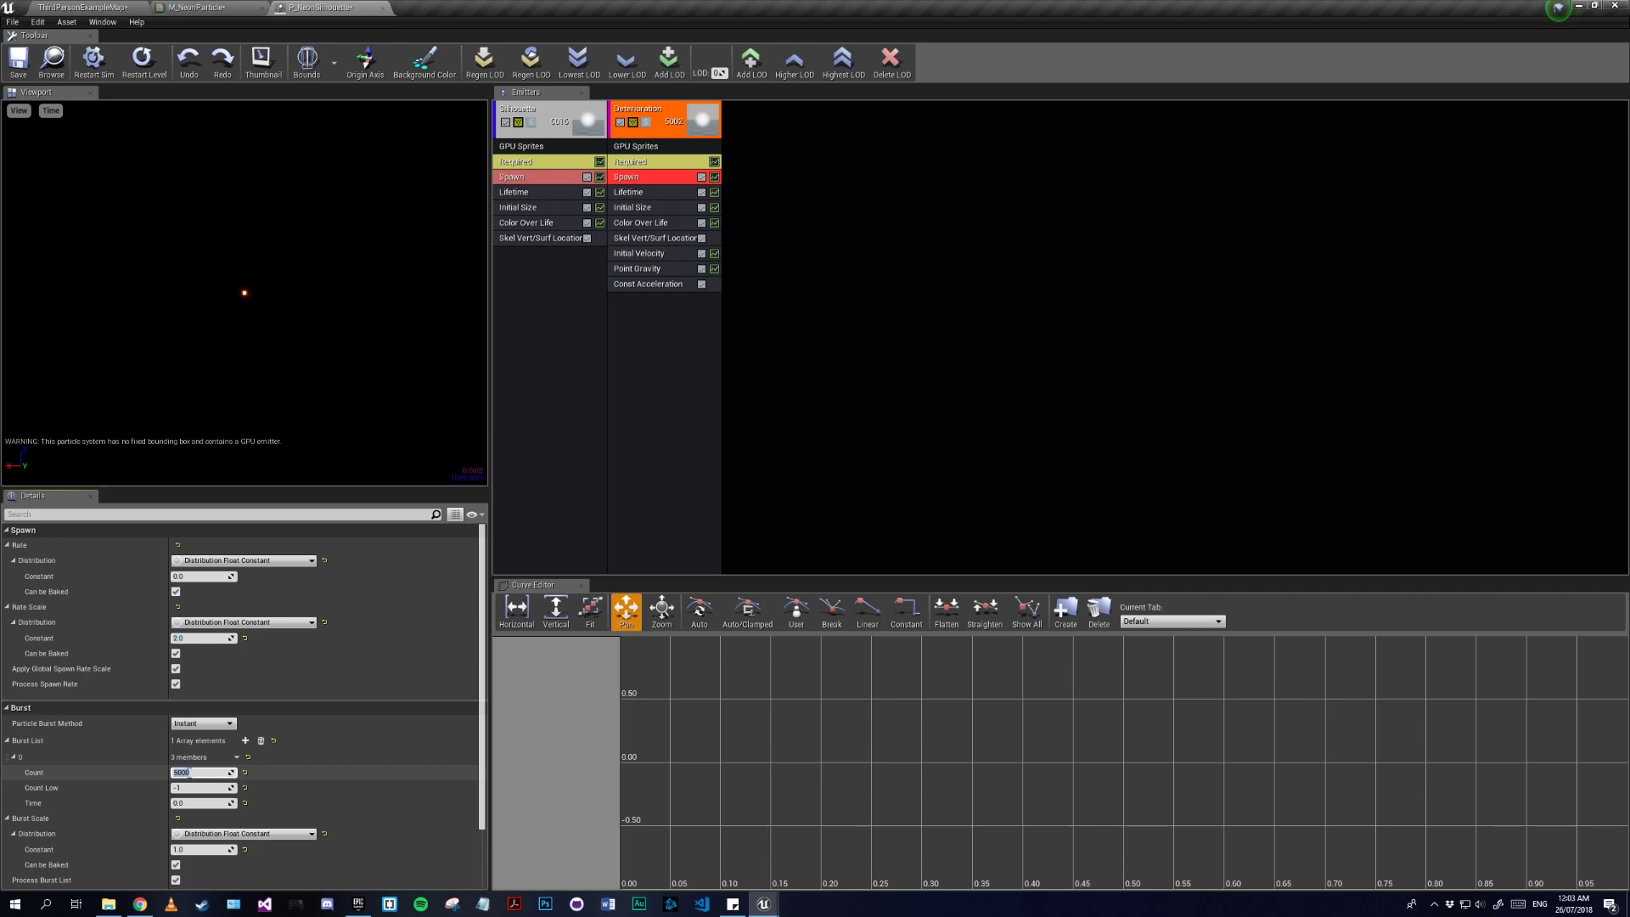
key("Return")
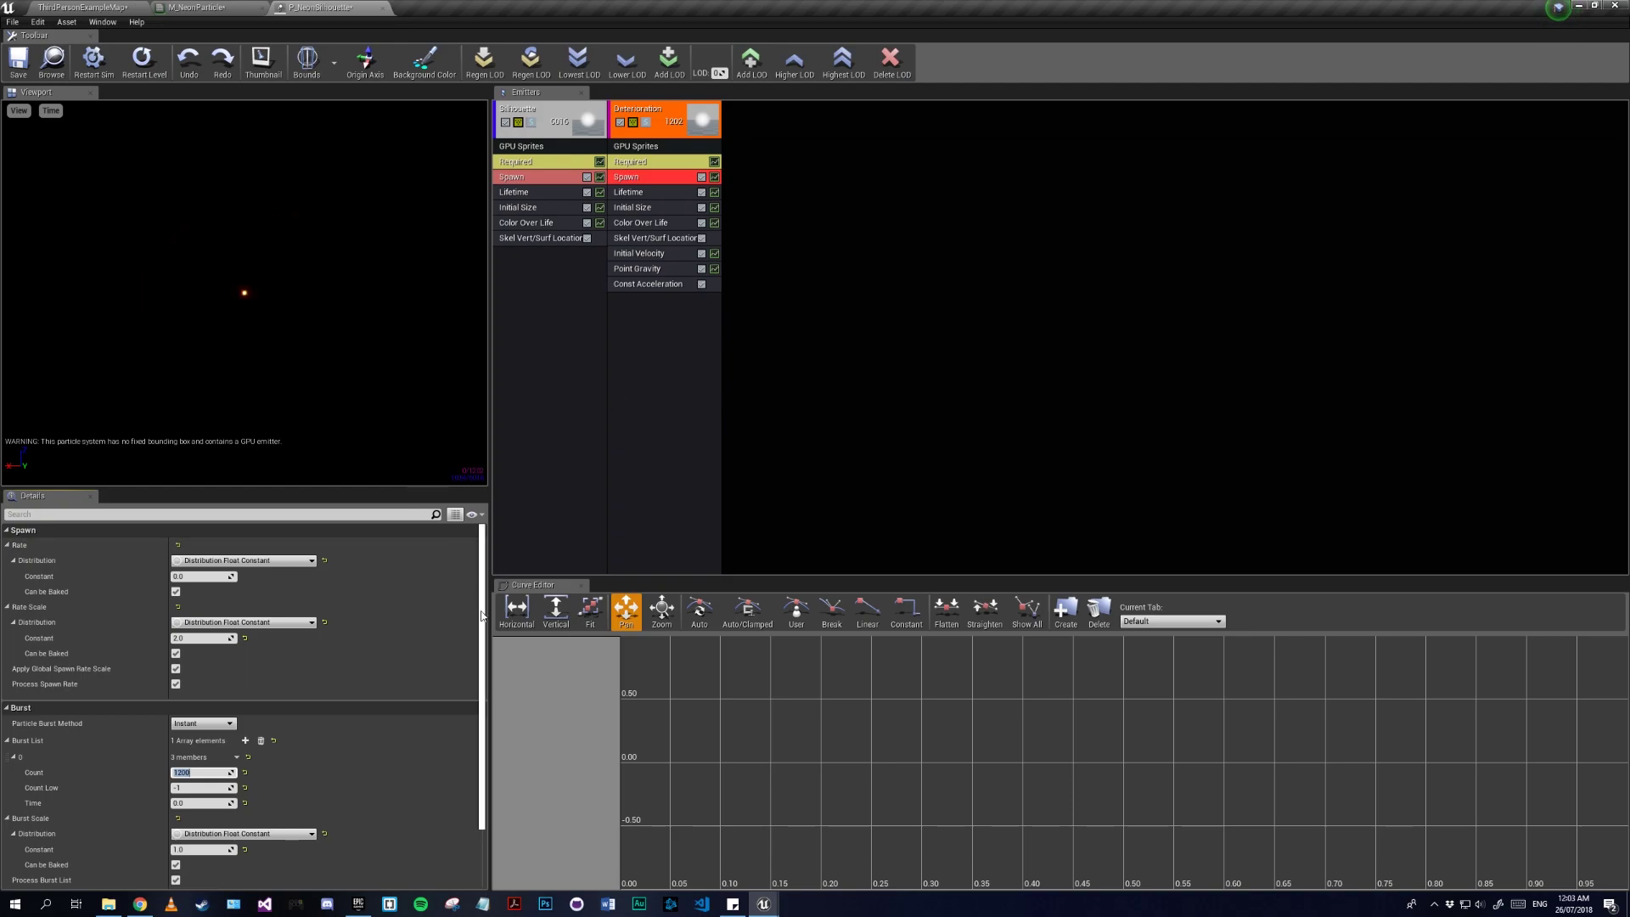
Step: Compare the Lifetime settings of the Silhouette and Deterioration emitters
left_click(641, 208)
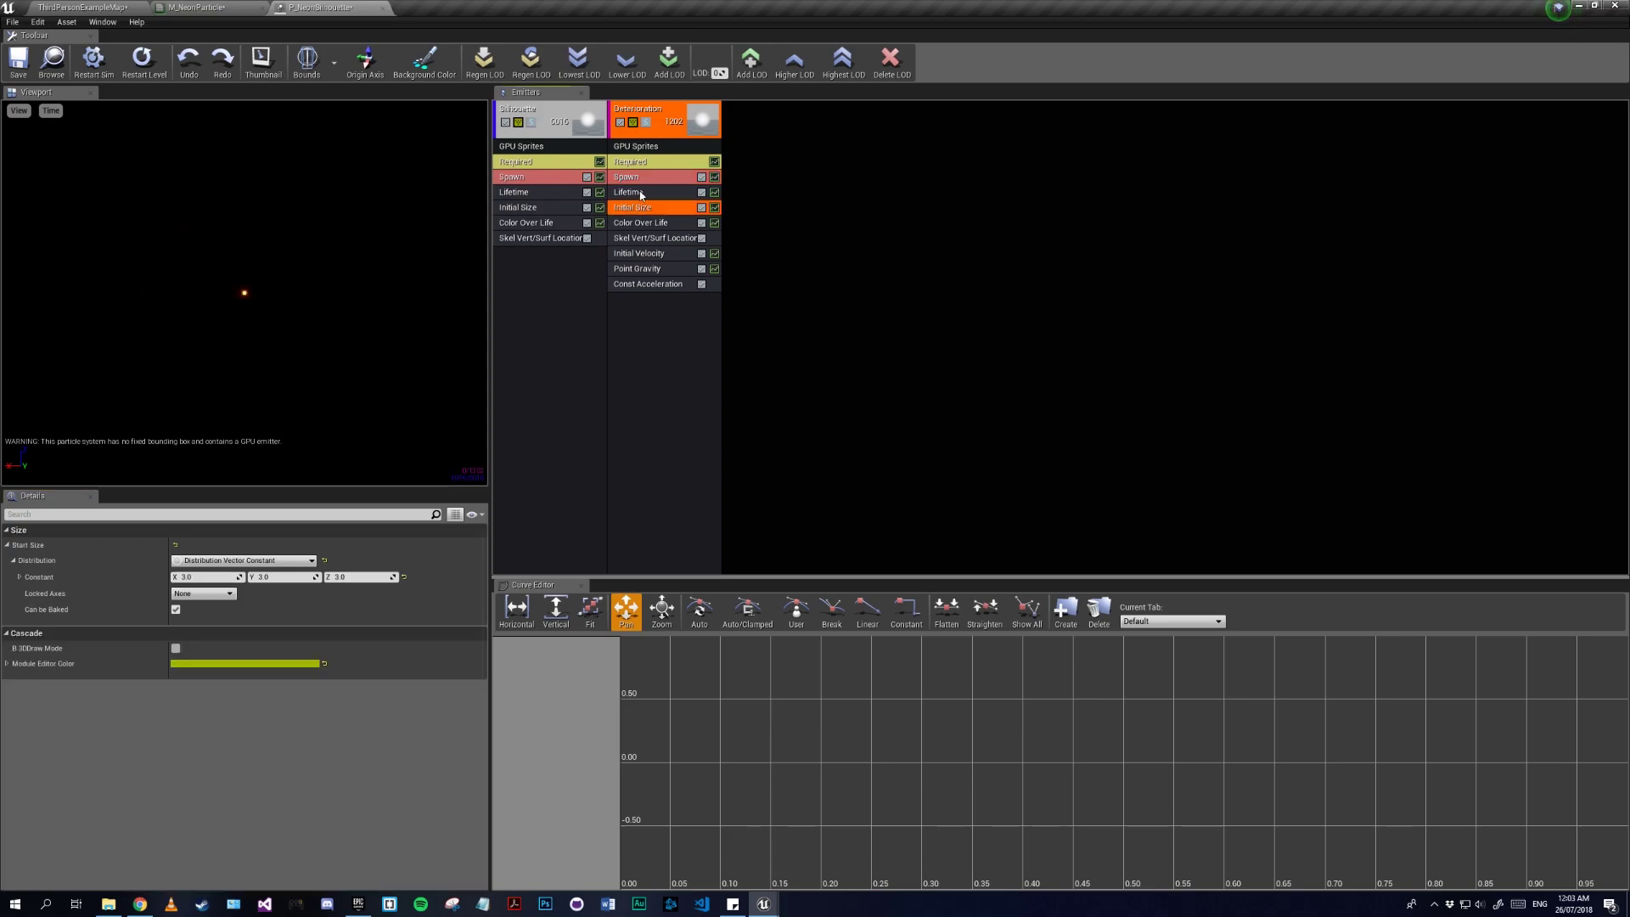
left_click(641, 193)
left_click(543, 194)
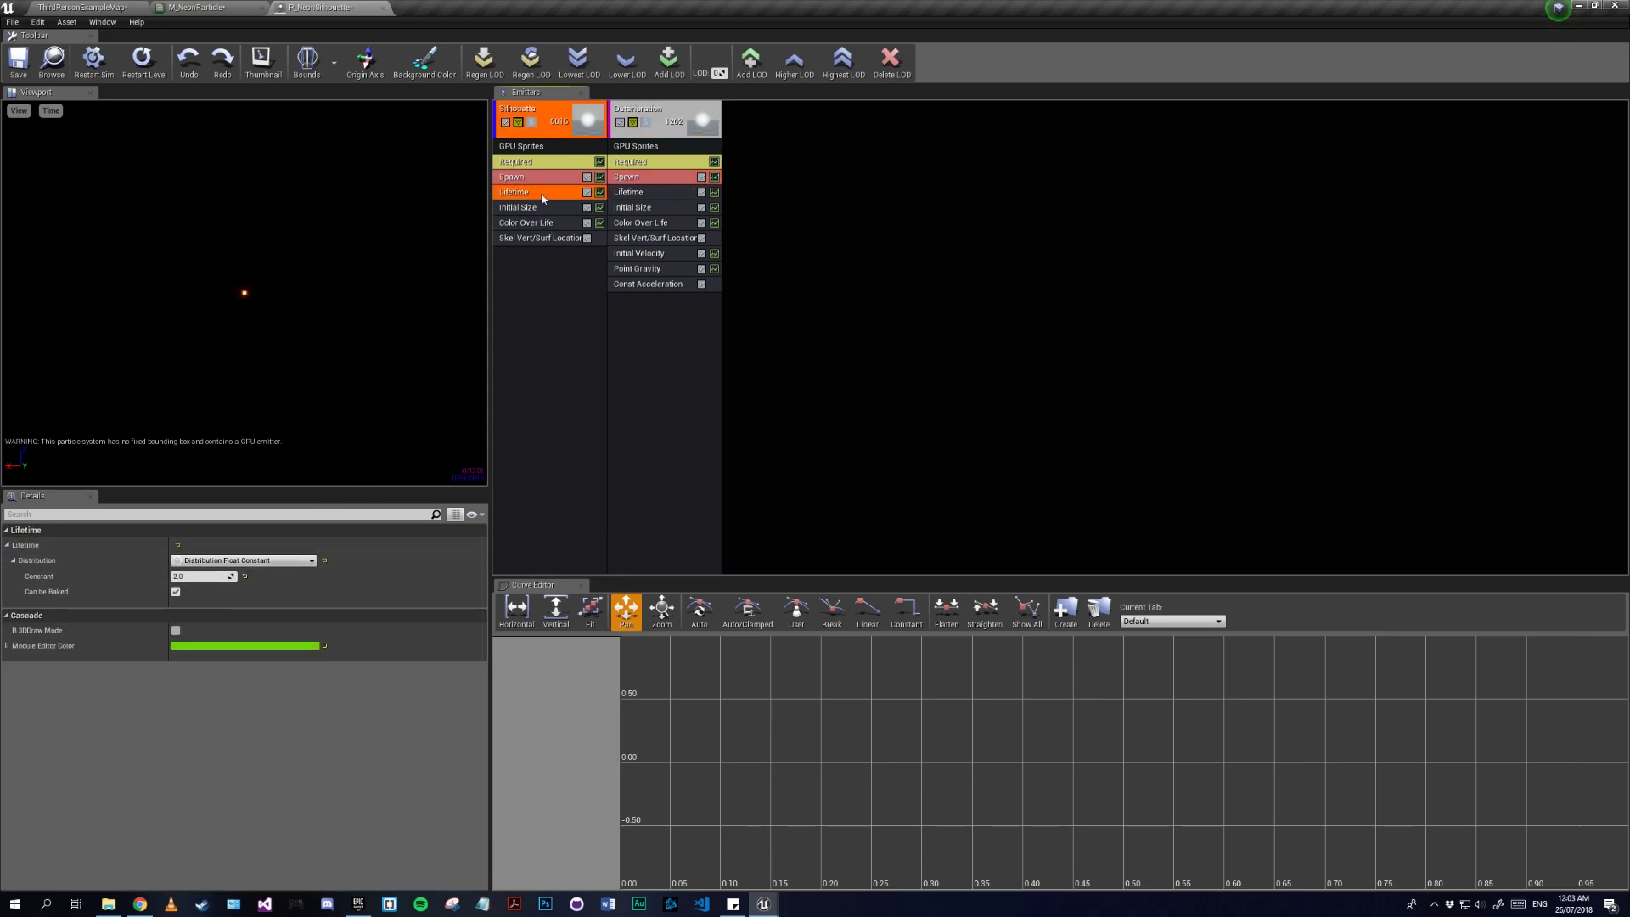
left_click(628, 194)
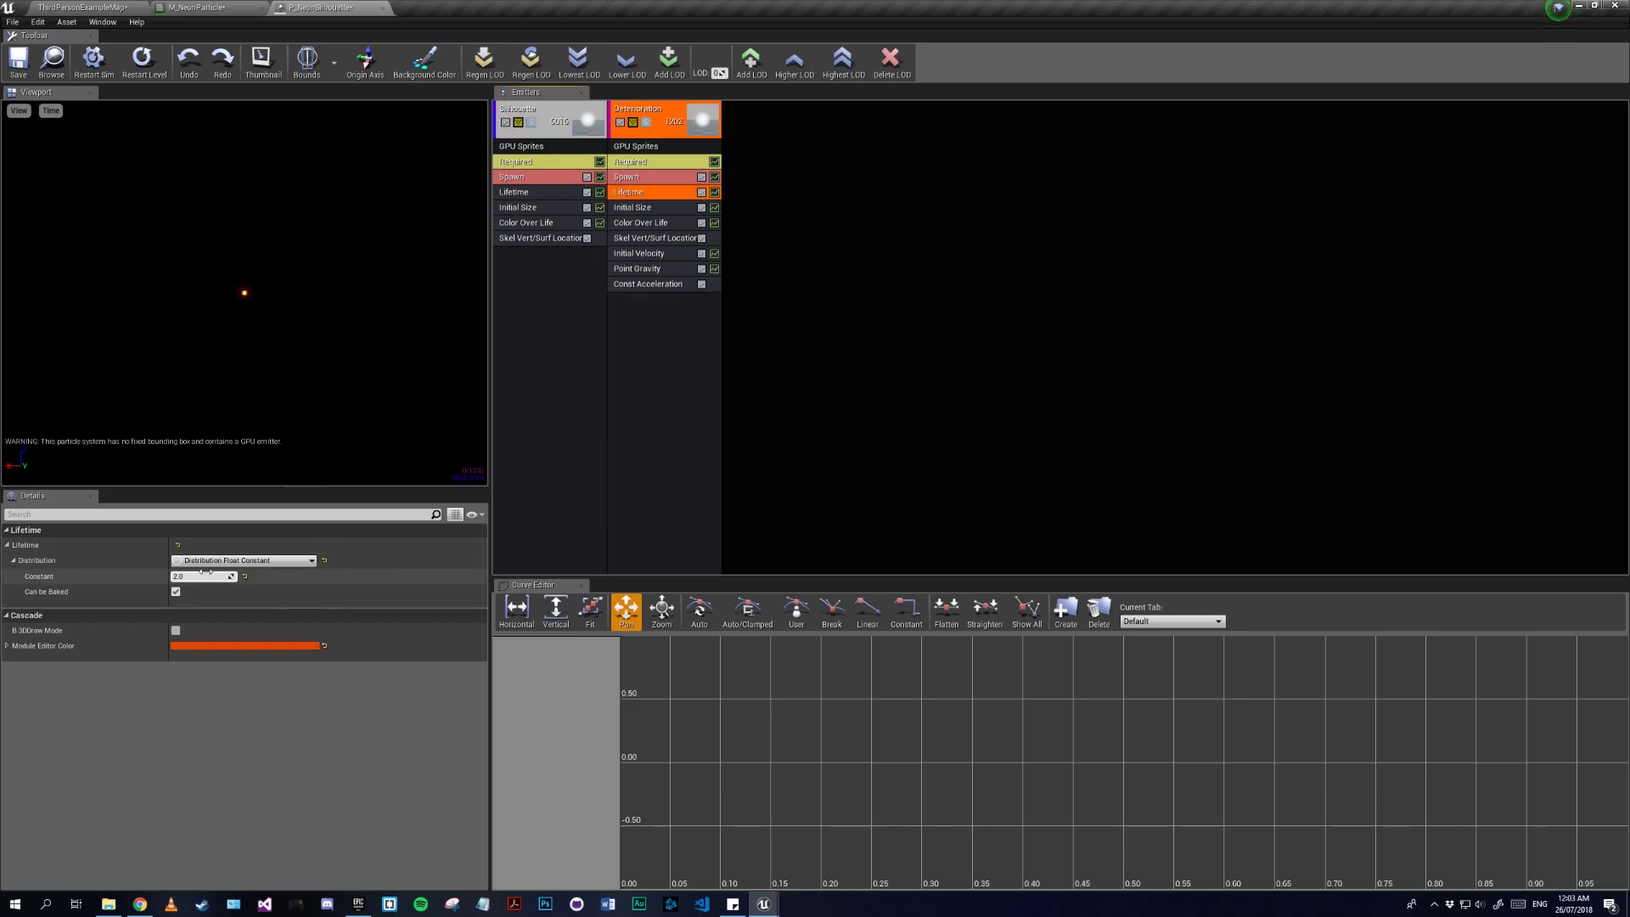
left_click(656, 408)
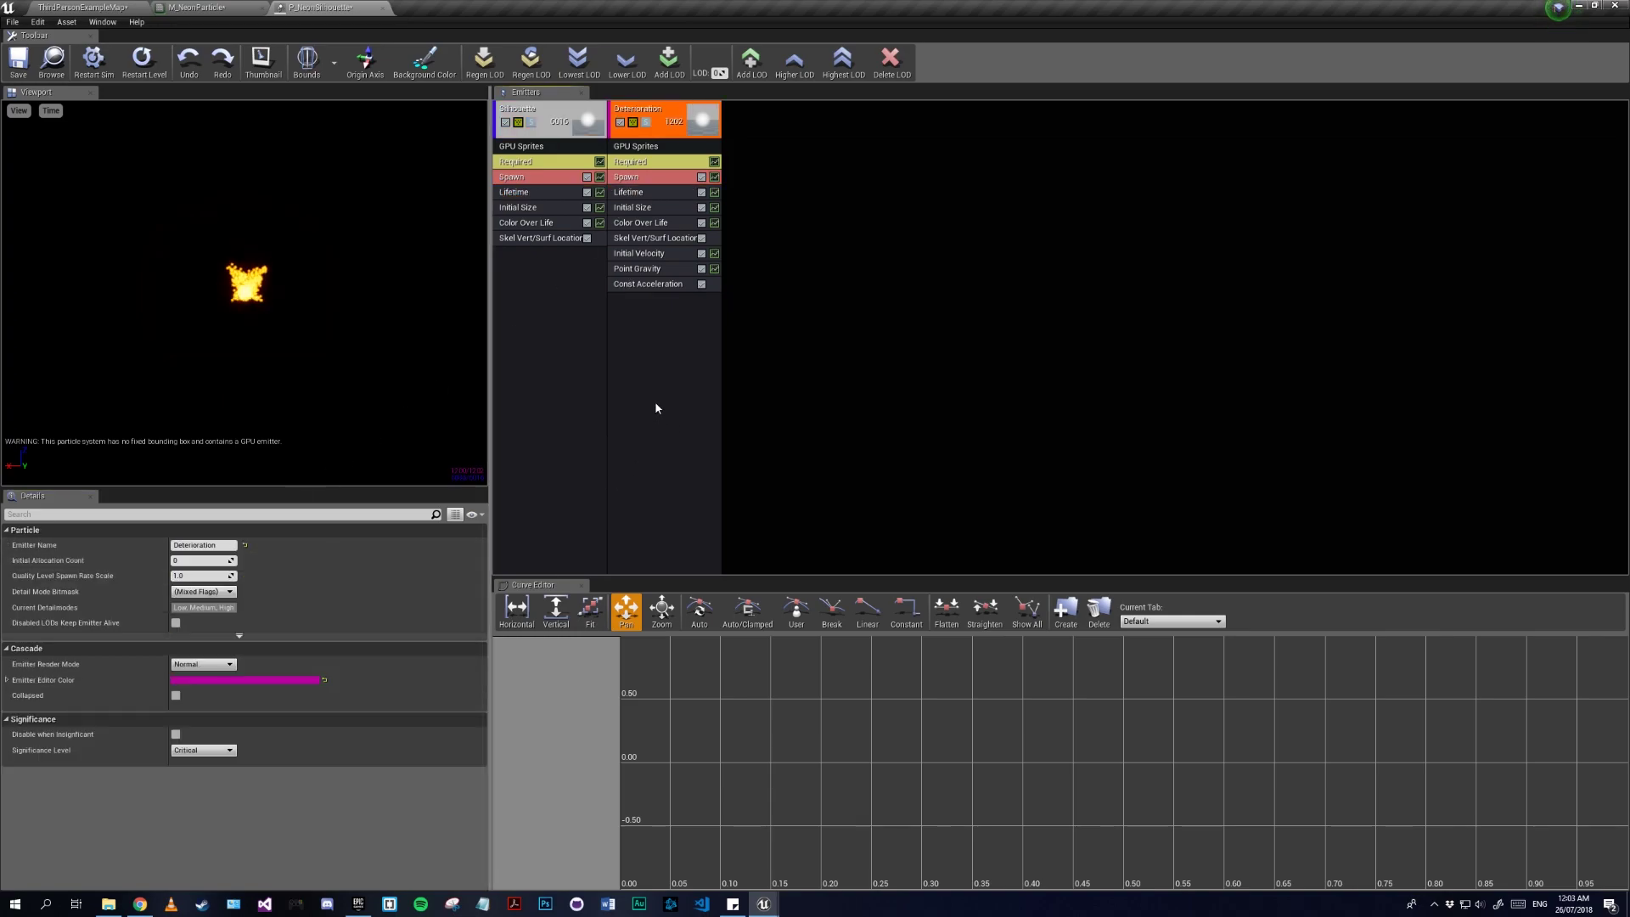
Step: Review the Deterioration emitter's Color Over Life, Initial Velocity and Skel Vert/Surf Location modules
left_click(673, 226)
scroll(369, 696, "down", 5)
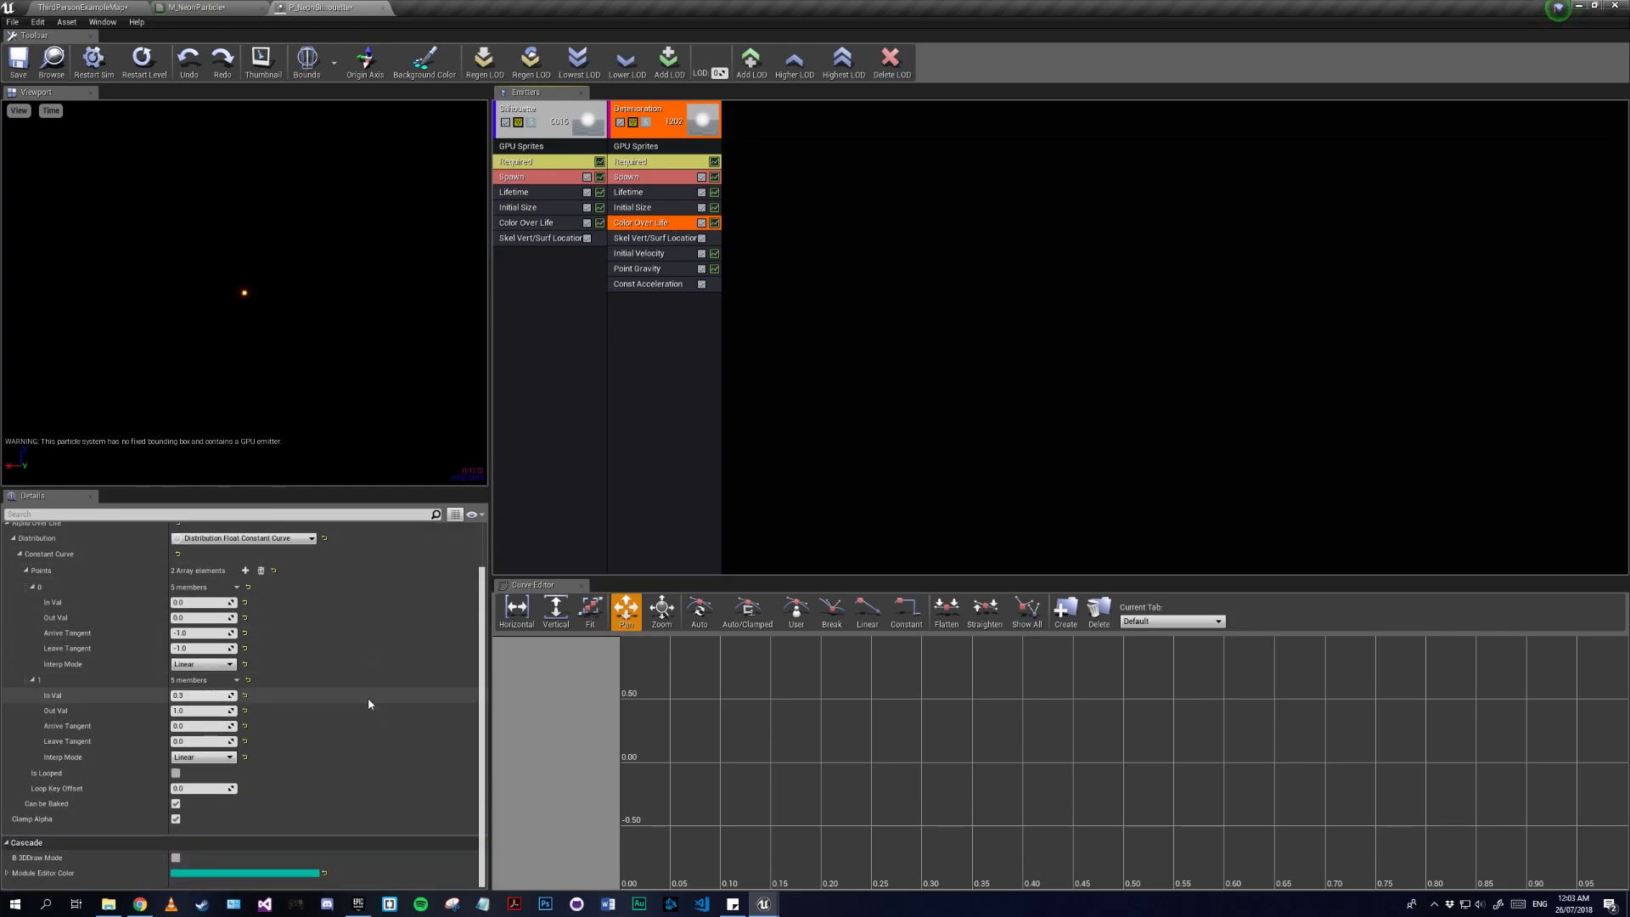
left_click(653, 255)
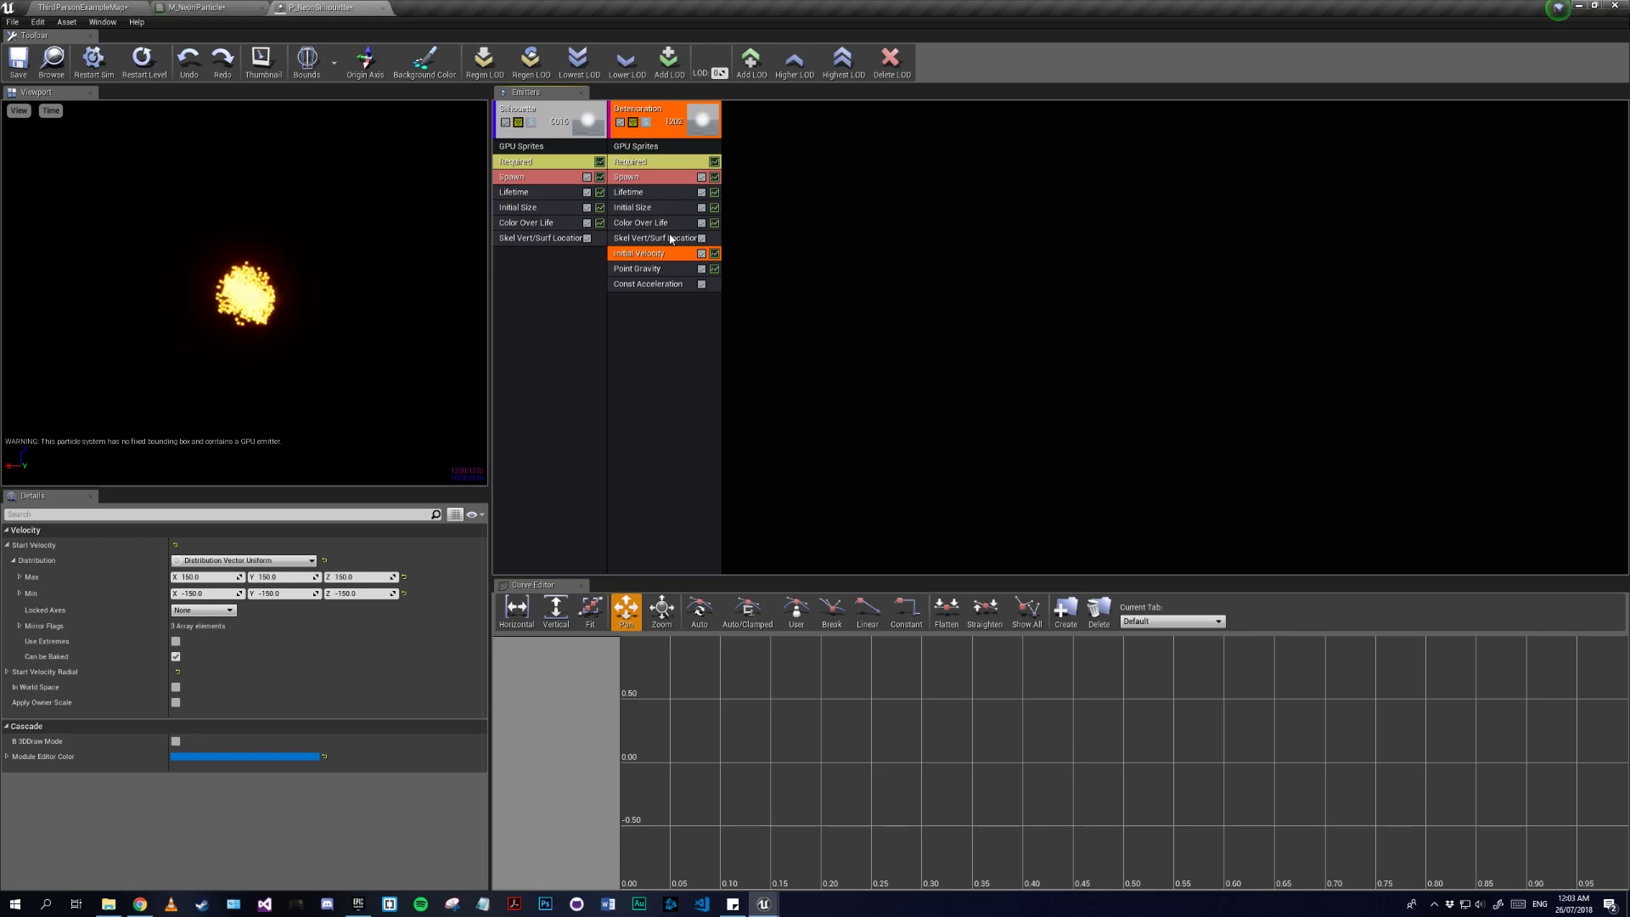
left_click(671, 238)
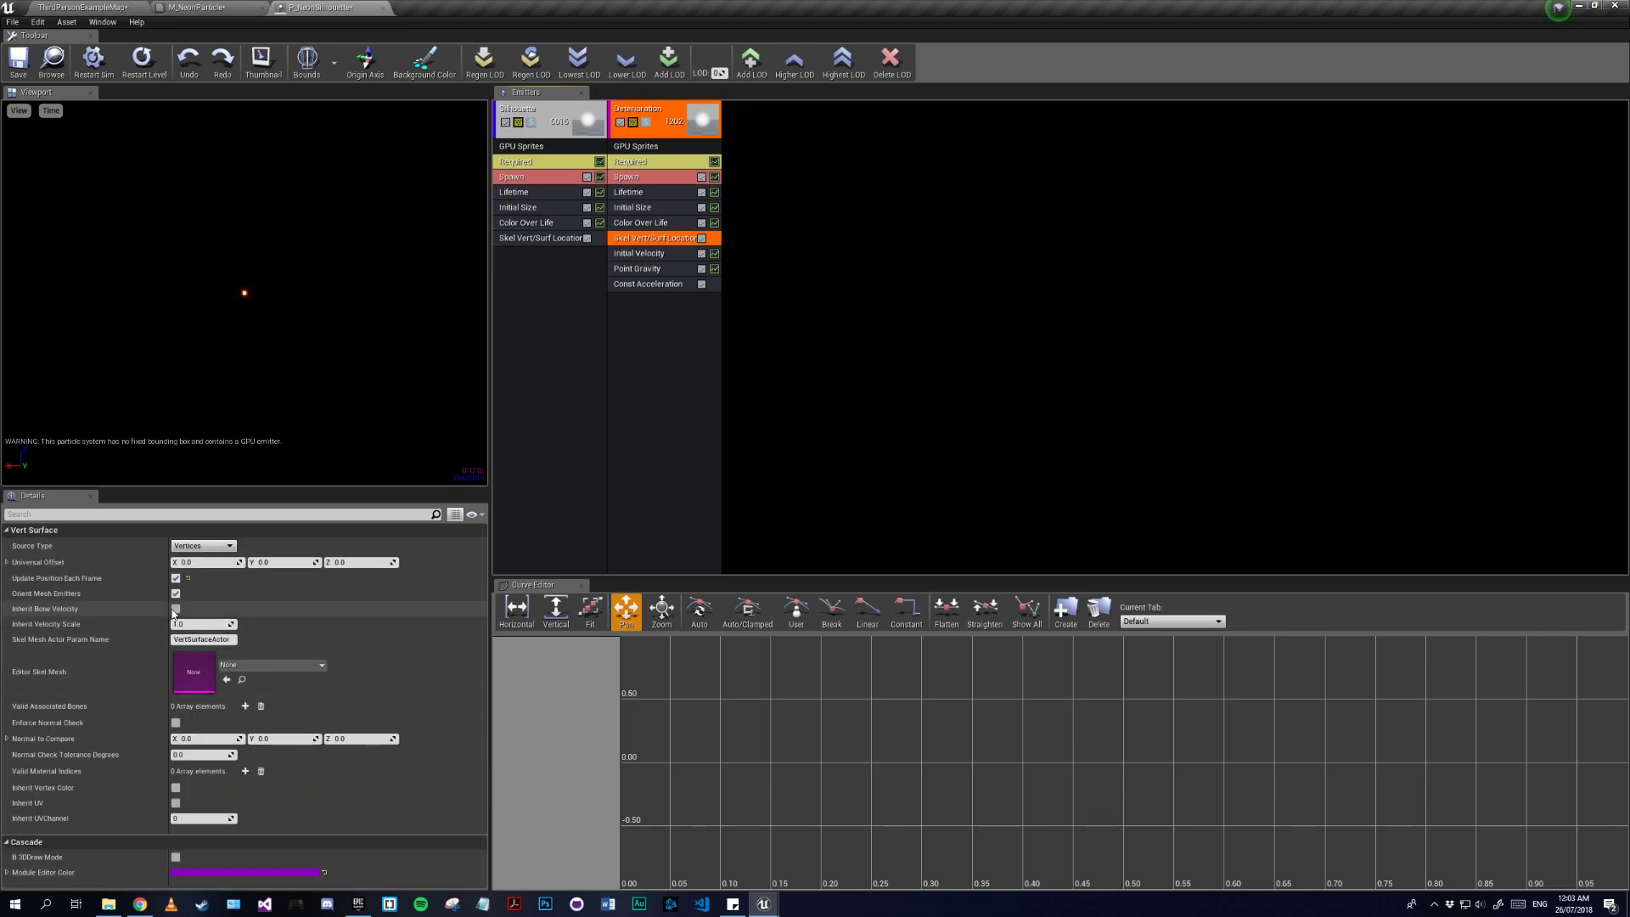
Step: Open the level's ThirdPersonCharacter blueprint for editing and delete the old nodes wired after the F key event
left_click(86, 6)
right_click_drag(501, 499, 747, 577)
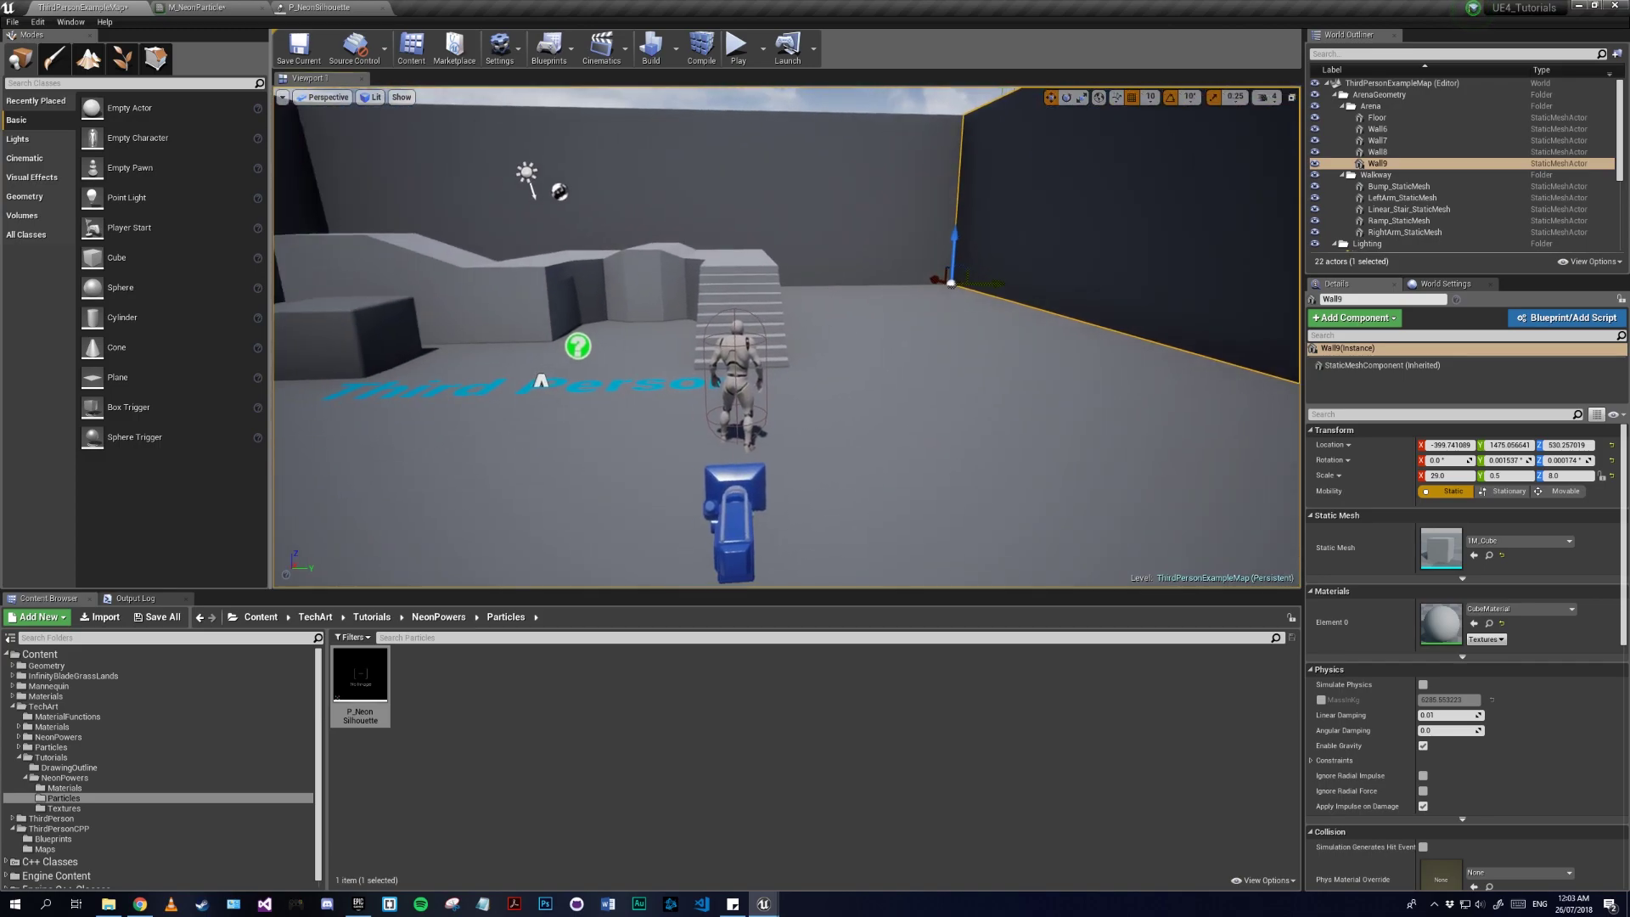
right_click_drag(806, 351, 812, 353)
left_click(735, 382)
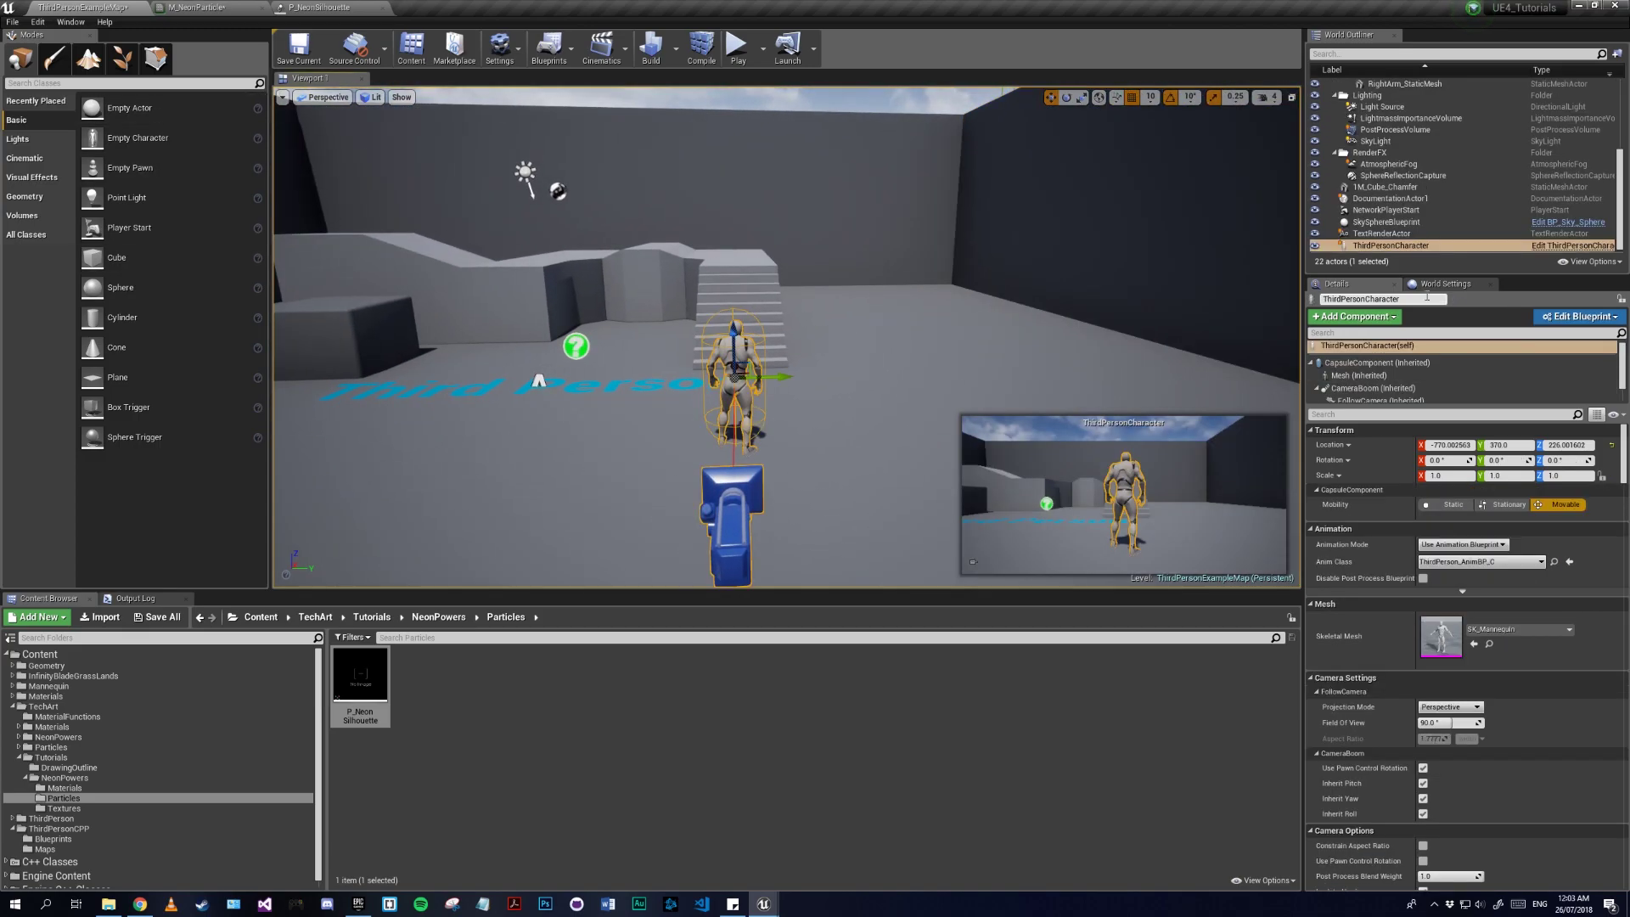
left_click(1568, 316)
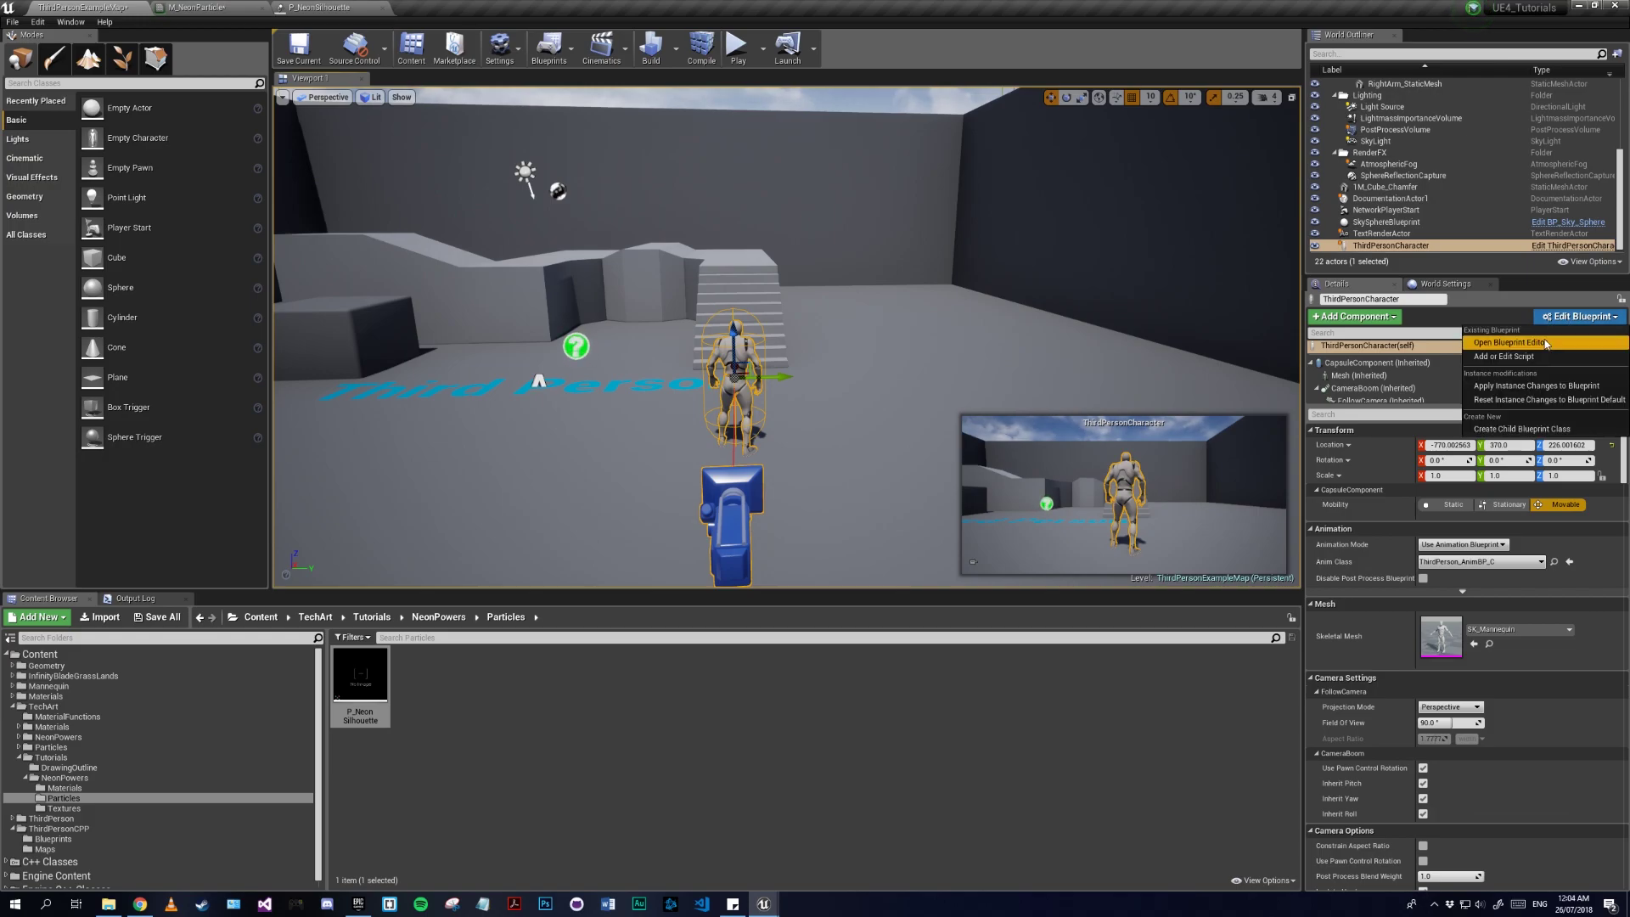
left_click(1566, 339)
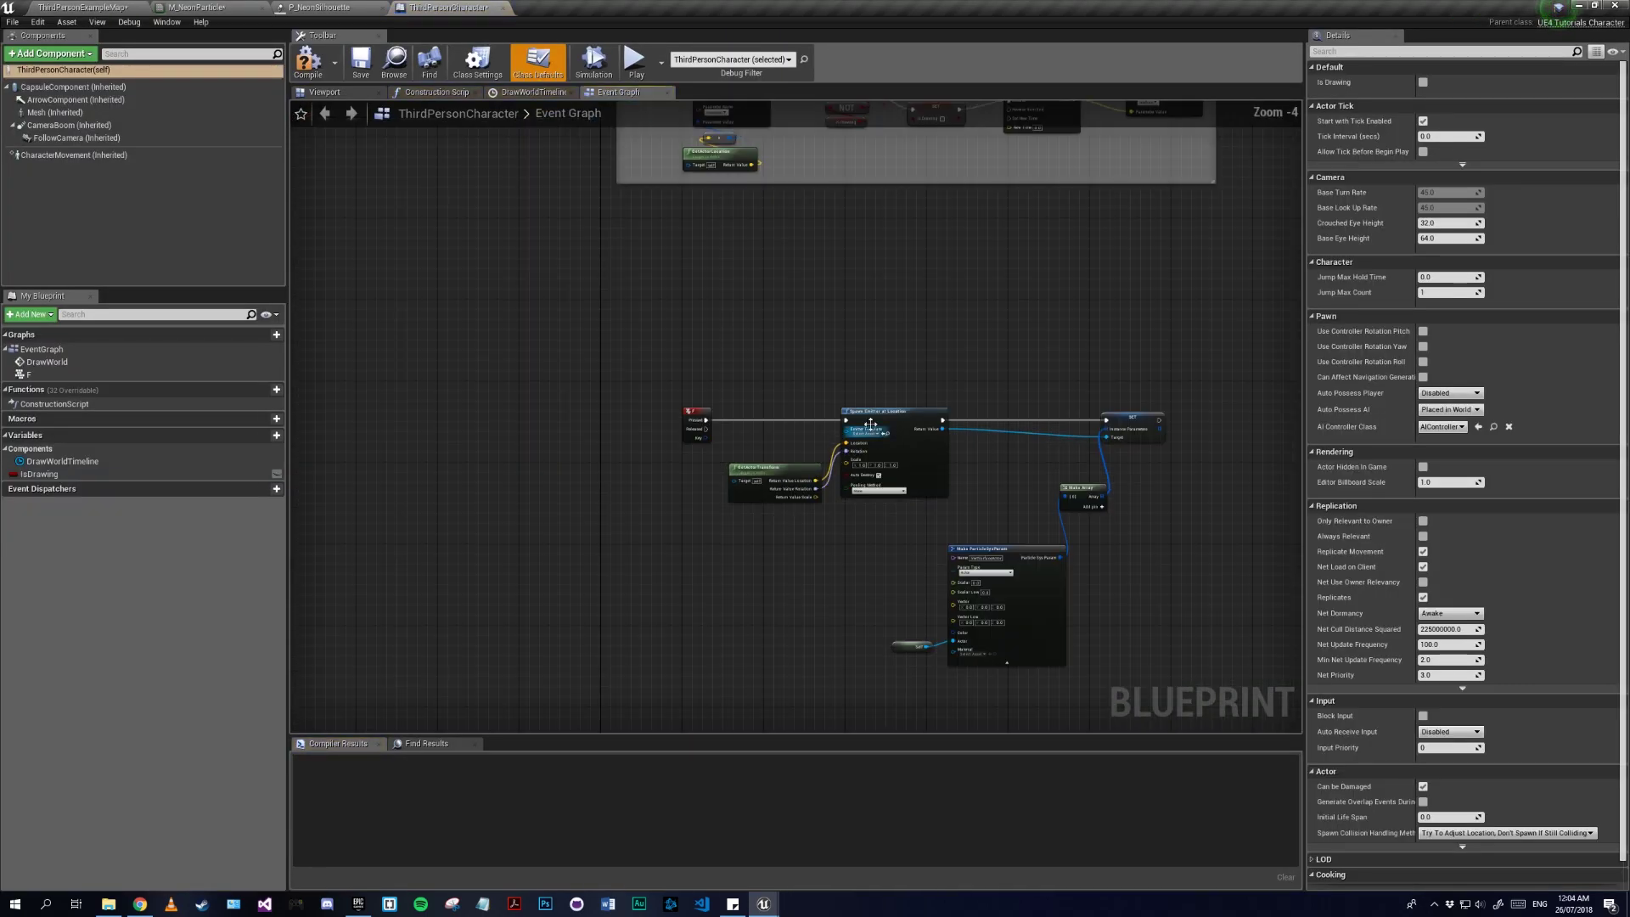
left_click_drag(735, 373, 1134, 653)
key("Delete")
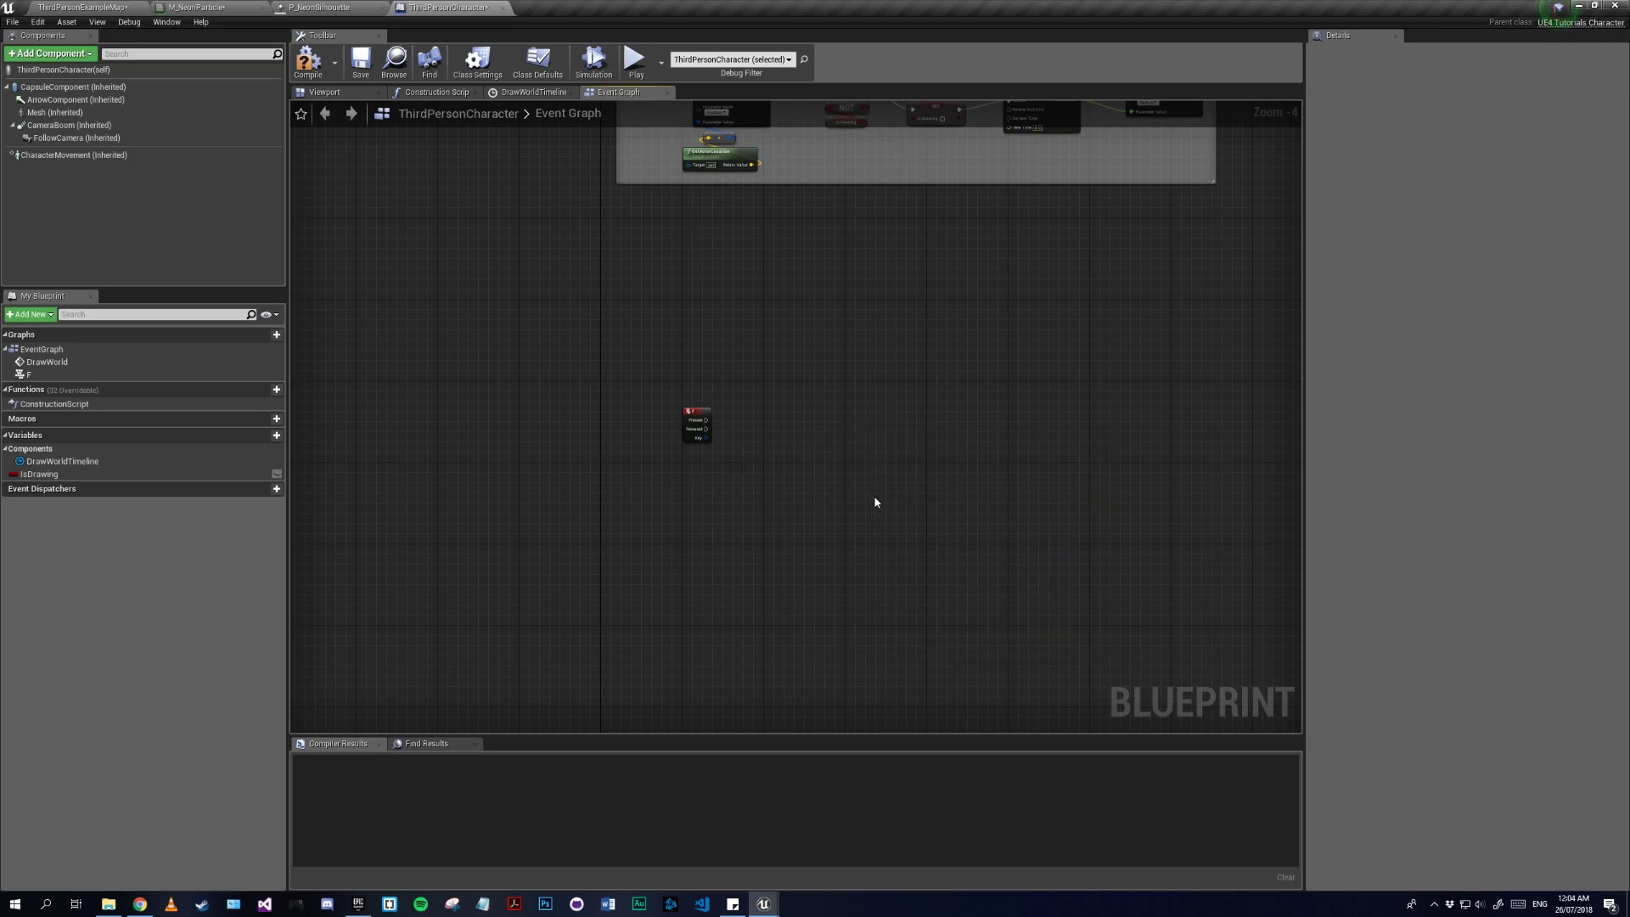
Step: Add a Spawn Emitter at Location node executed from the F key event's Pressed output
scroll(874, 496, "up", 4)
left_click_drag(492, 444, 718, 454)
type("s")
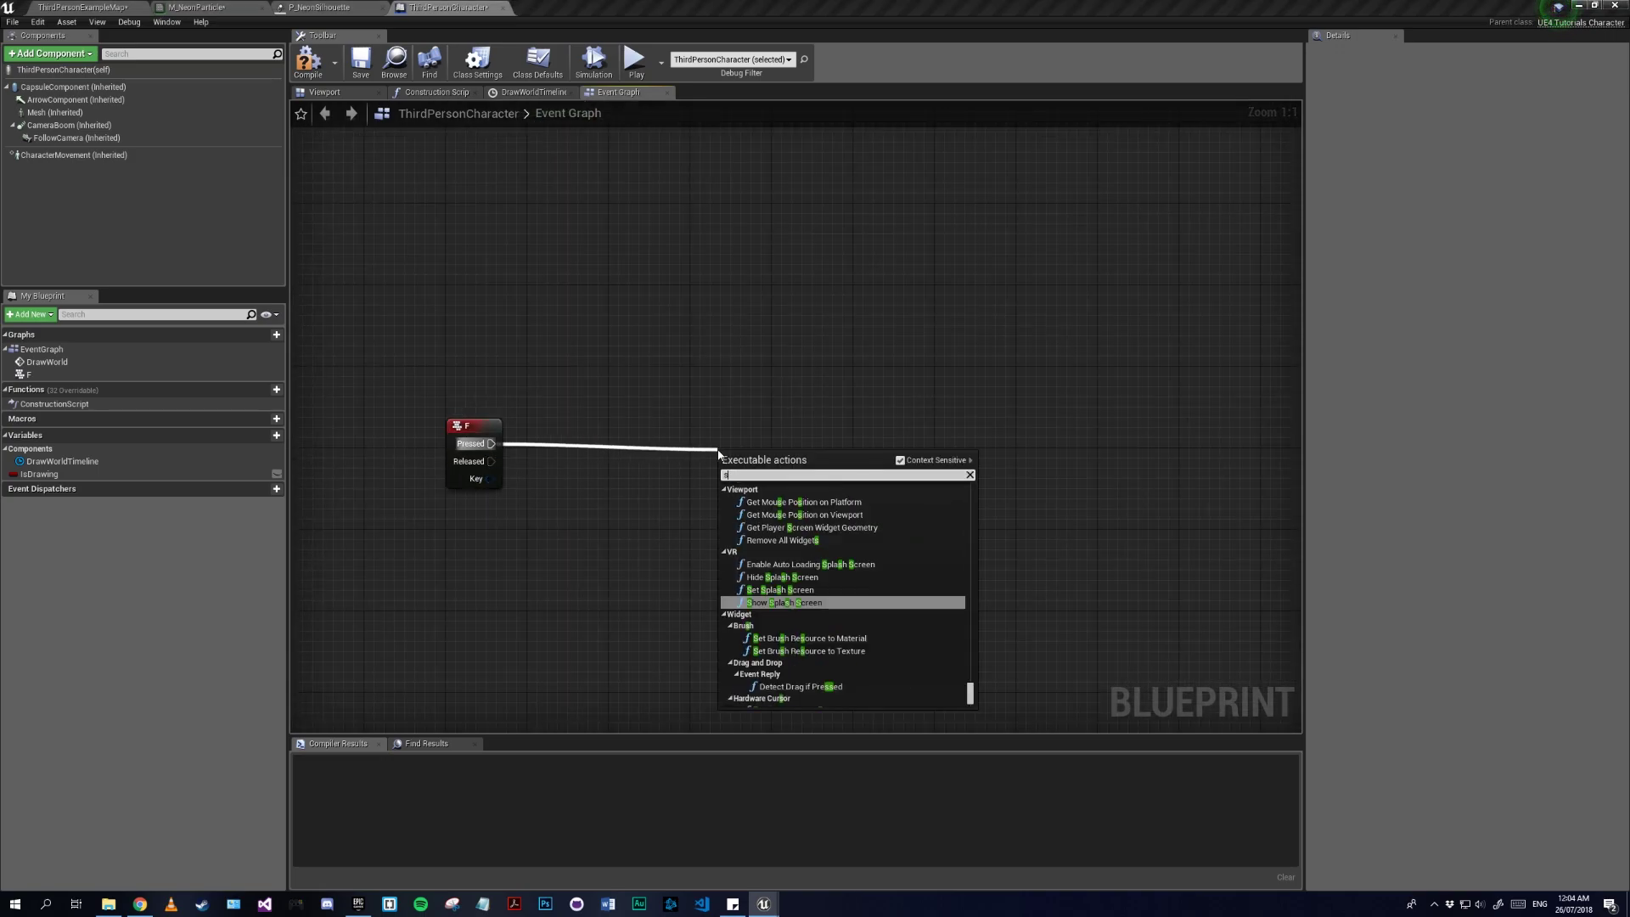
type("paw")
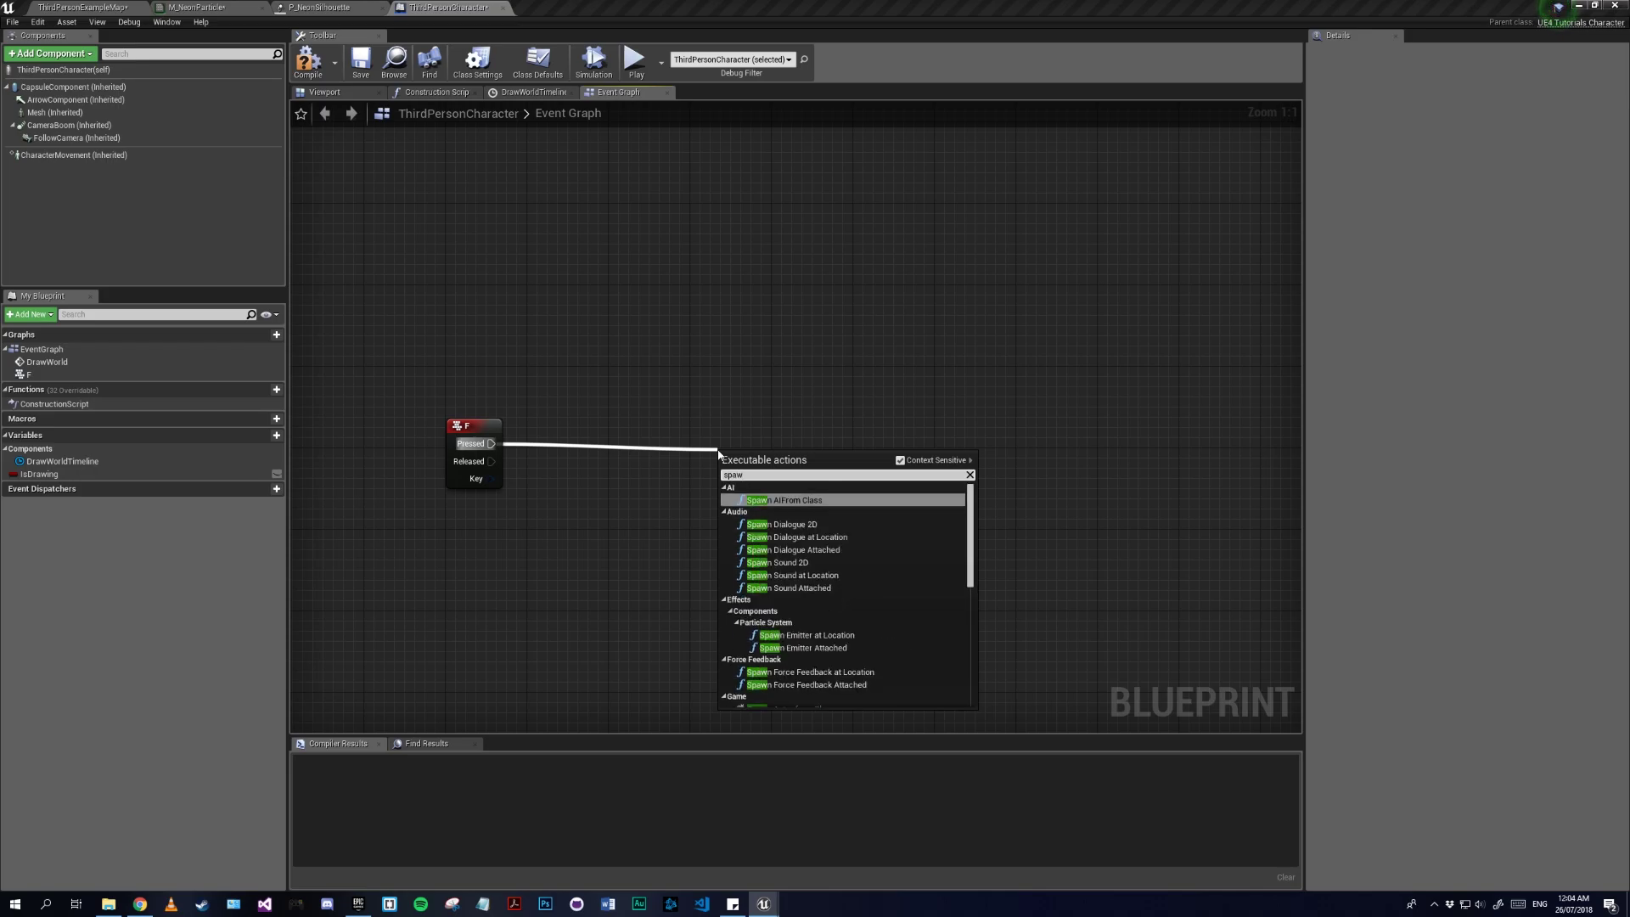
type("nemit")
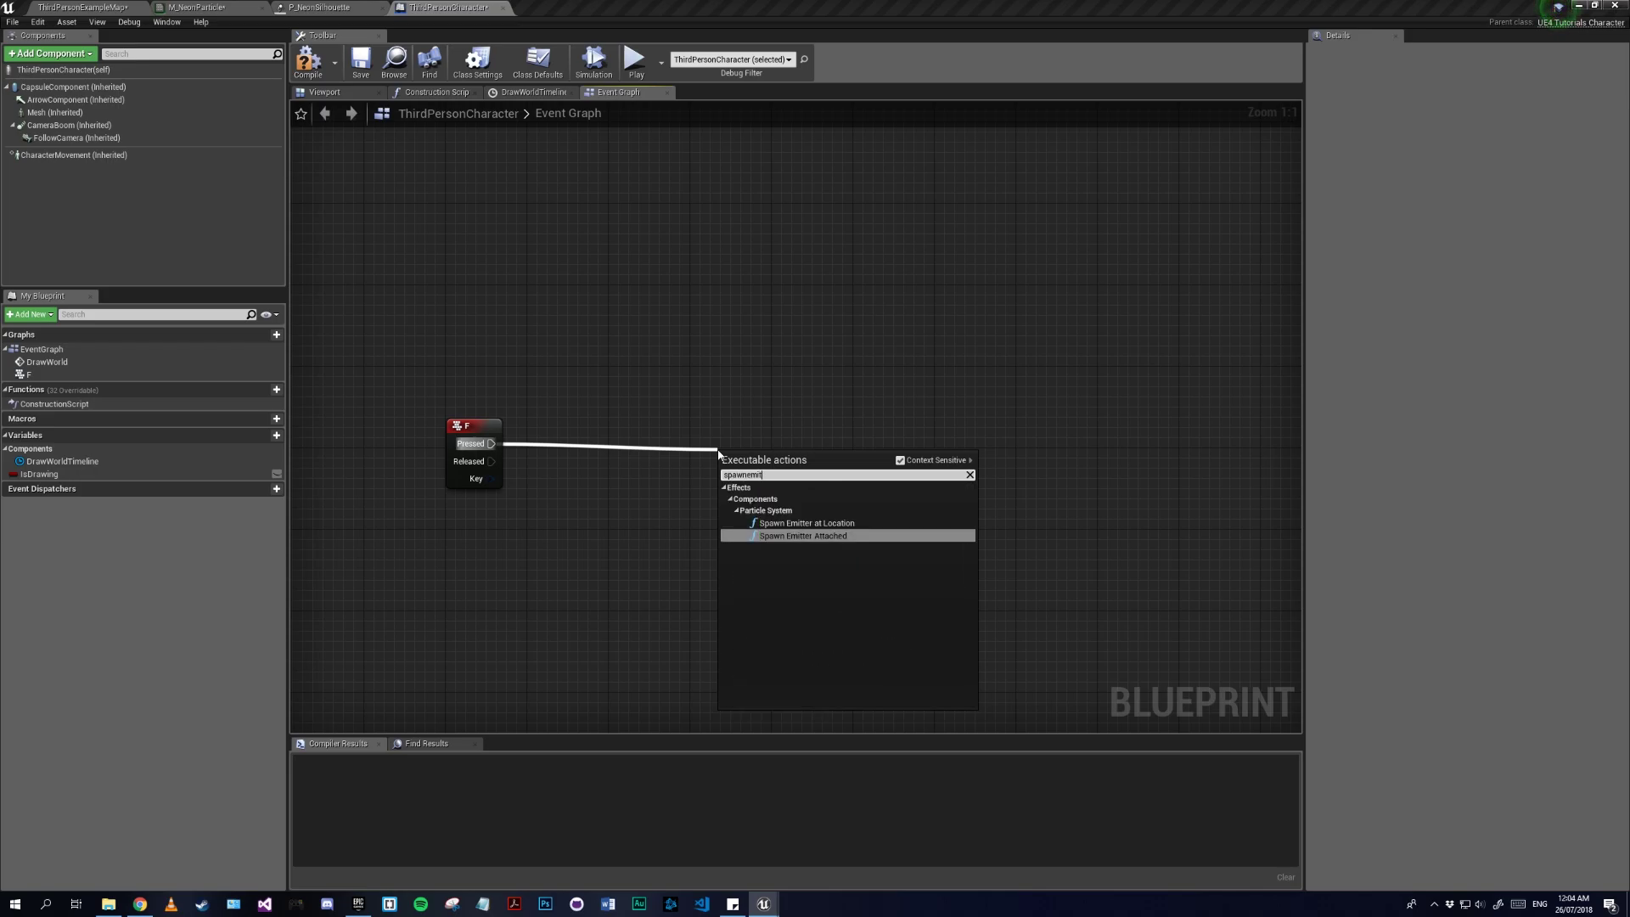
key("Up")
key("Return")
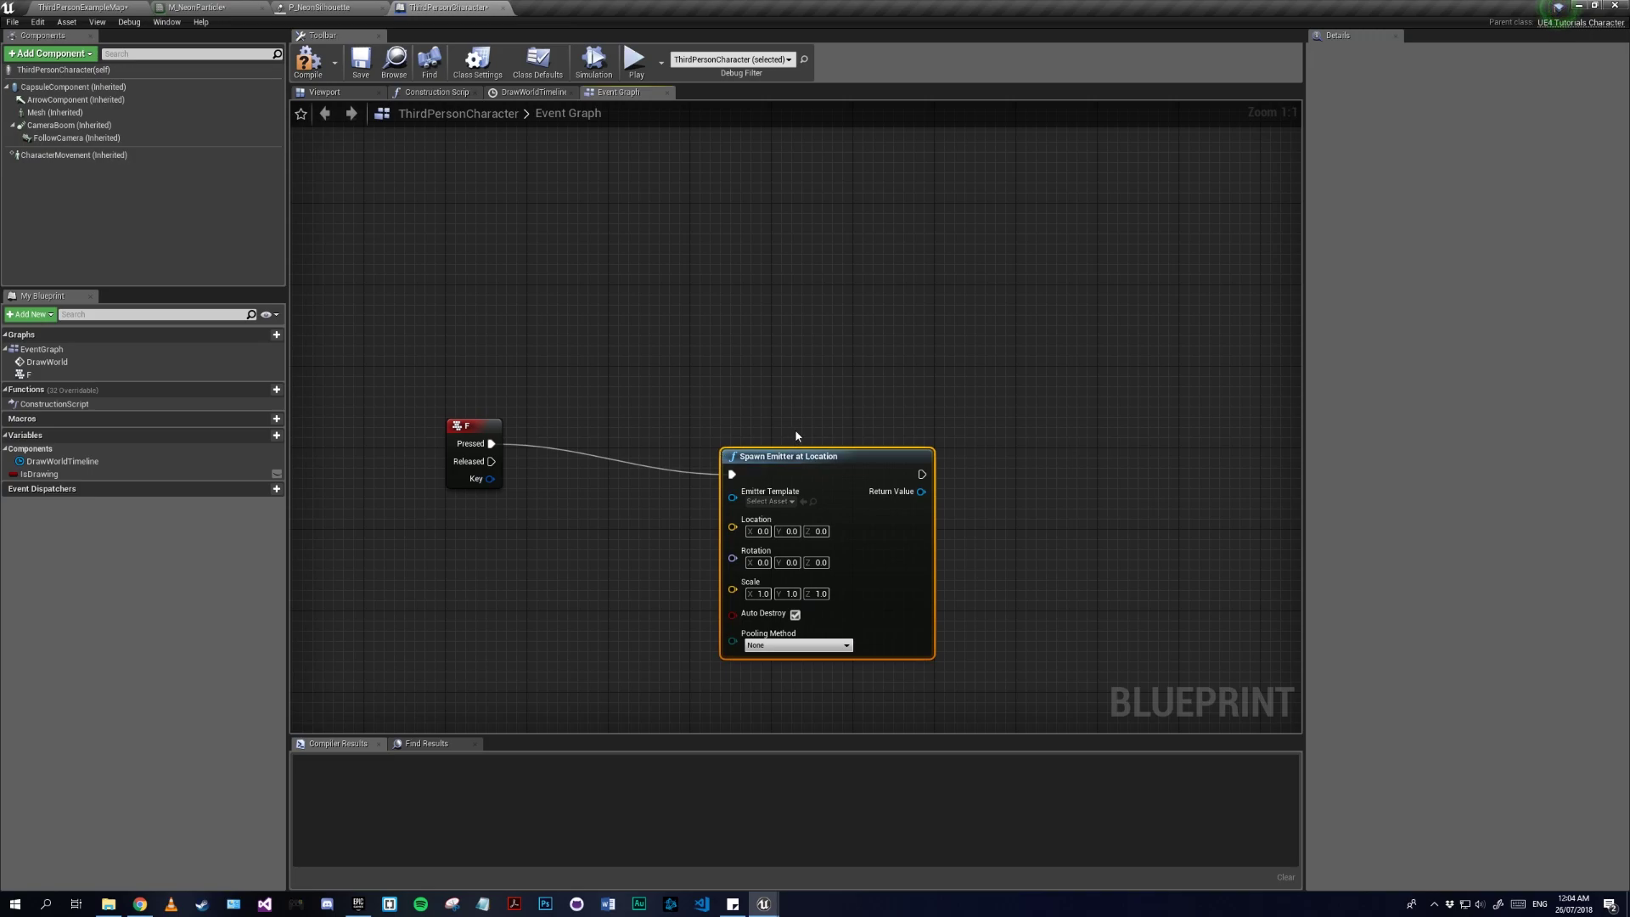
Step: Set the Spawn Emitter at Location node's Emitter Template to P_NeonSilhouette and align the node with the F event
left_click_drag(798, 457, 808, 416)
left_click(788, 461)
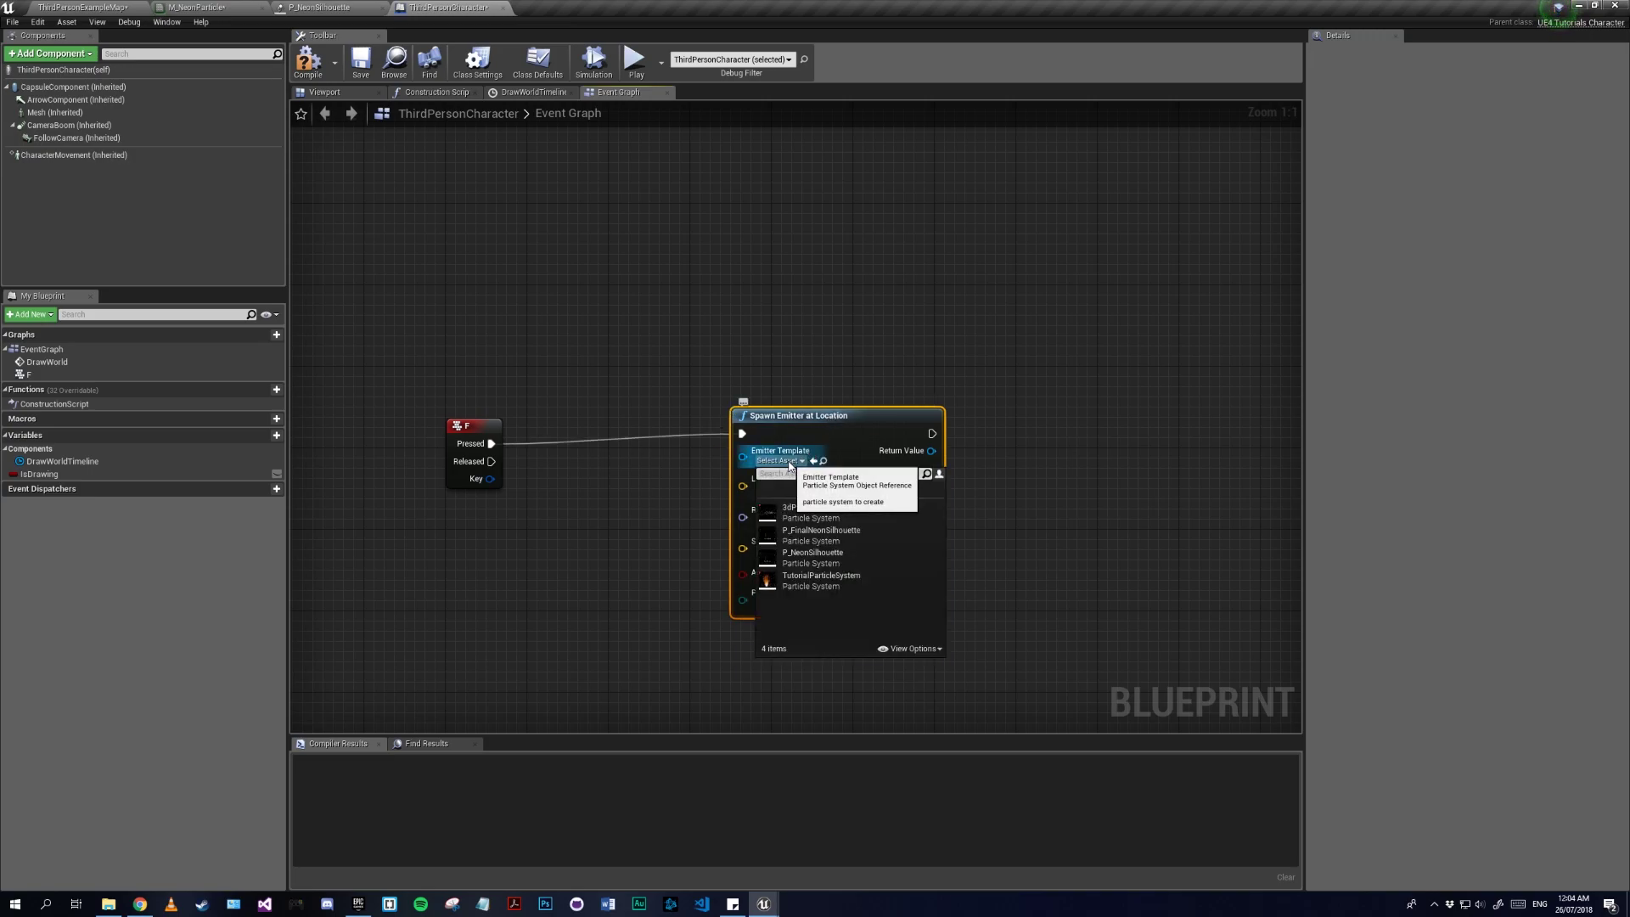
left_click(813, 558)
left_click_drag(900, 525, 918, 536)
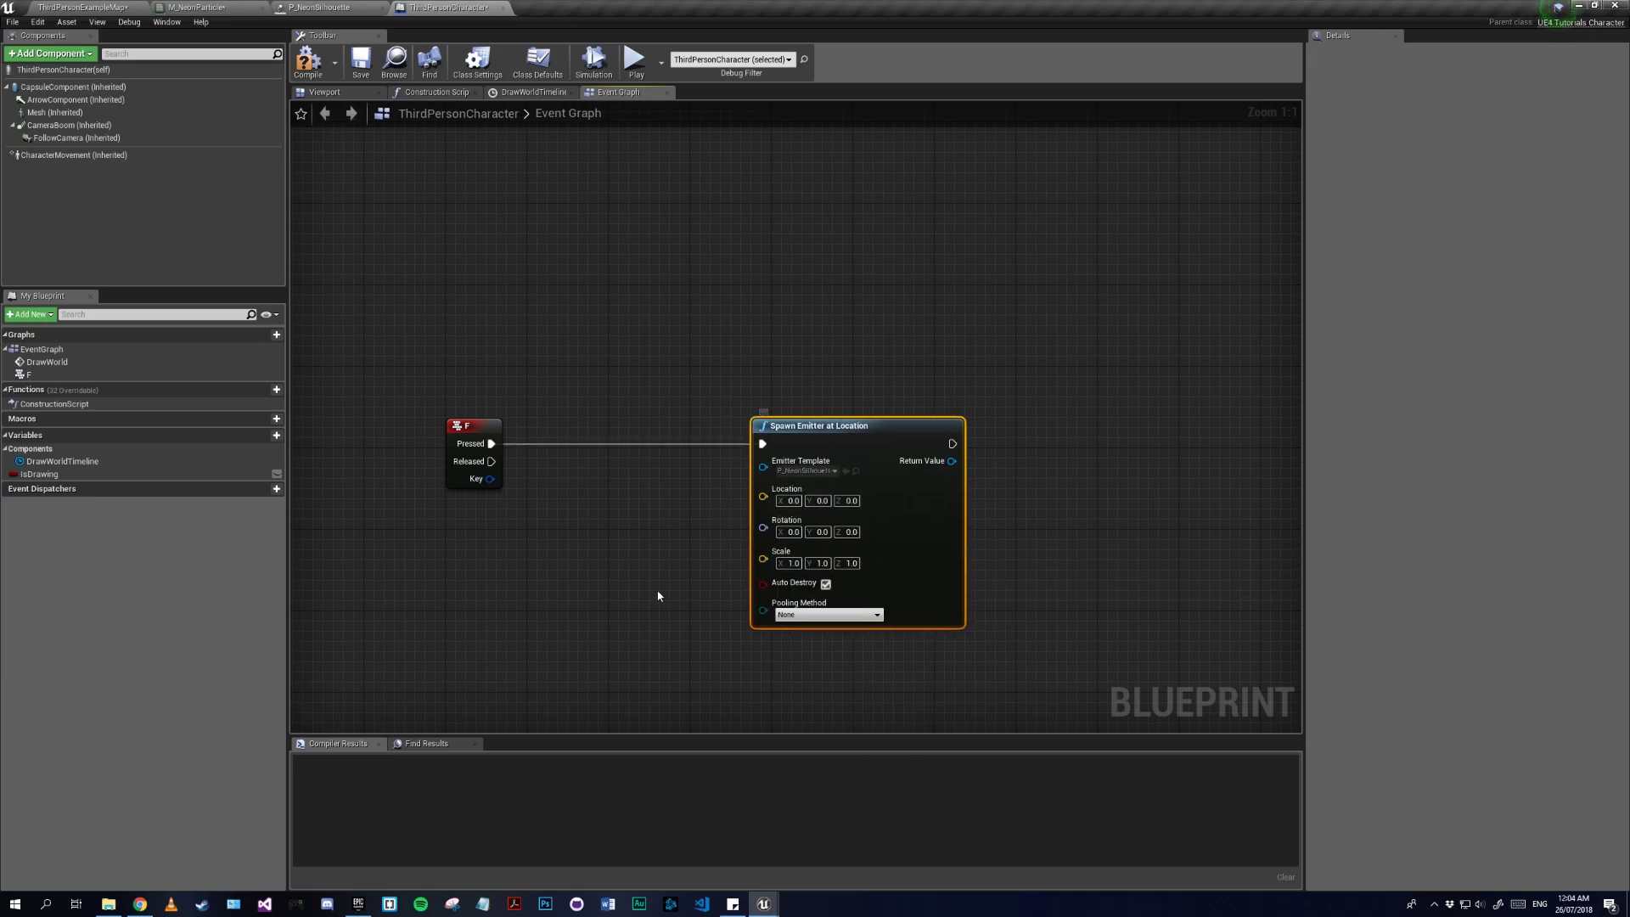
Step: Add a GetActorTransform node near the spawn node and split its return value into location, rotation and scale
right_click_drag(658, 596, 670, 548)
right_click(669, 547)
type("geta")
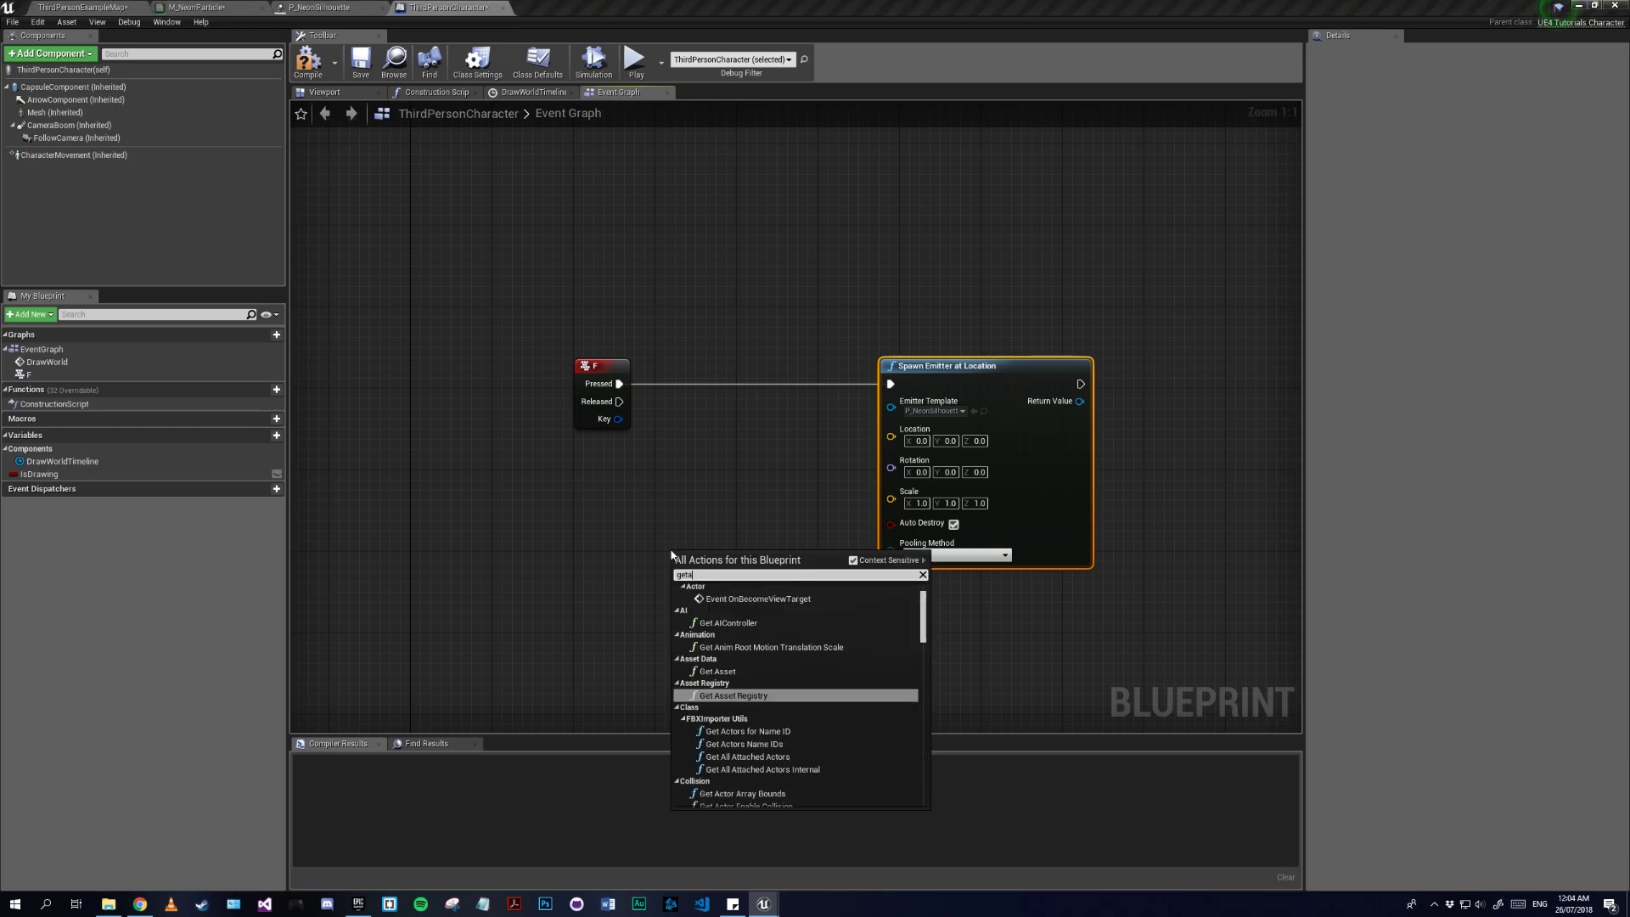
type("ctort")
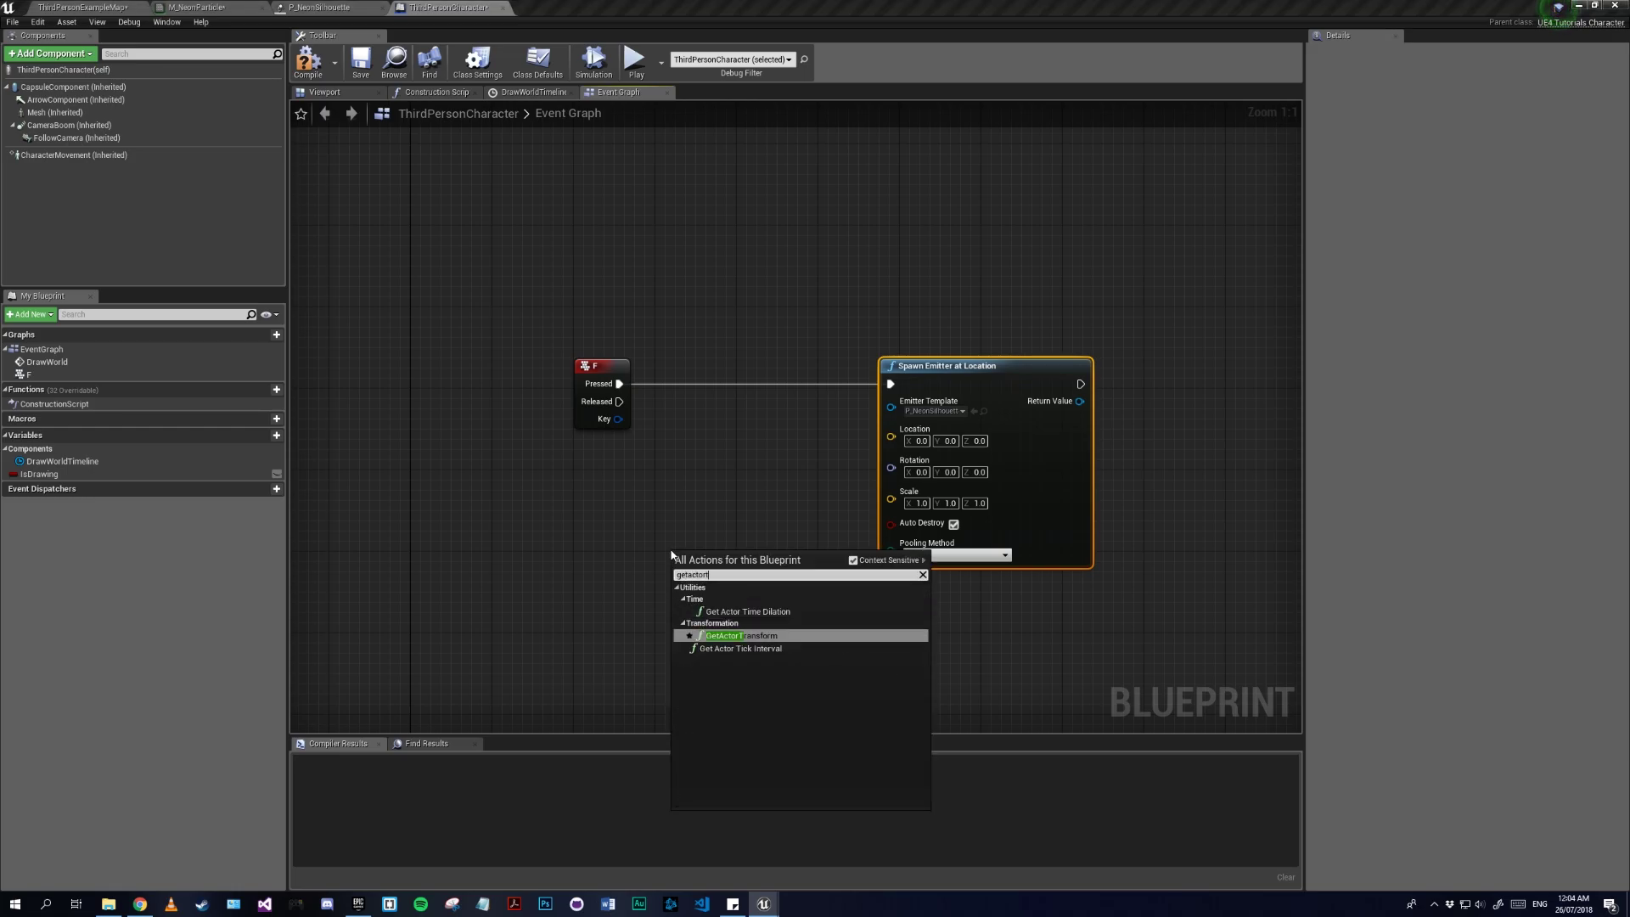
key("Return")
right_click(806, 586)
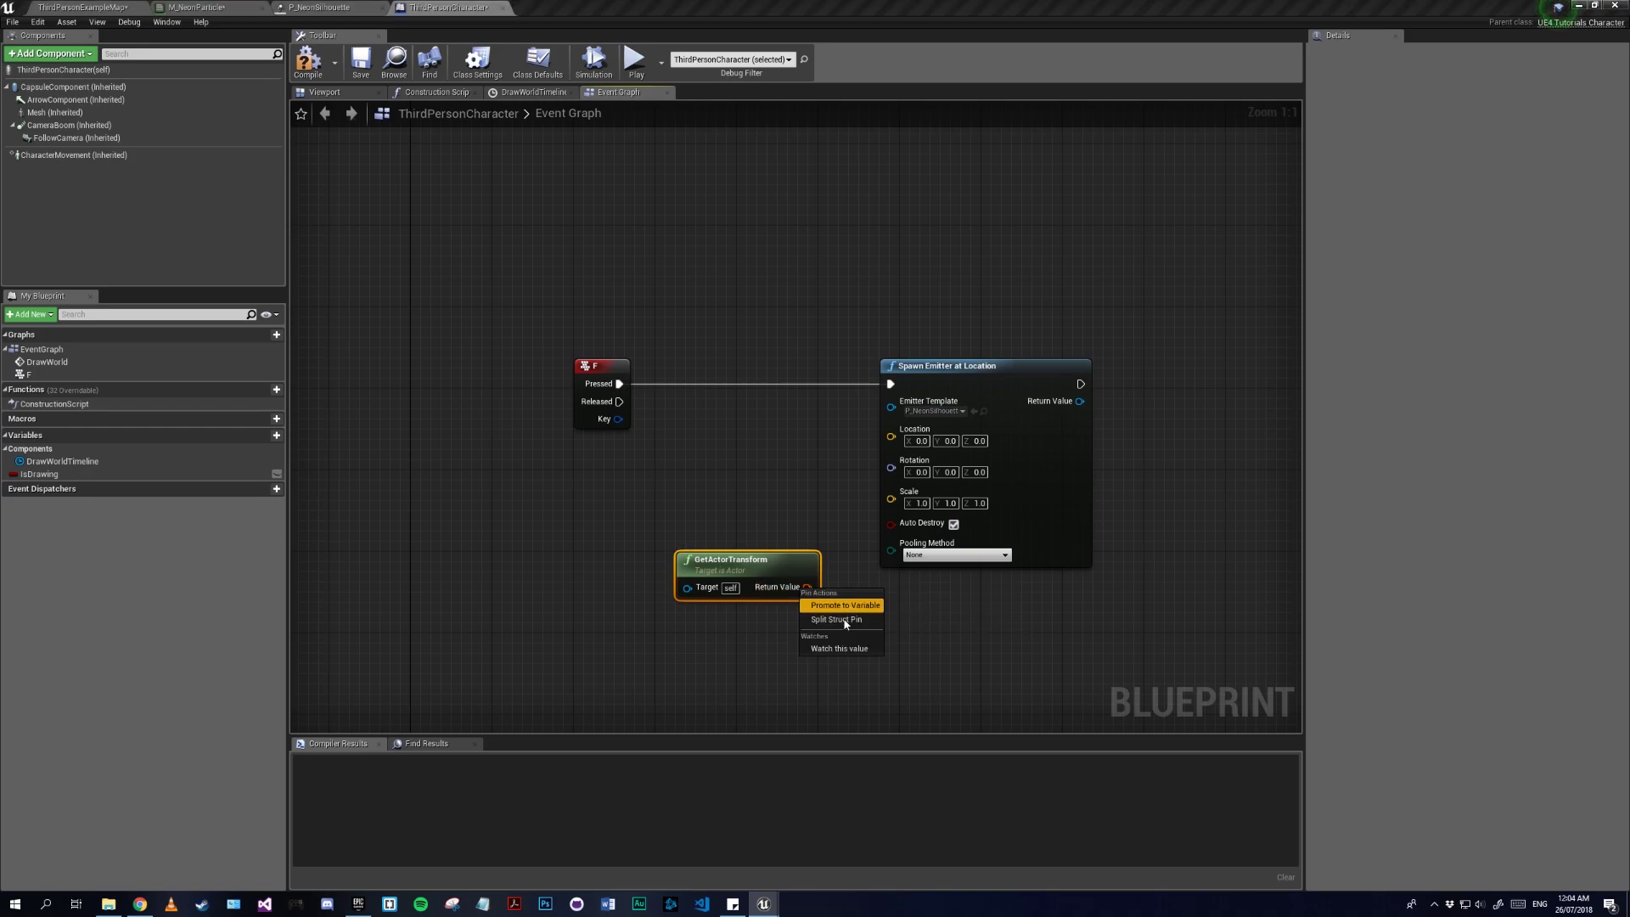
left_click(843, 618)
left_click_drag(721, 594, 711, 482)
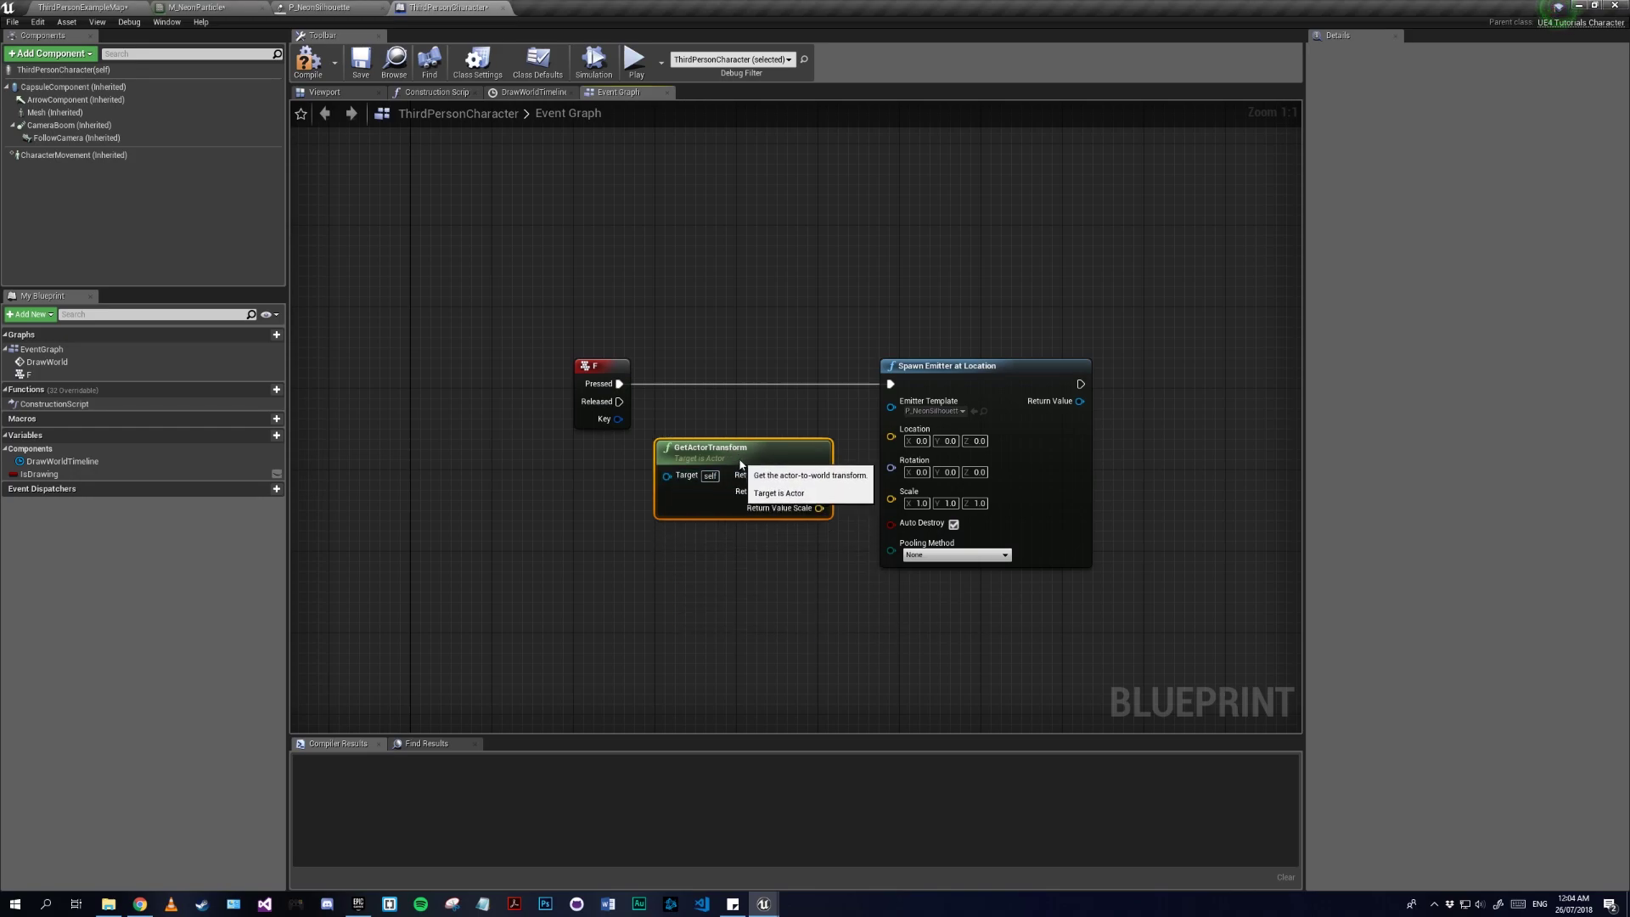
Step: Connect GetActorTransform's location and rotation outputs to the Location and Rotation inputs of Spawn Emitter at Location
mouse_move(828, 474)
left_mouse_down()
mouse_move(888, 430)
mouse_move(820, 496)
left_mouse_up()
right_click_drag(974, 533, 712, 584)
left_click_drag(815, 453, 960, 473)
right_click_drag(872, 500, 823, 500)
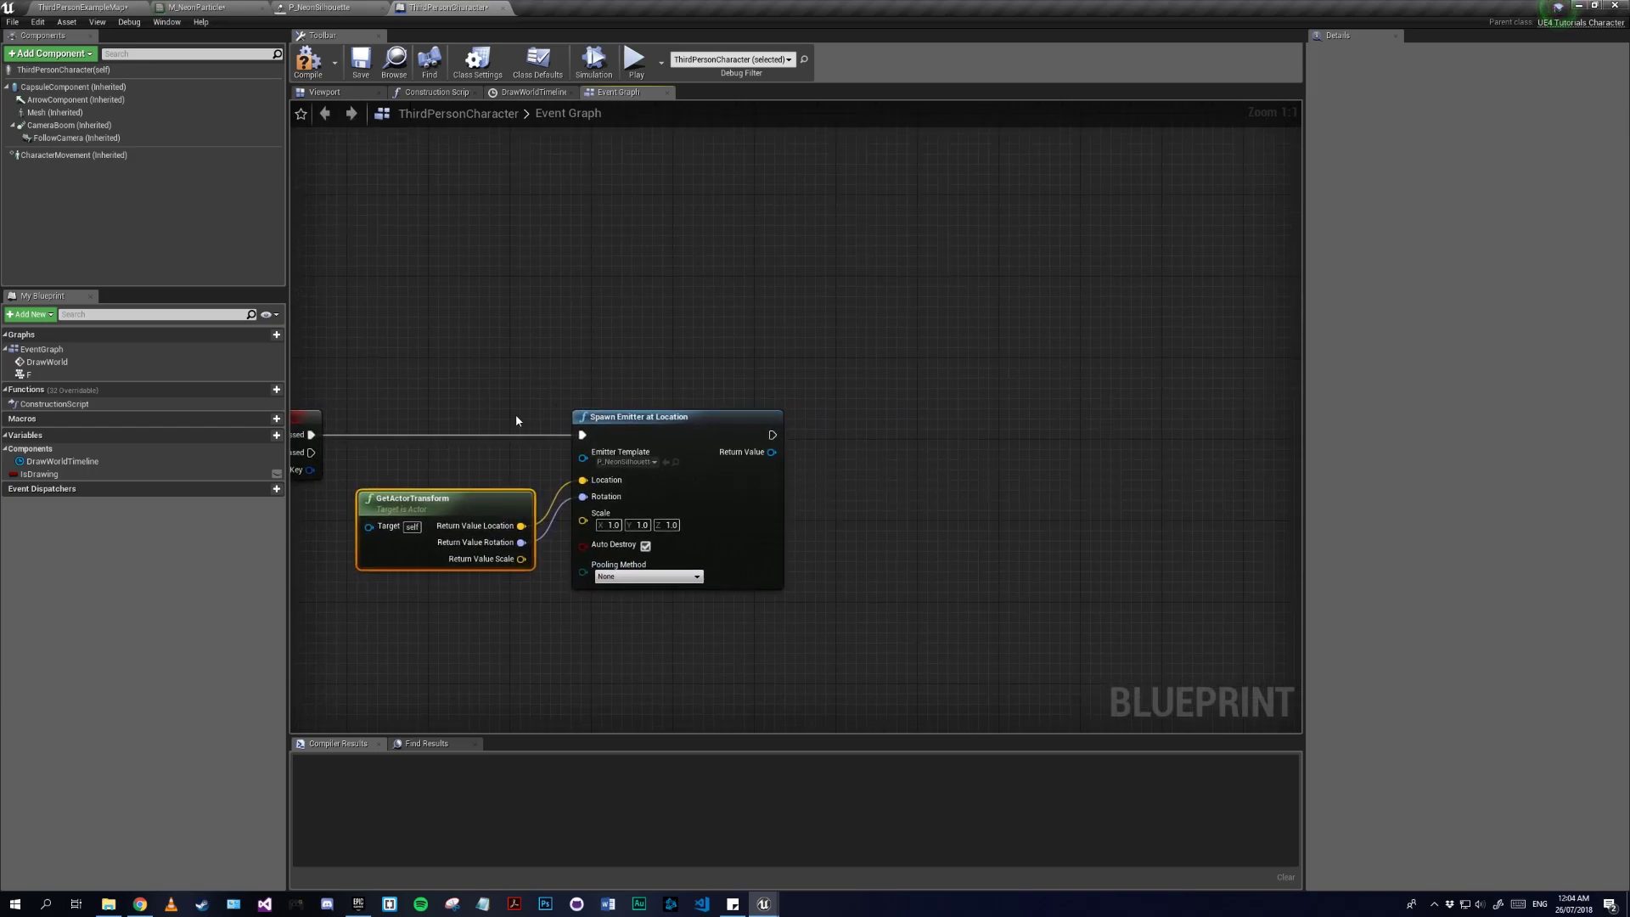
Step: Compile the ThirdPersonCharacter blueprint and return to the ThirdPersonExampleMap level
right_click_drag(502, 384, 597, 311)
left_click(309, 62)
left_click(83, 6)
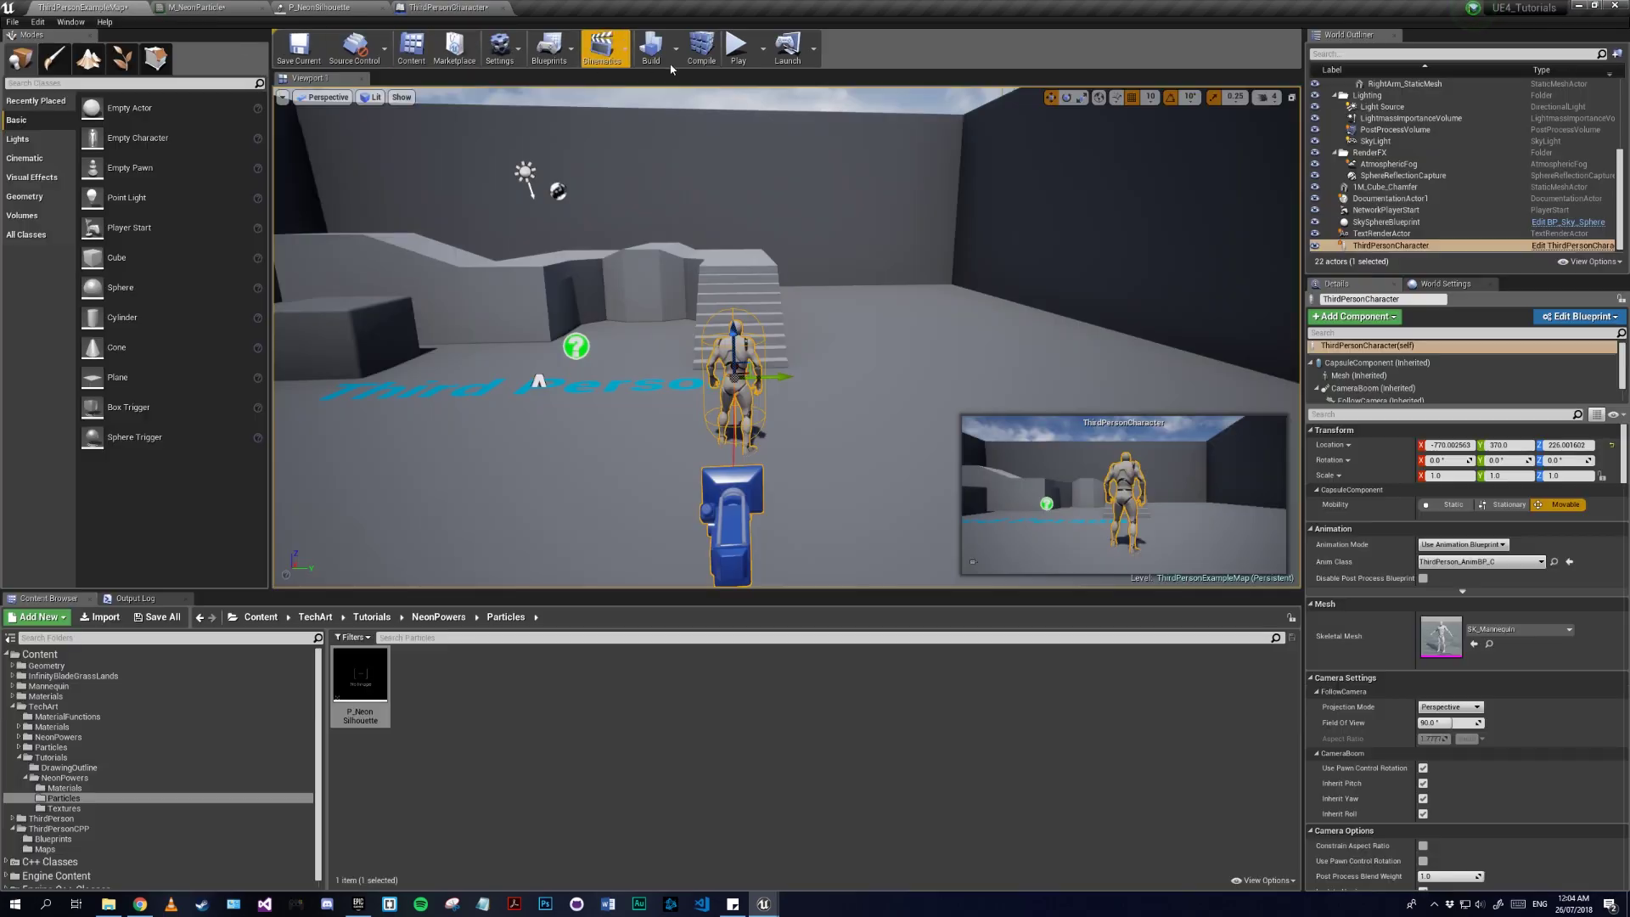
Step: Play the level, run the character around while triggering the particle effect in several spots, and stop the session
left_click(739, 48)
key("w")
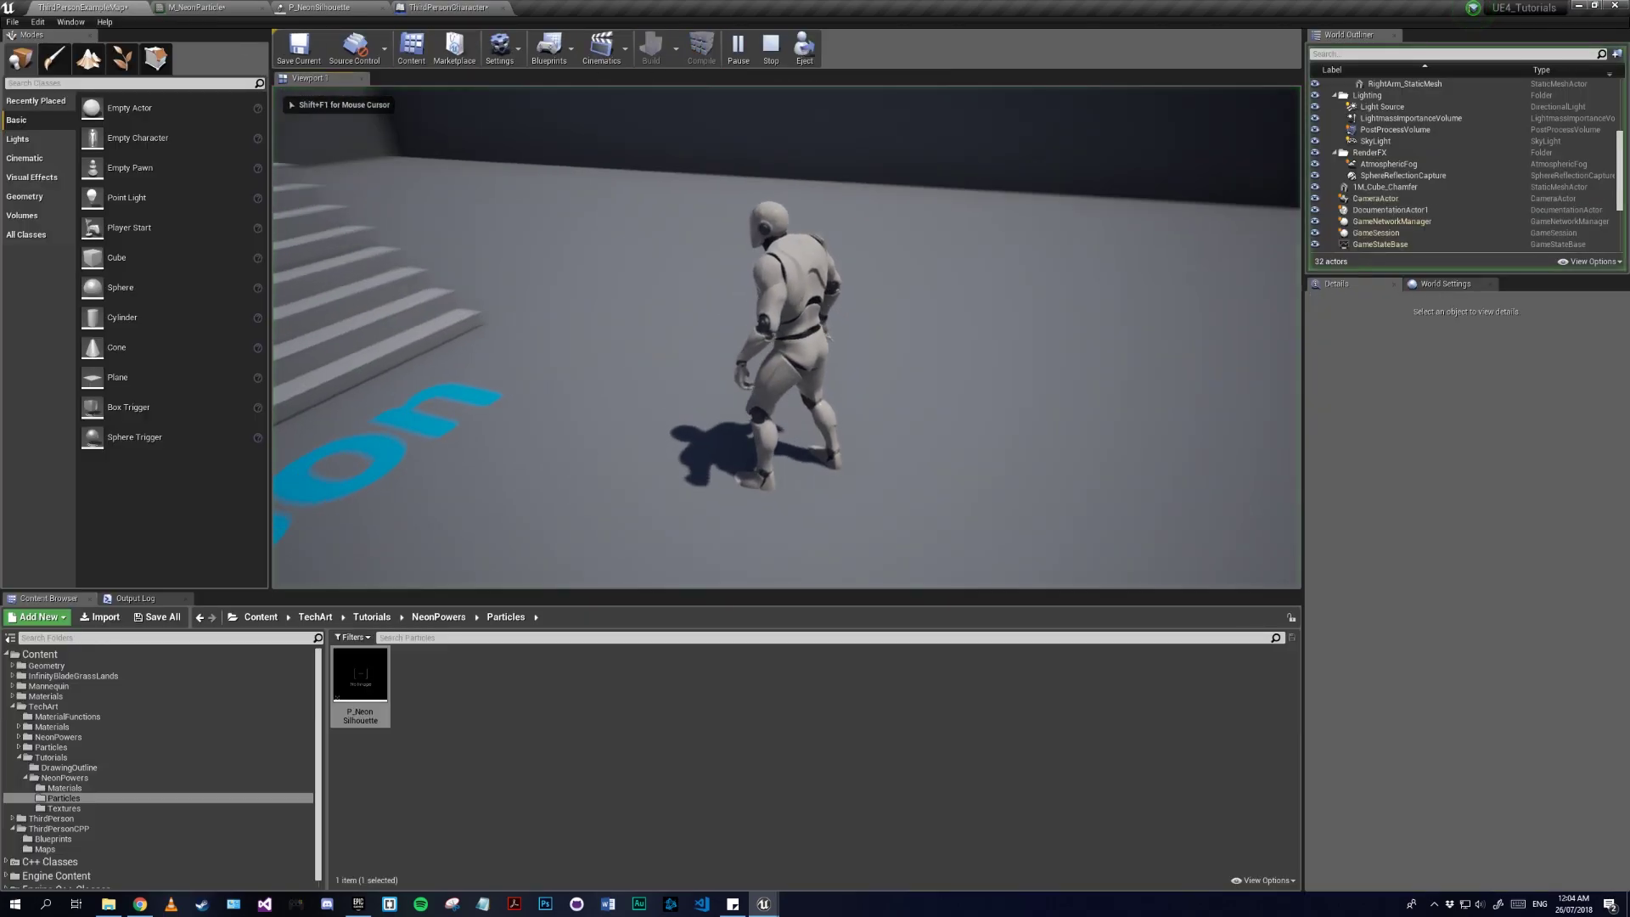
key("s")
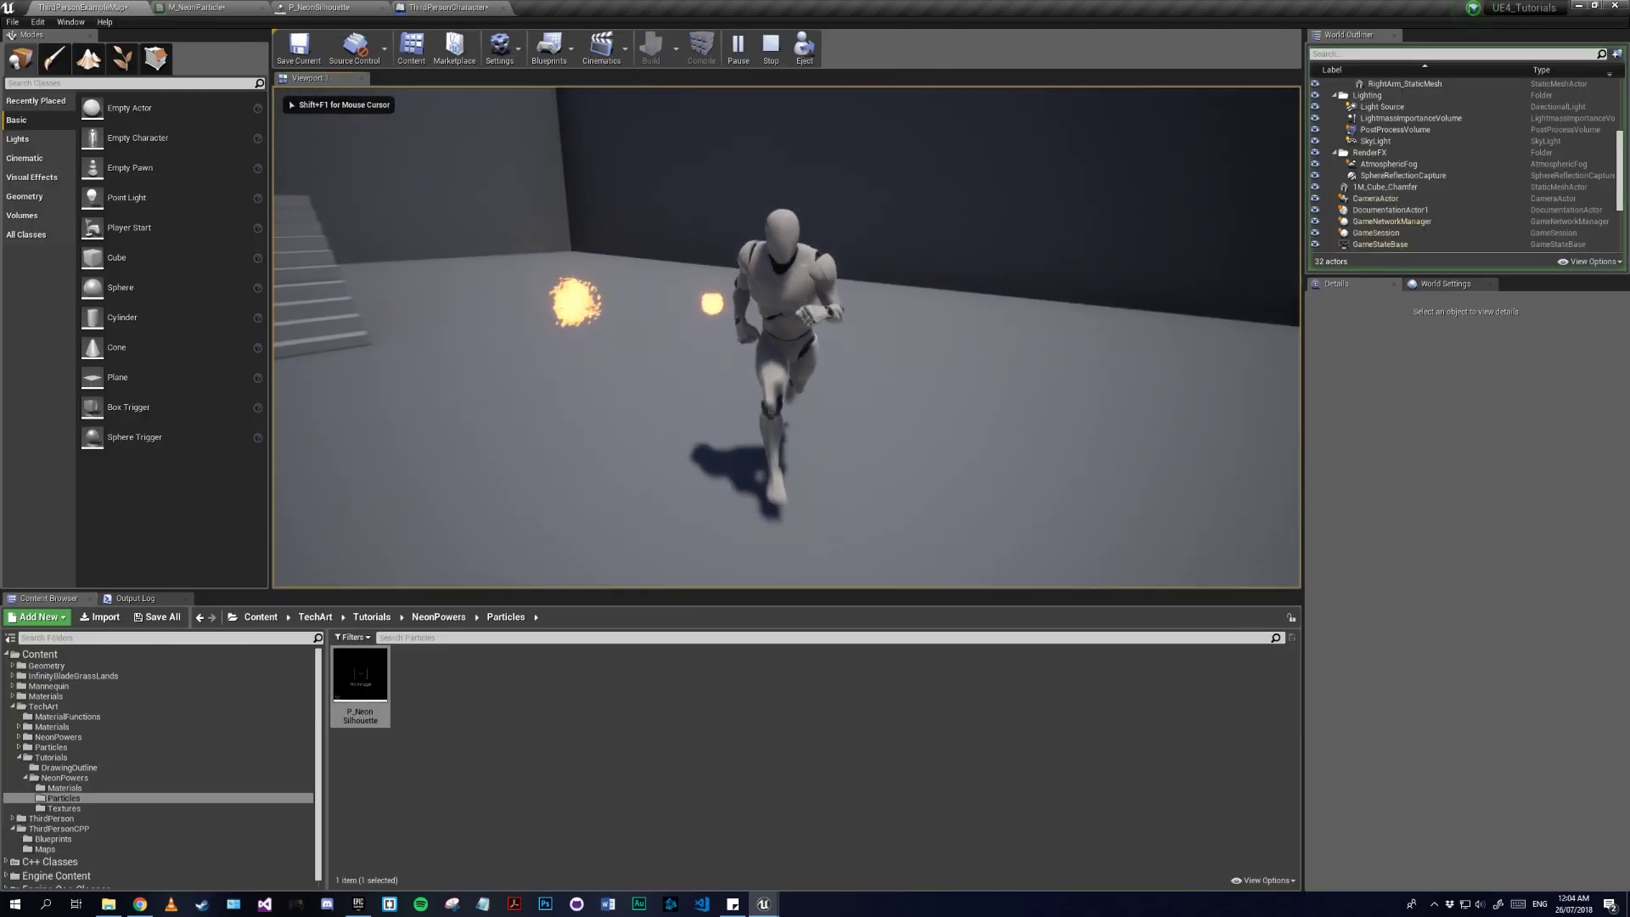
key("s")
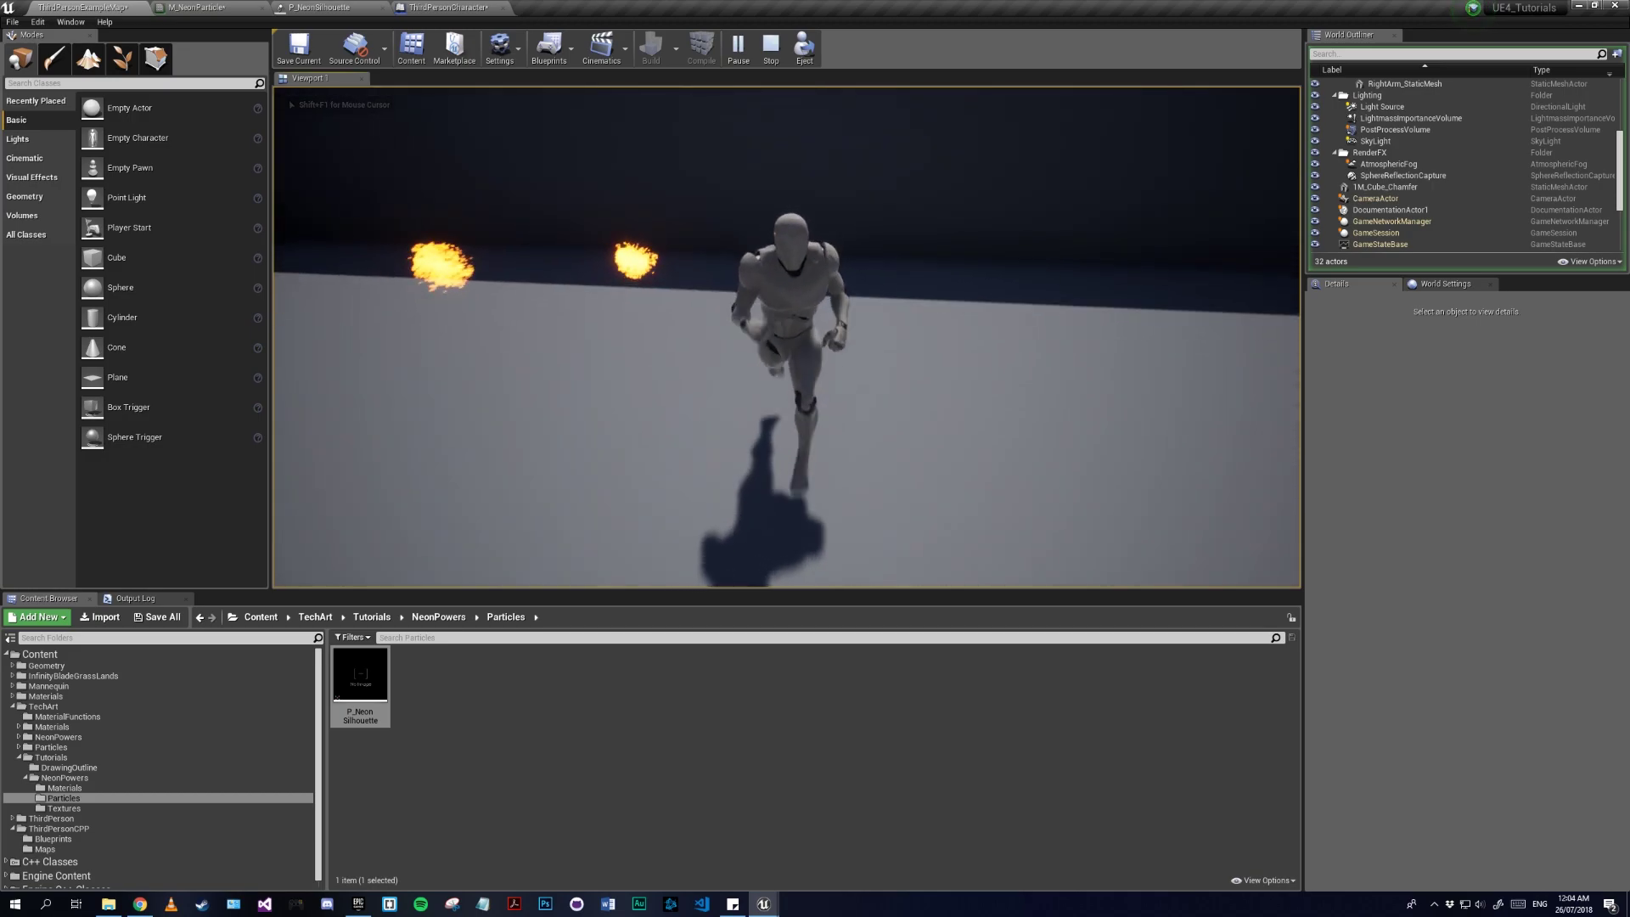
key("a")
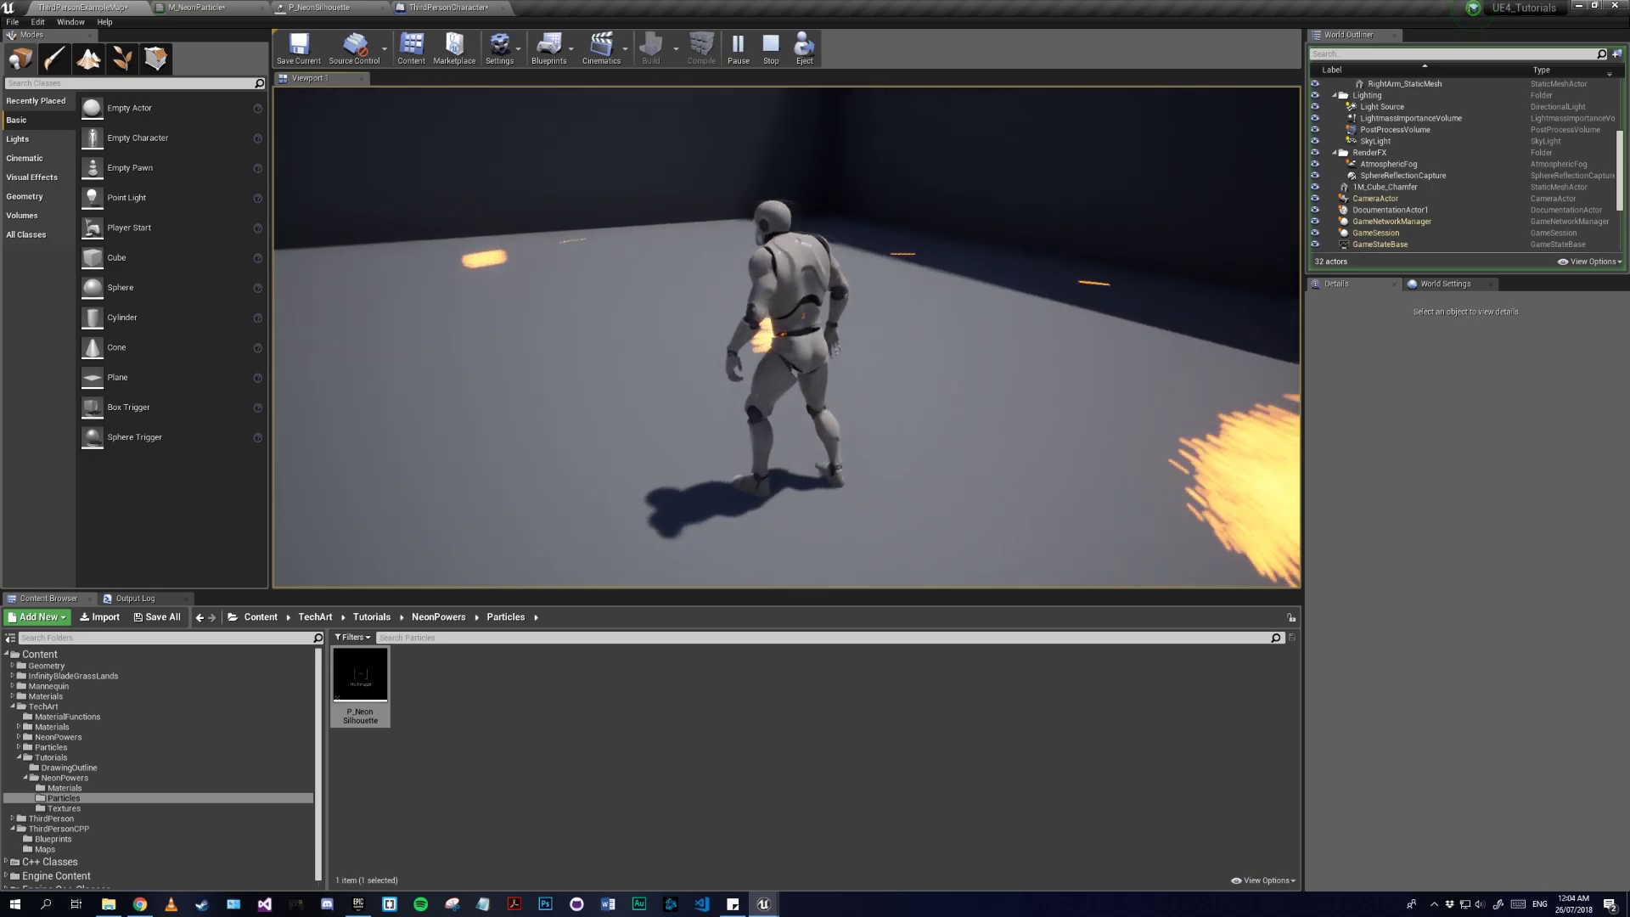
key("s")
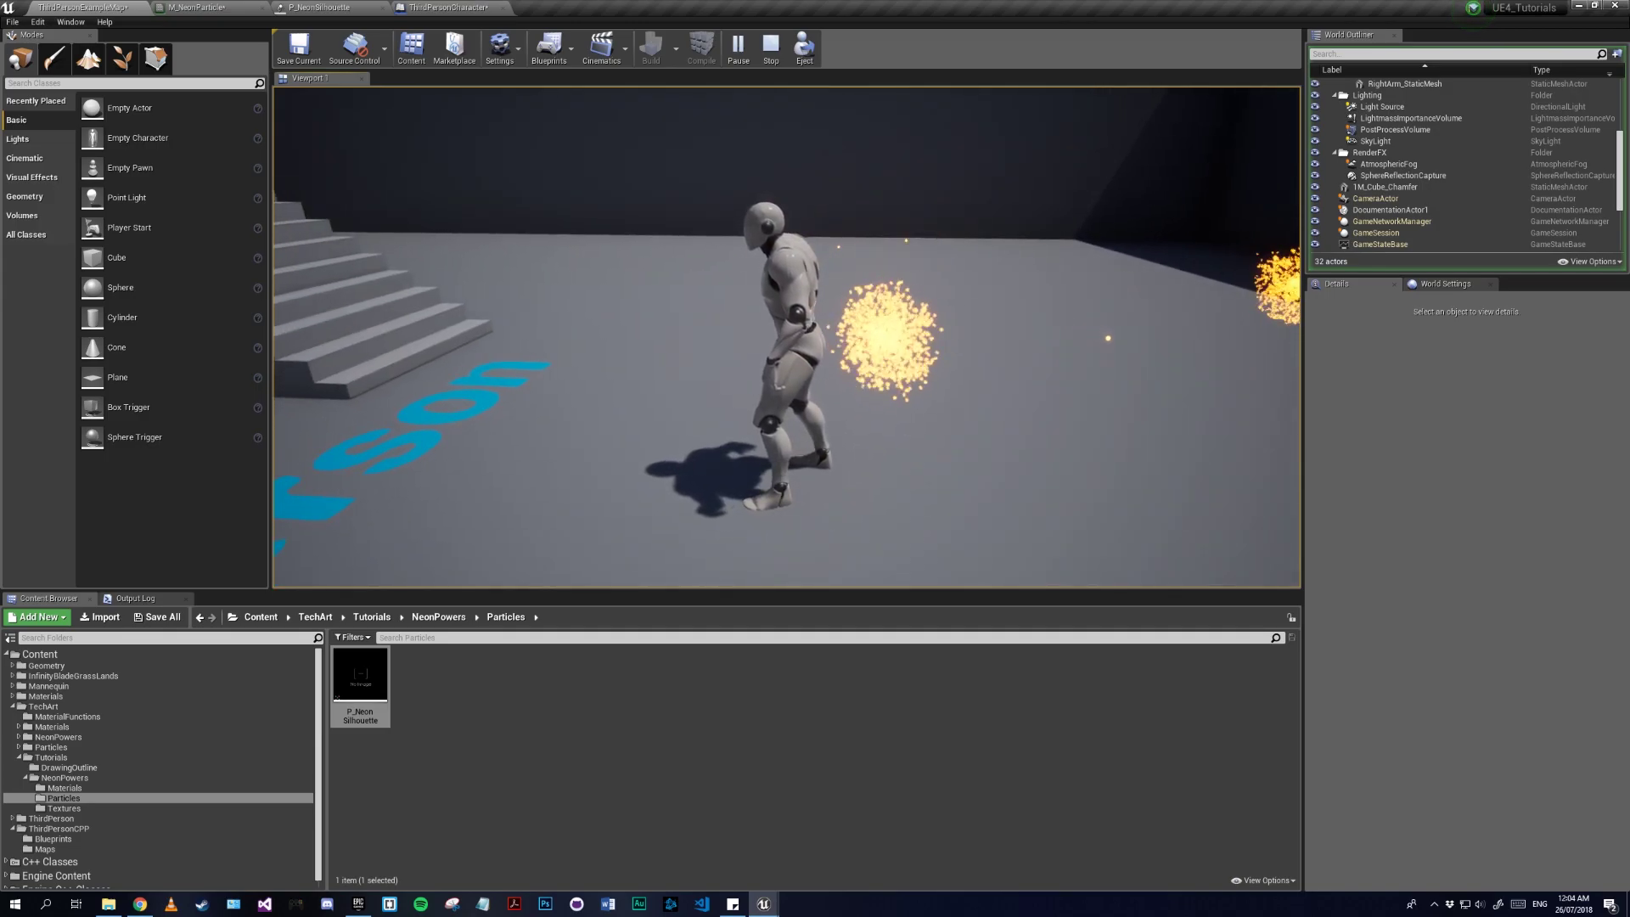
key("d")
key("s")
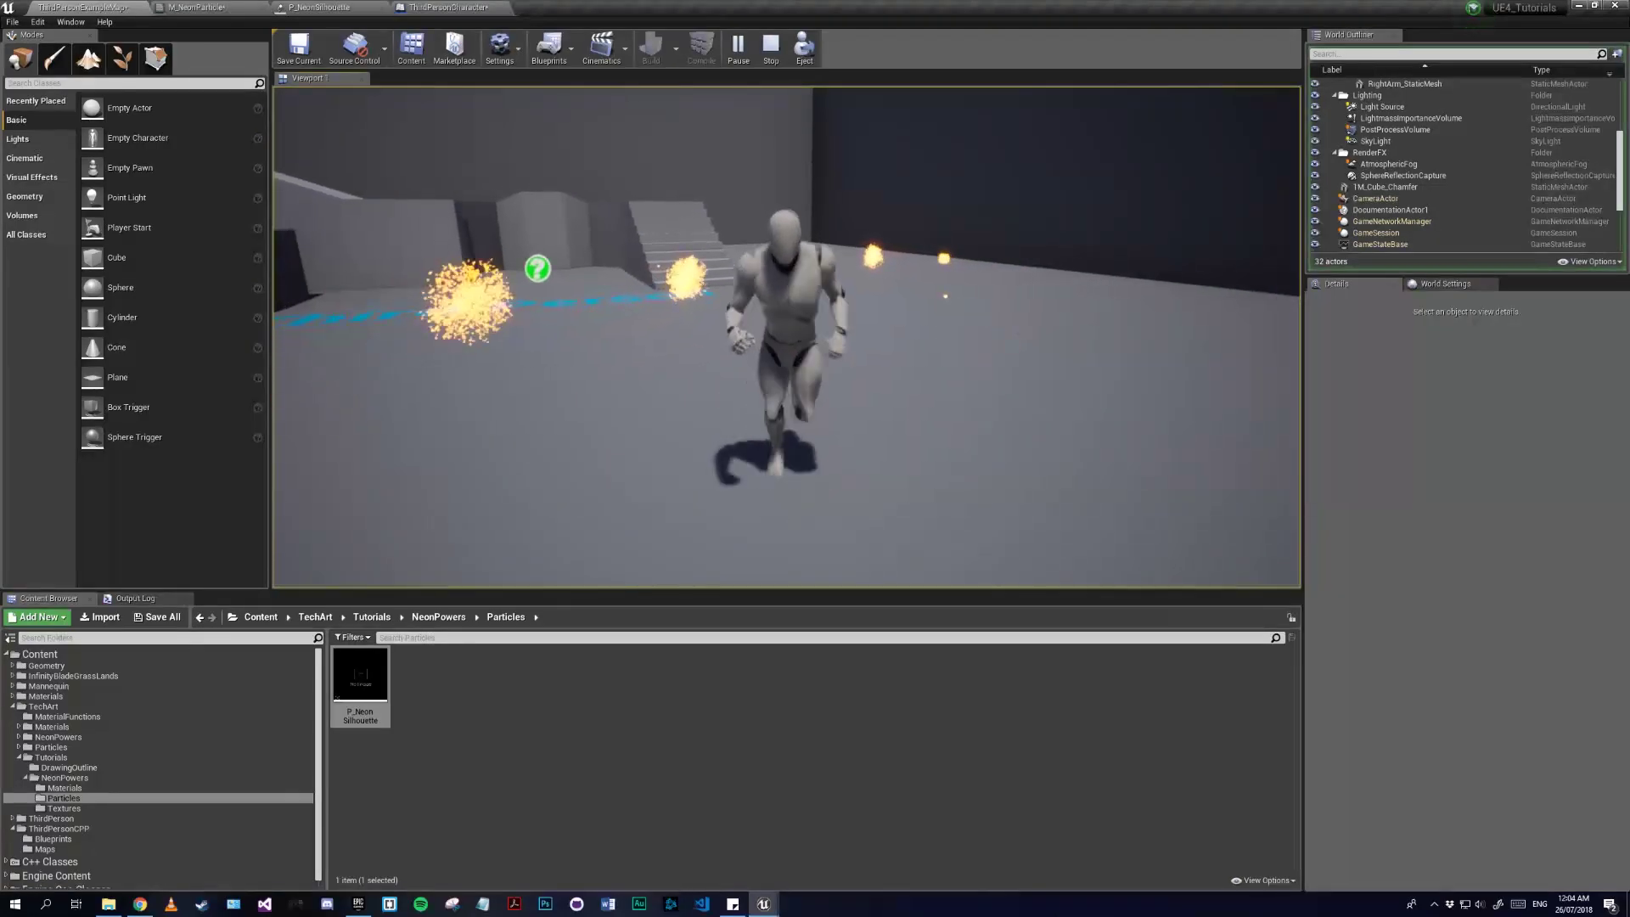
key("a")
key("Escape")
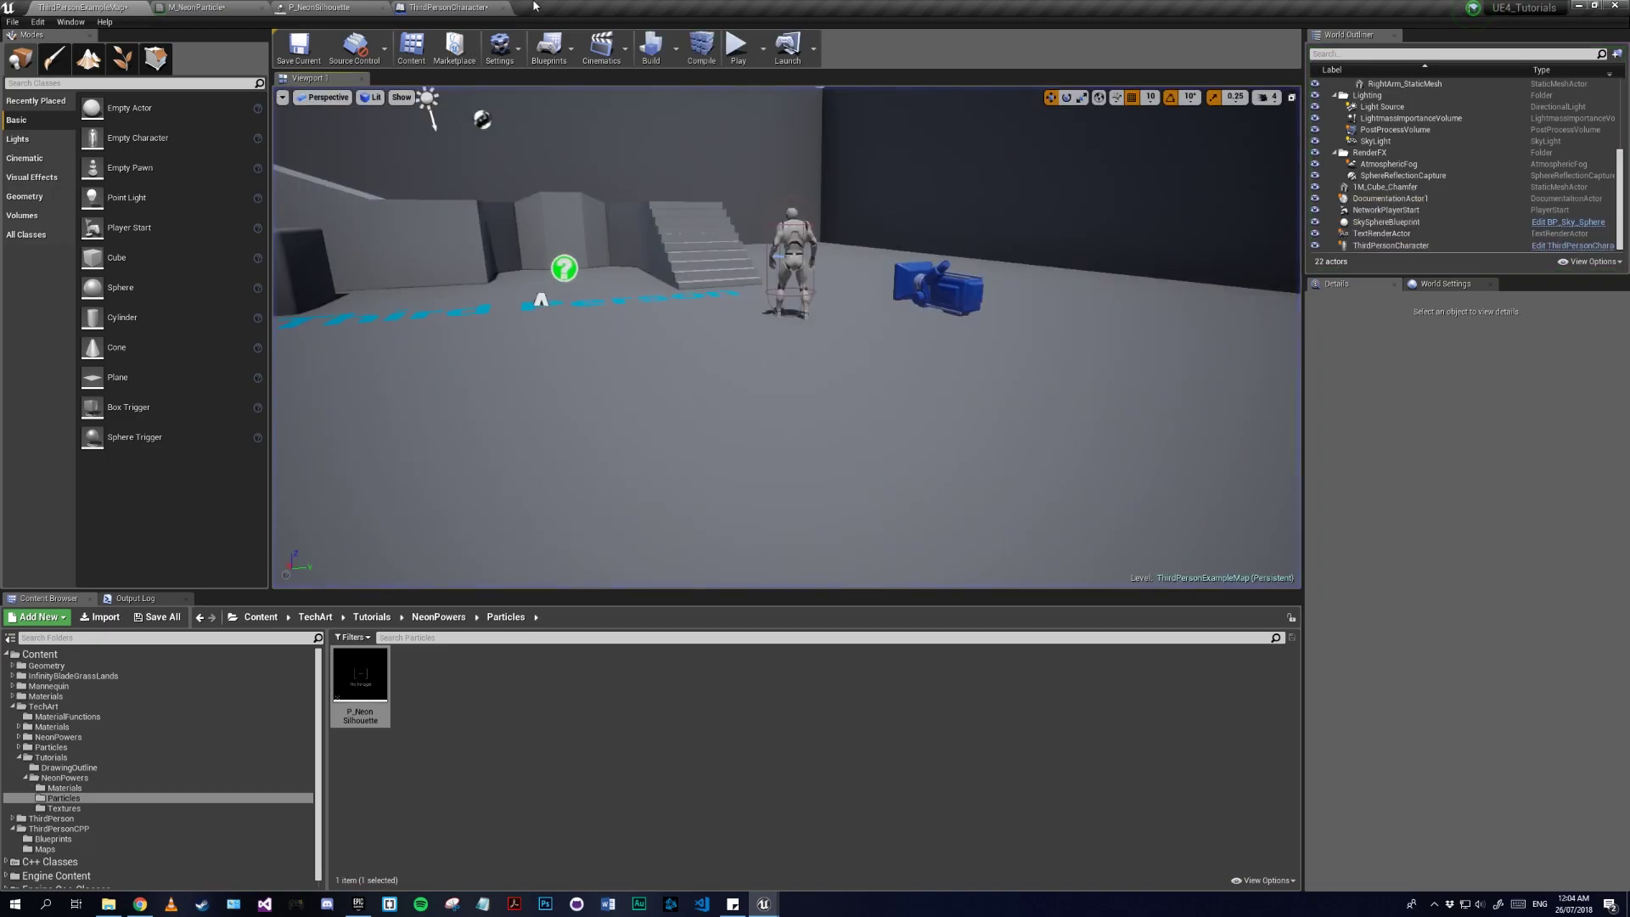
Step: In P_NeonSilhouette, check the Skel Mesh Actor Param Name in both emitters' Skel Vert/Surf Location modules
left_click(448, 7)
right_click_drag(876, 390, 735, 398)
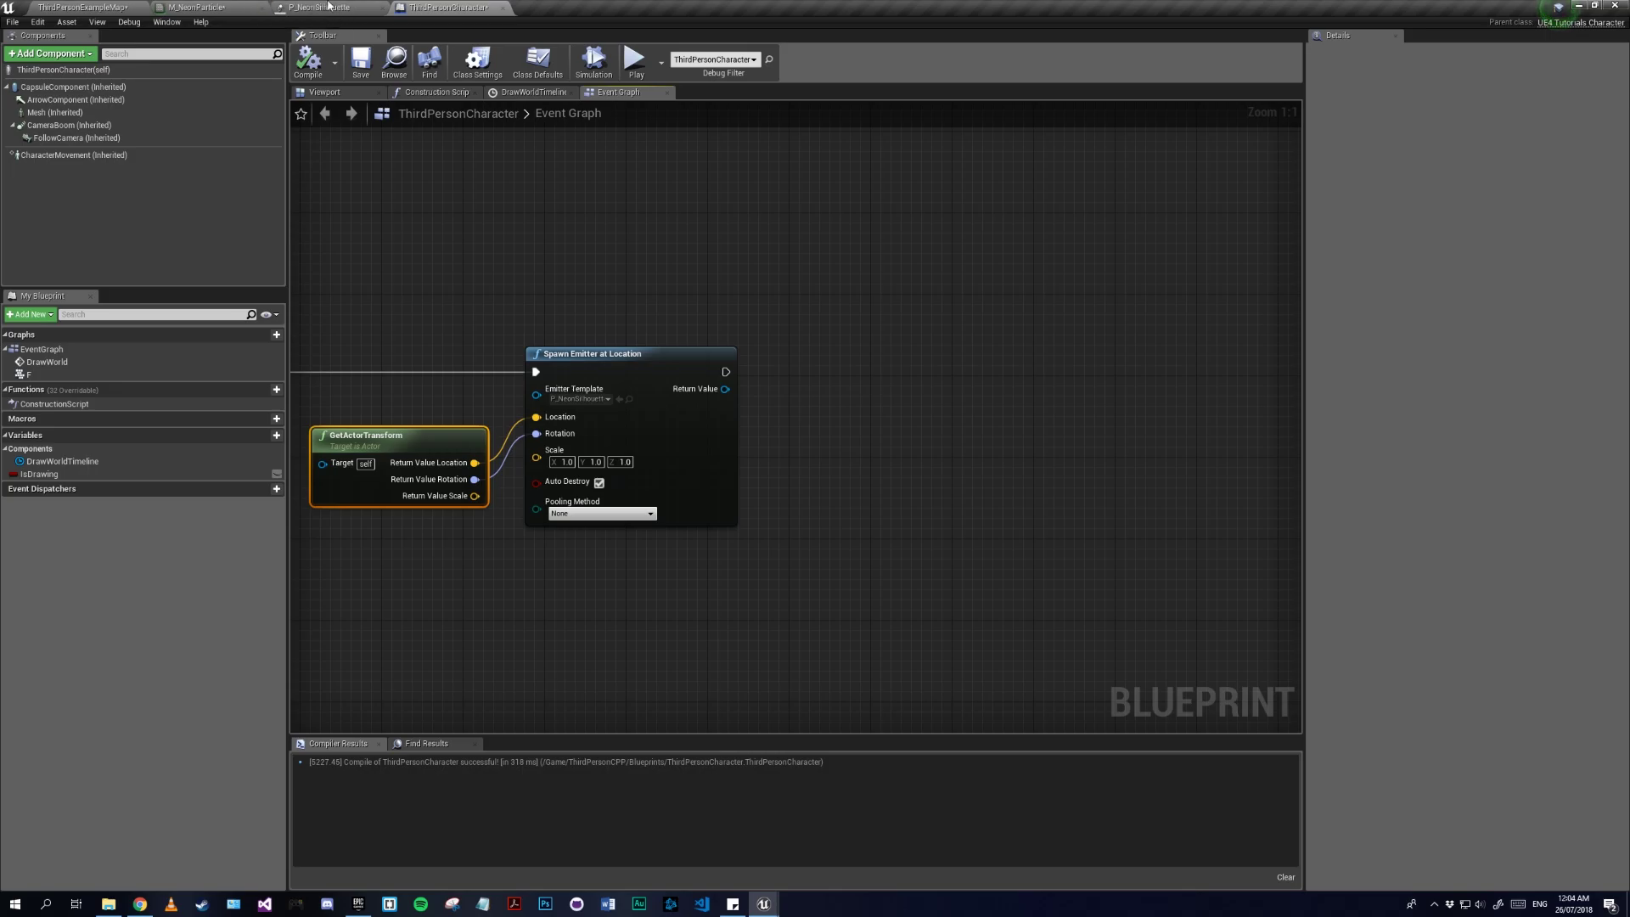
left_click(223, 7)
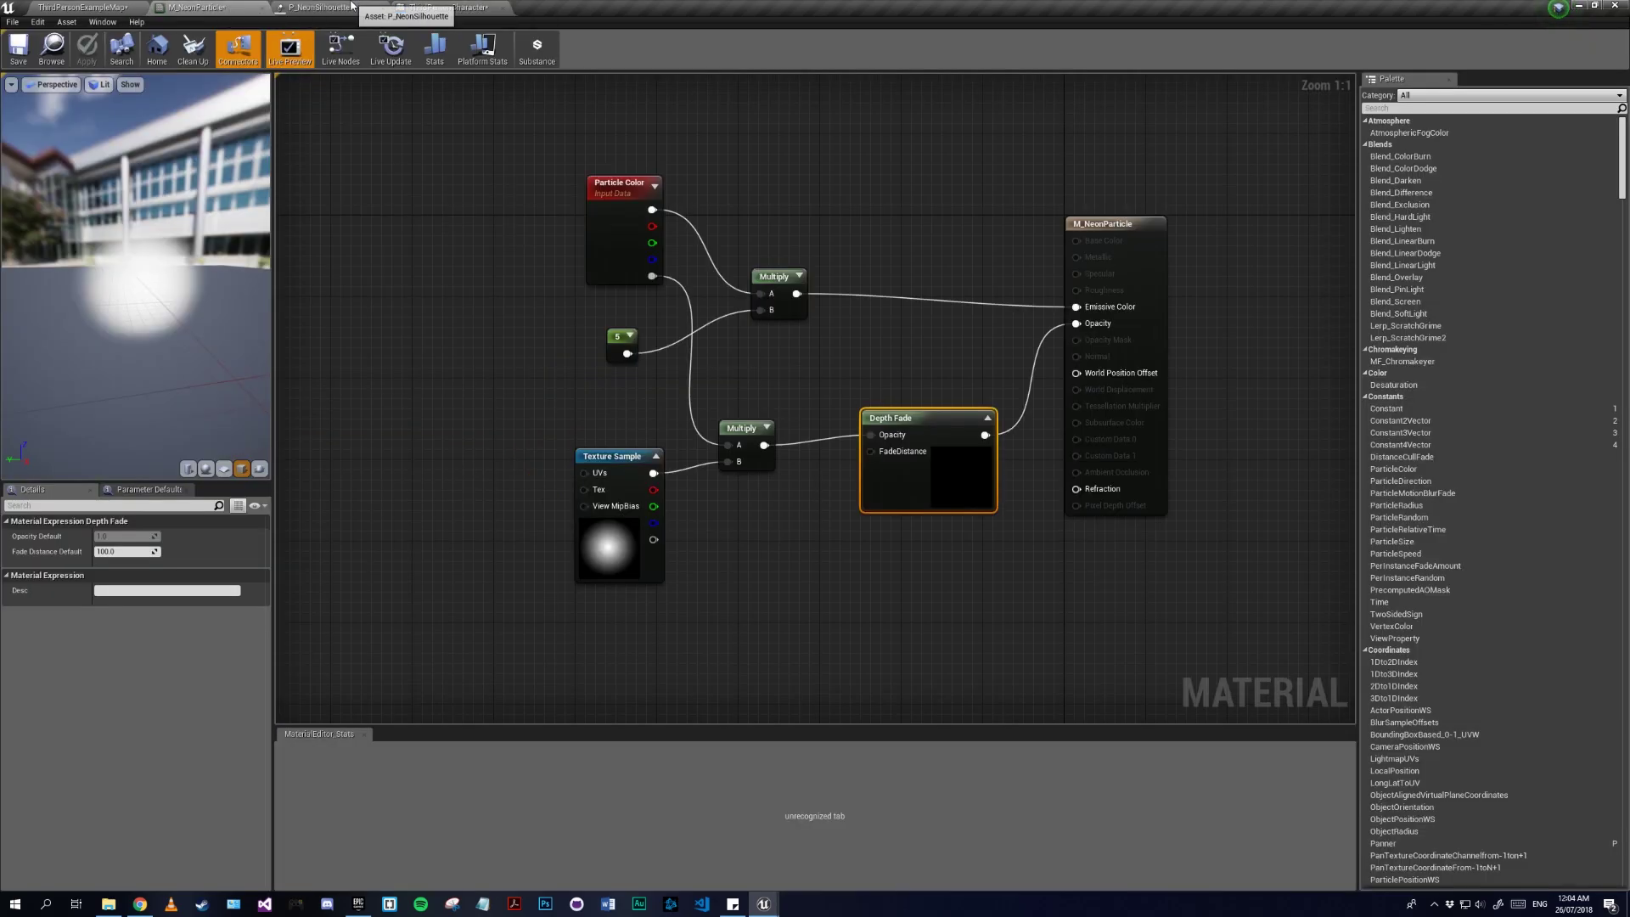
left_click(321, 8)
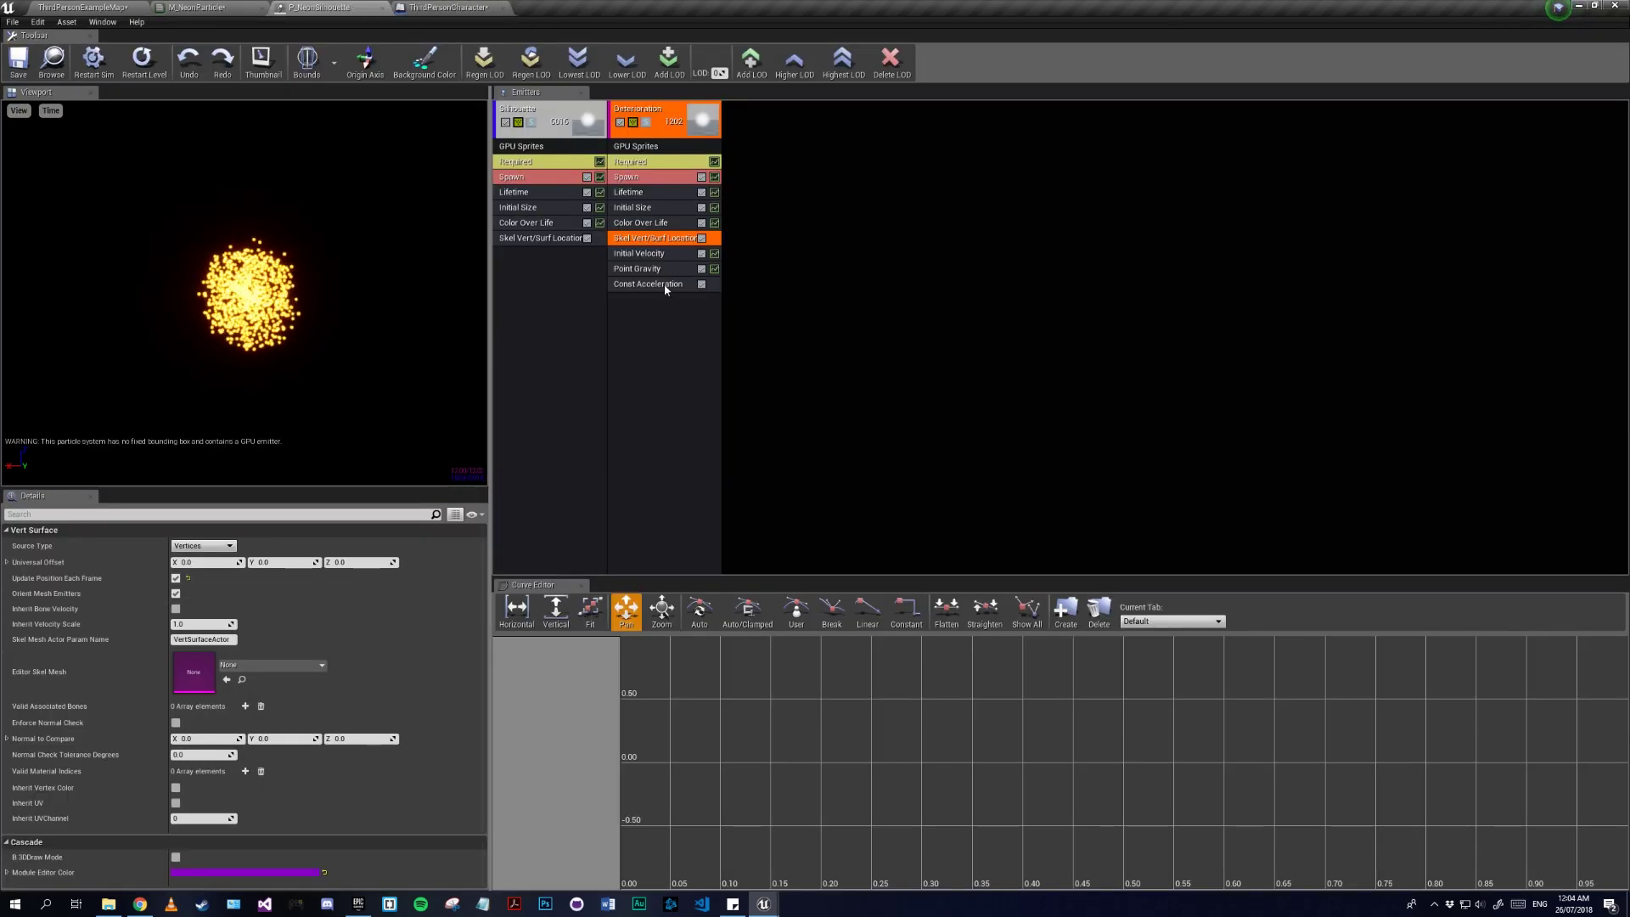
left_click(209, 640)
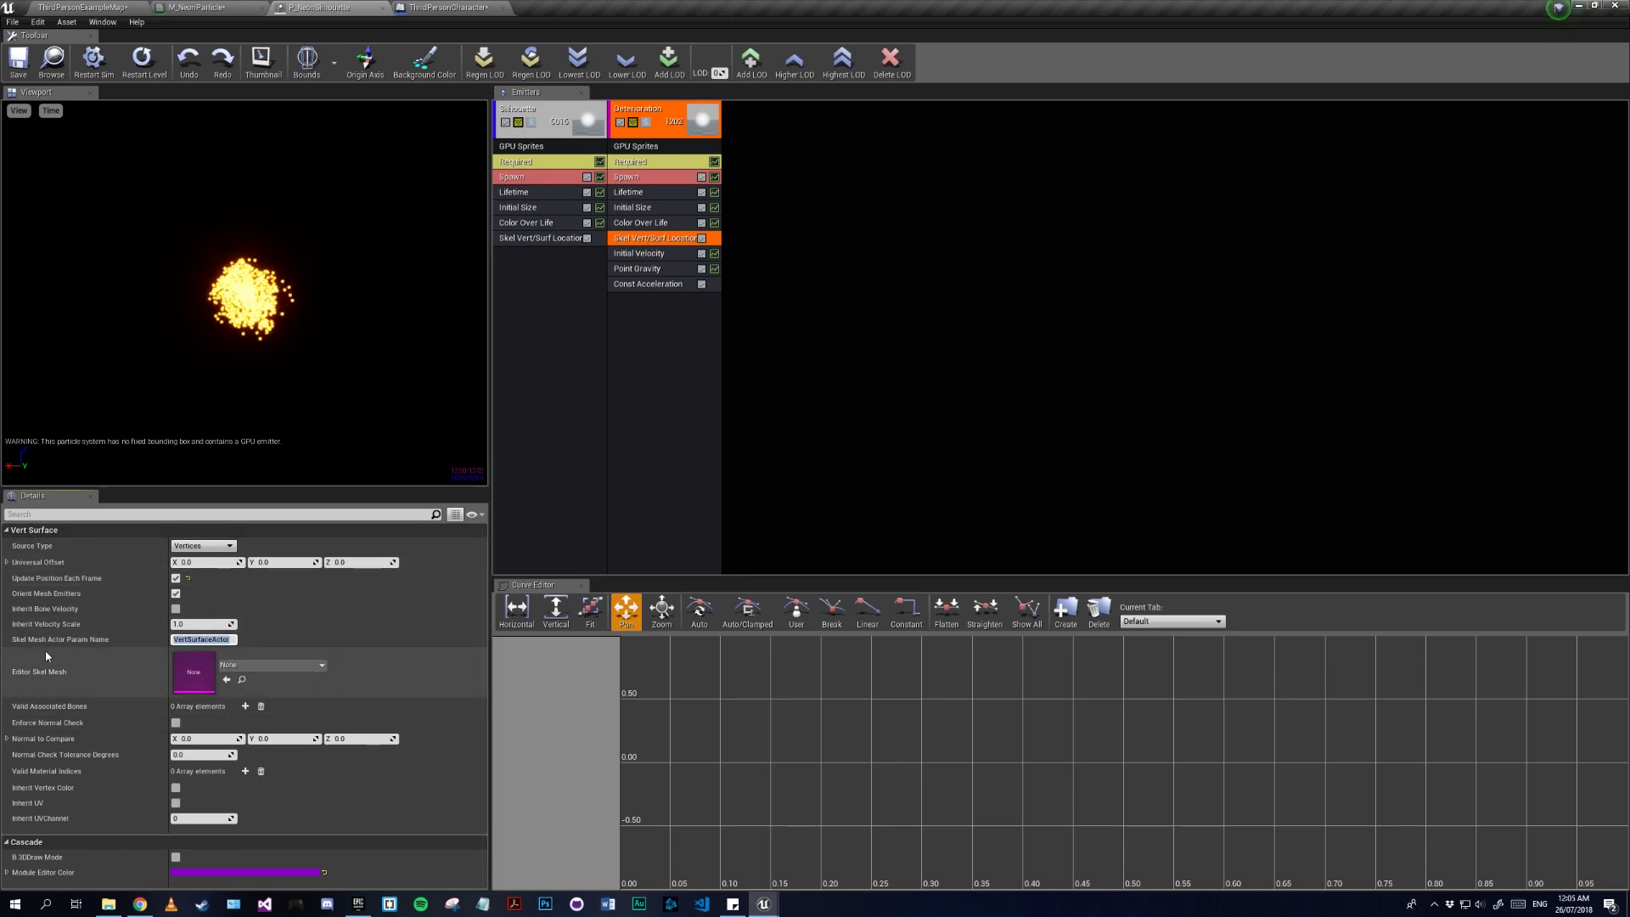
left_click(565, 240)
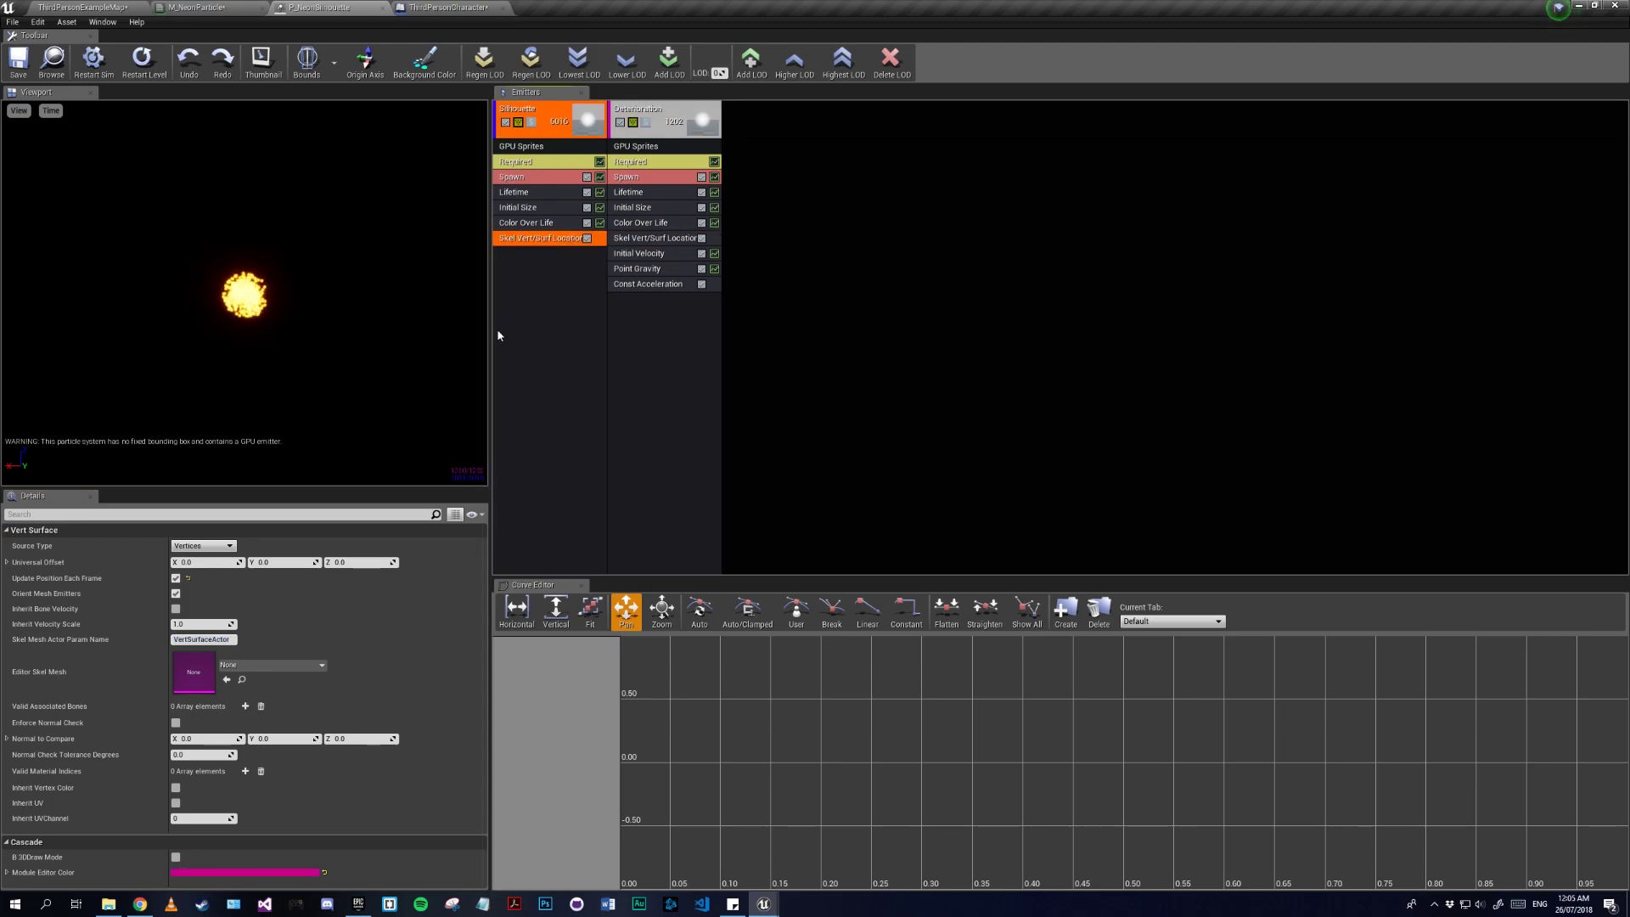
left_click(659, 240)
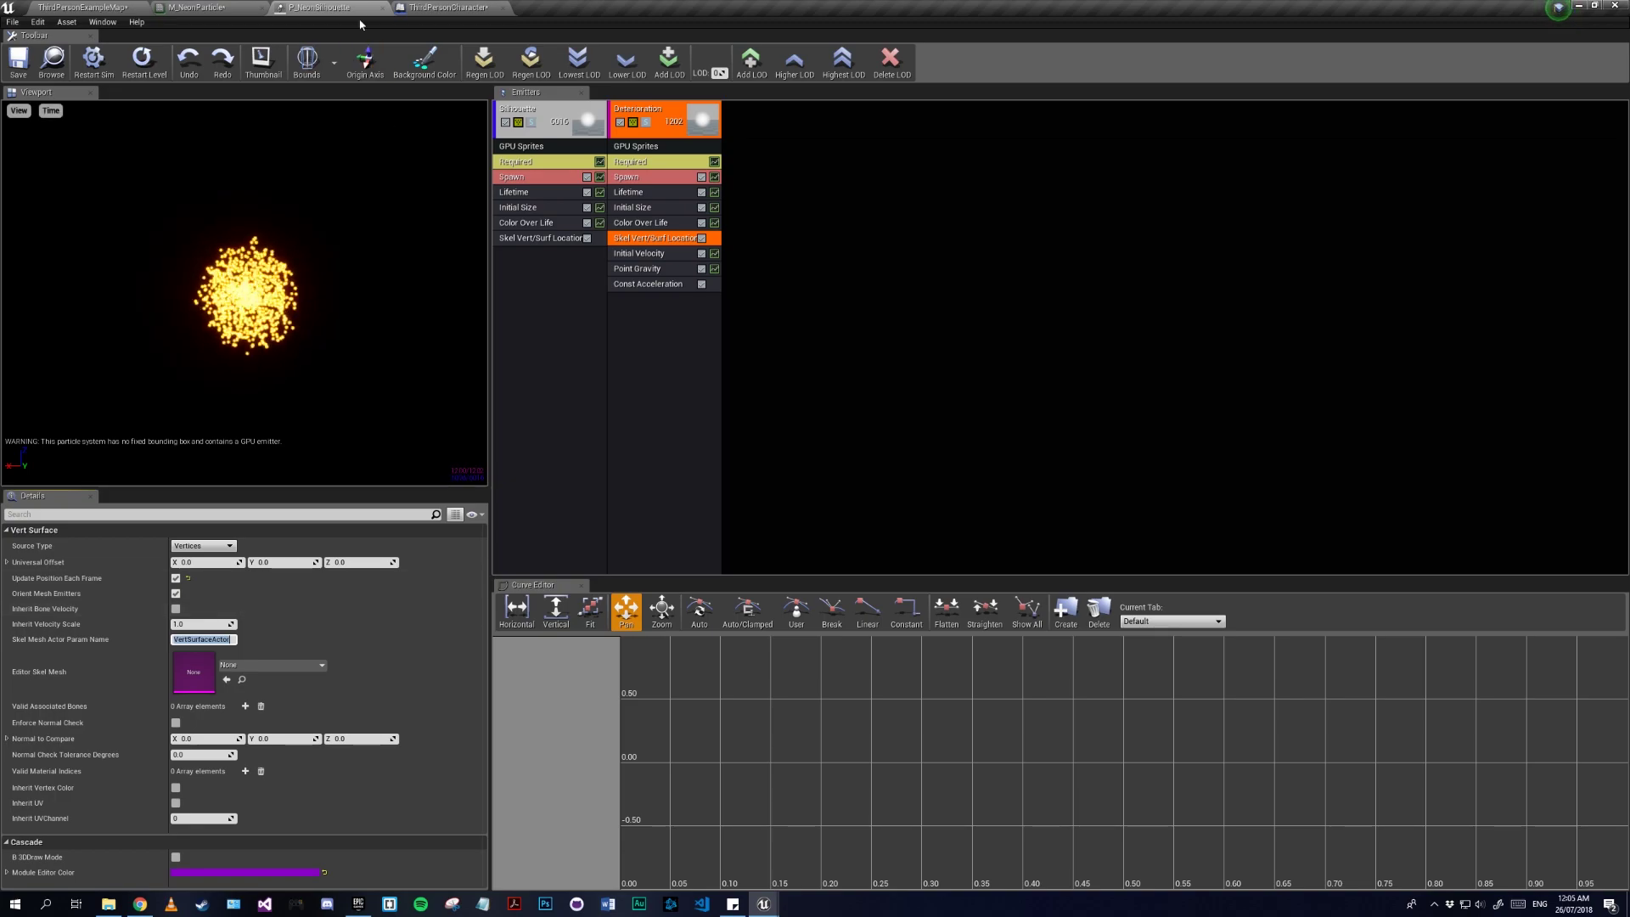
Step: In the ThirdPersonCharacter event graph, add a Set Instance Parameters node from Spawn Emitter at Location's Return Value
left_click(443, 8)
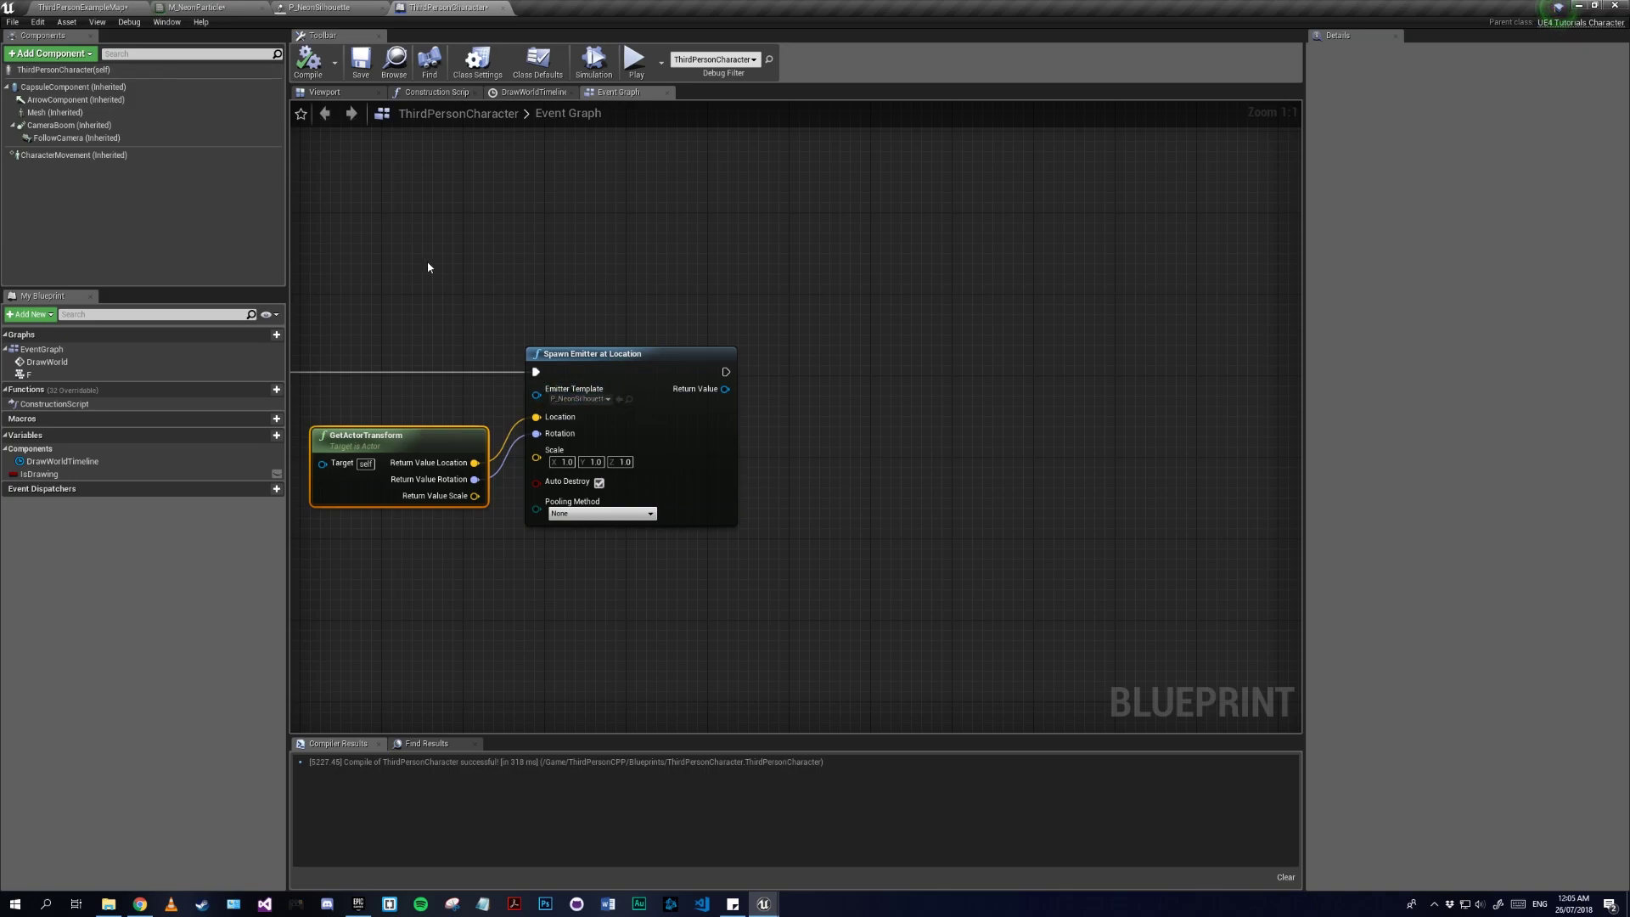
right_click_drag(779, 450, 596, 359)
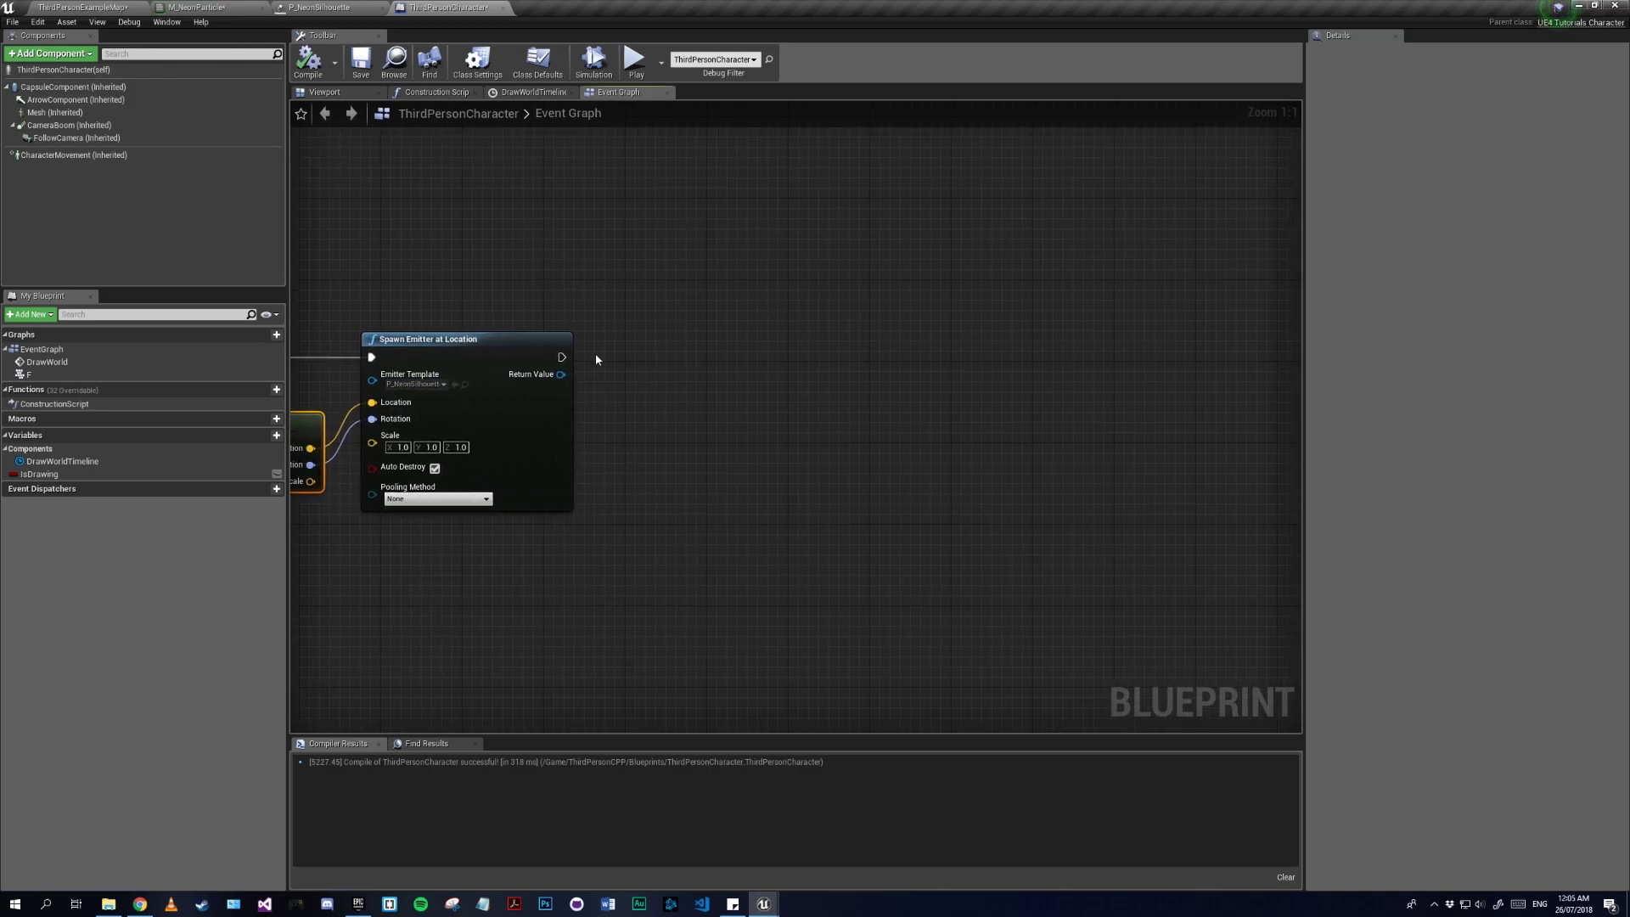
left_click_drag(563, 374, 727, 371)
left_click(340, 6)
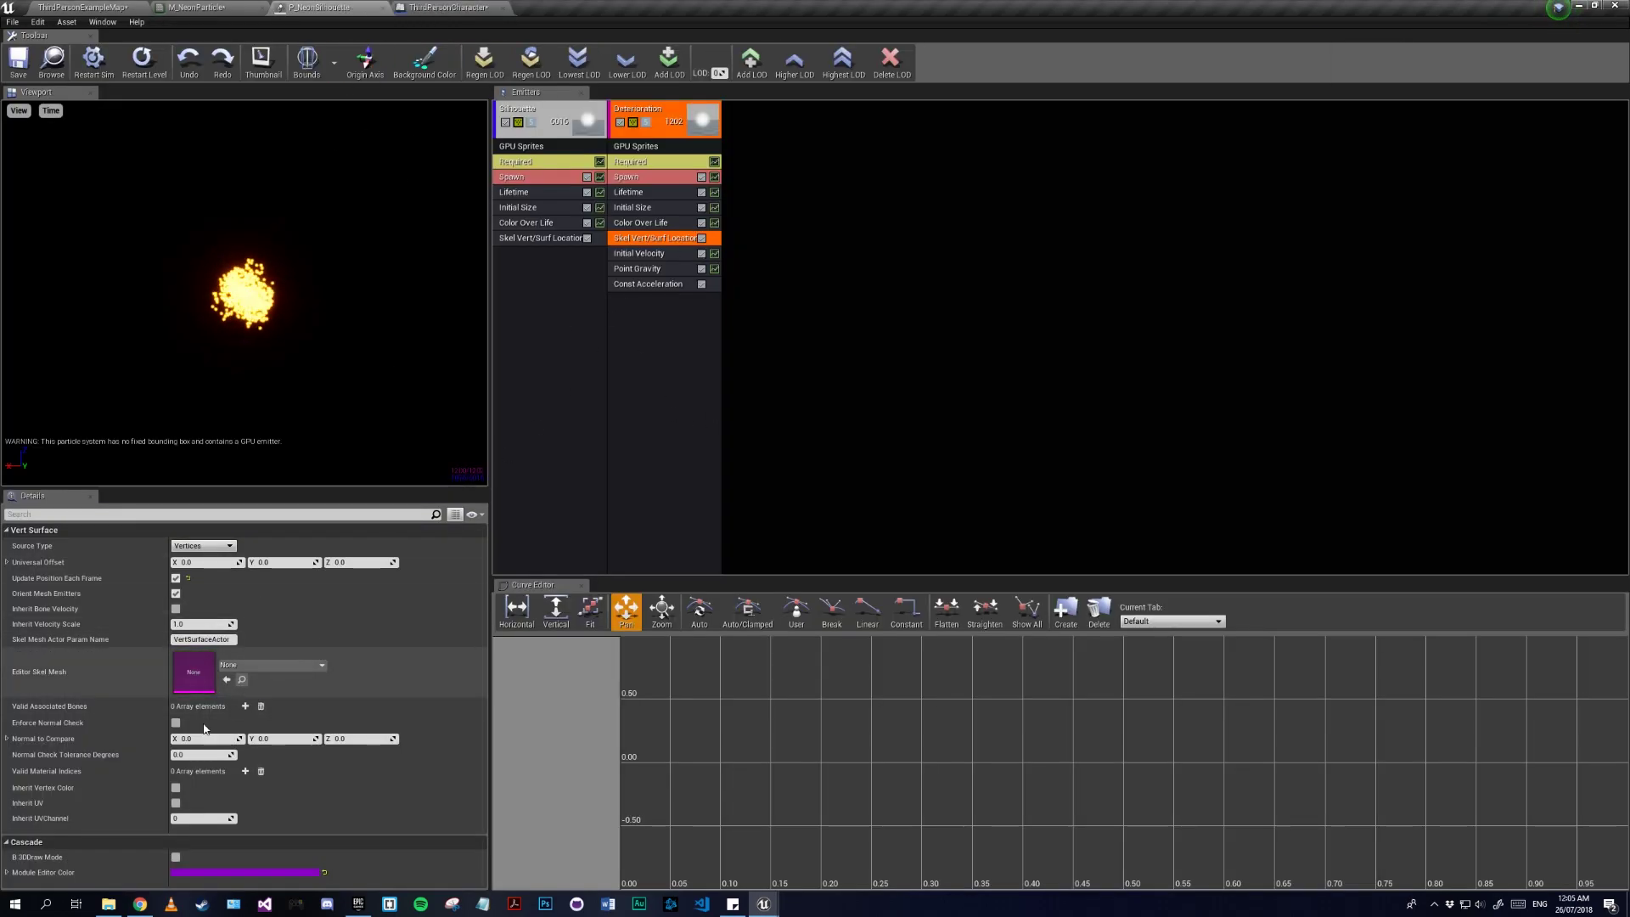
left_click(427, 7)
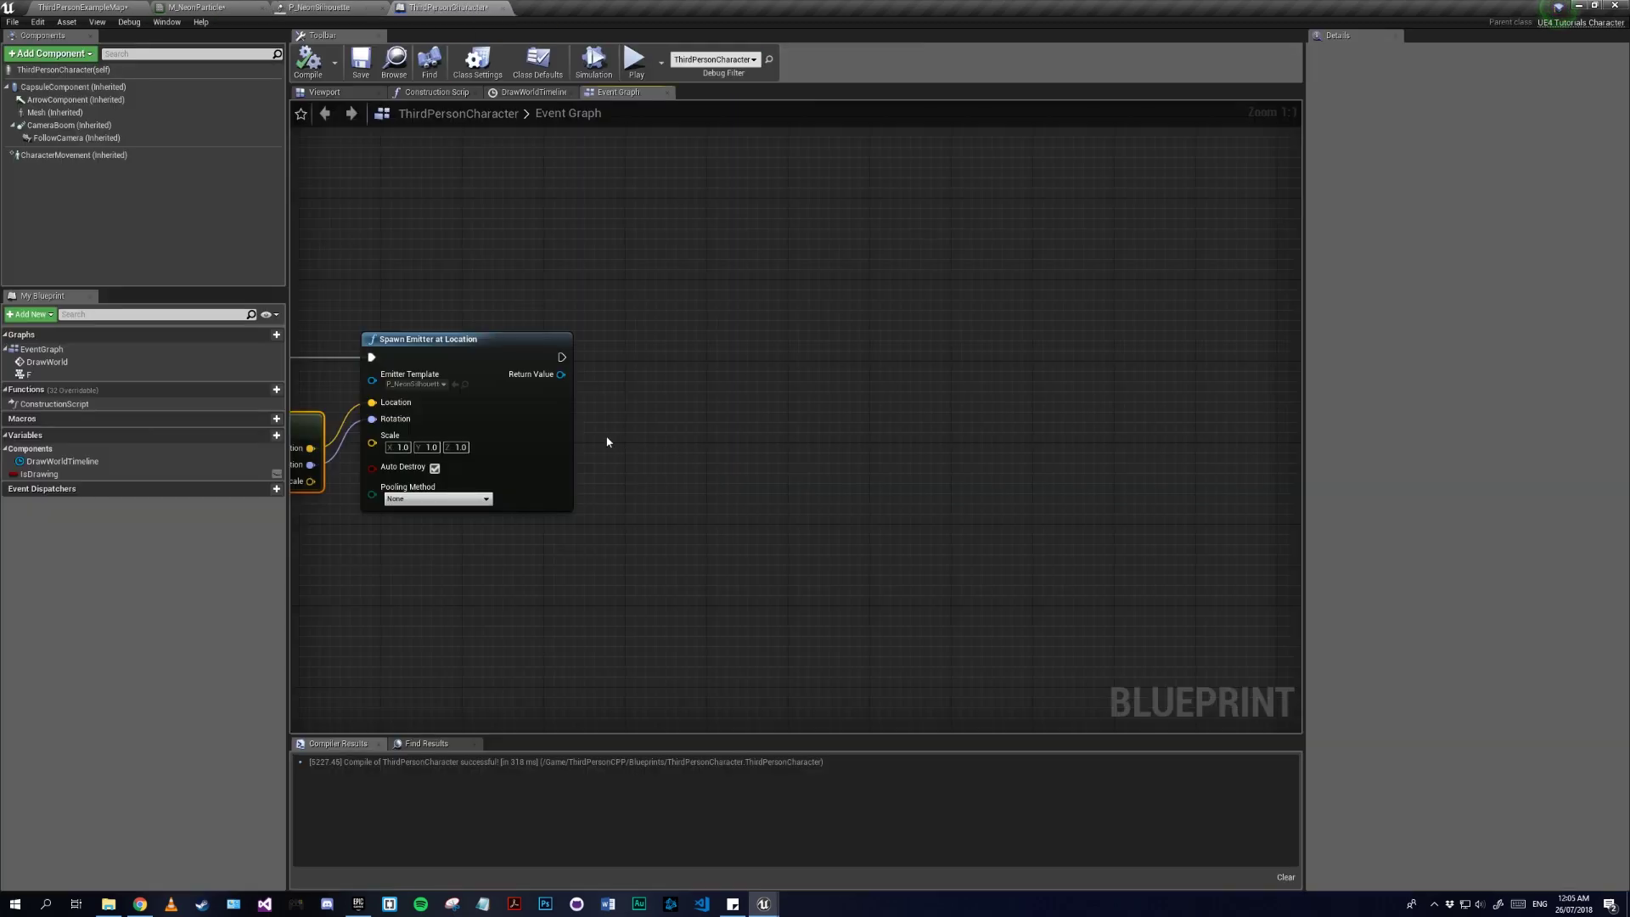
right_click_drag(607, 441, 723, 380)
left_click_drag(745, 369, 886, 373)
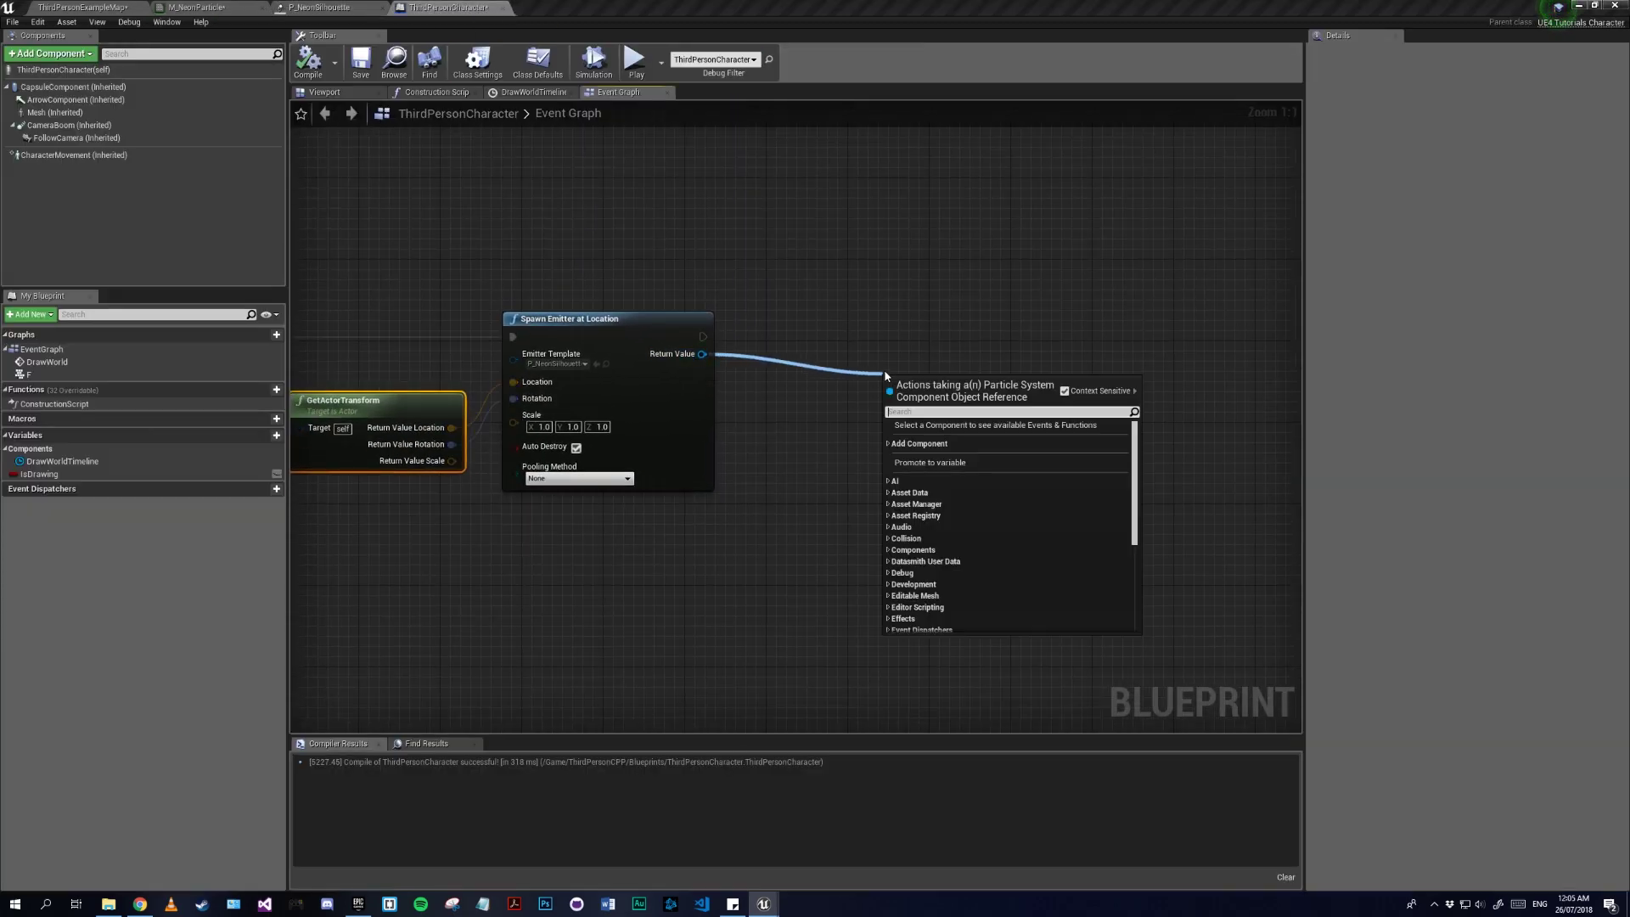
type("inst")
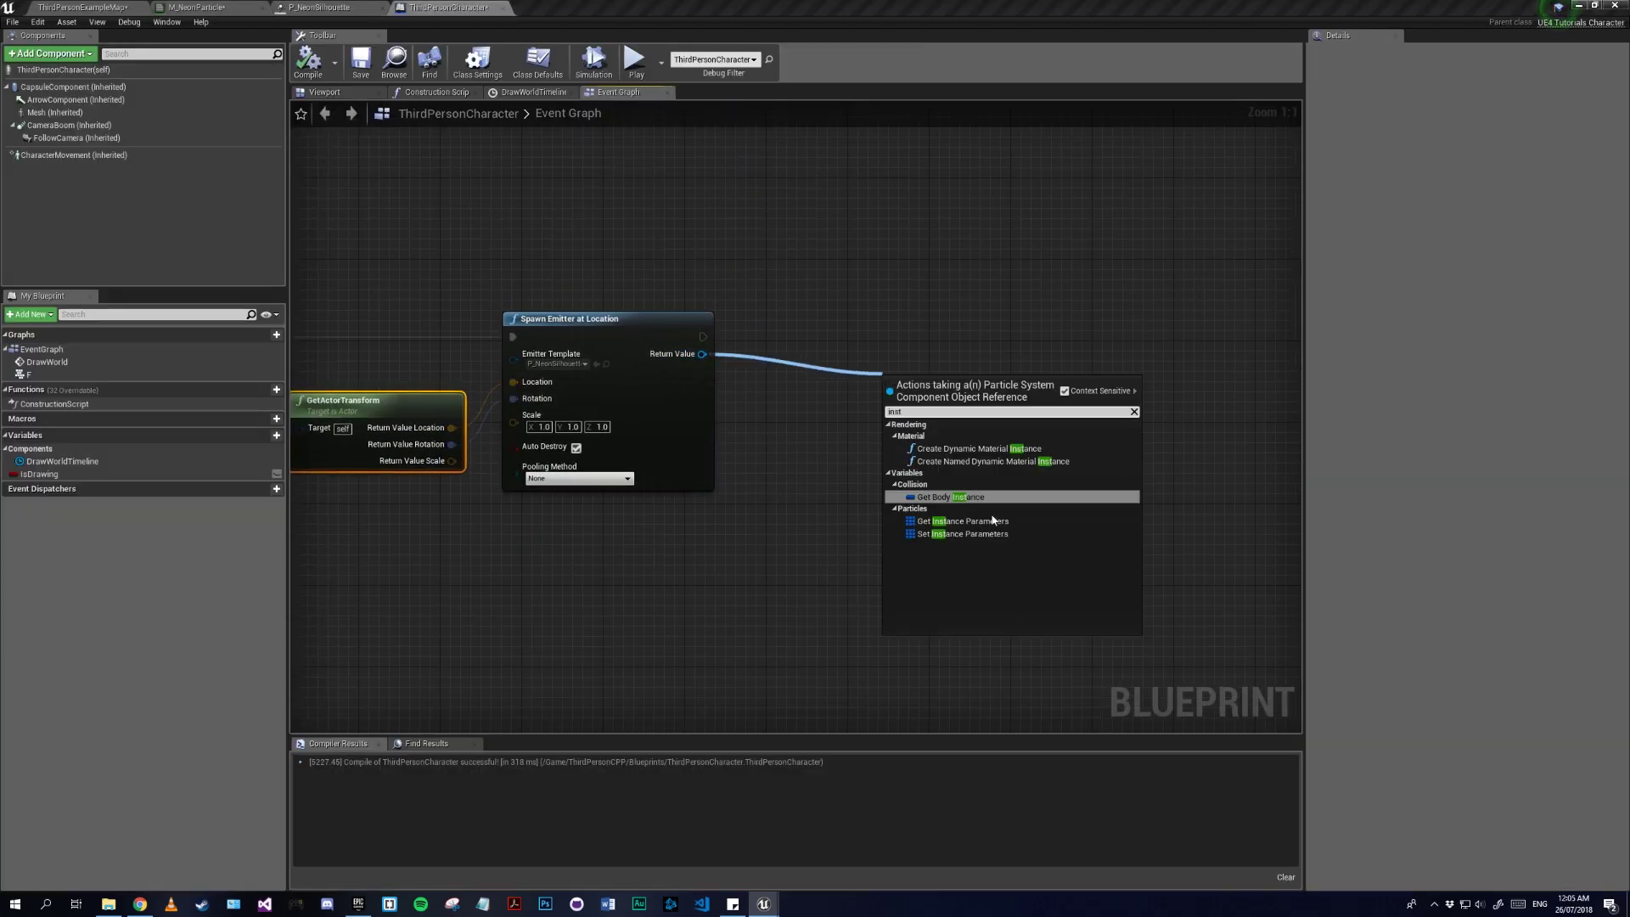
left_click(973, 533)
left_click_drag(962, 381, 1012, 320)
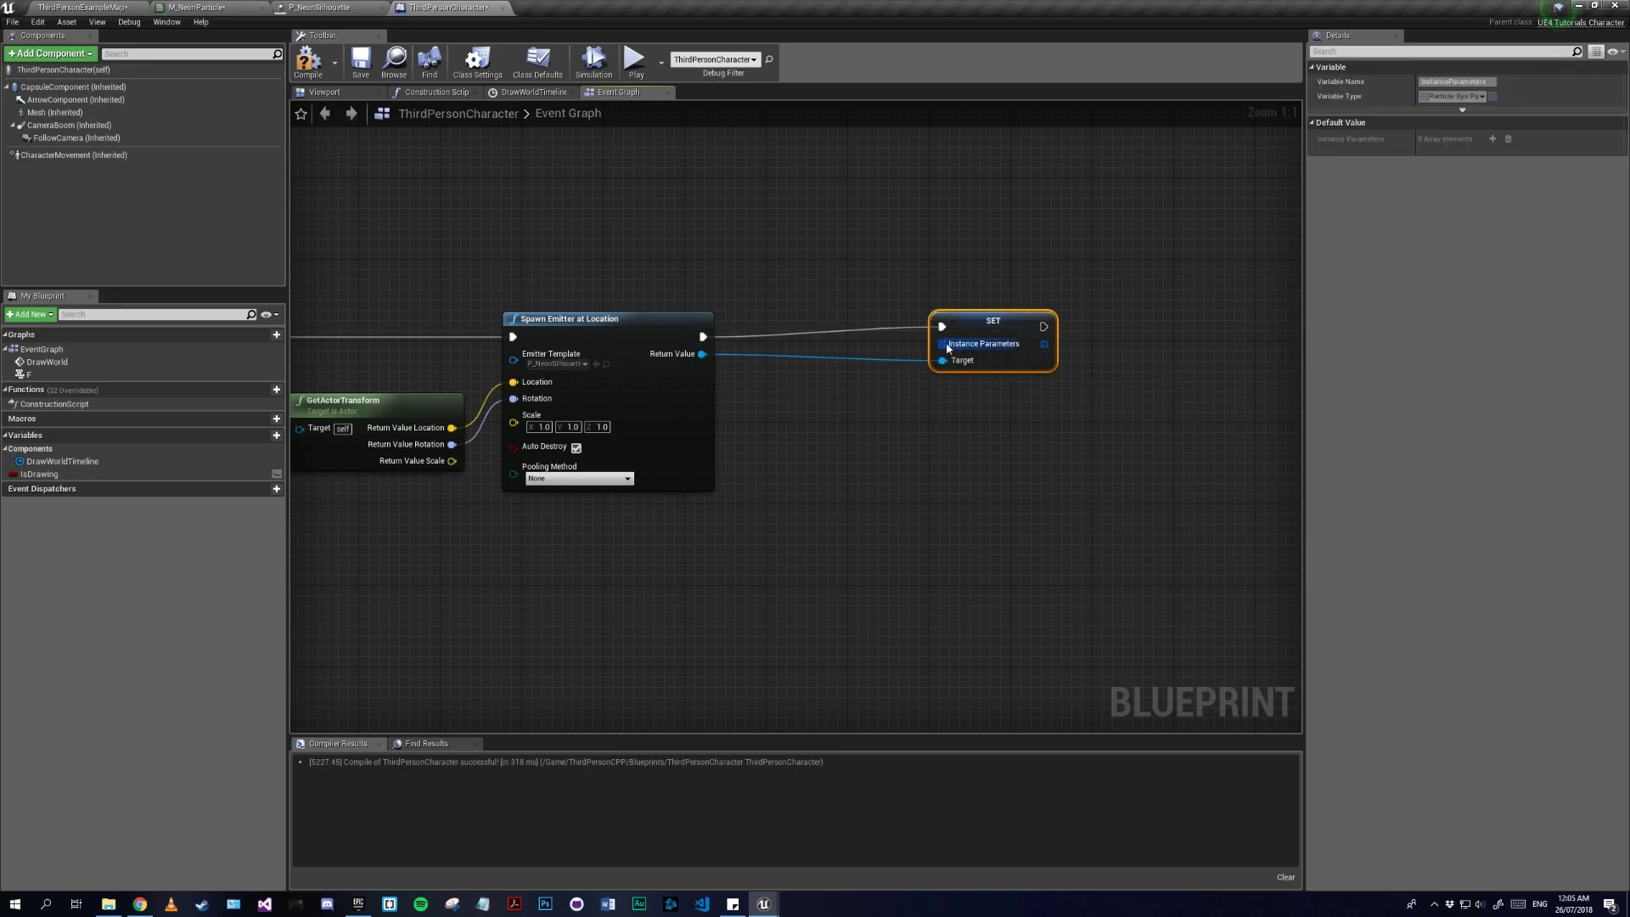
Step: Feed Instance Parameters with a Make Array node and supply its [0] element from a Make ParticleSysParam node
left_click_drag(942, 343, 882, 443)
type("make")
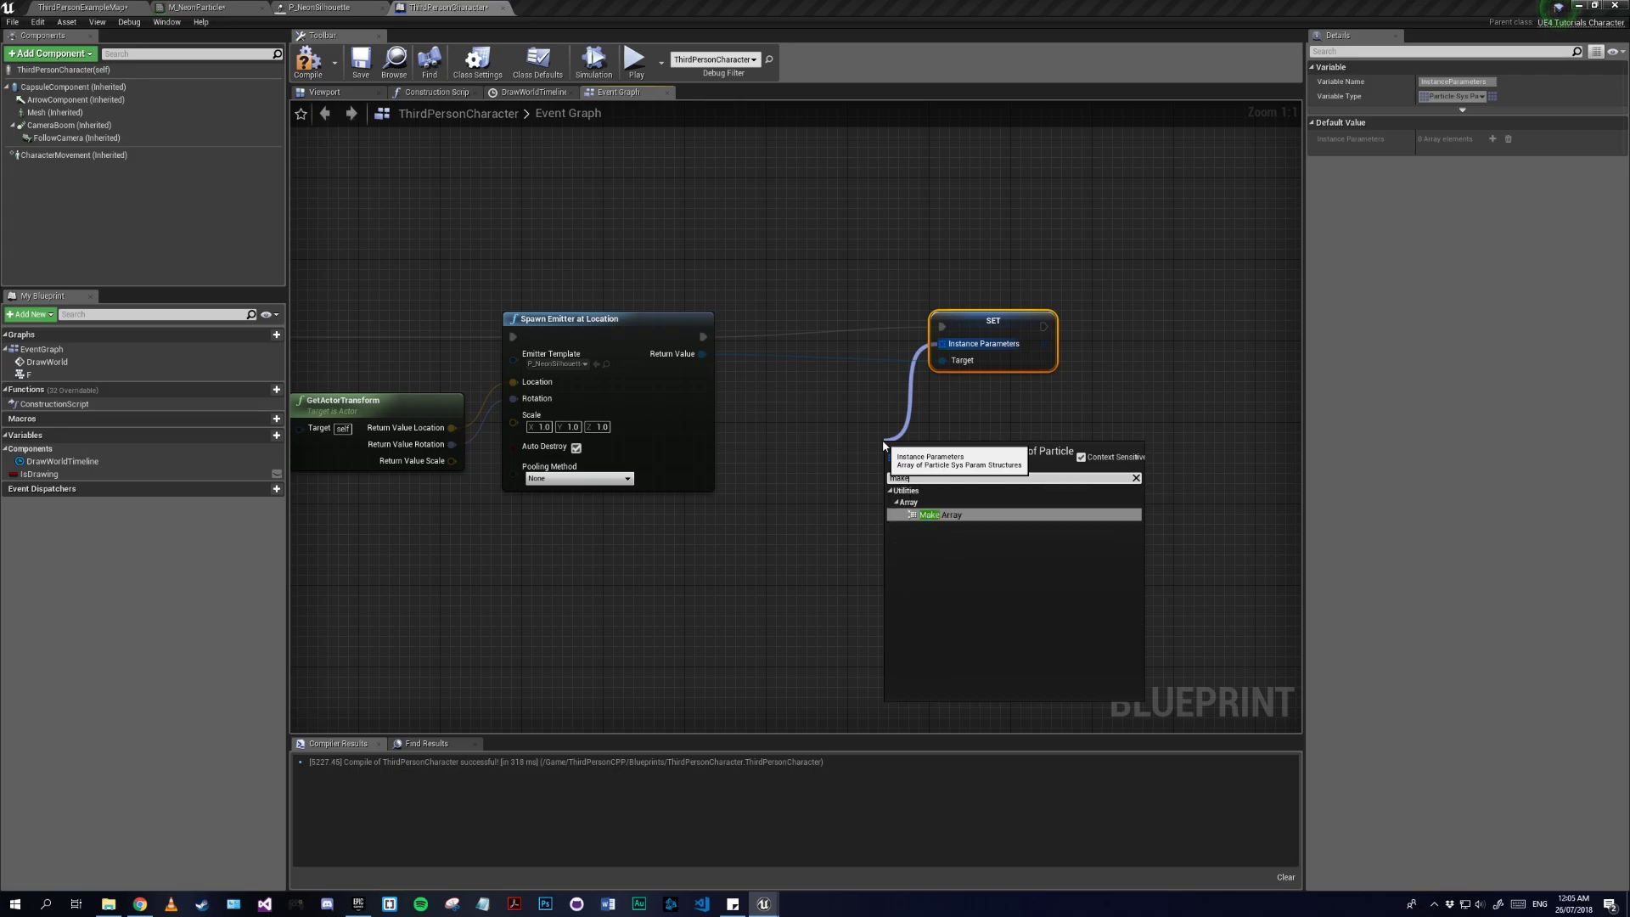
key("Return")
left_click_drag(960, 455, 851, 623)
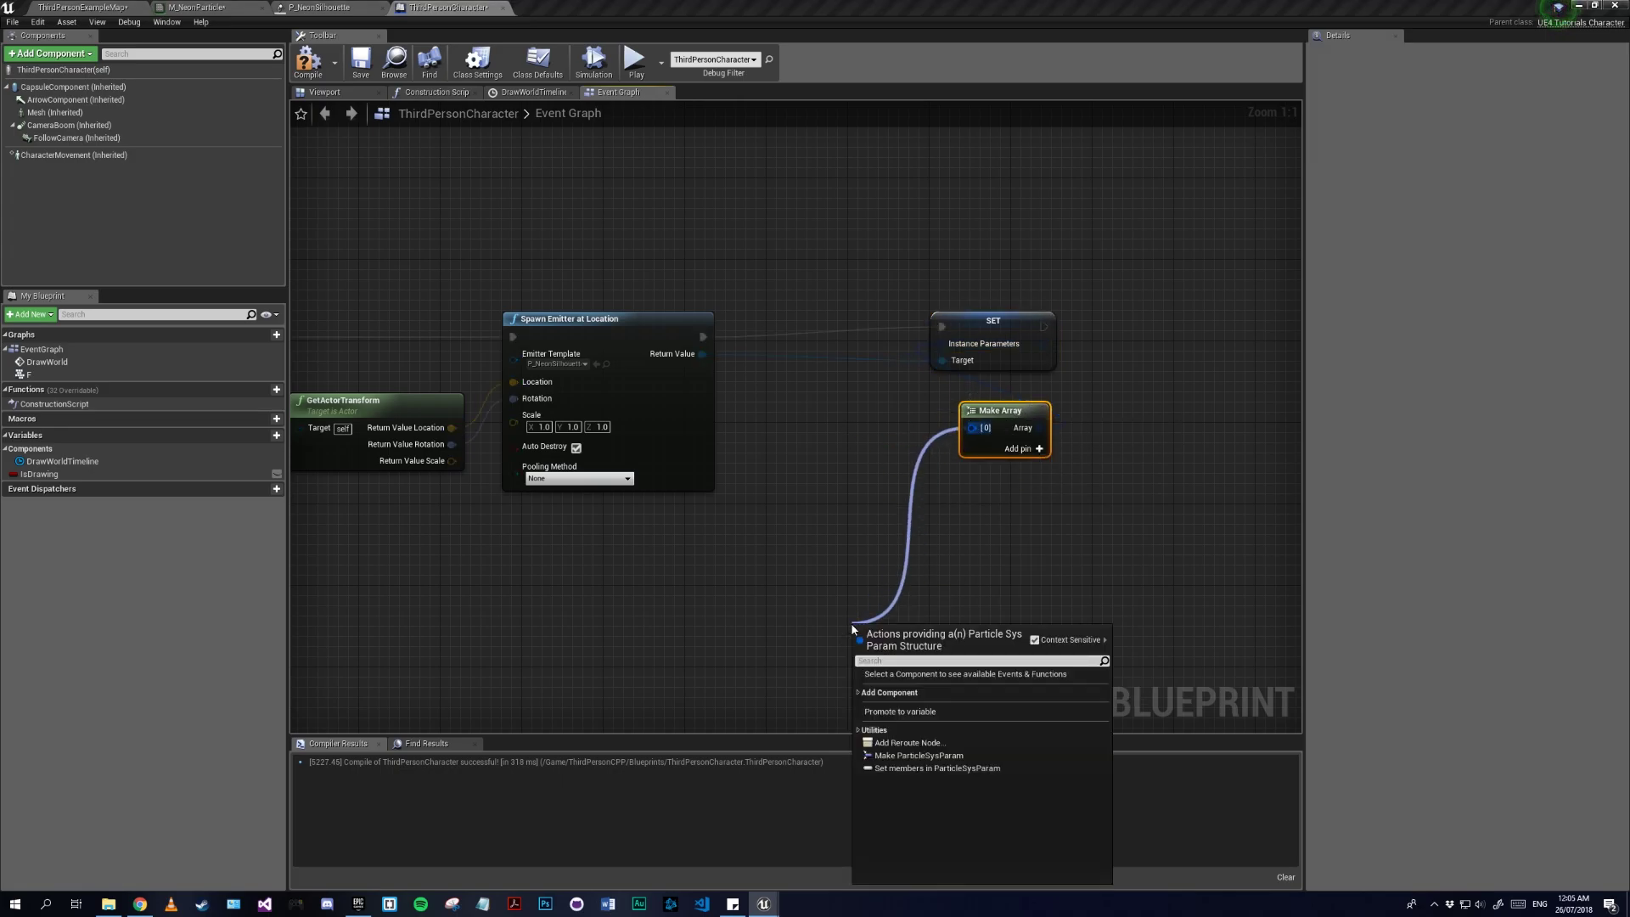
type("make")
key("Return")
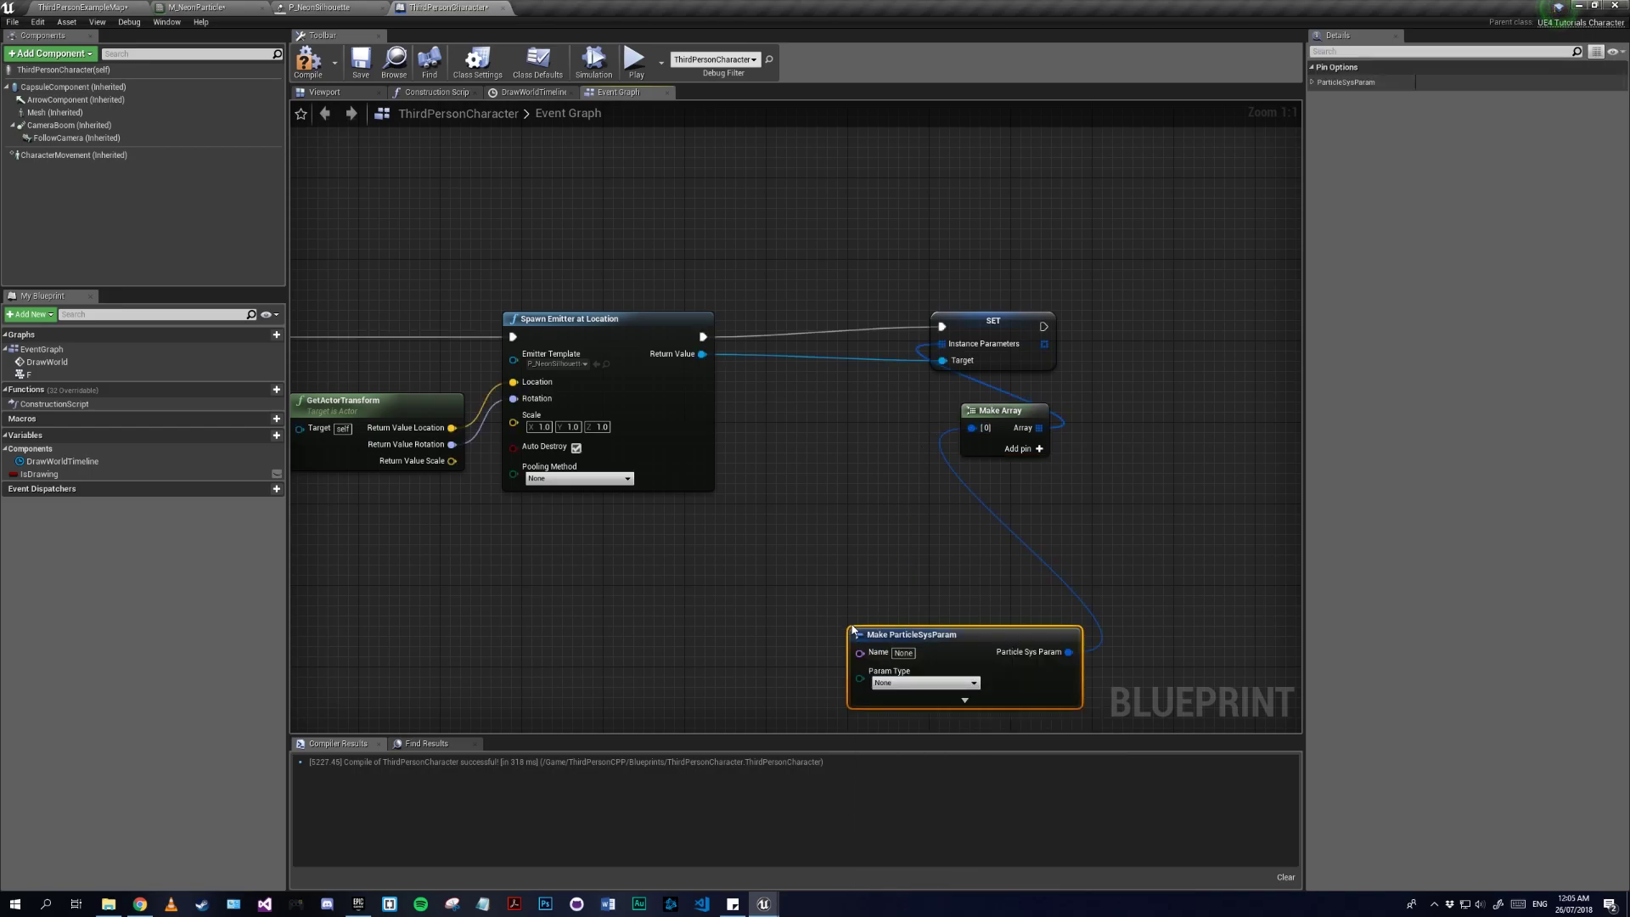
Step: Set the Make ParticleSysParam node's Param Type to Actor and its Name to VertSurfaceActor
right_click_drag(650, 619, 533, 514)
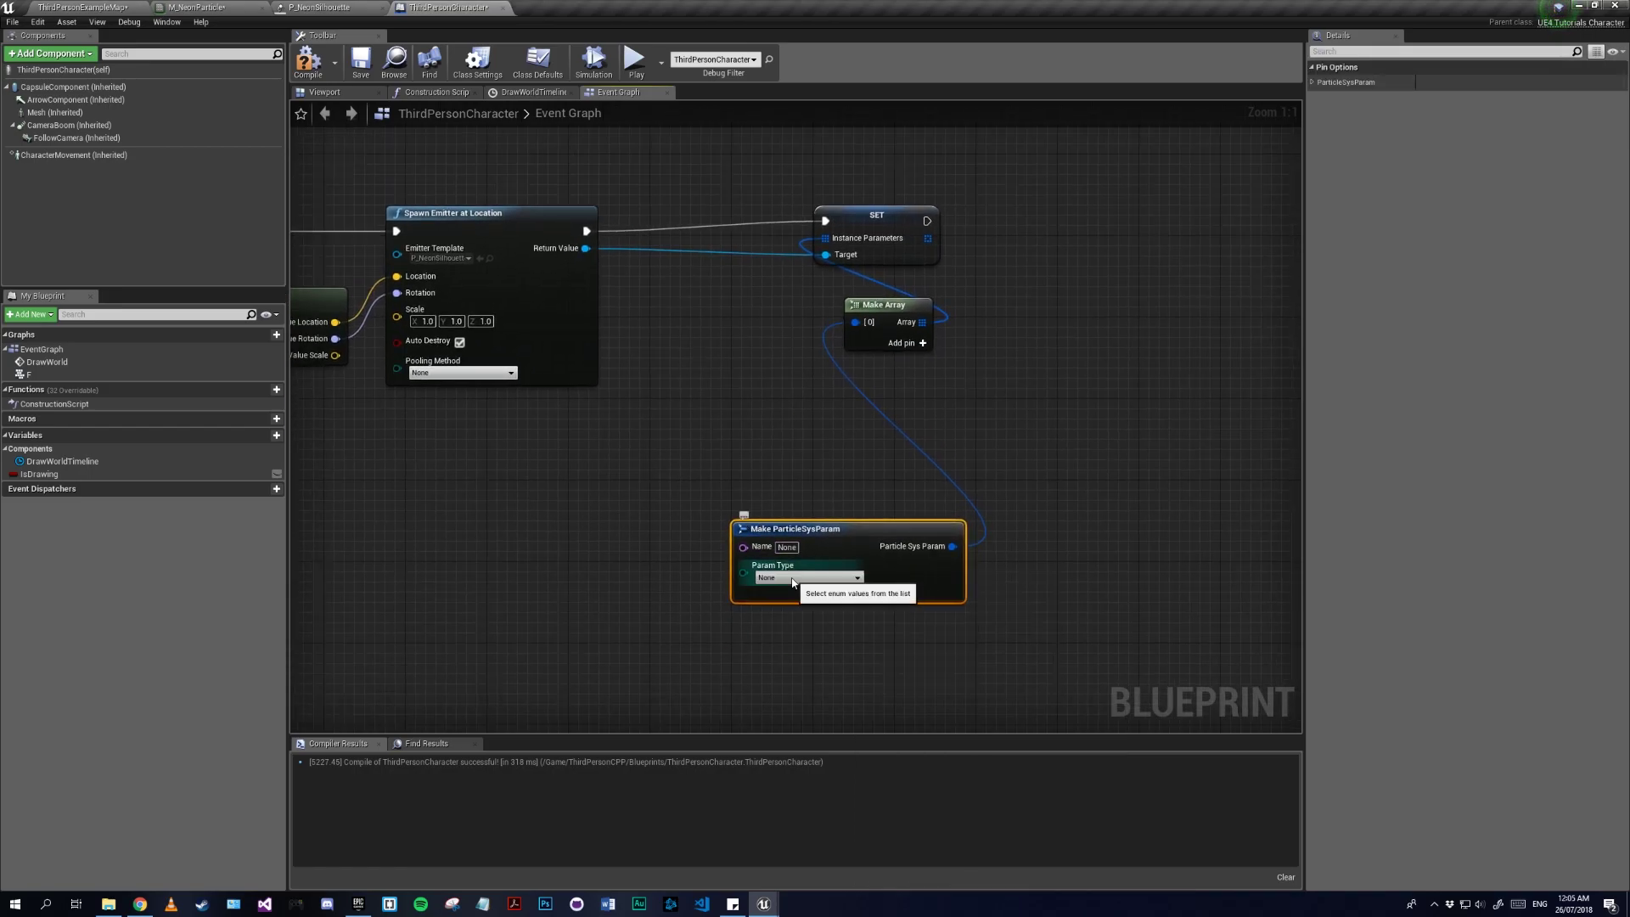
left_click(808, 578)
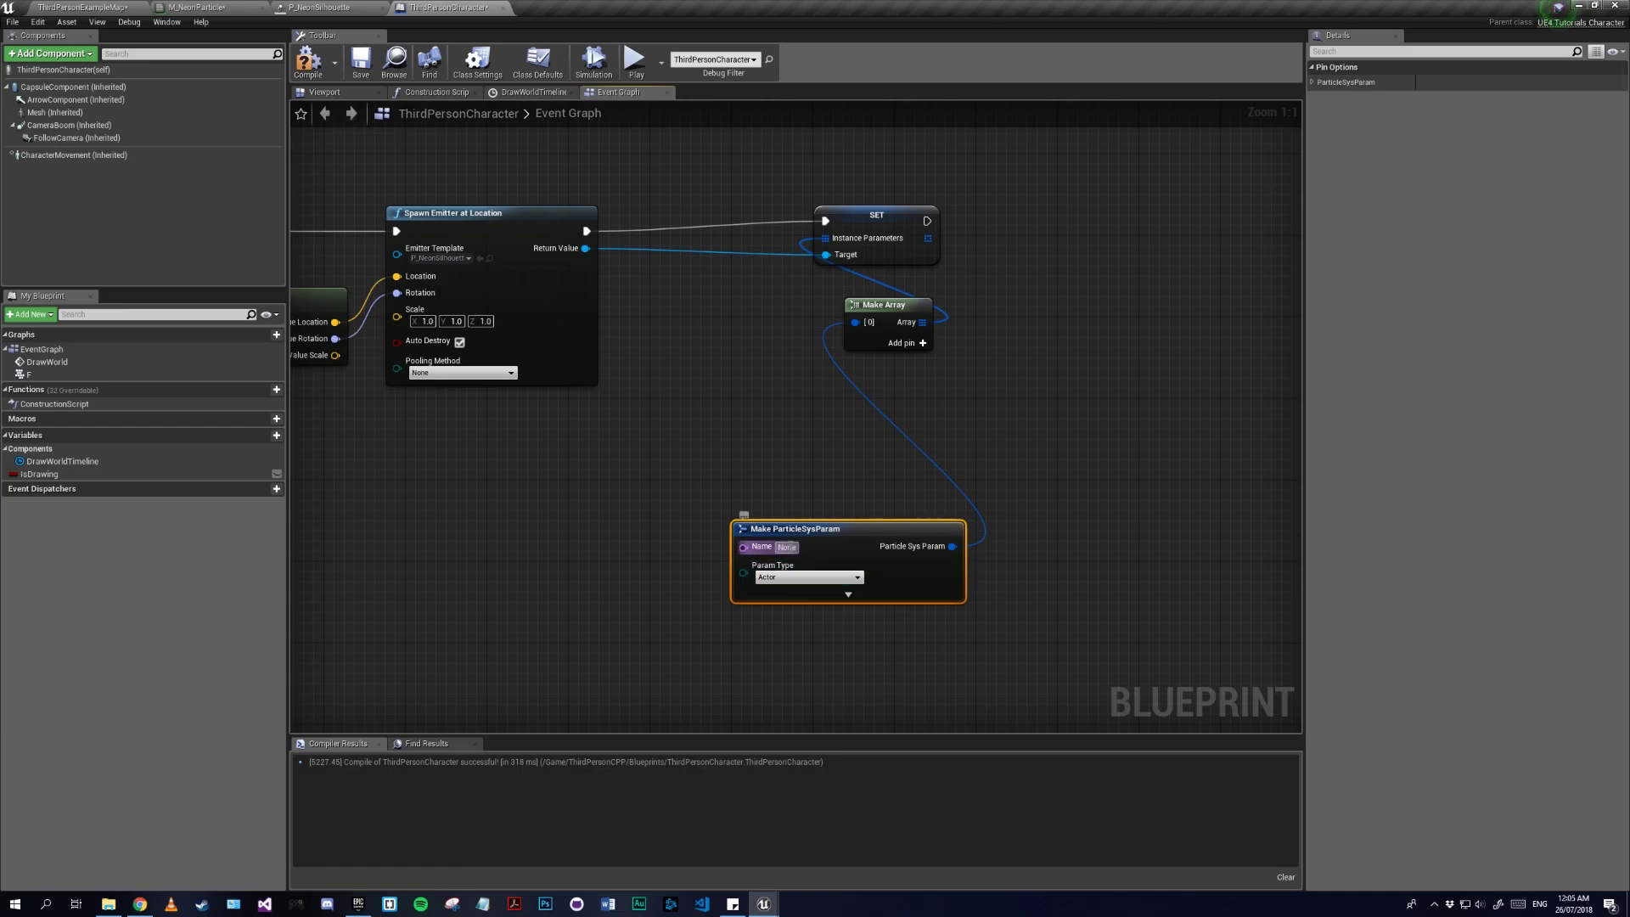
left_click(787, 547)
type("VertSurfaceActor")
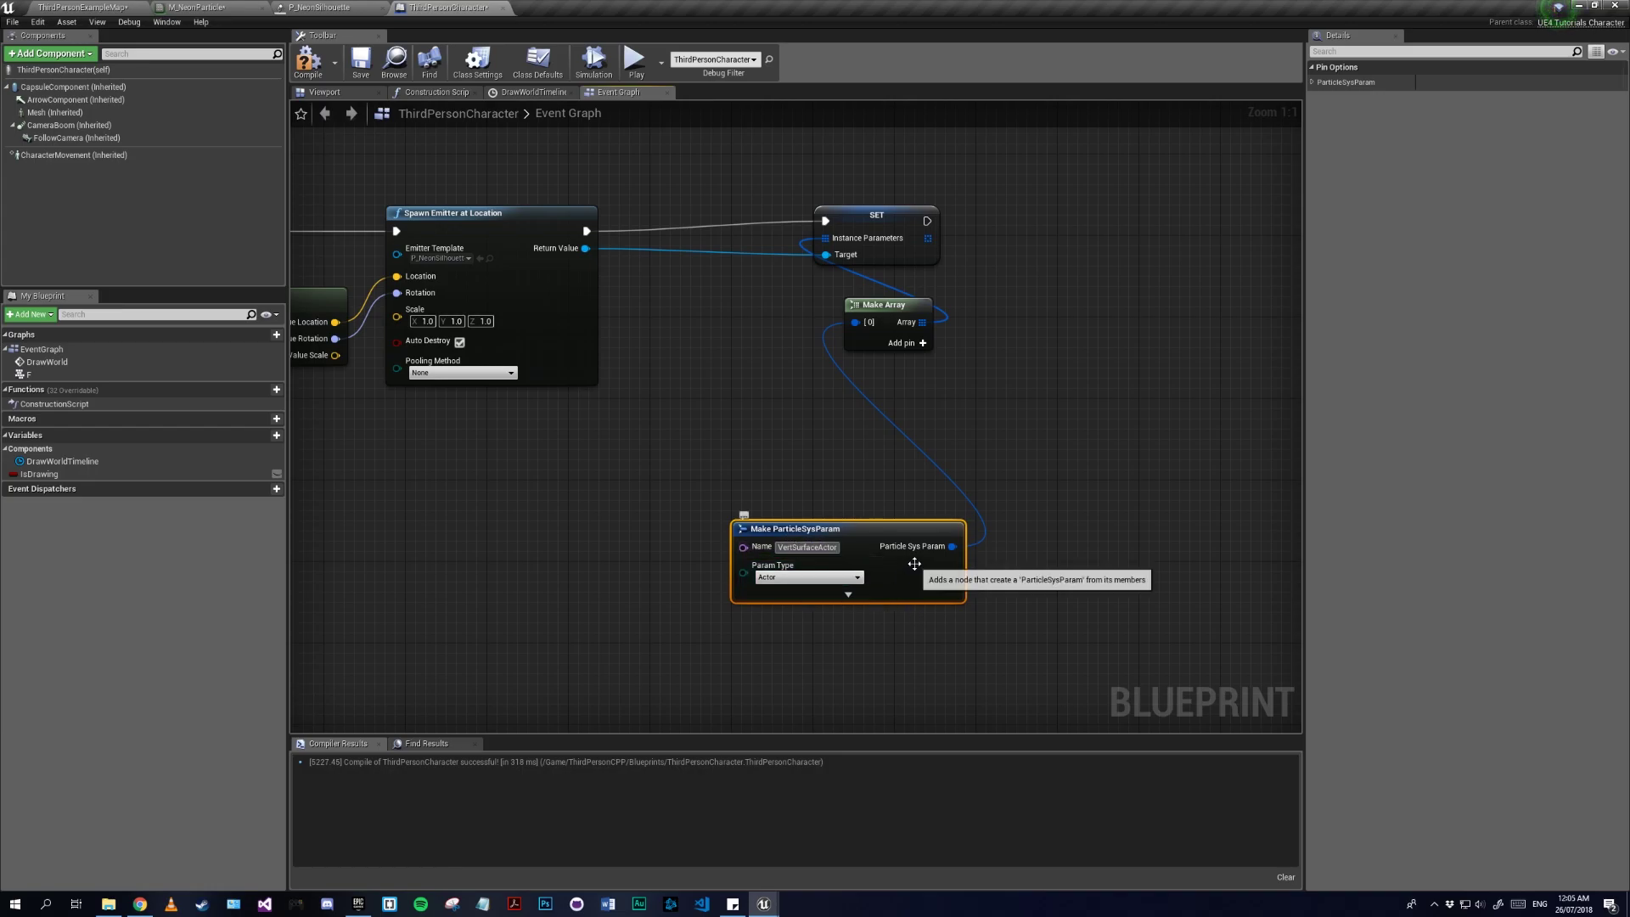
left_click_drag(914, 559, 863, 559)
Step: Expand the Make ParticleSysParam node's hidden pins and connect a reference to Self to its Actor input
left_click(806, 594)
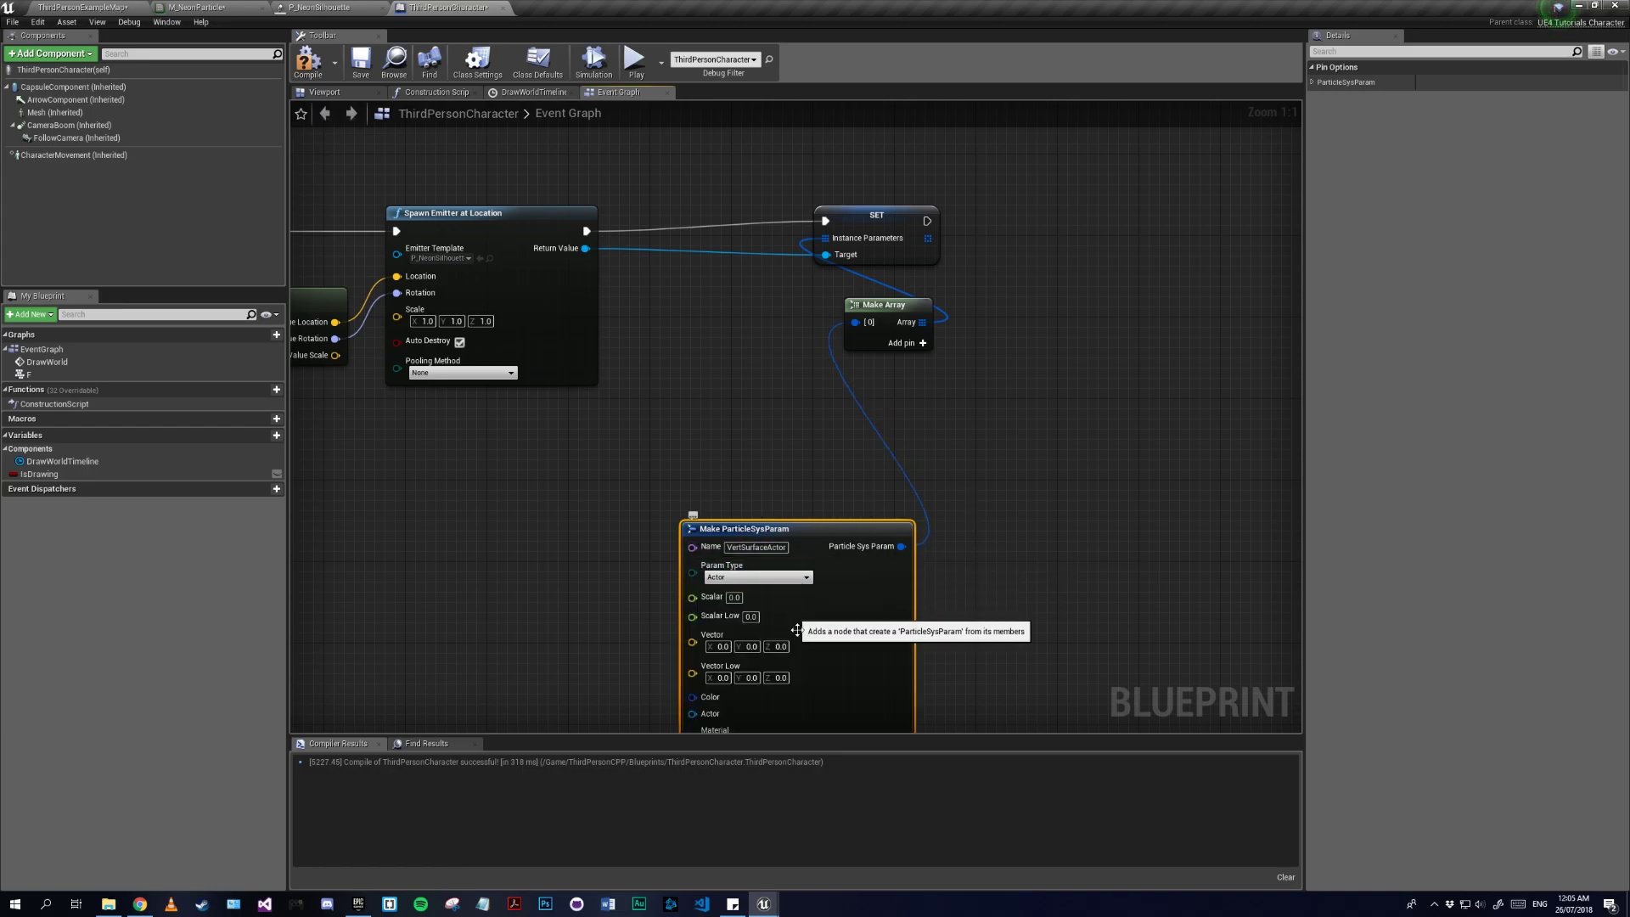
right_click_drag(812, 654, 864, 501)
right_click(582, 527)
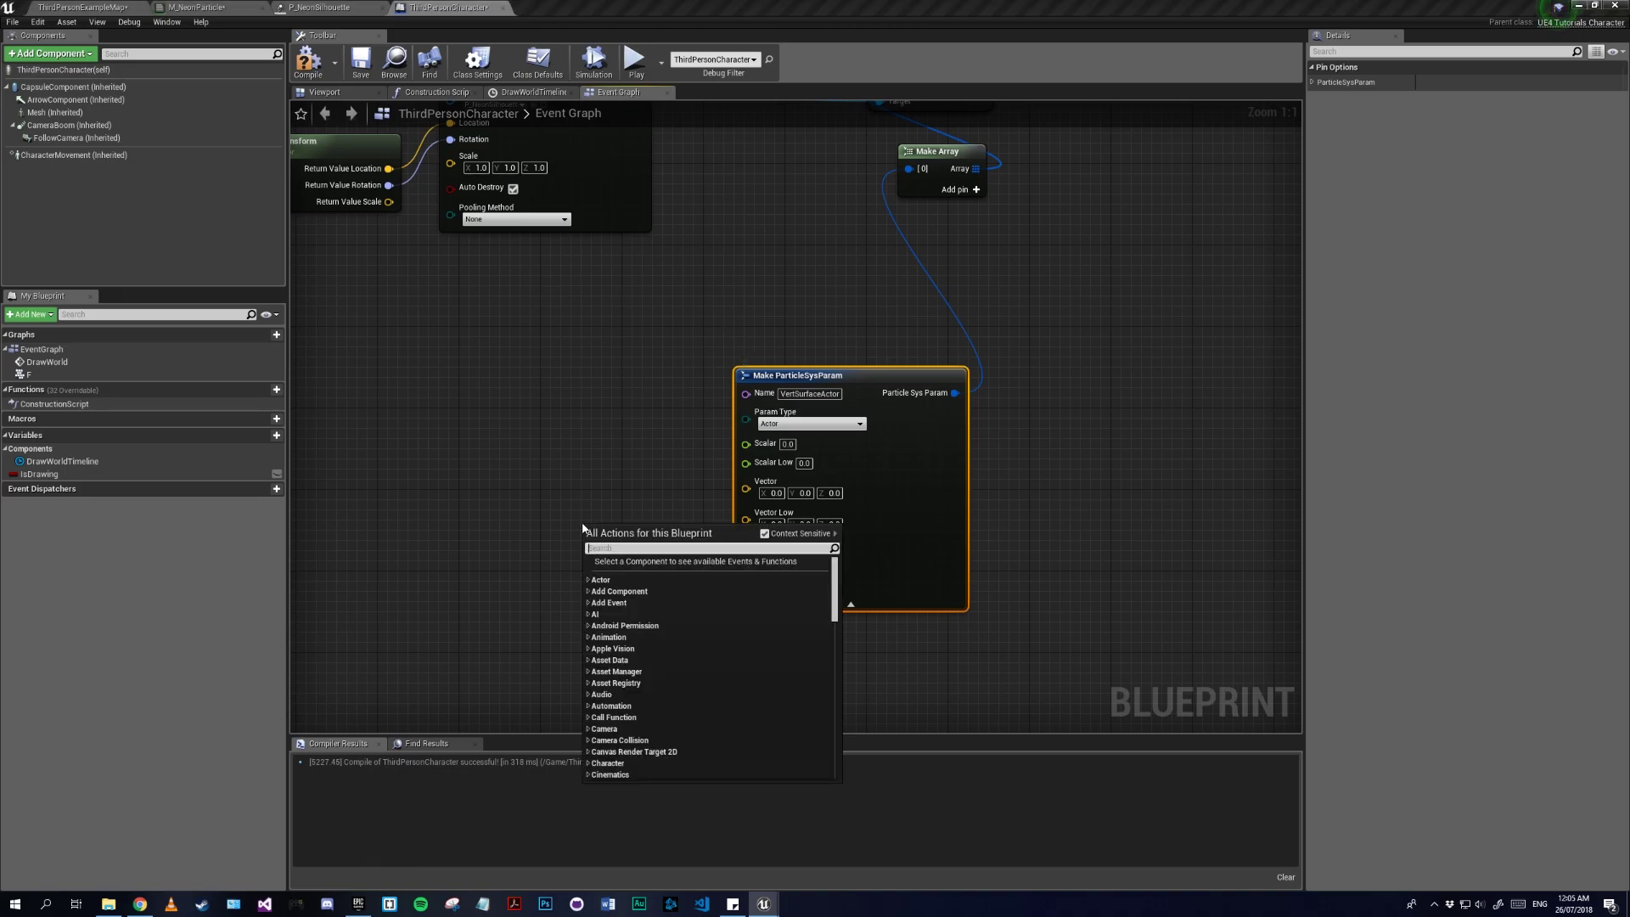
type("ge")
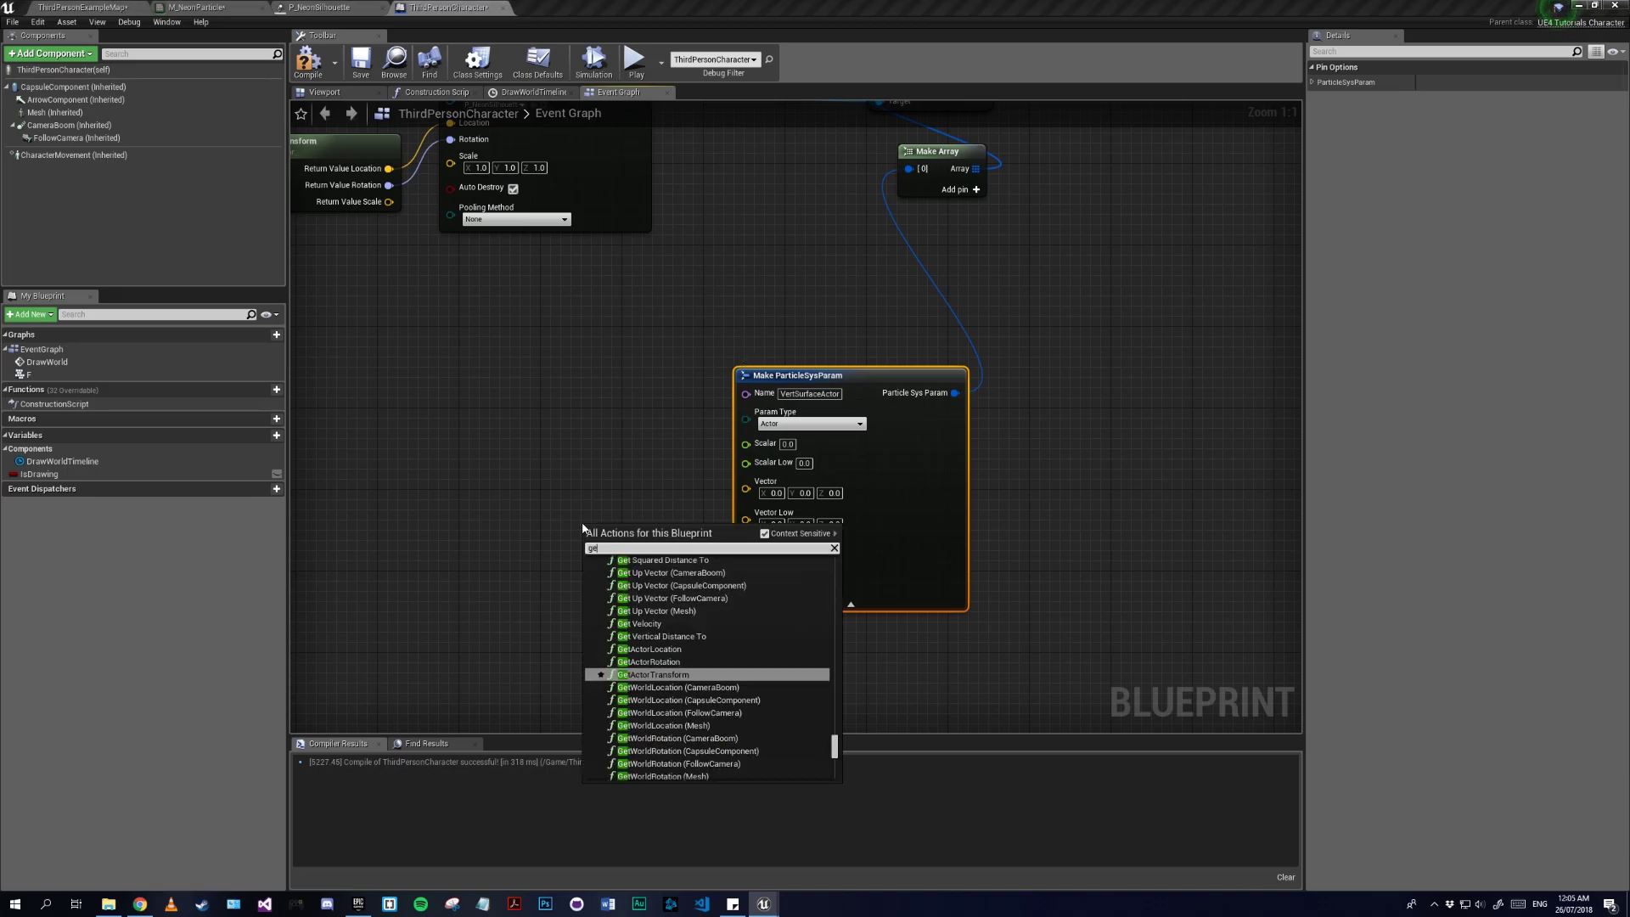
type("t self")
key("Return")
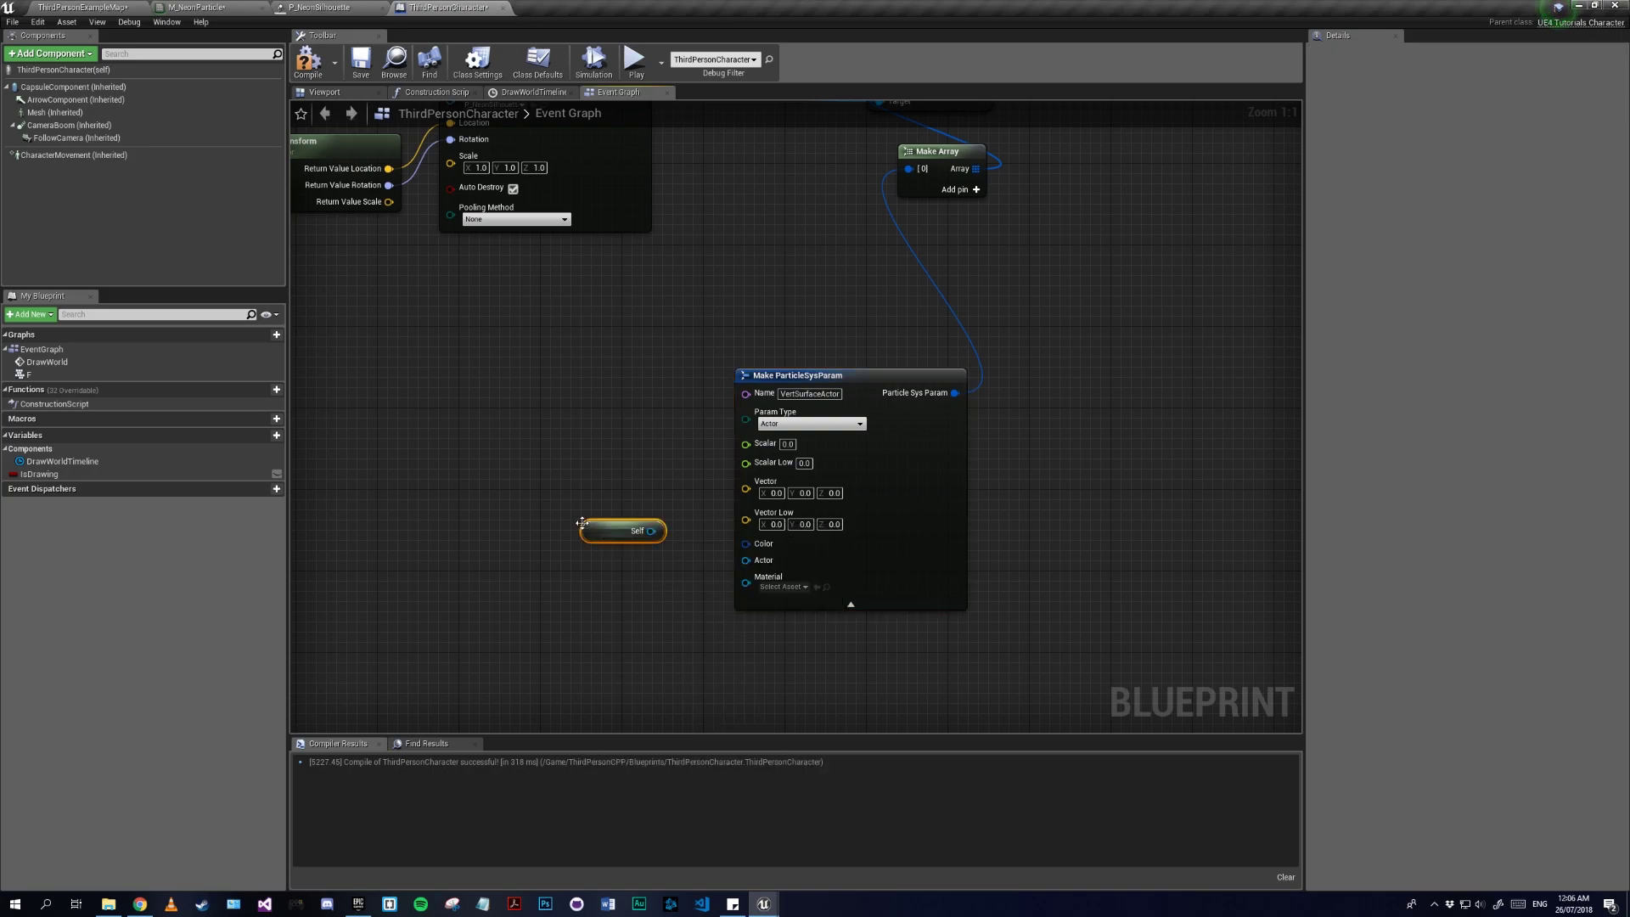
left_click_drag(658, 531, 732, 555)
right_click_drag(678, 457, 694, 568)
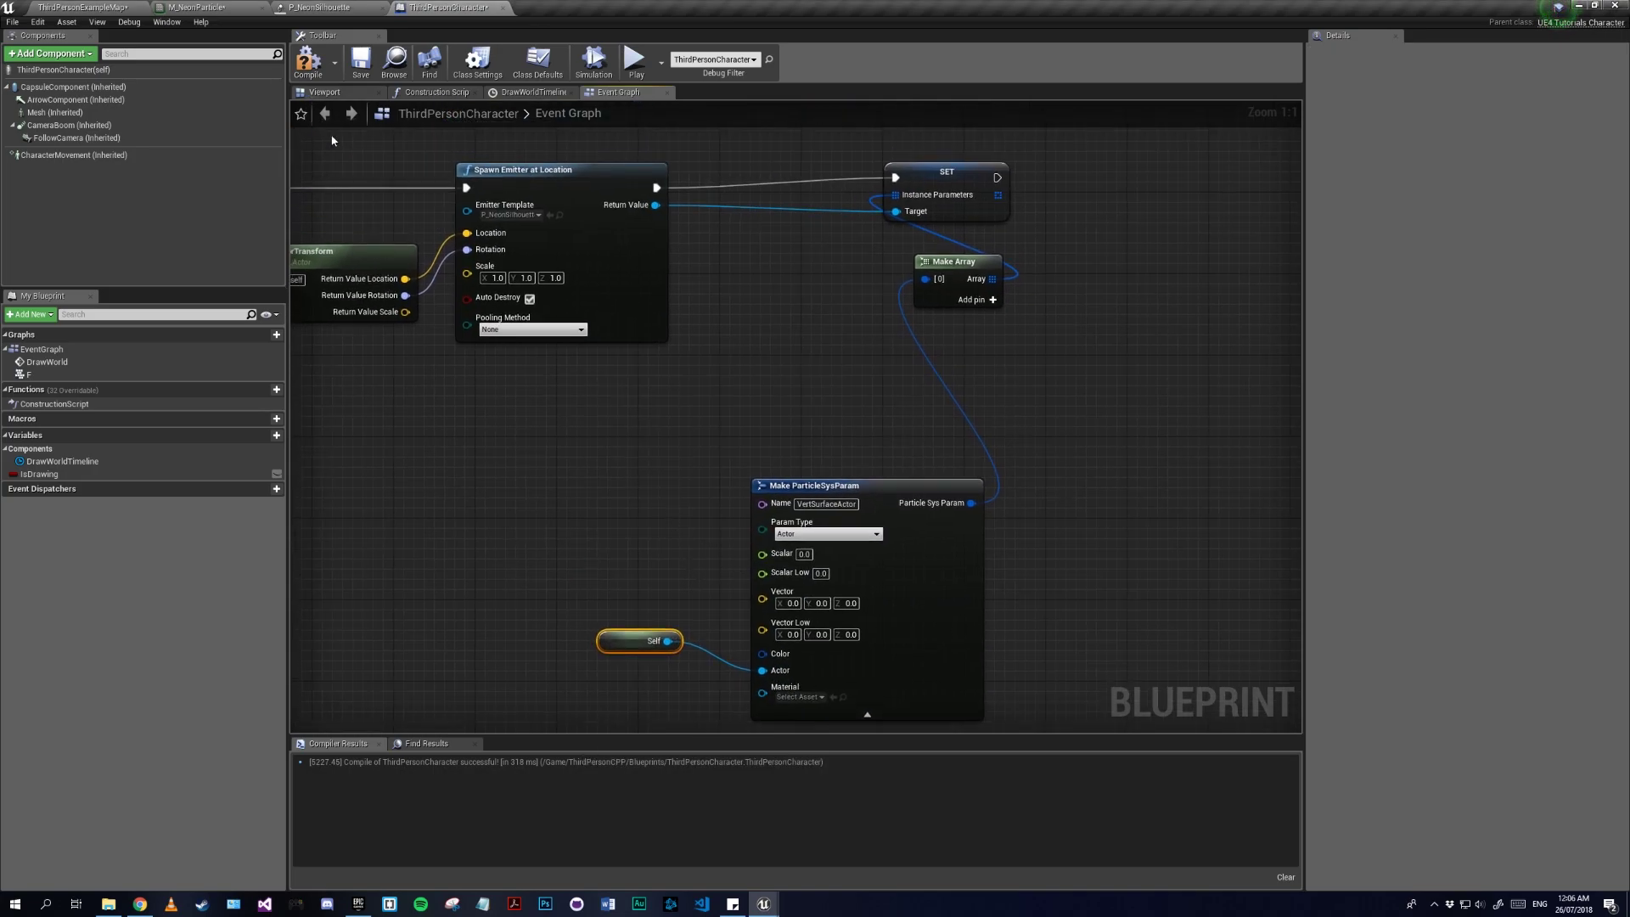
Step: Compile the ThirdPersonCharacter blueprint and return to the ThirdPersonExampleMap level
right_click_drag(332, 141, 665, 349)
left_click(302, 64)
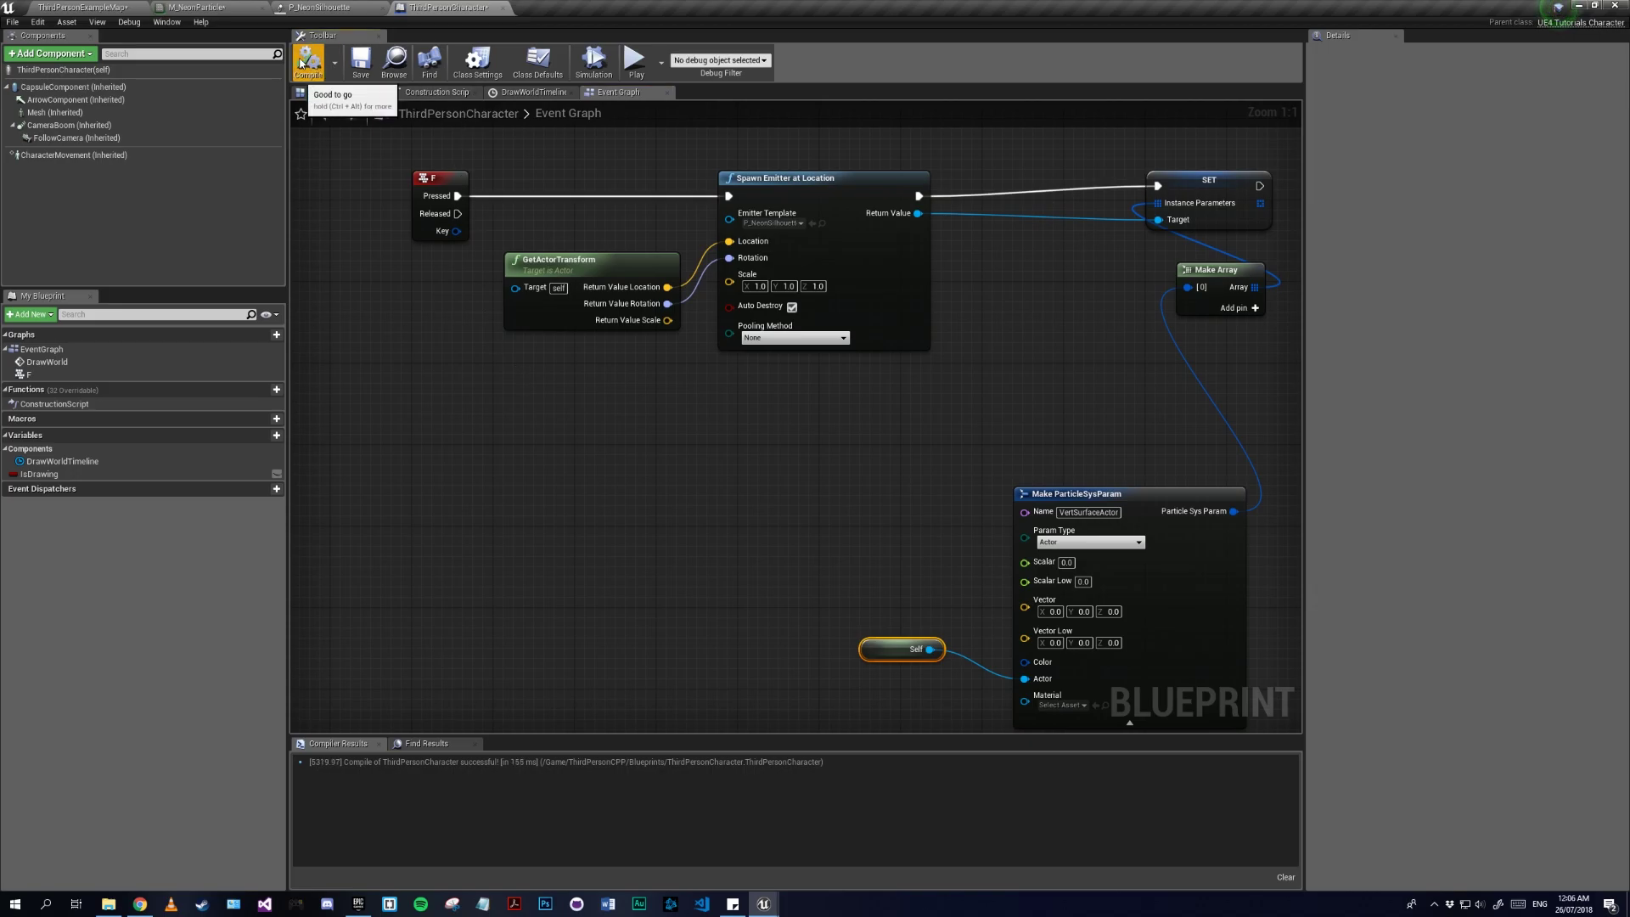
left_click(82, 8)
Step: Play the level and run the character around, also in full screen, to examine the silhouette particles on its mesh
left_click(738, 46)
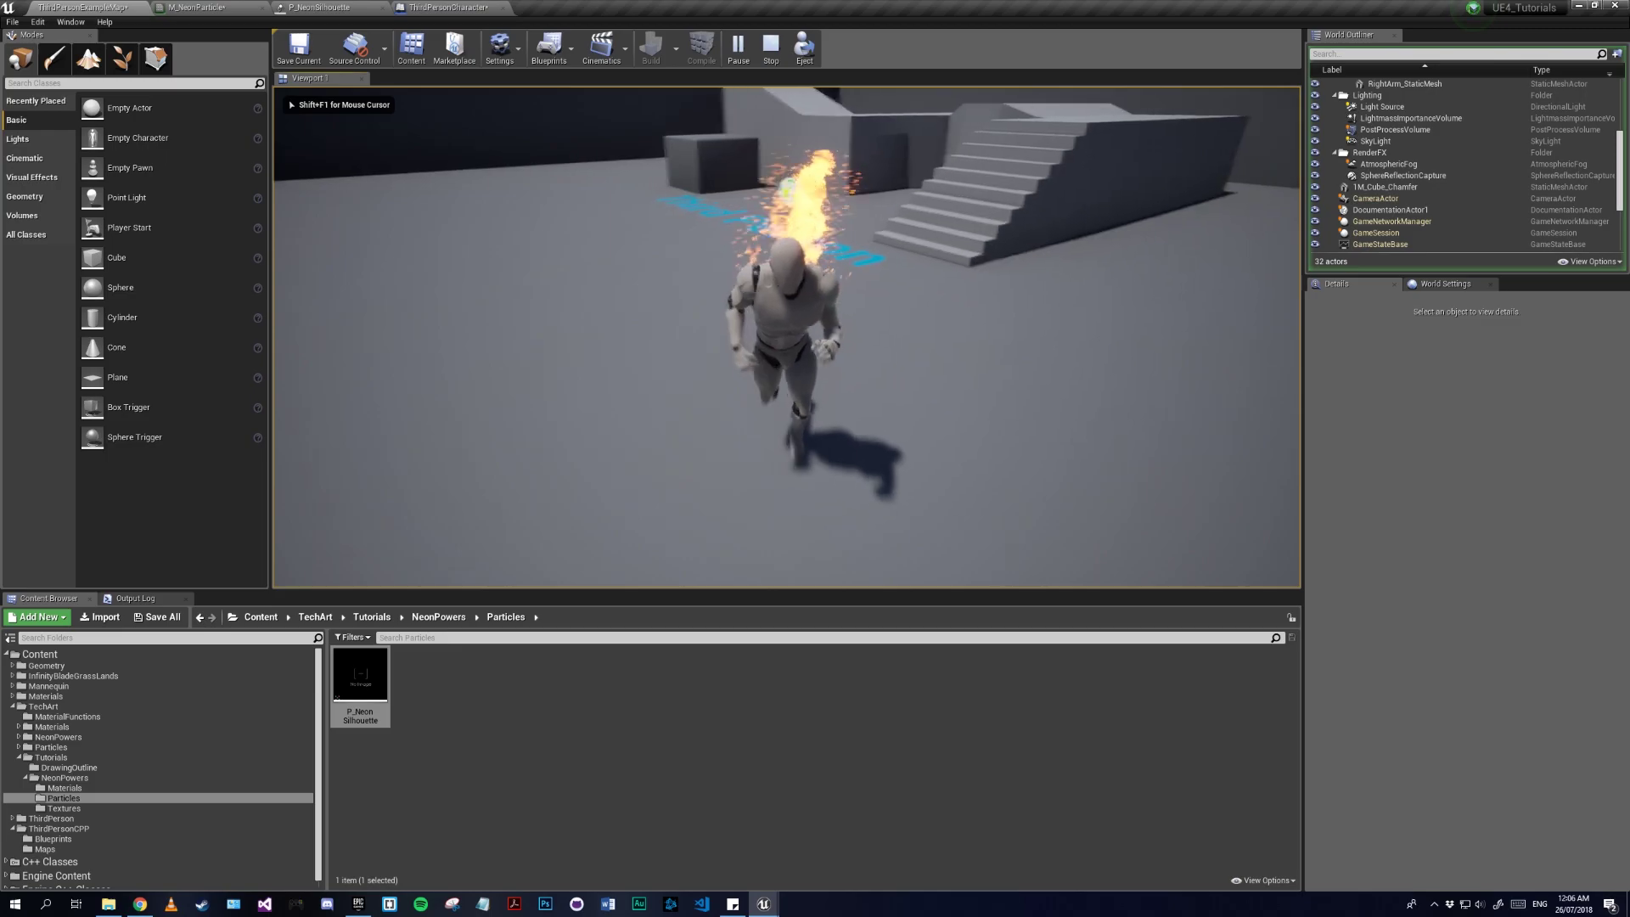
key("s")
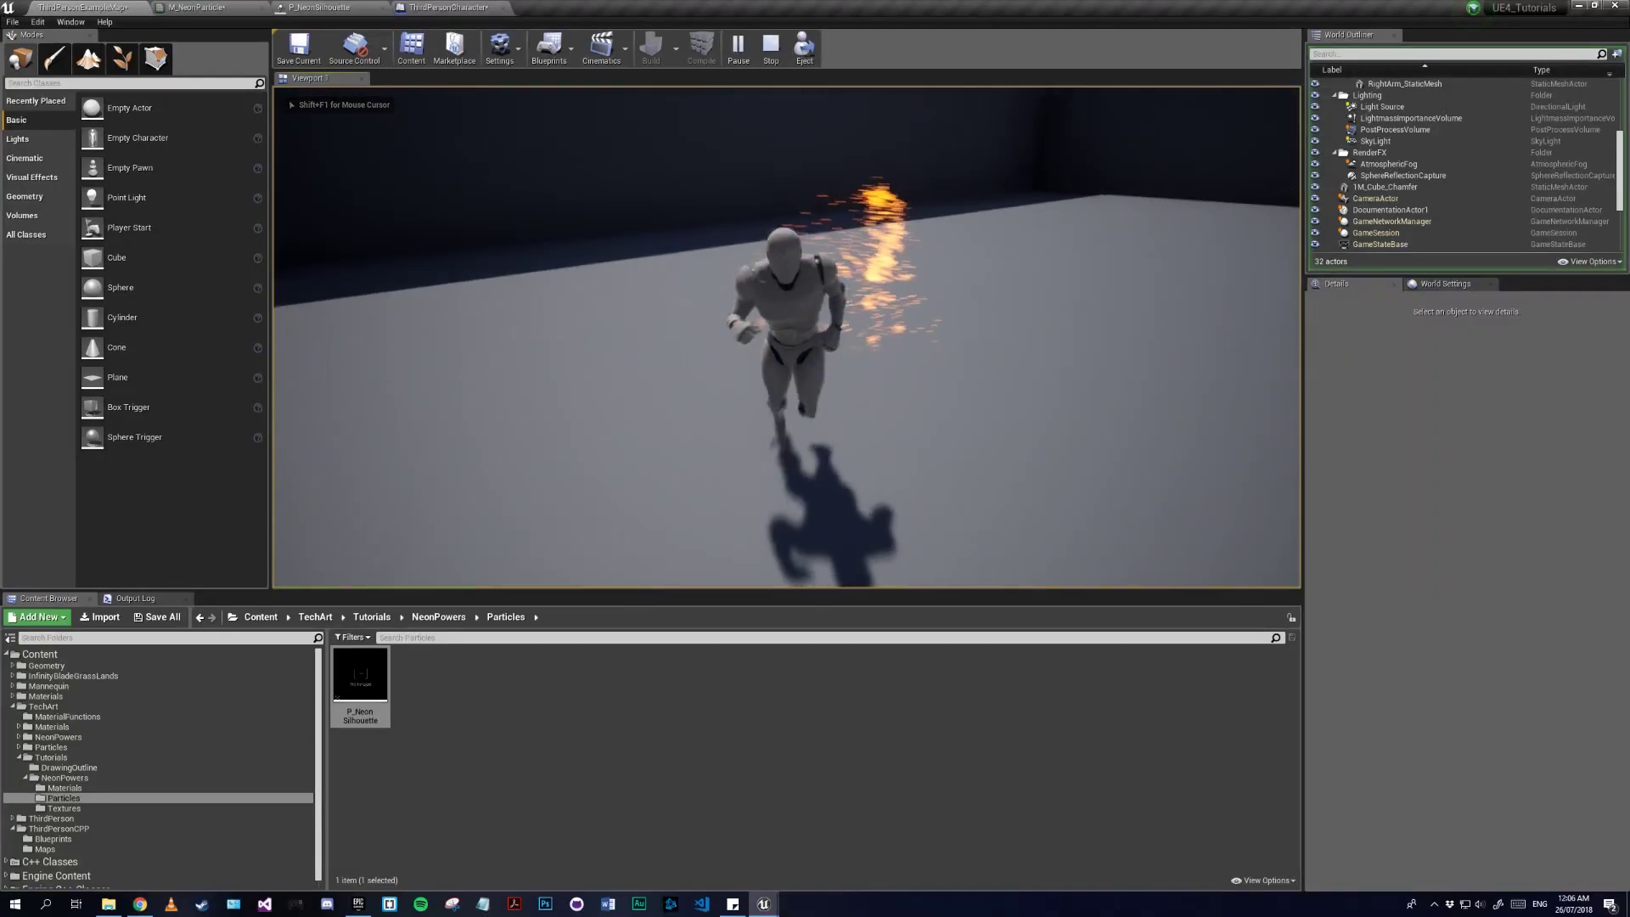
key("w")
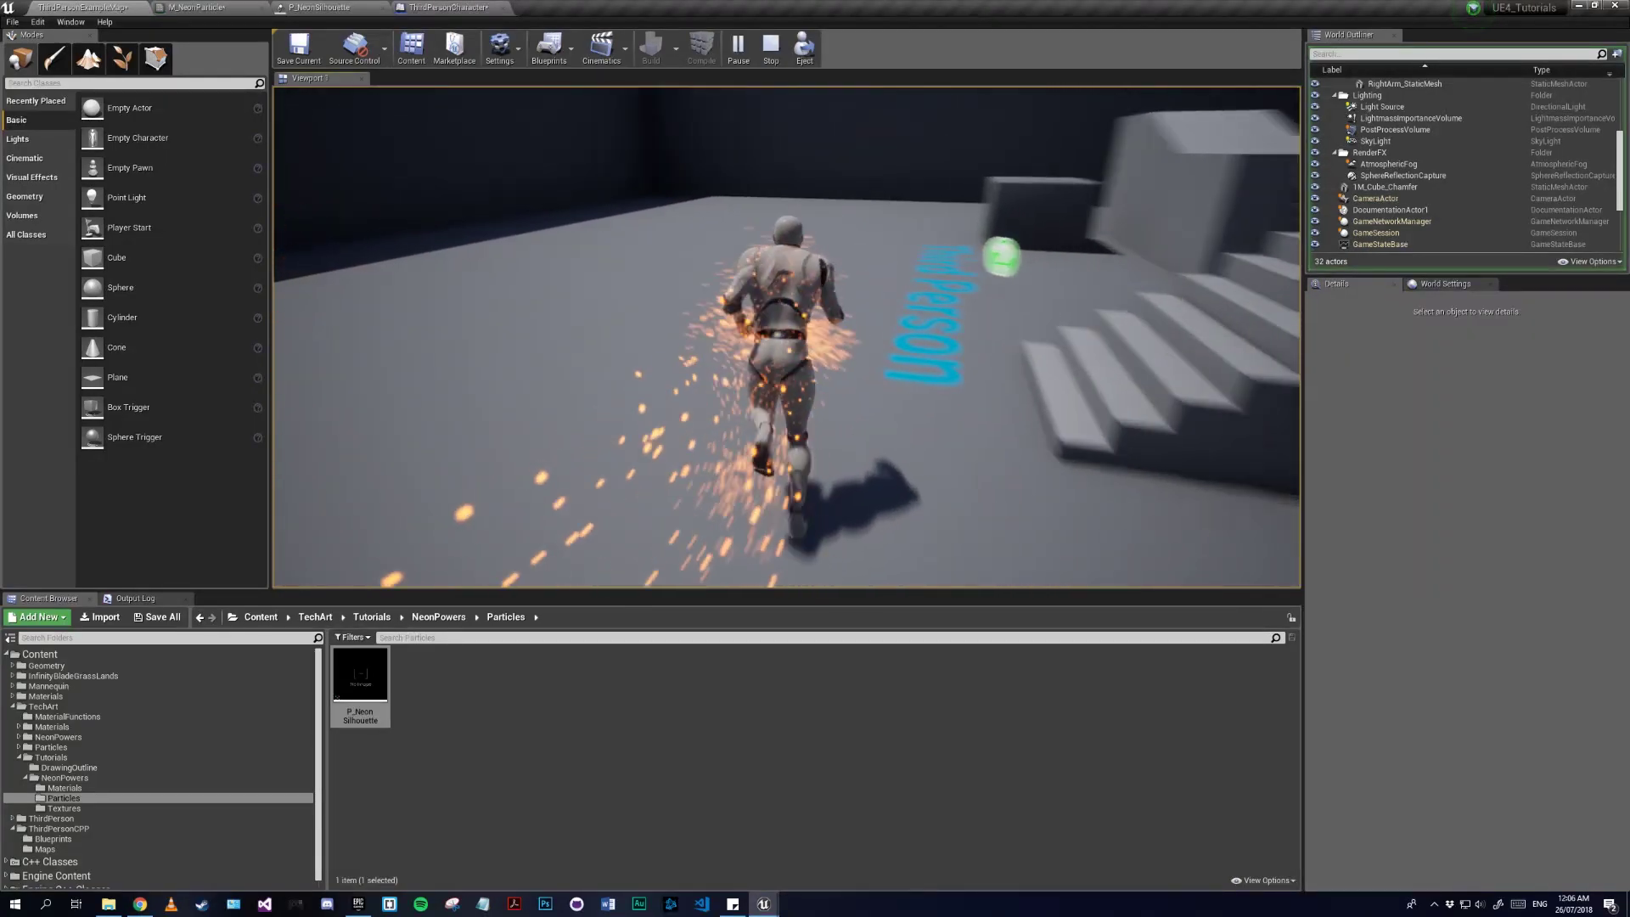
key("s")
key("s")
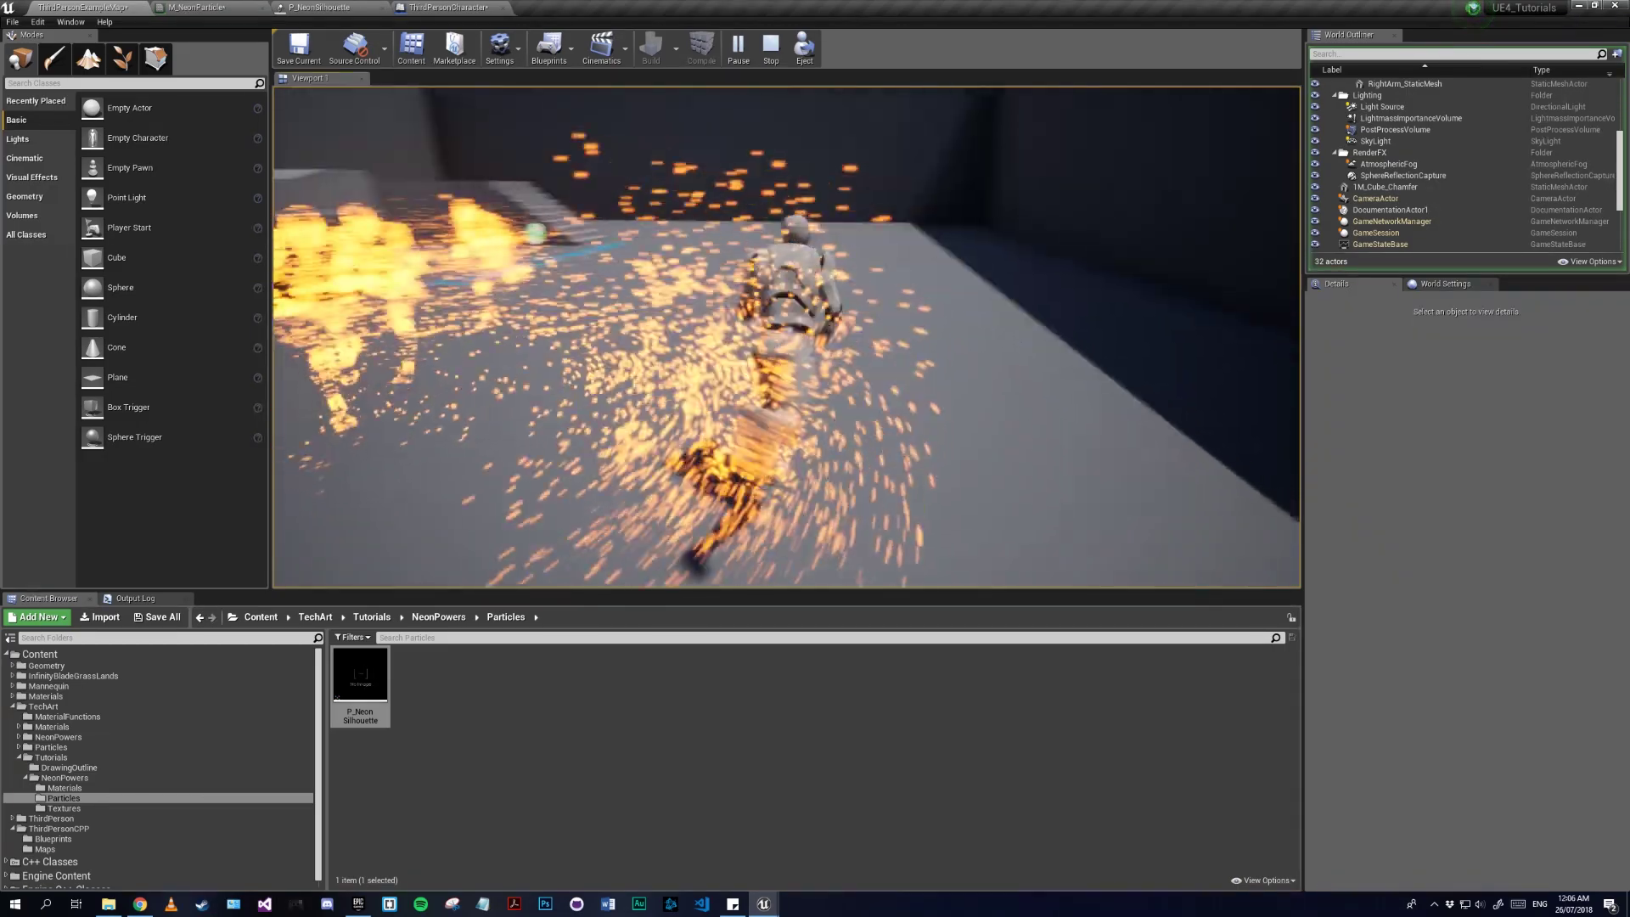
key("w")
key("w")
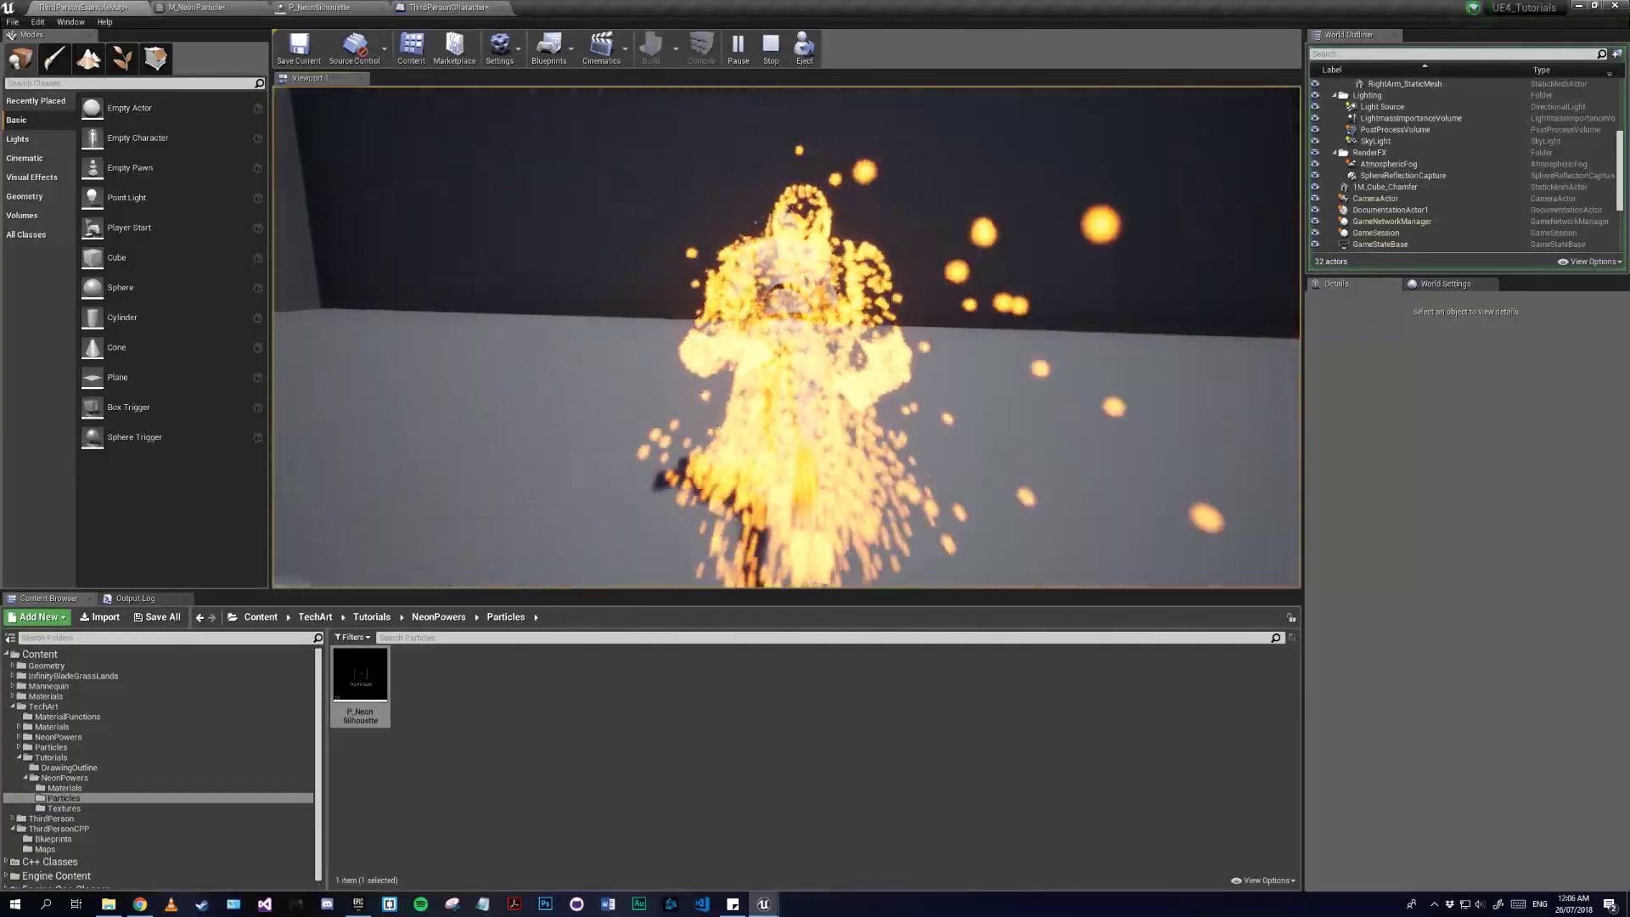
key("F11")
key("w")
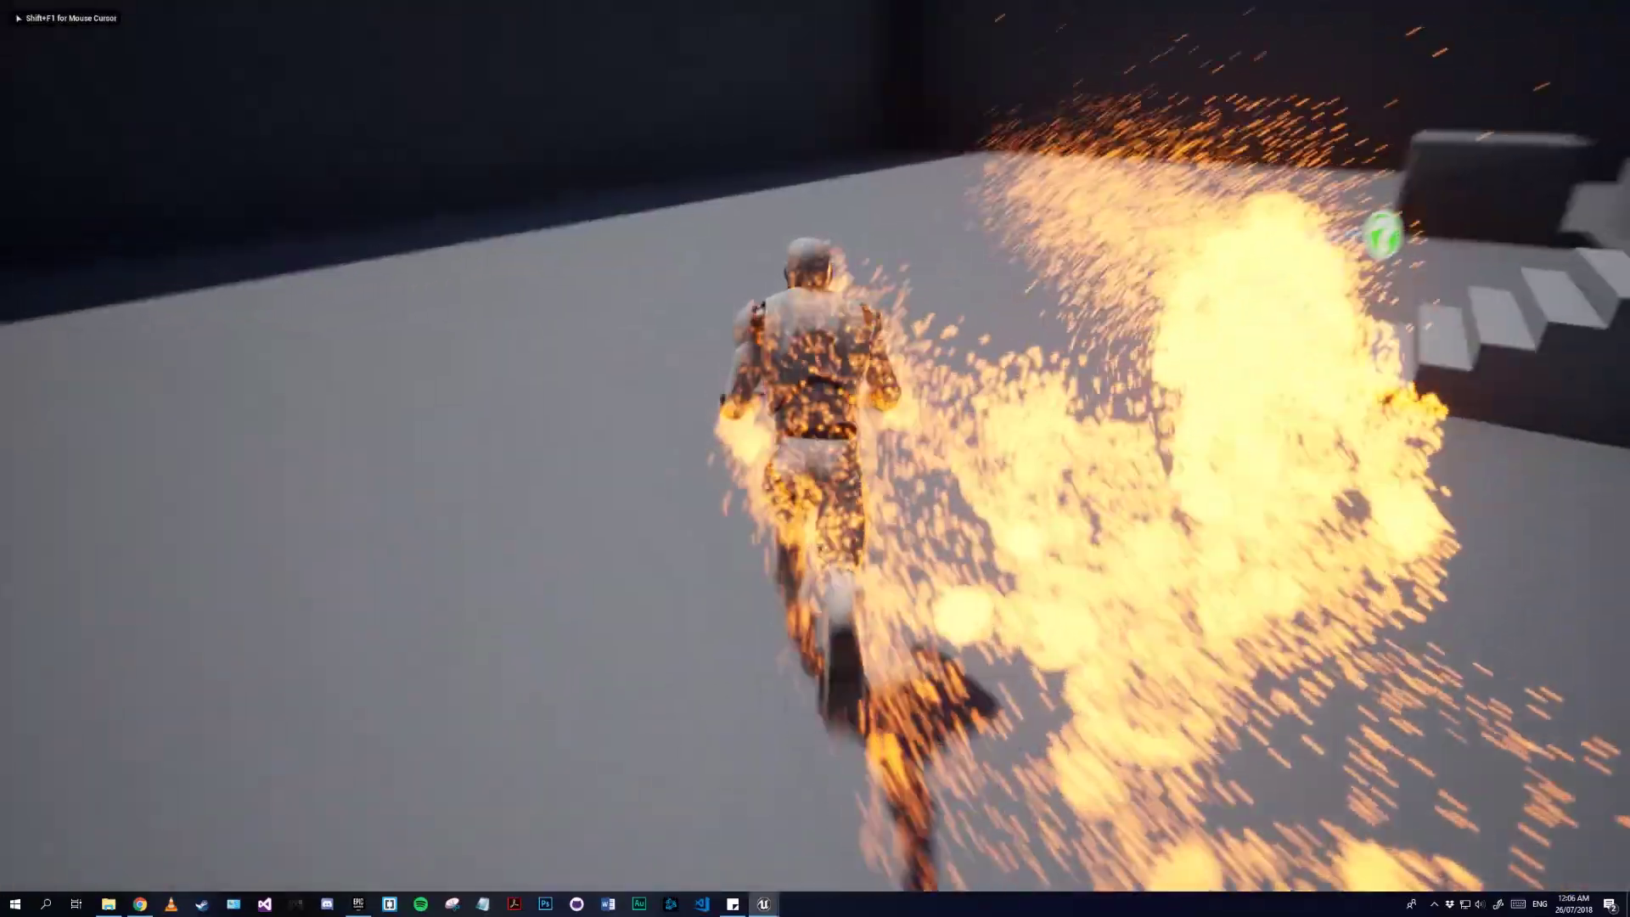
key("space")
key("w")
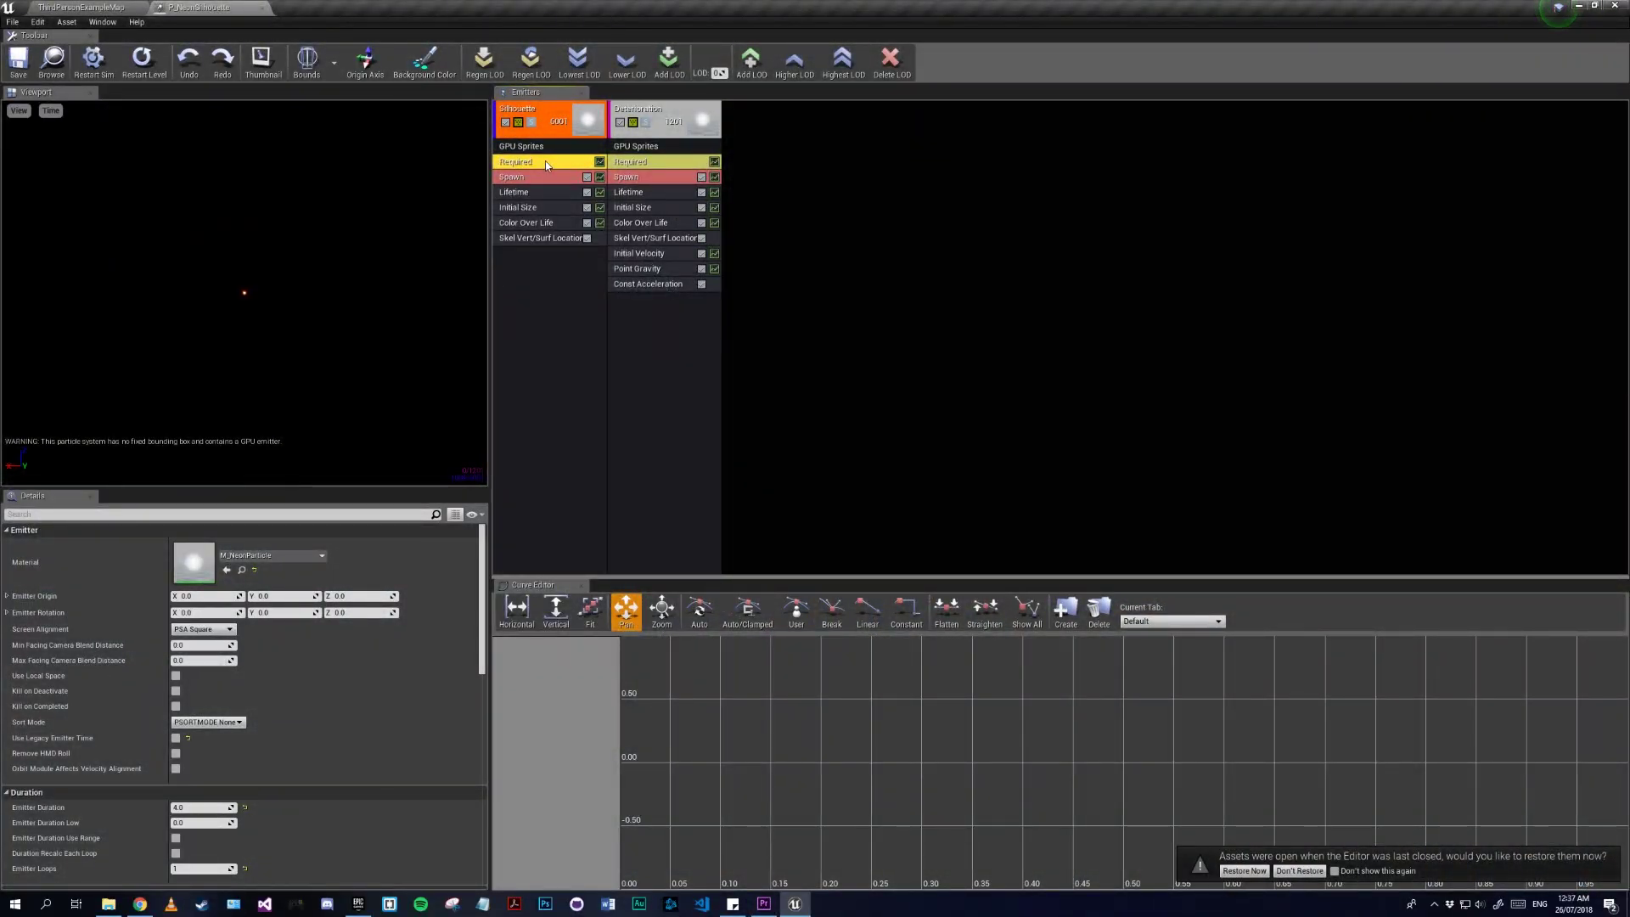
Step: Check Emitter Duration and Emitter Loops in both emitters' Required modules of P_NeonSilhouette, and glance at the level
left_click(200, 868)
left_click(642, 161)
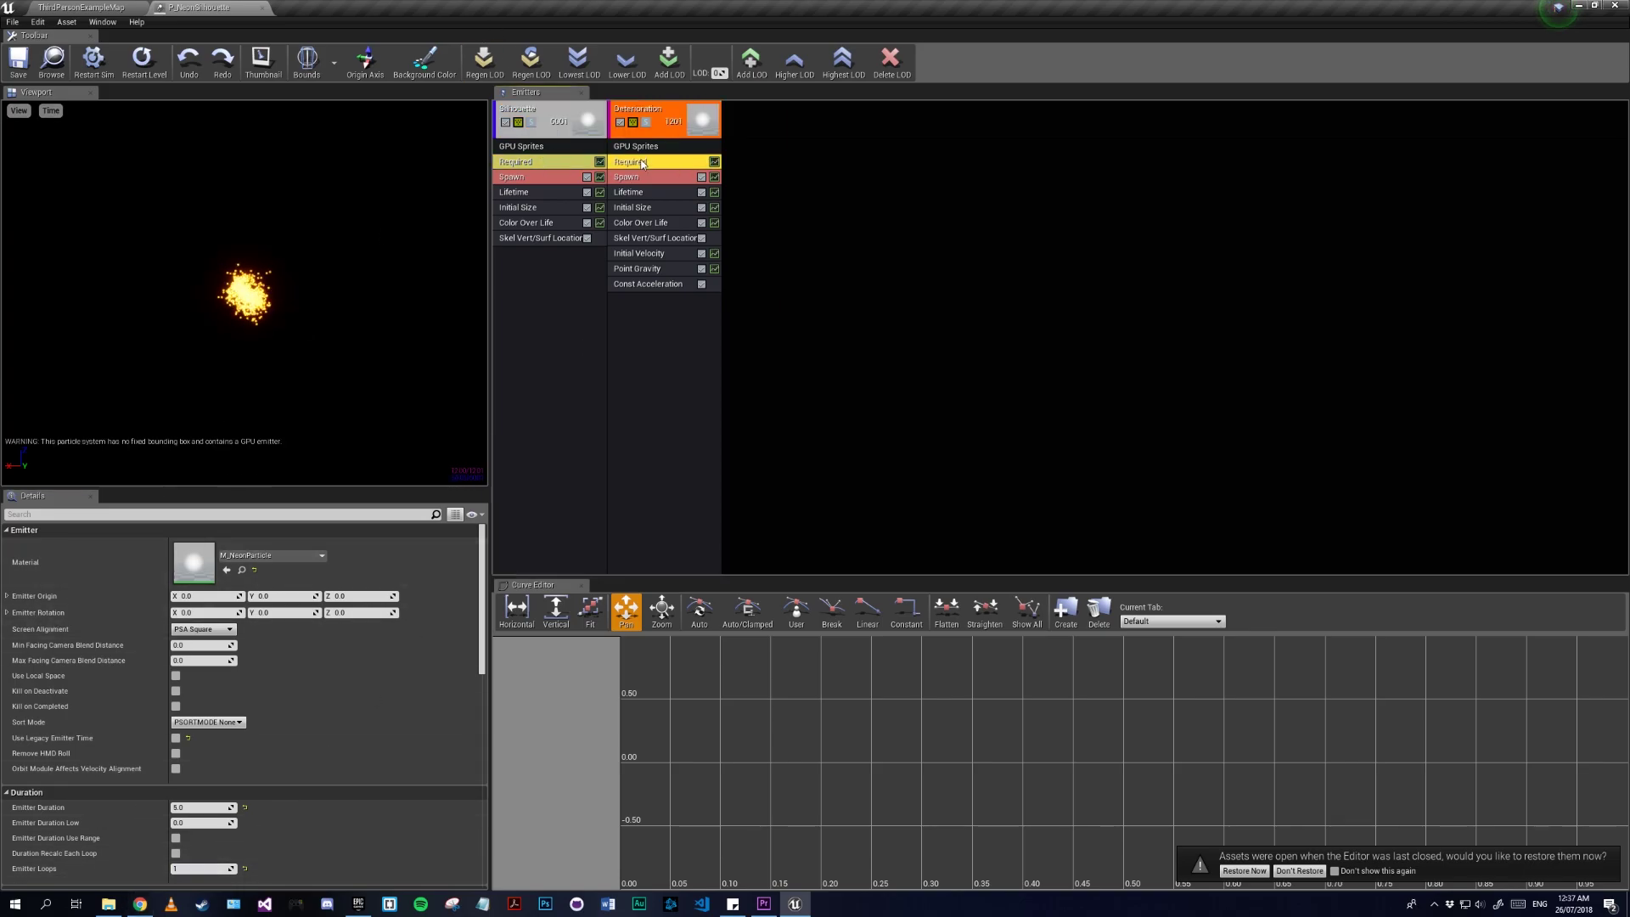
left_click(85, 7)
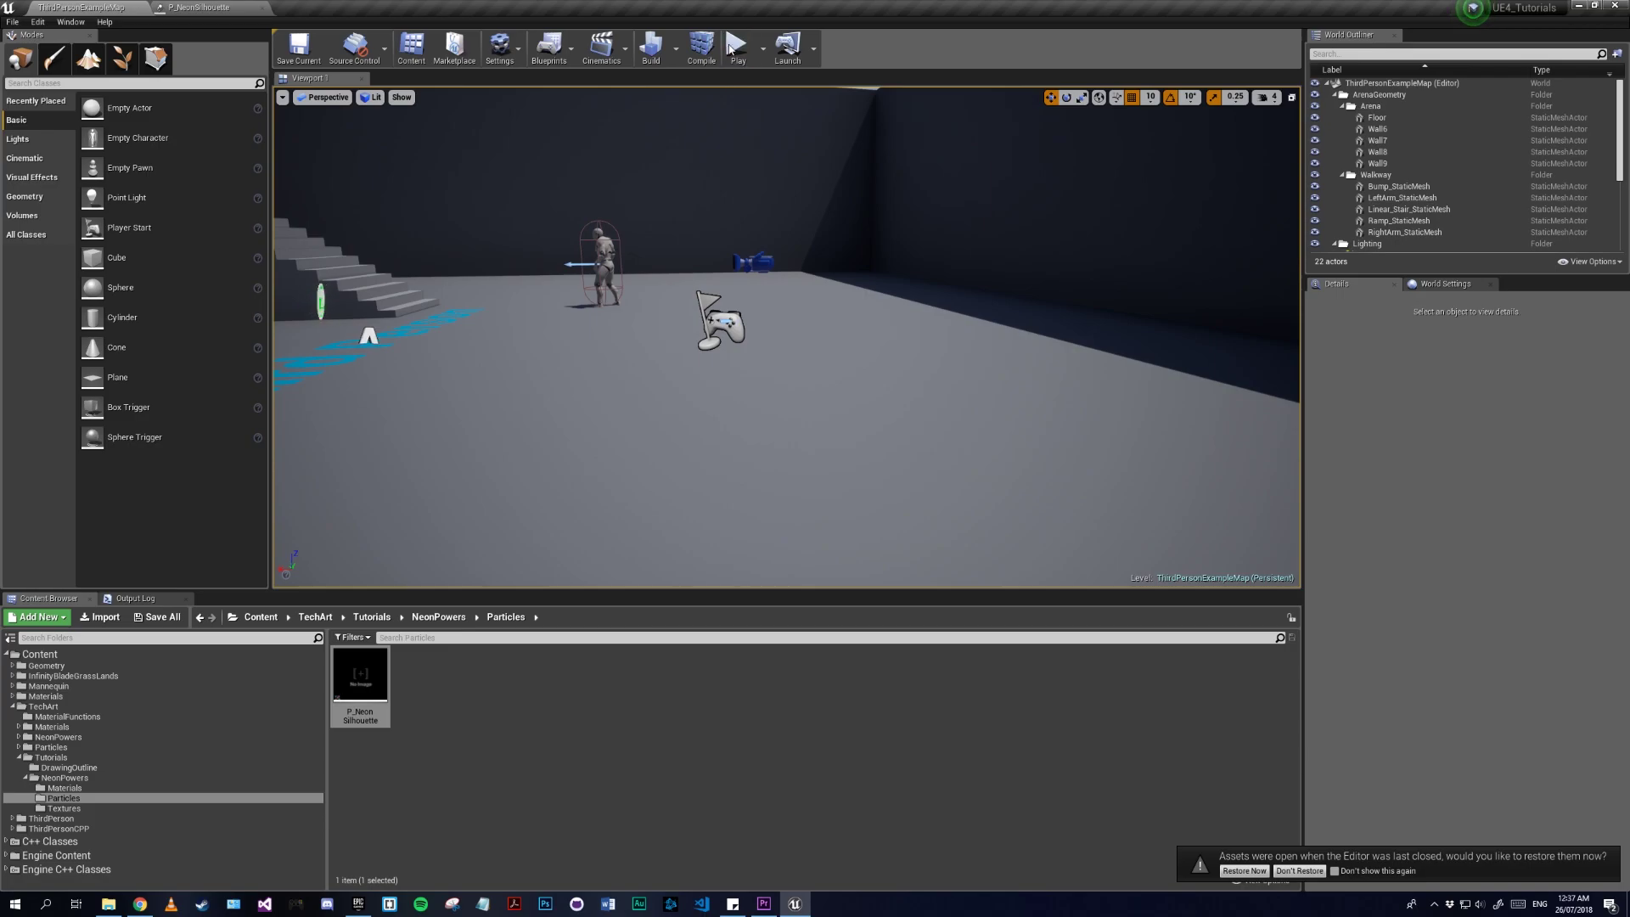
right_click_drag(778, 182, 778, 262)
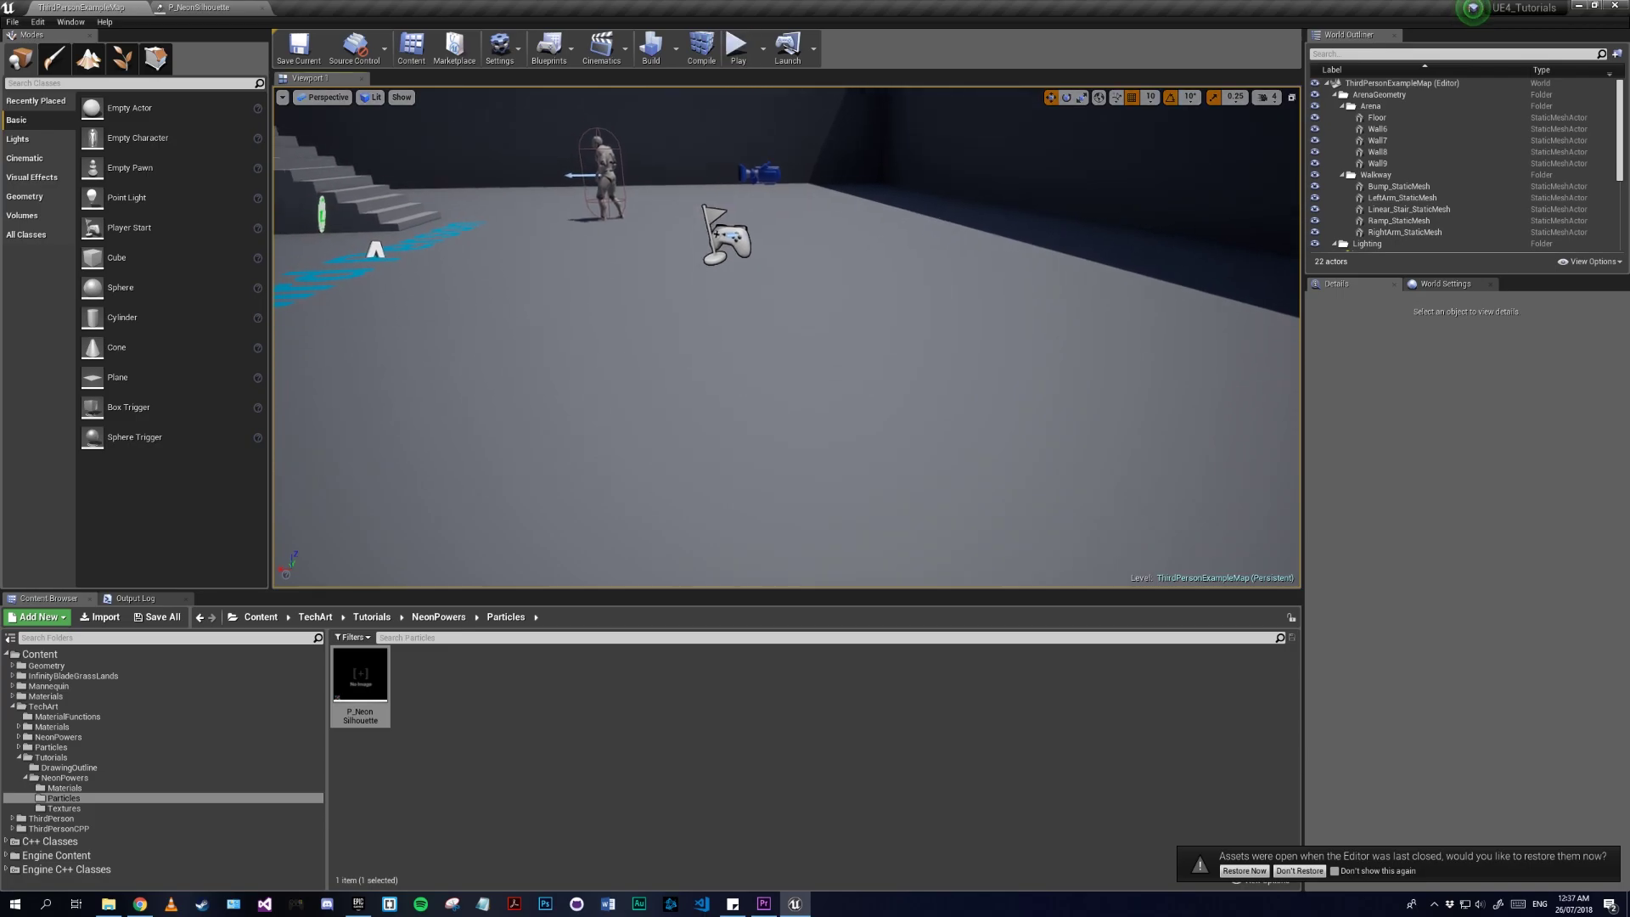
left_click(185, 6)
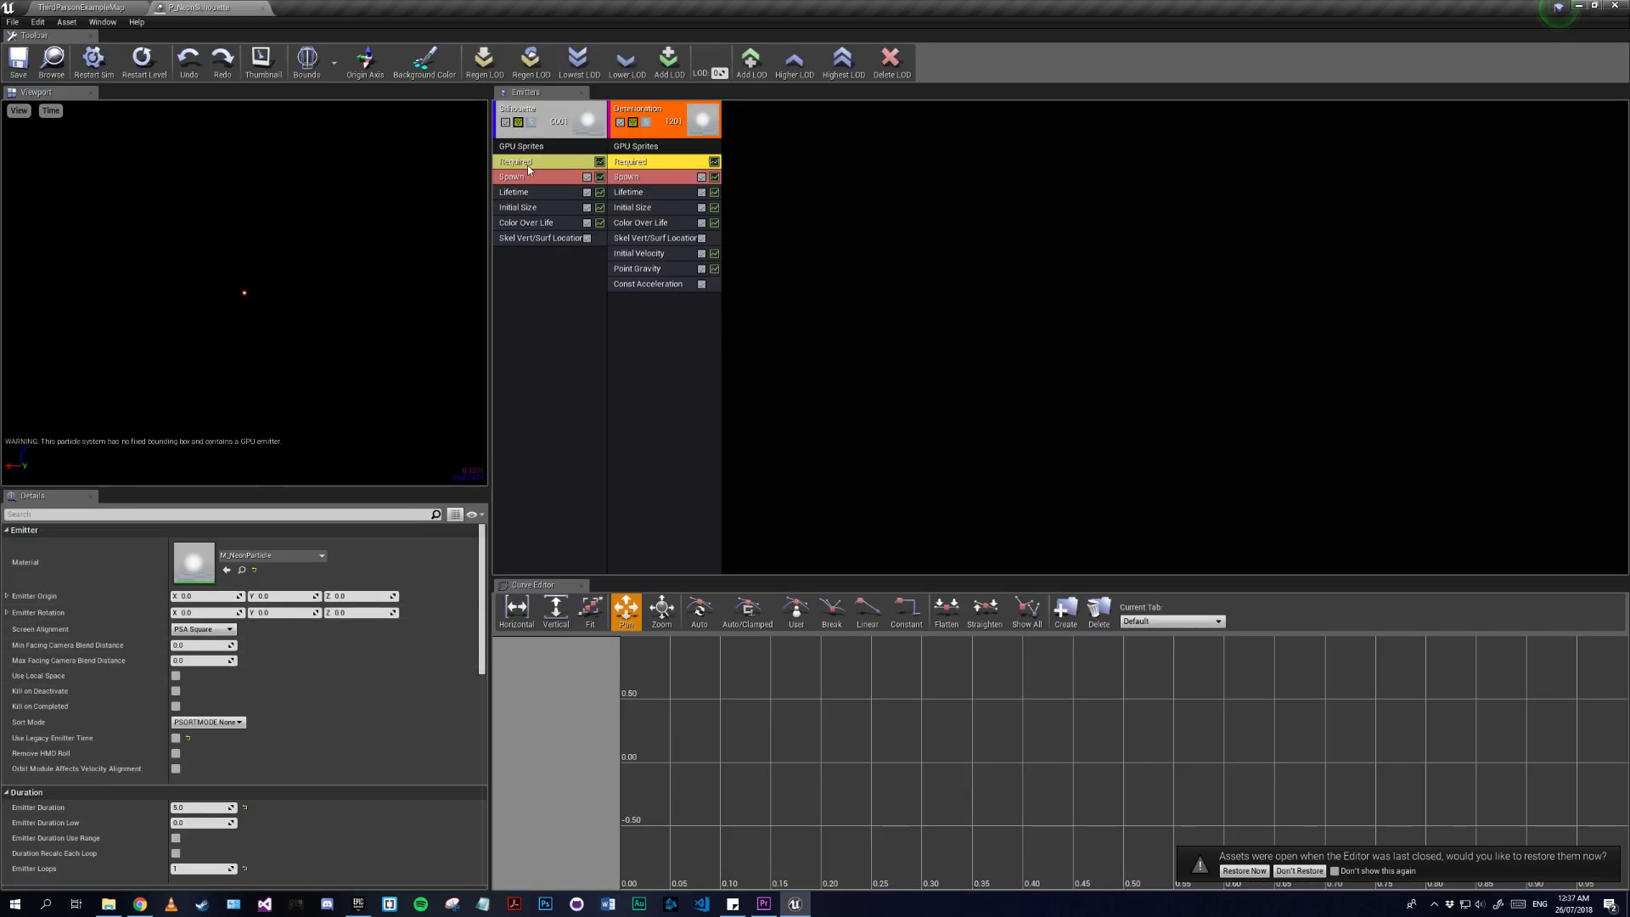
Step: Set the Emitter Duration to 2 for the Silhouette emitter and 3 for the Deterioration emitter
left_click(525, 193)
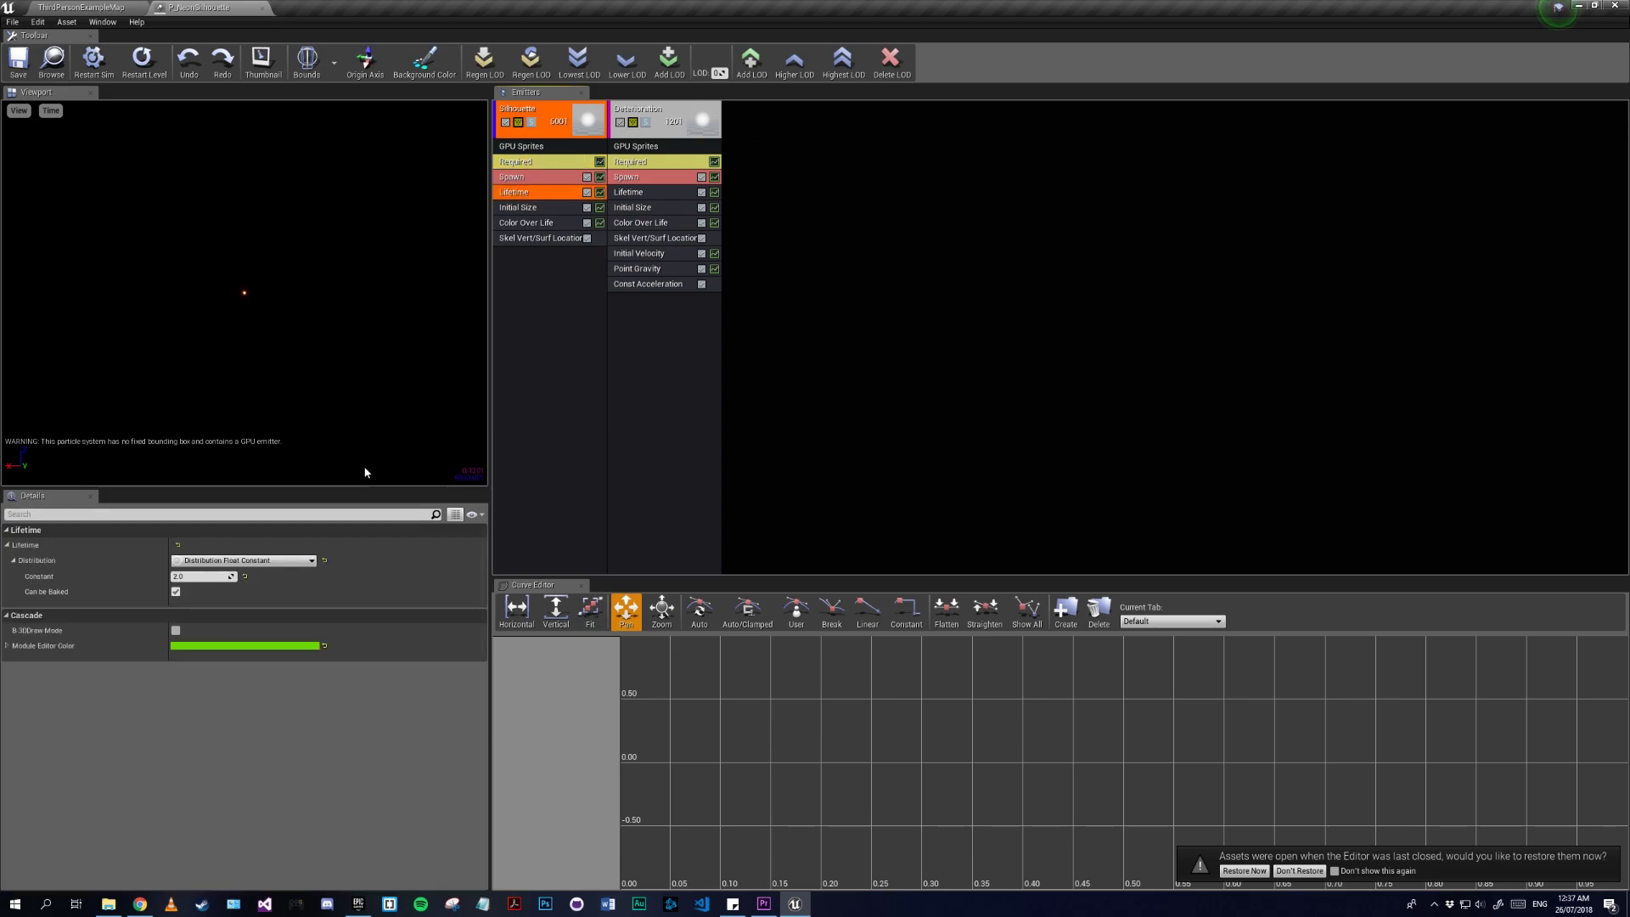
left_click(532, 163)
scroll(204, 753, "down", 1)
left_click(200, 767)
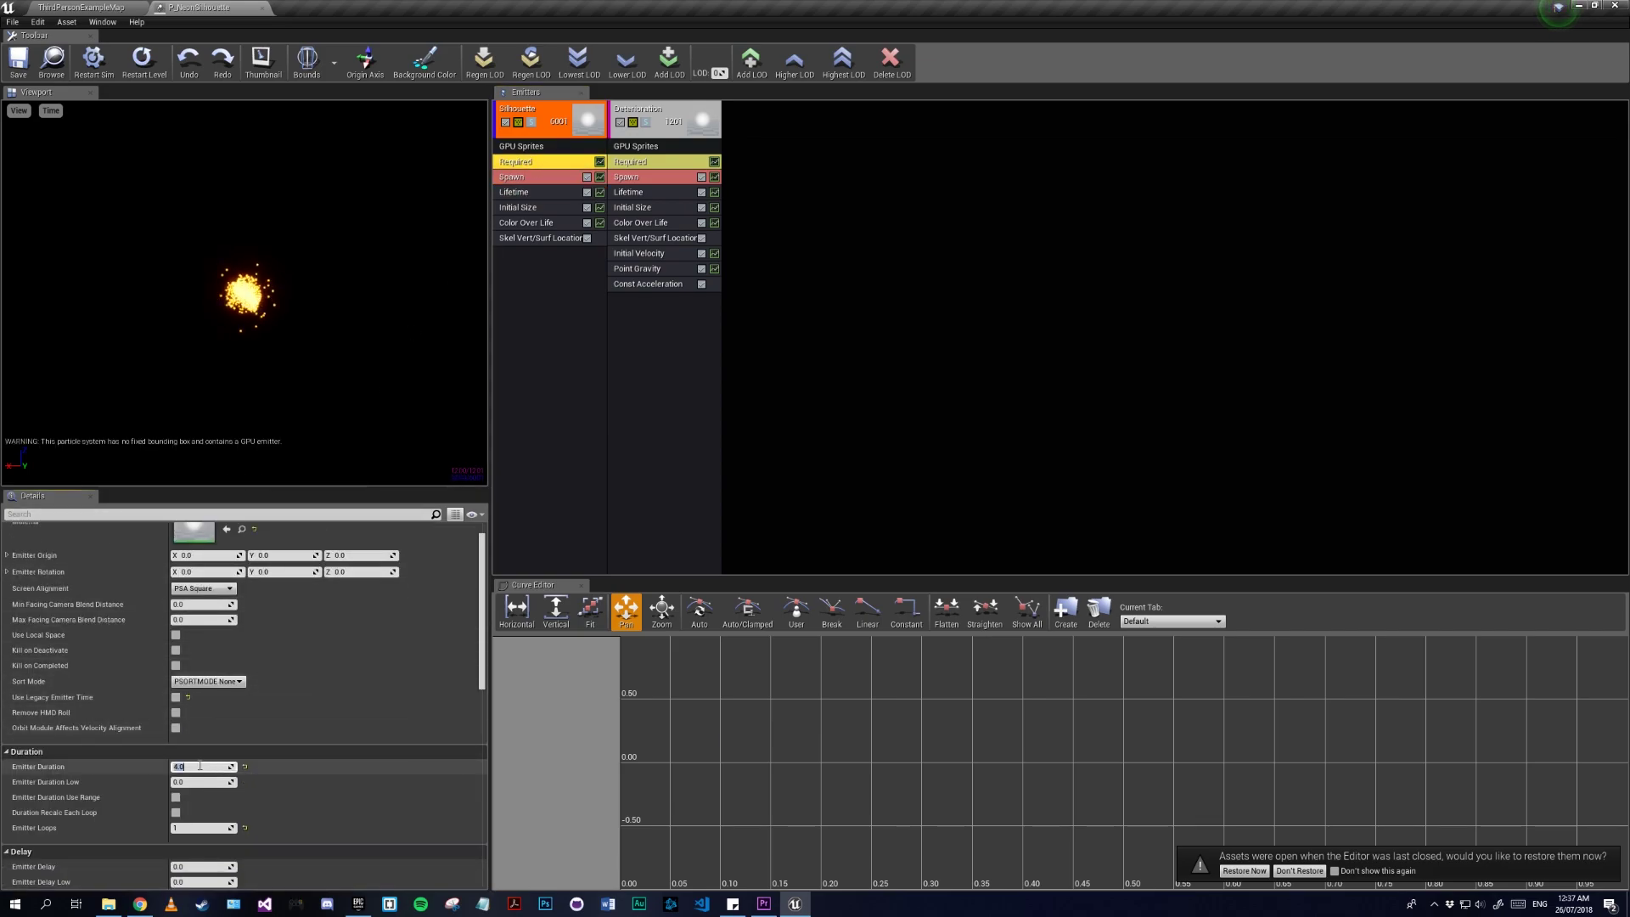
type("2")
key("Return")
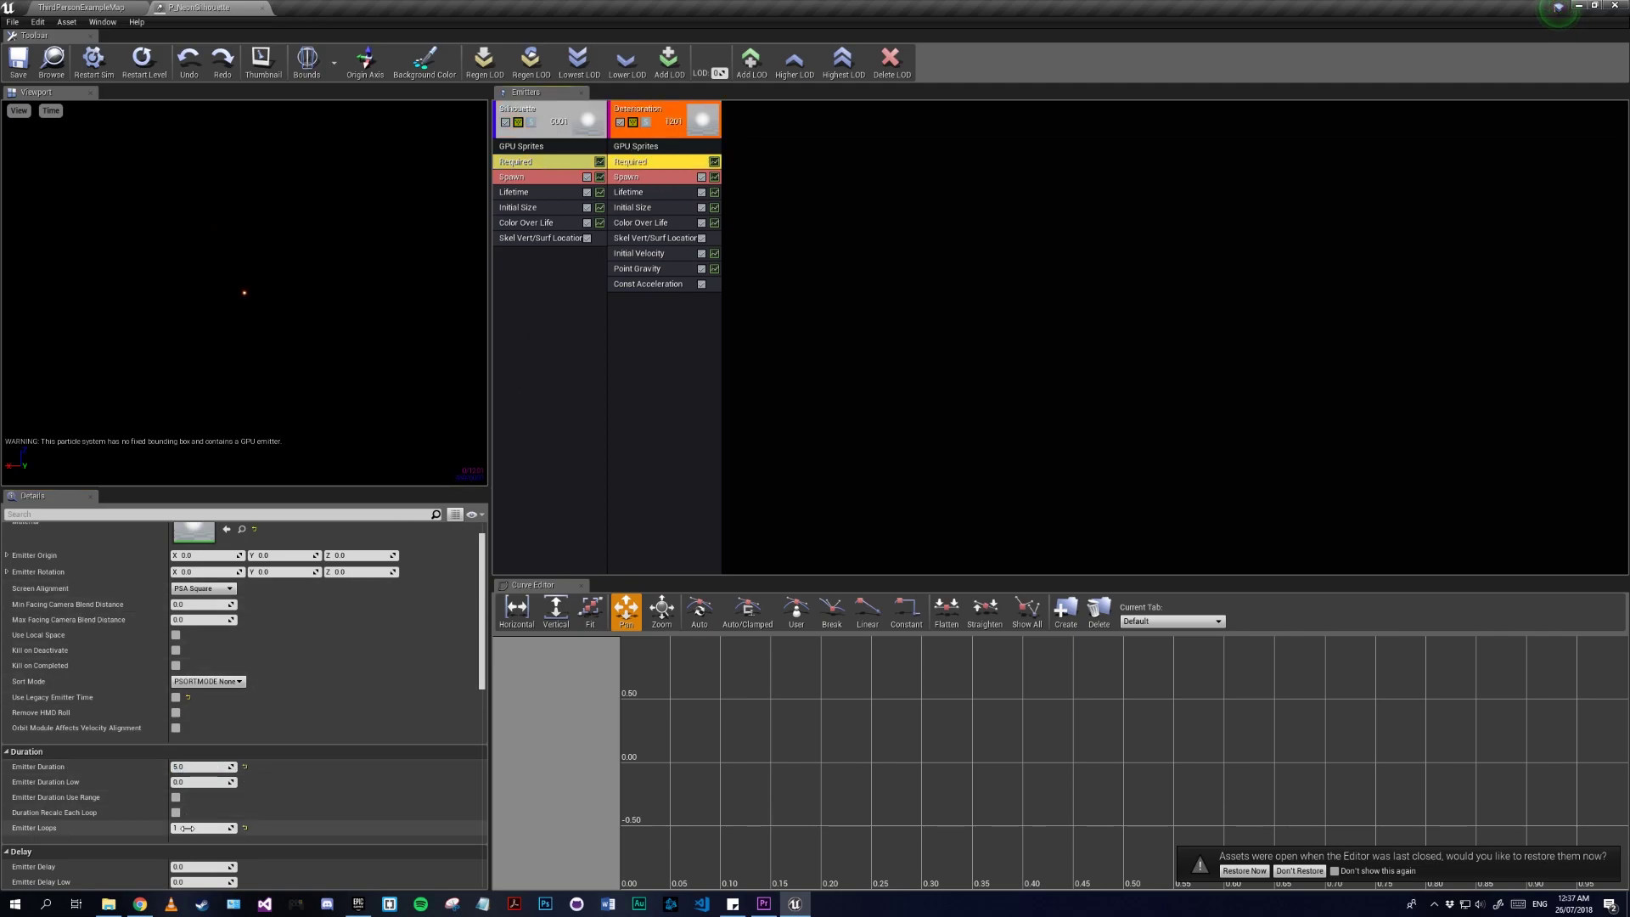
scroll(254, 815, "down", 2)
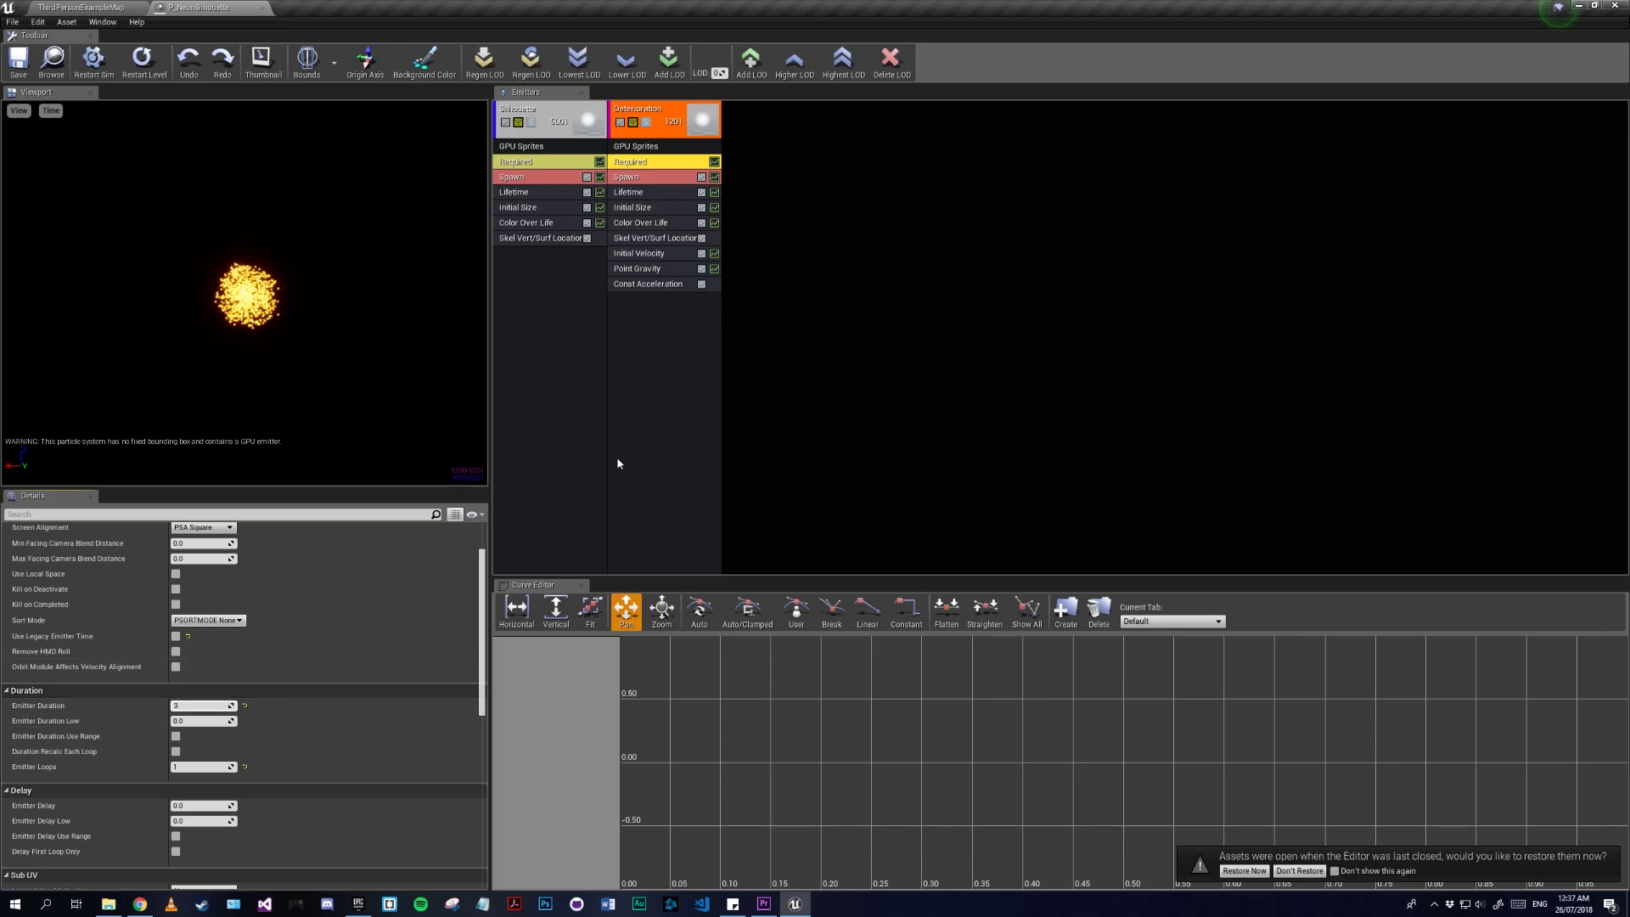
left_click(648, 363)
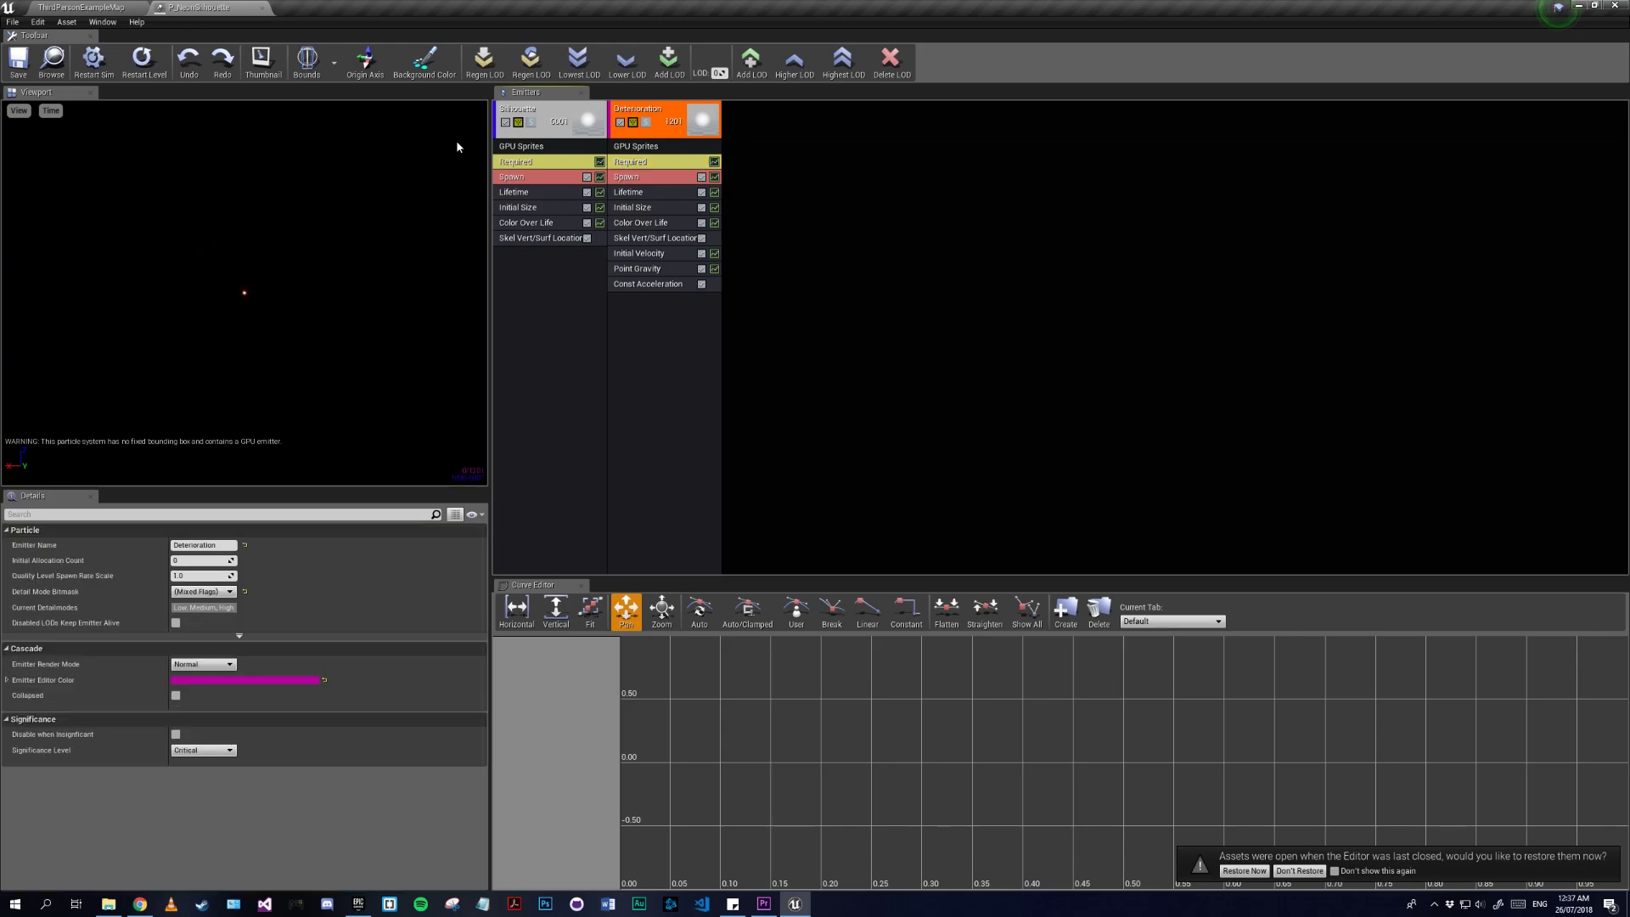
Step: Play the ThirdPersonExampleMap level and run the character around to examine the timing of the silhouette and deterioration particles
left_click(101, 10)
left_click(736, 46)
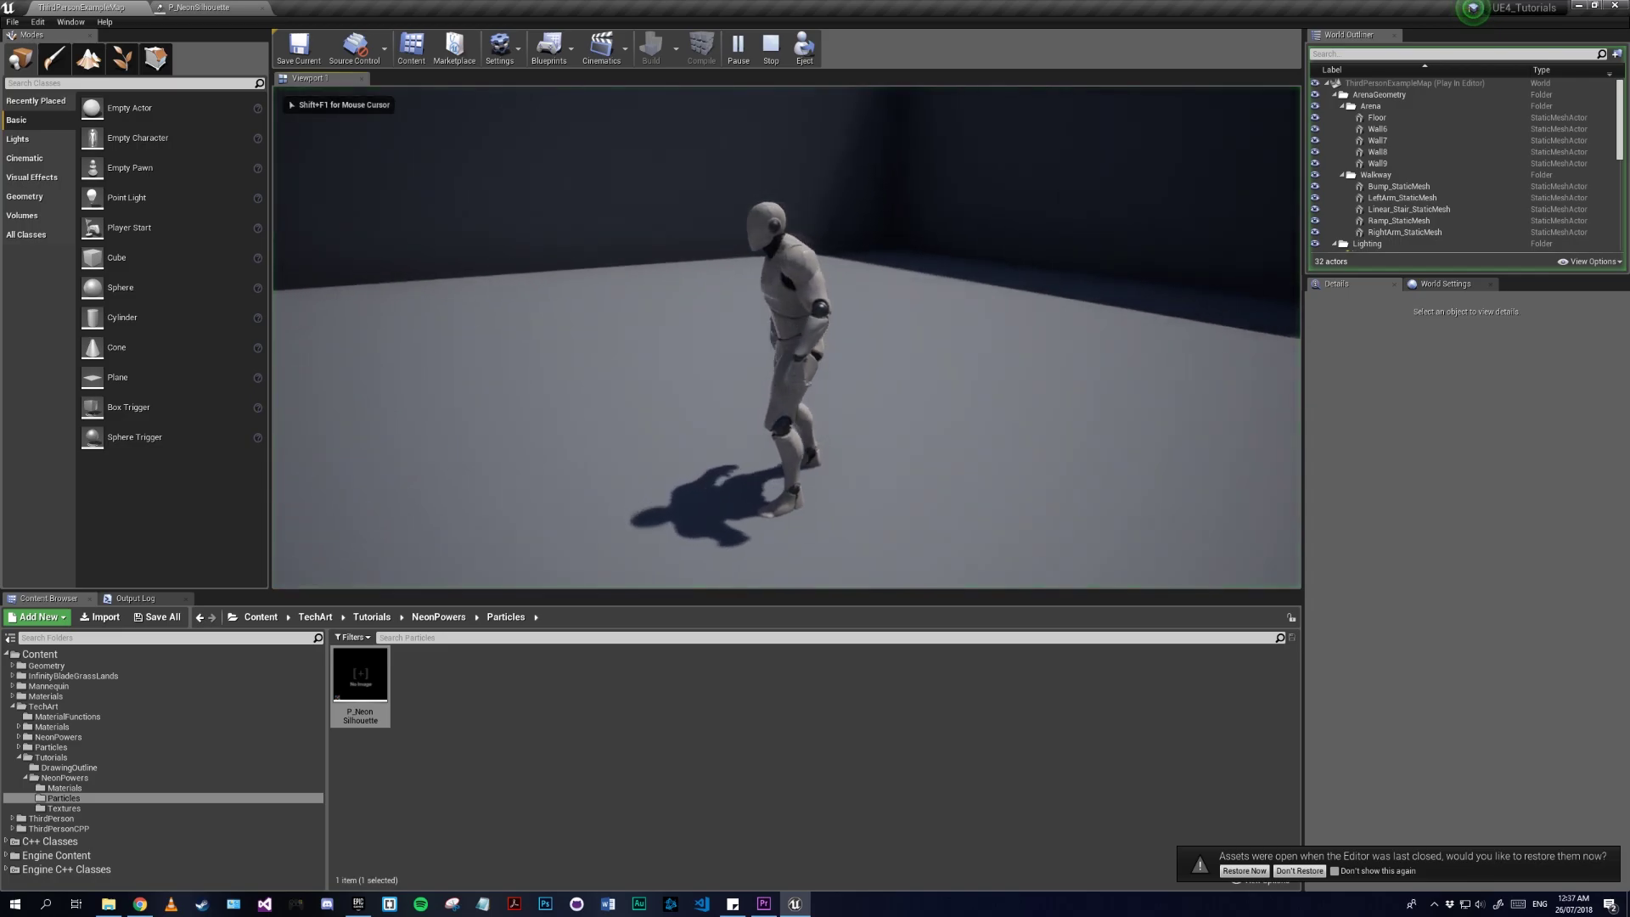
key("s")
key("d")
key("s")
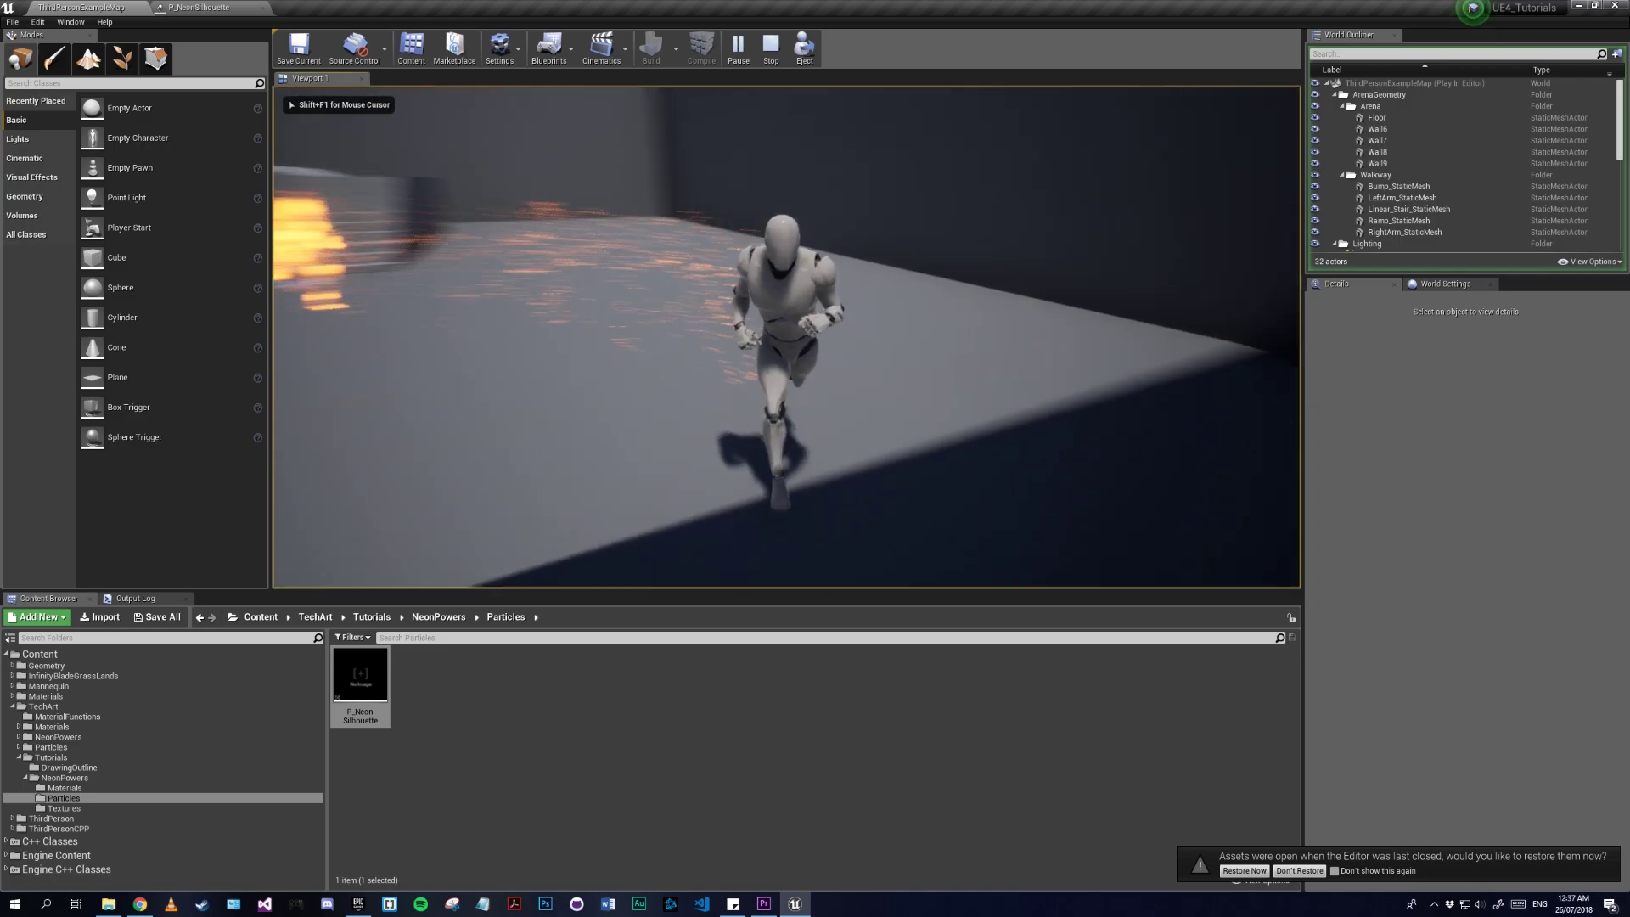
key("w")
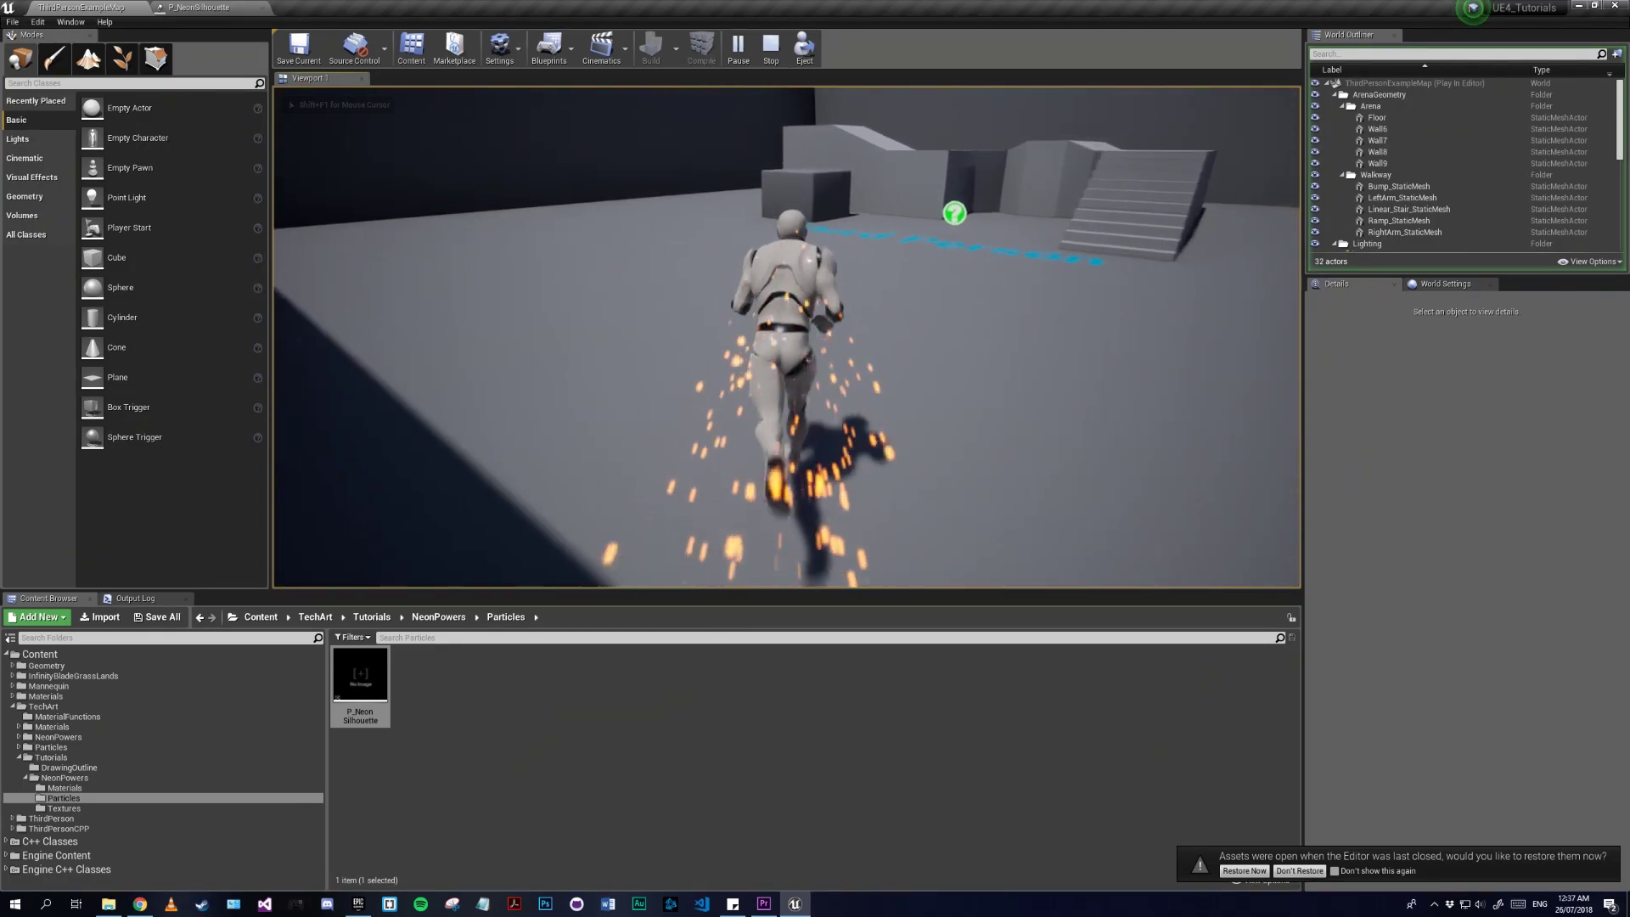
key("s")
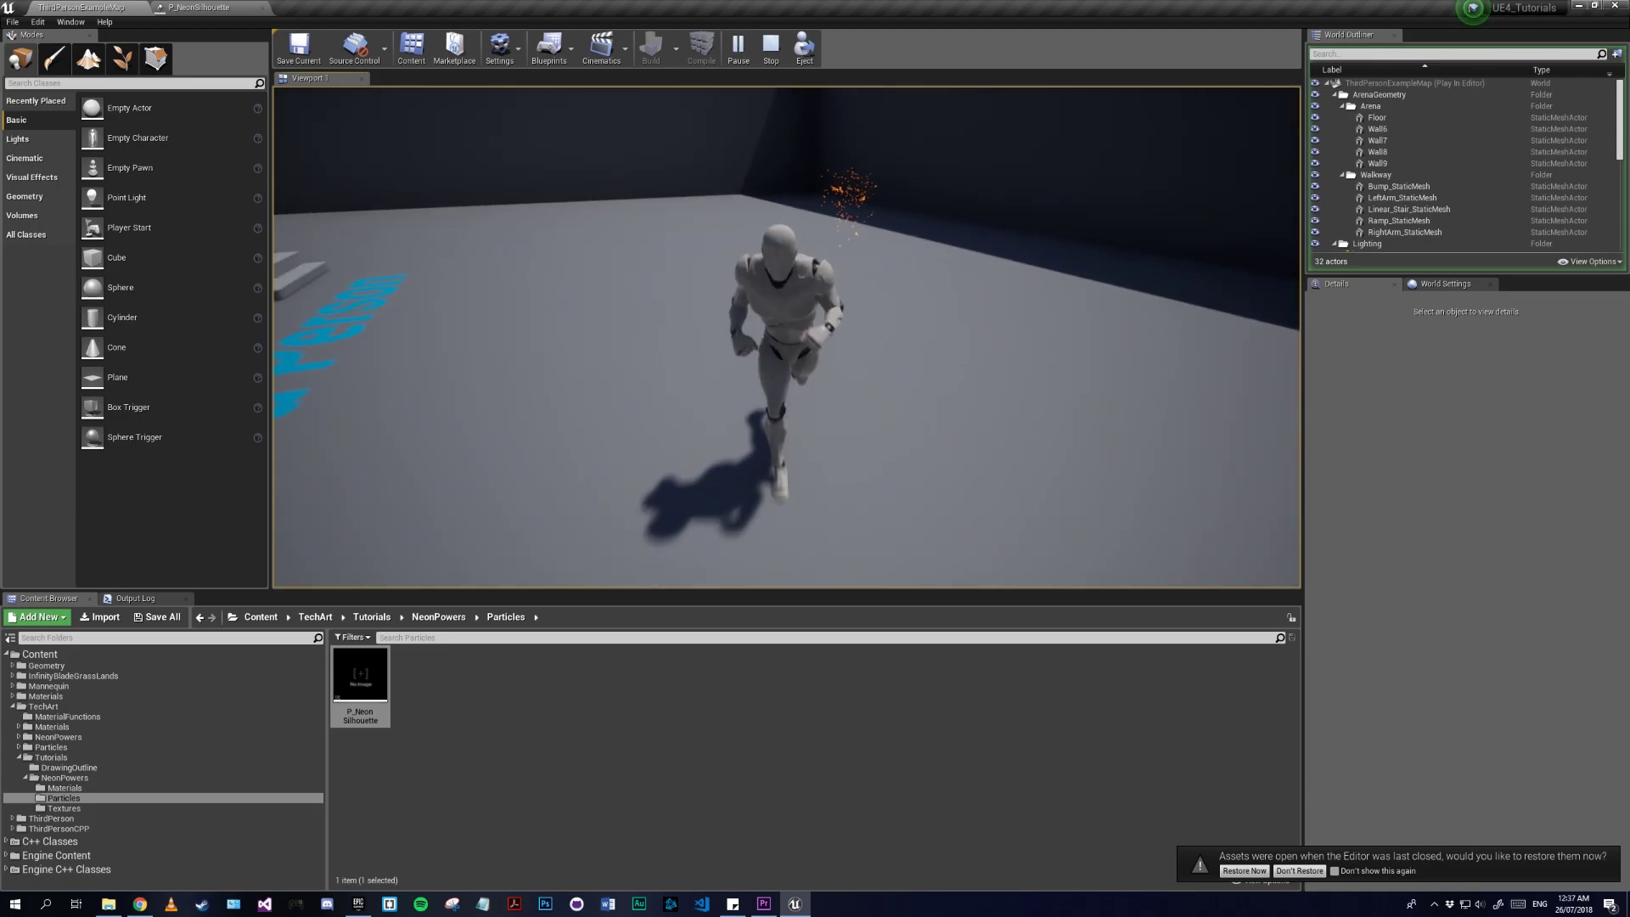
key("w")
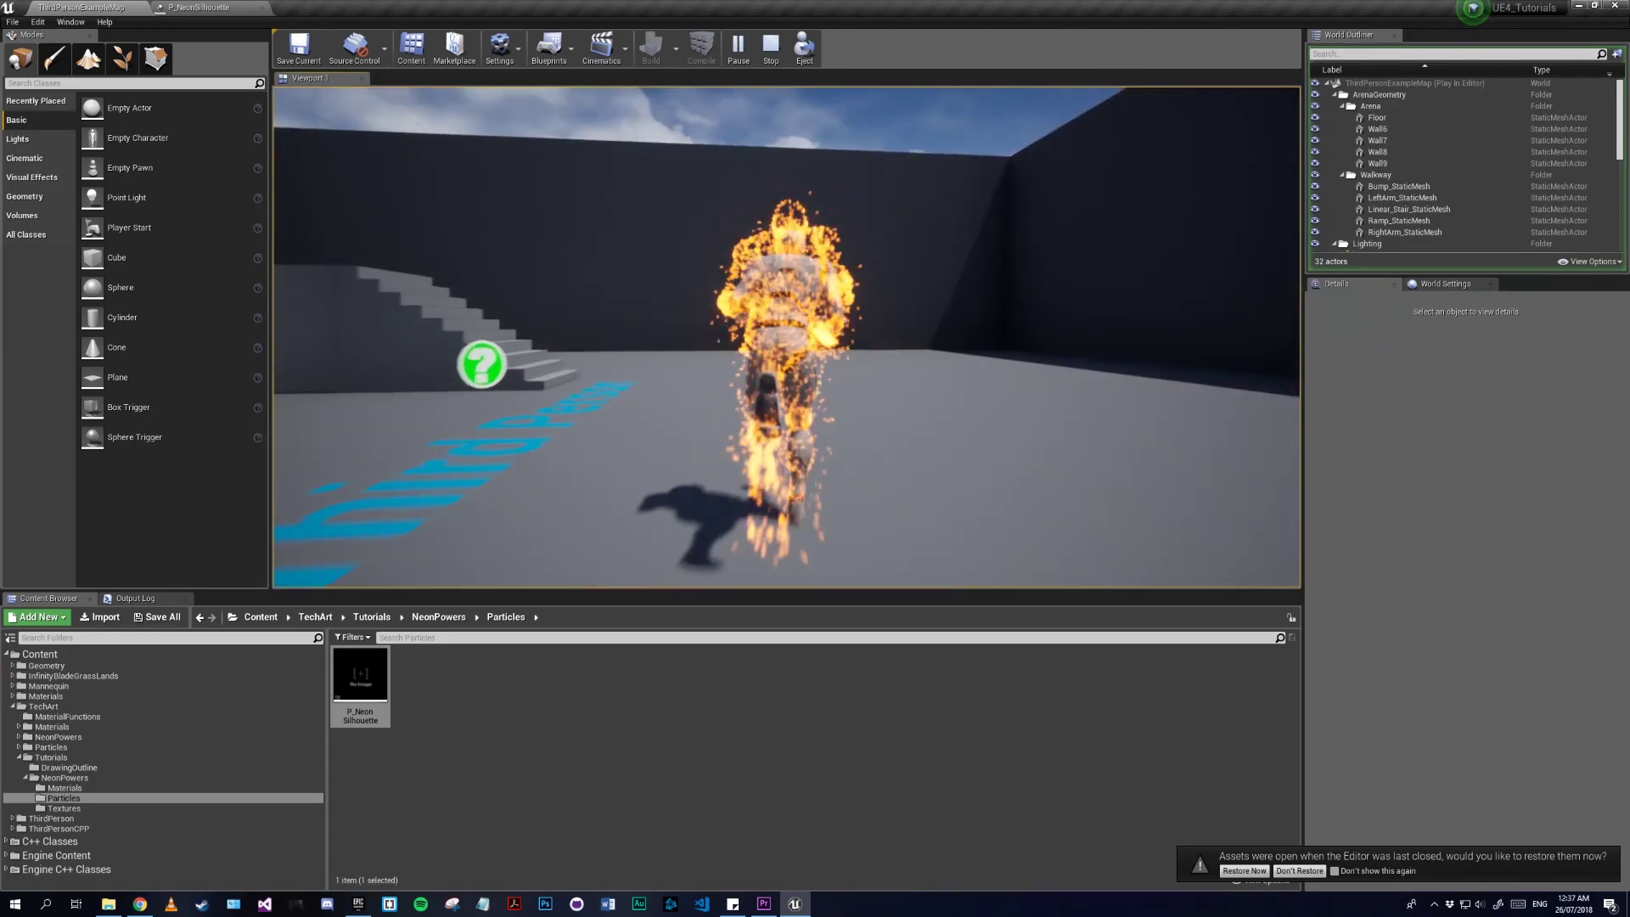
key("w")
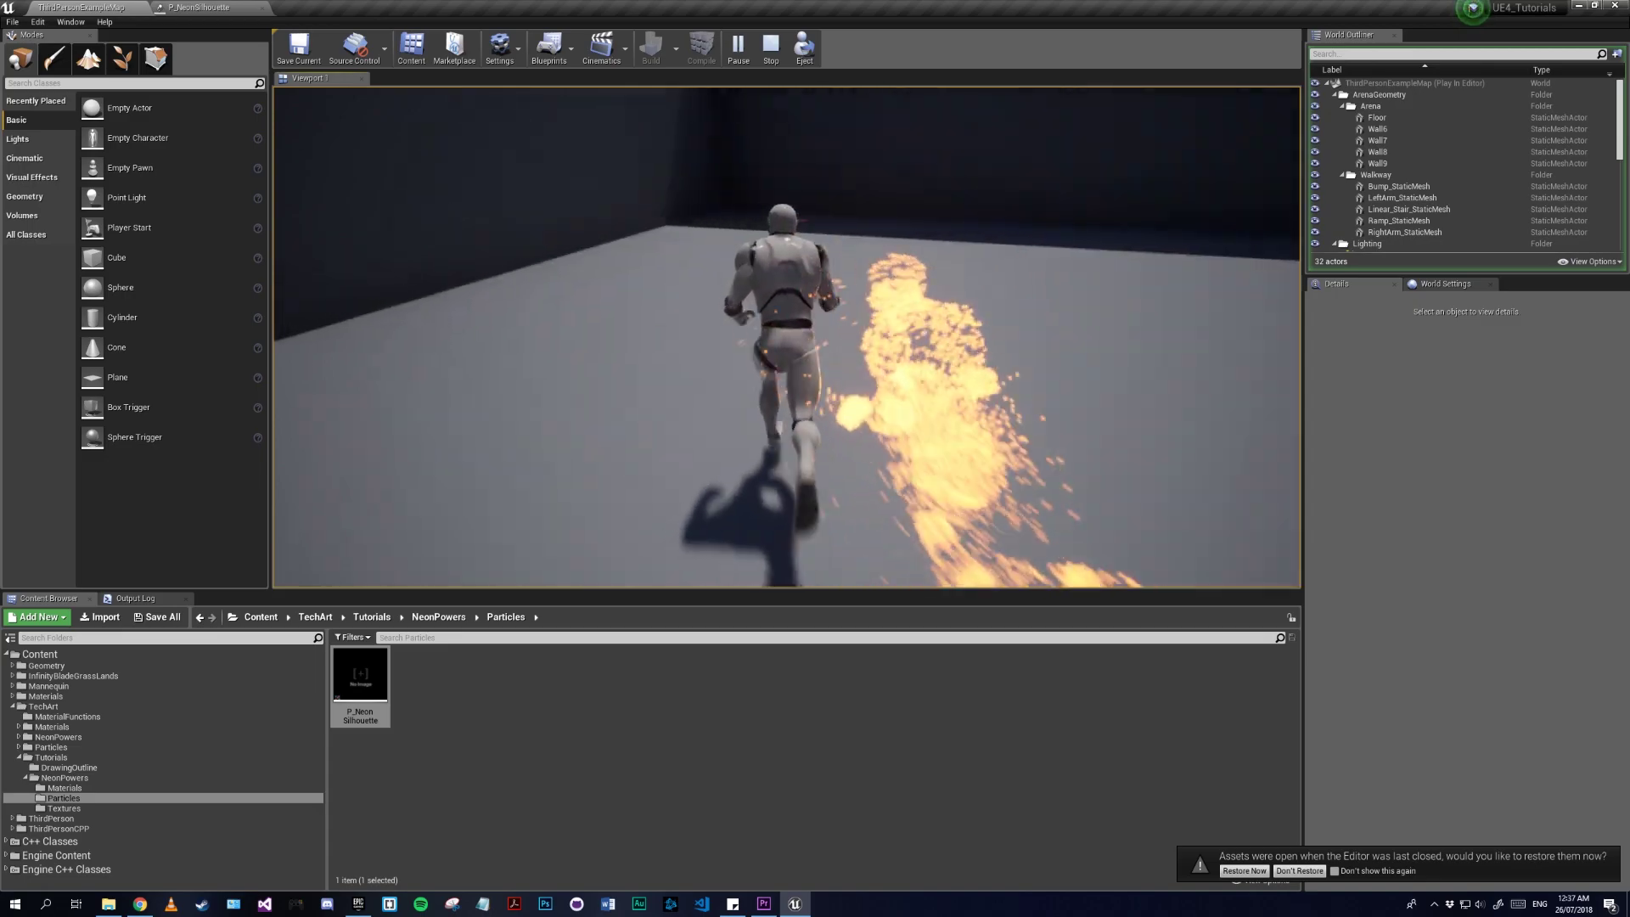
key("w")
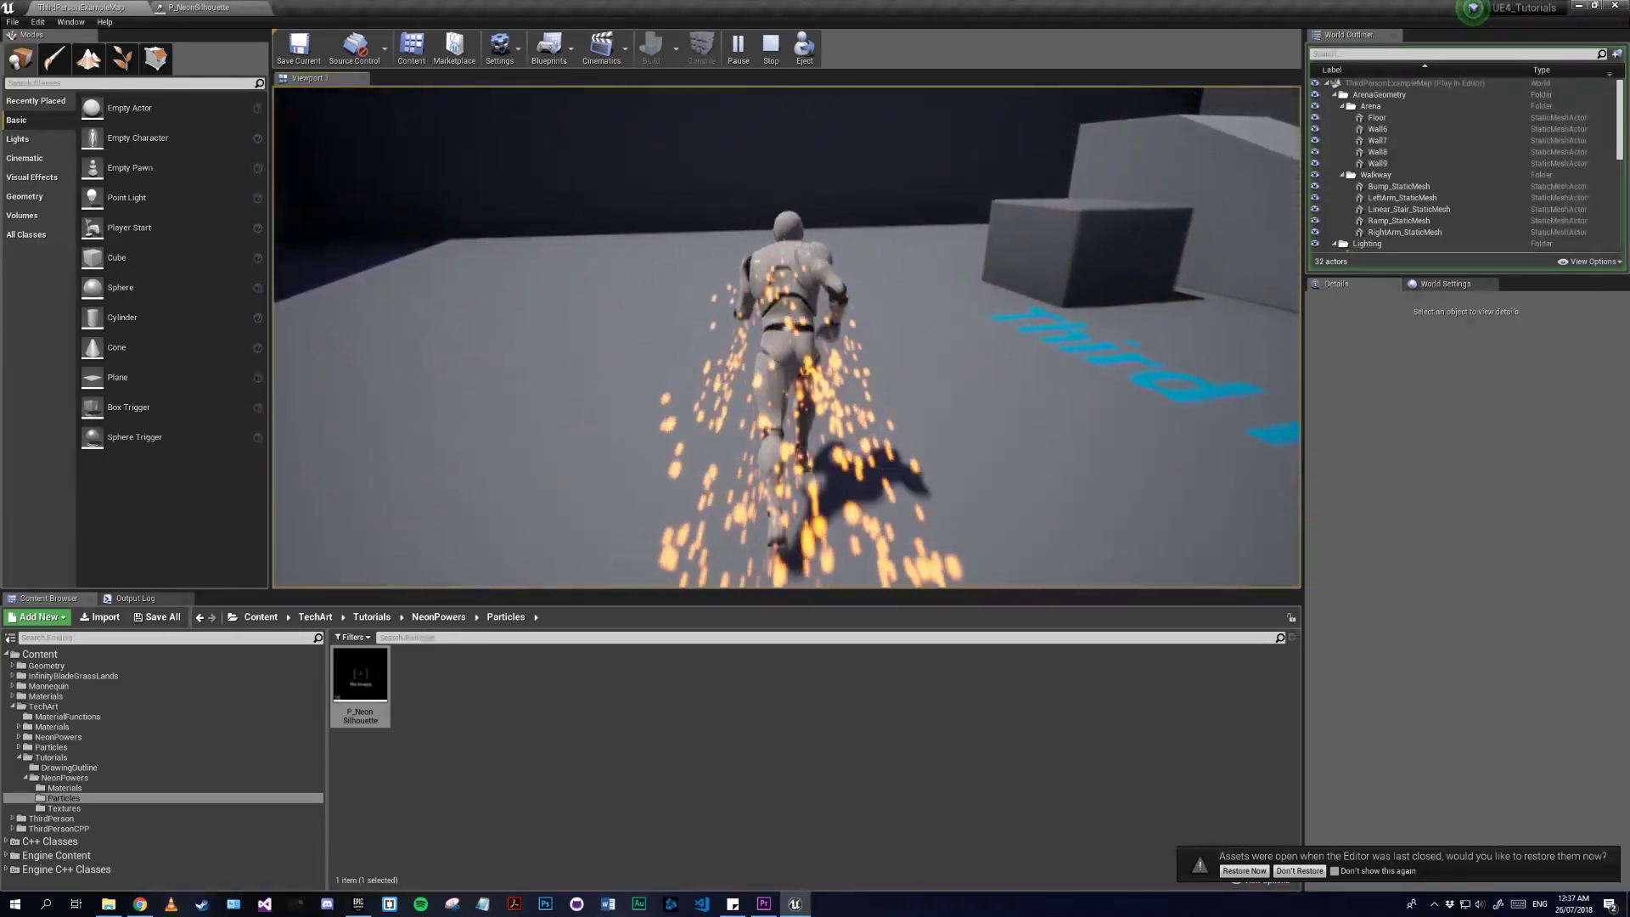
key("w")
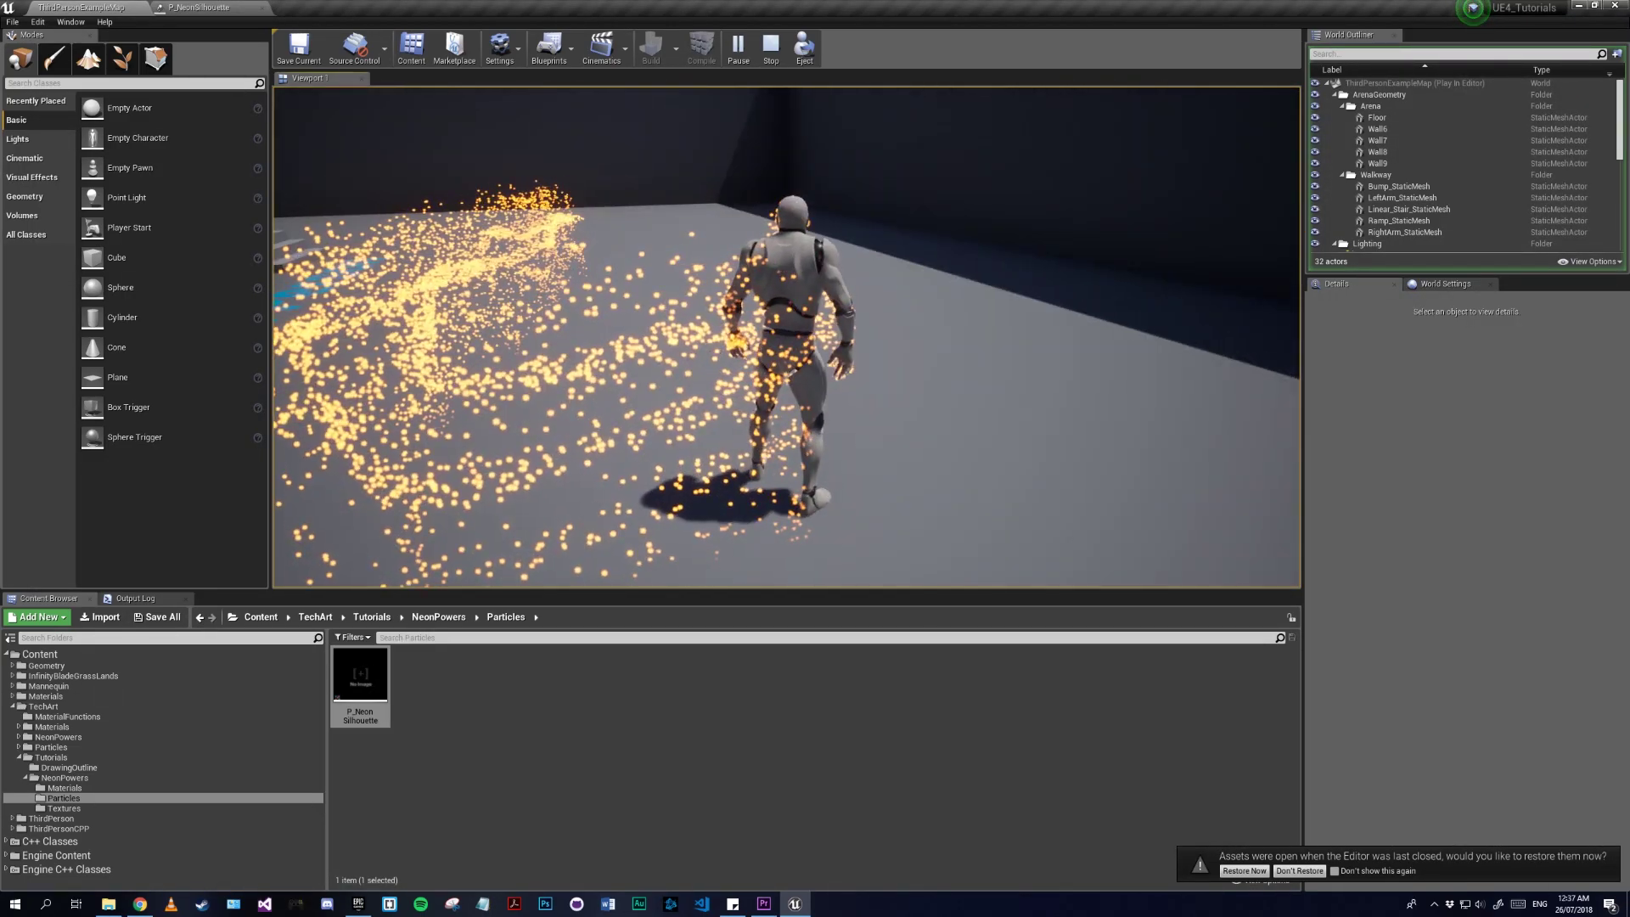
key("w")
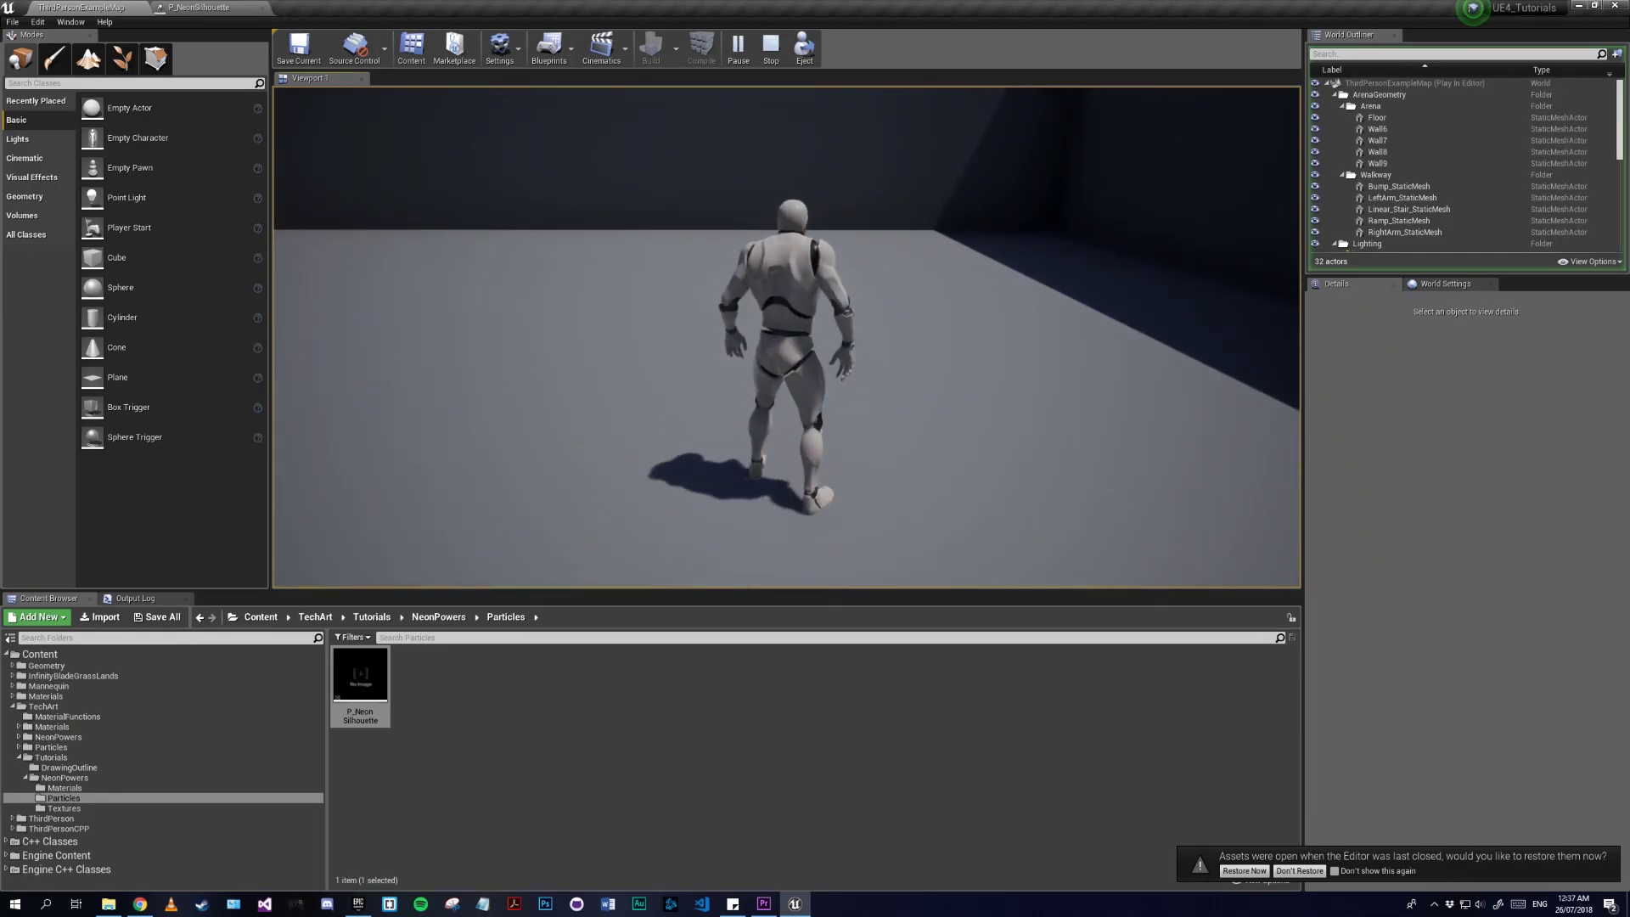